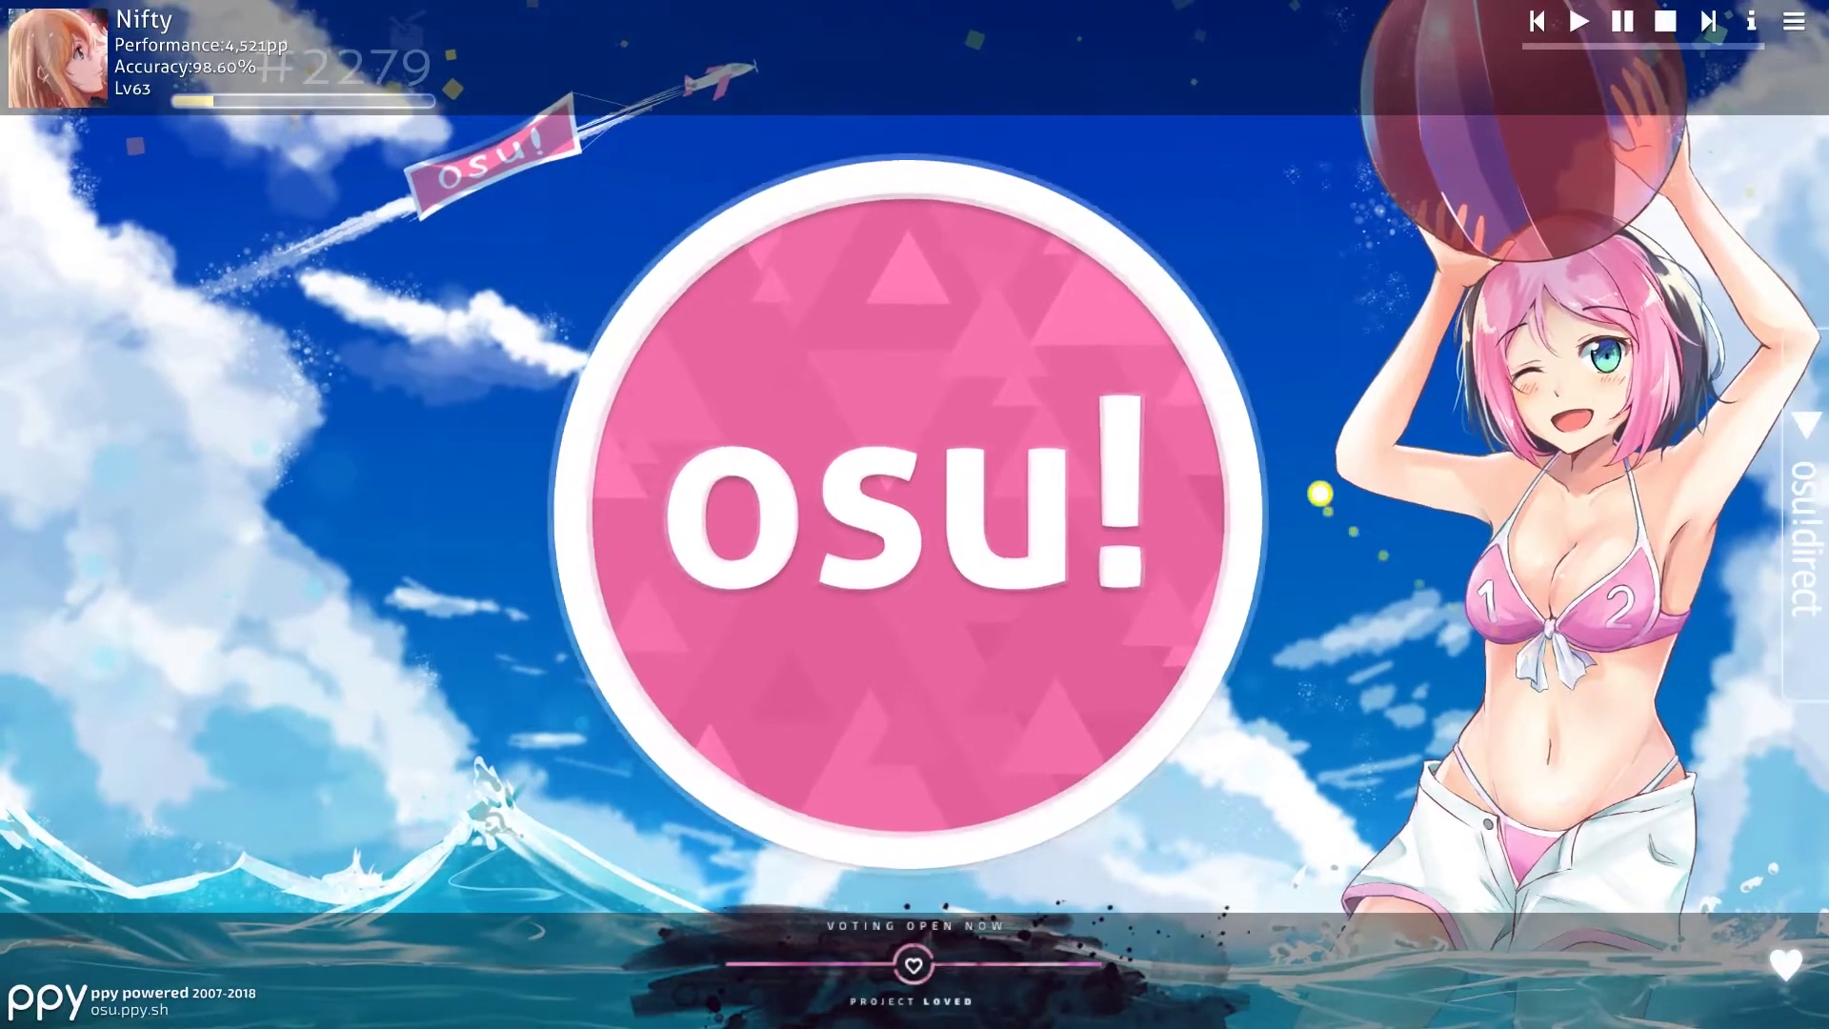
Move the osu! editor to 05:03:345 and load the Key of timepieces [Timeless Oni] .osu file in the beatmap manager.
{"action": "left_click", "coordinate": [1106, 372]}
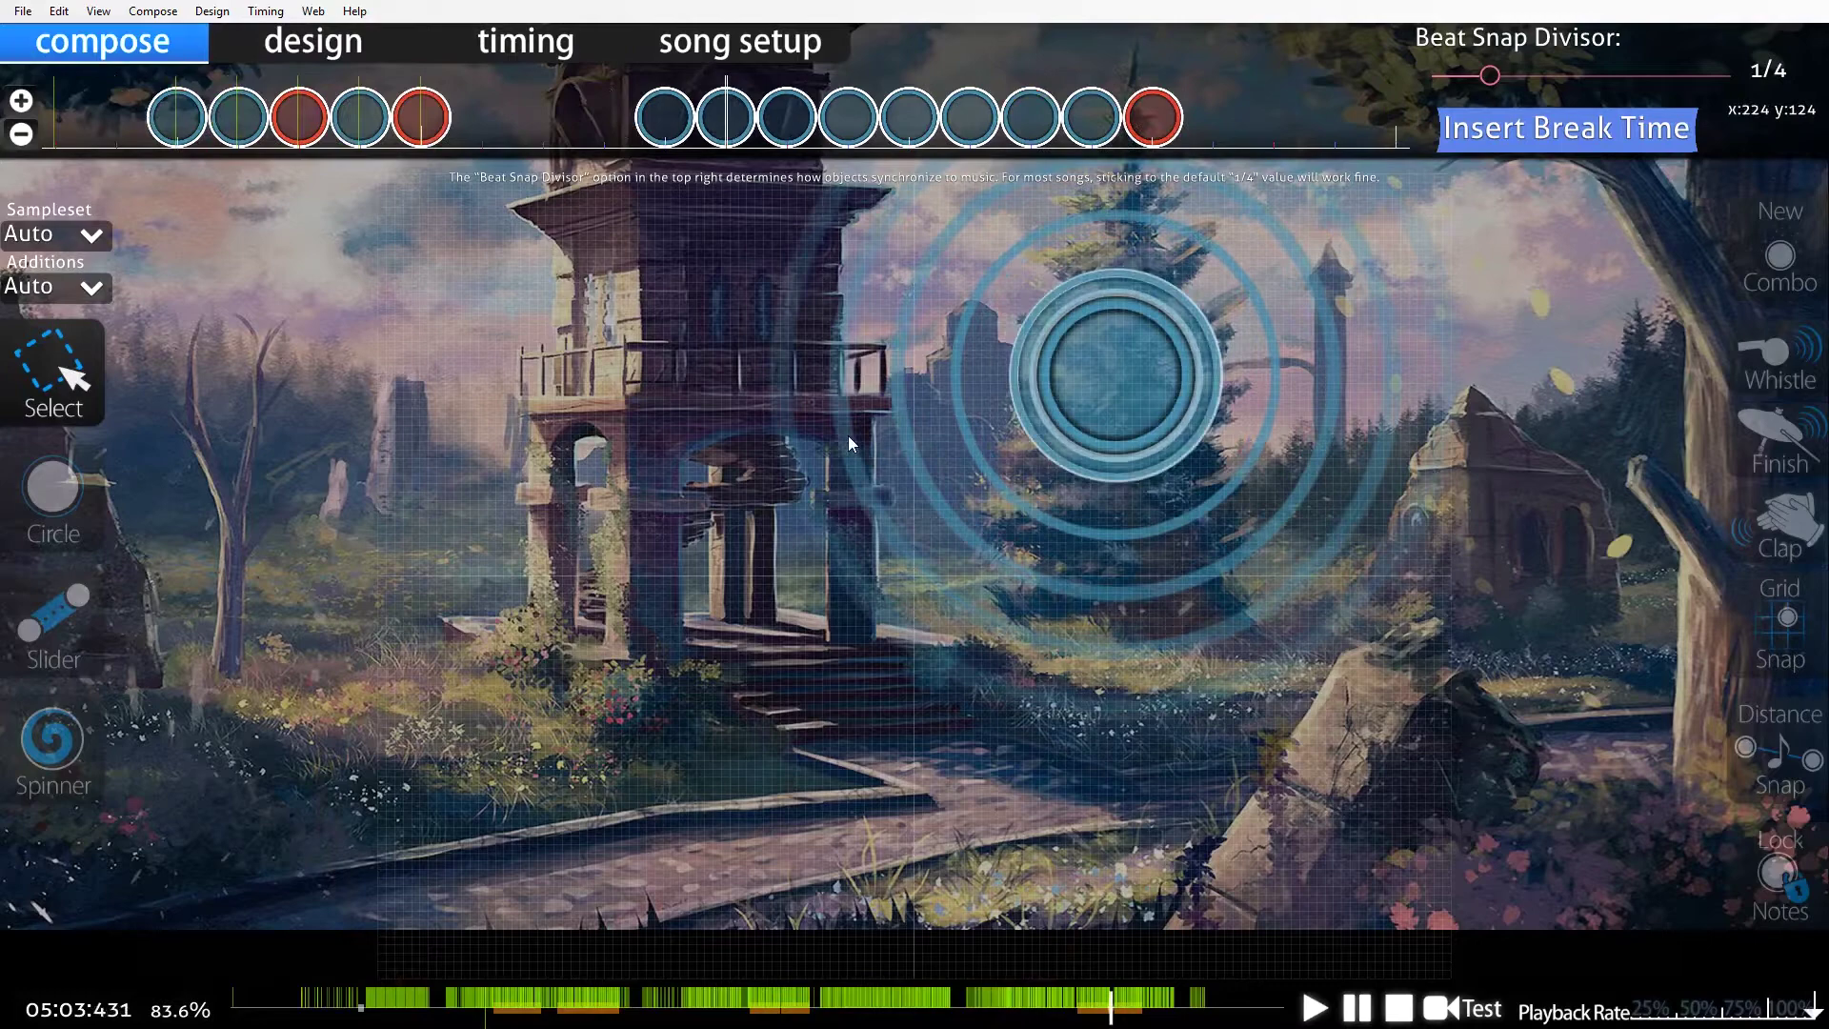
{"action": "left_click_drag", "start_coordinate": [679, 116], "coordinate": [1243, 124]}
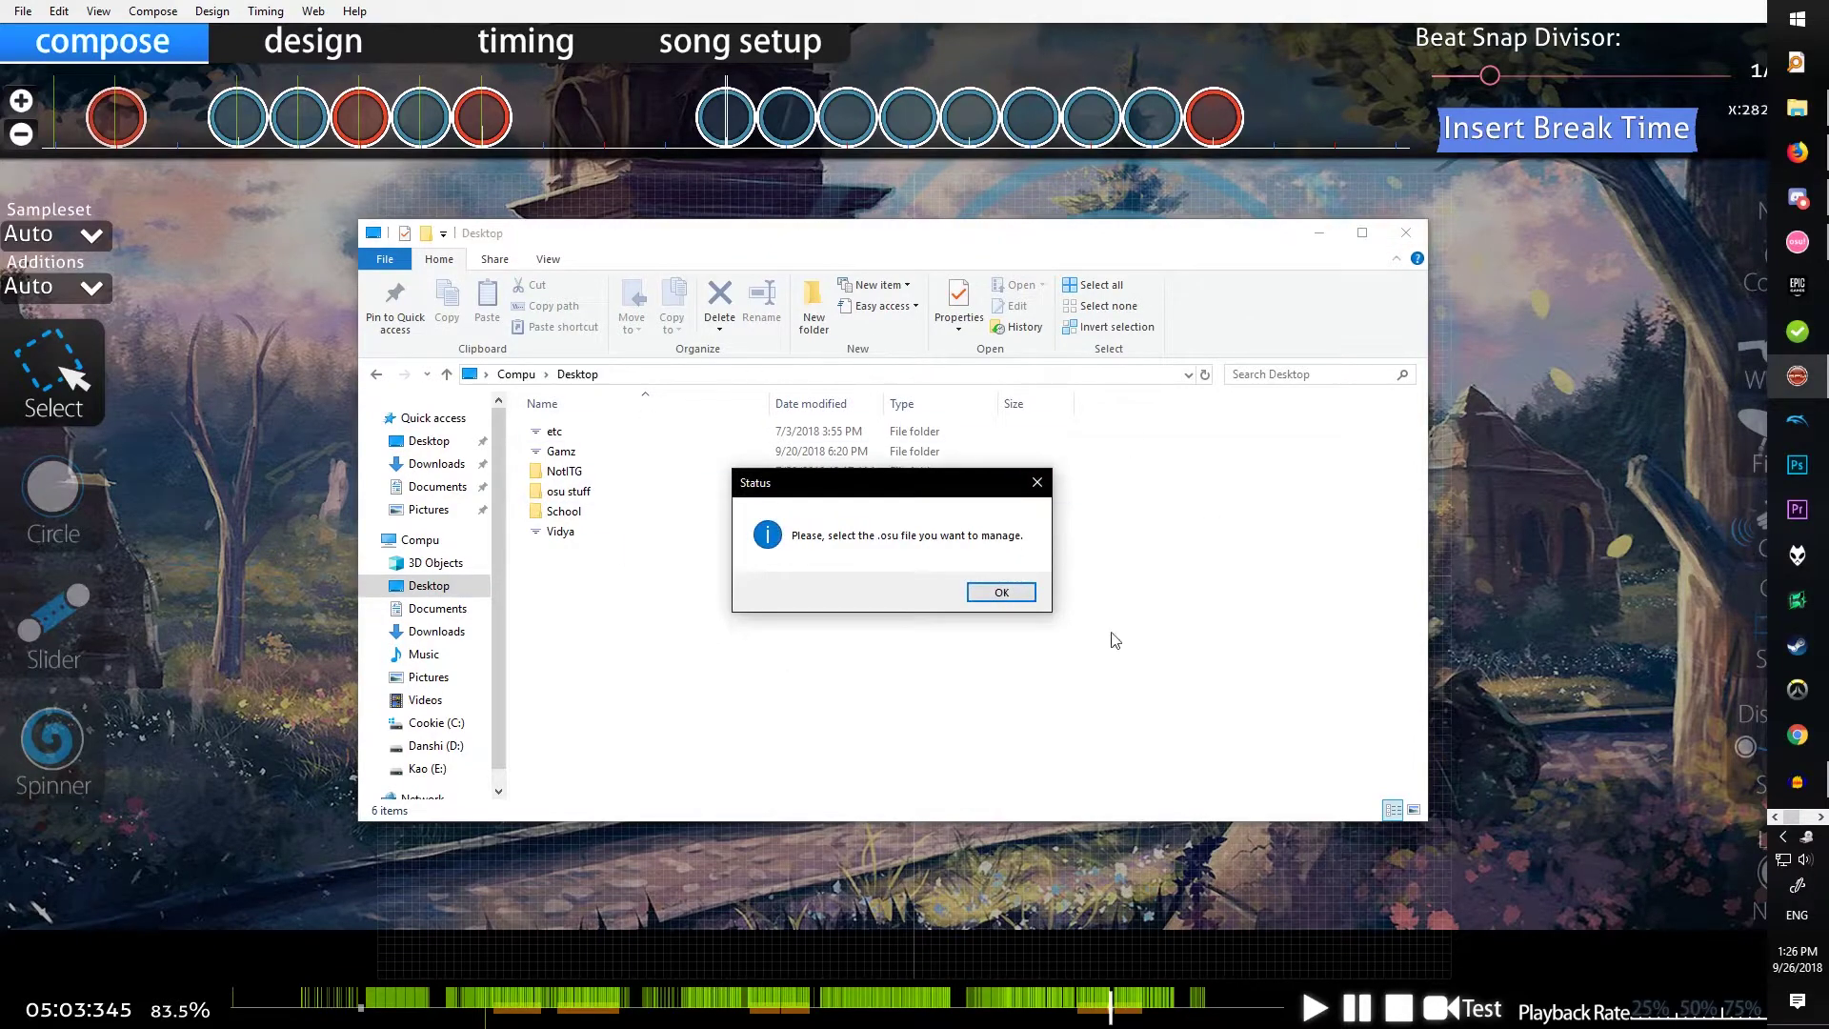
{"action": "left_click", "coordinate": [1001, 592]}
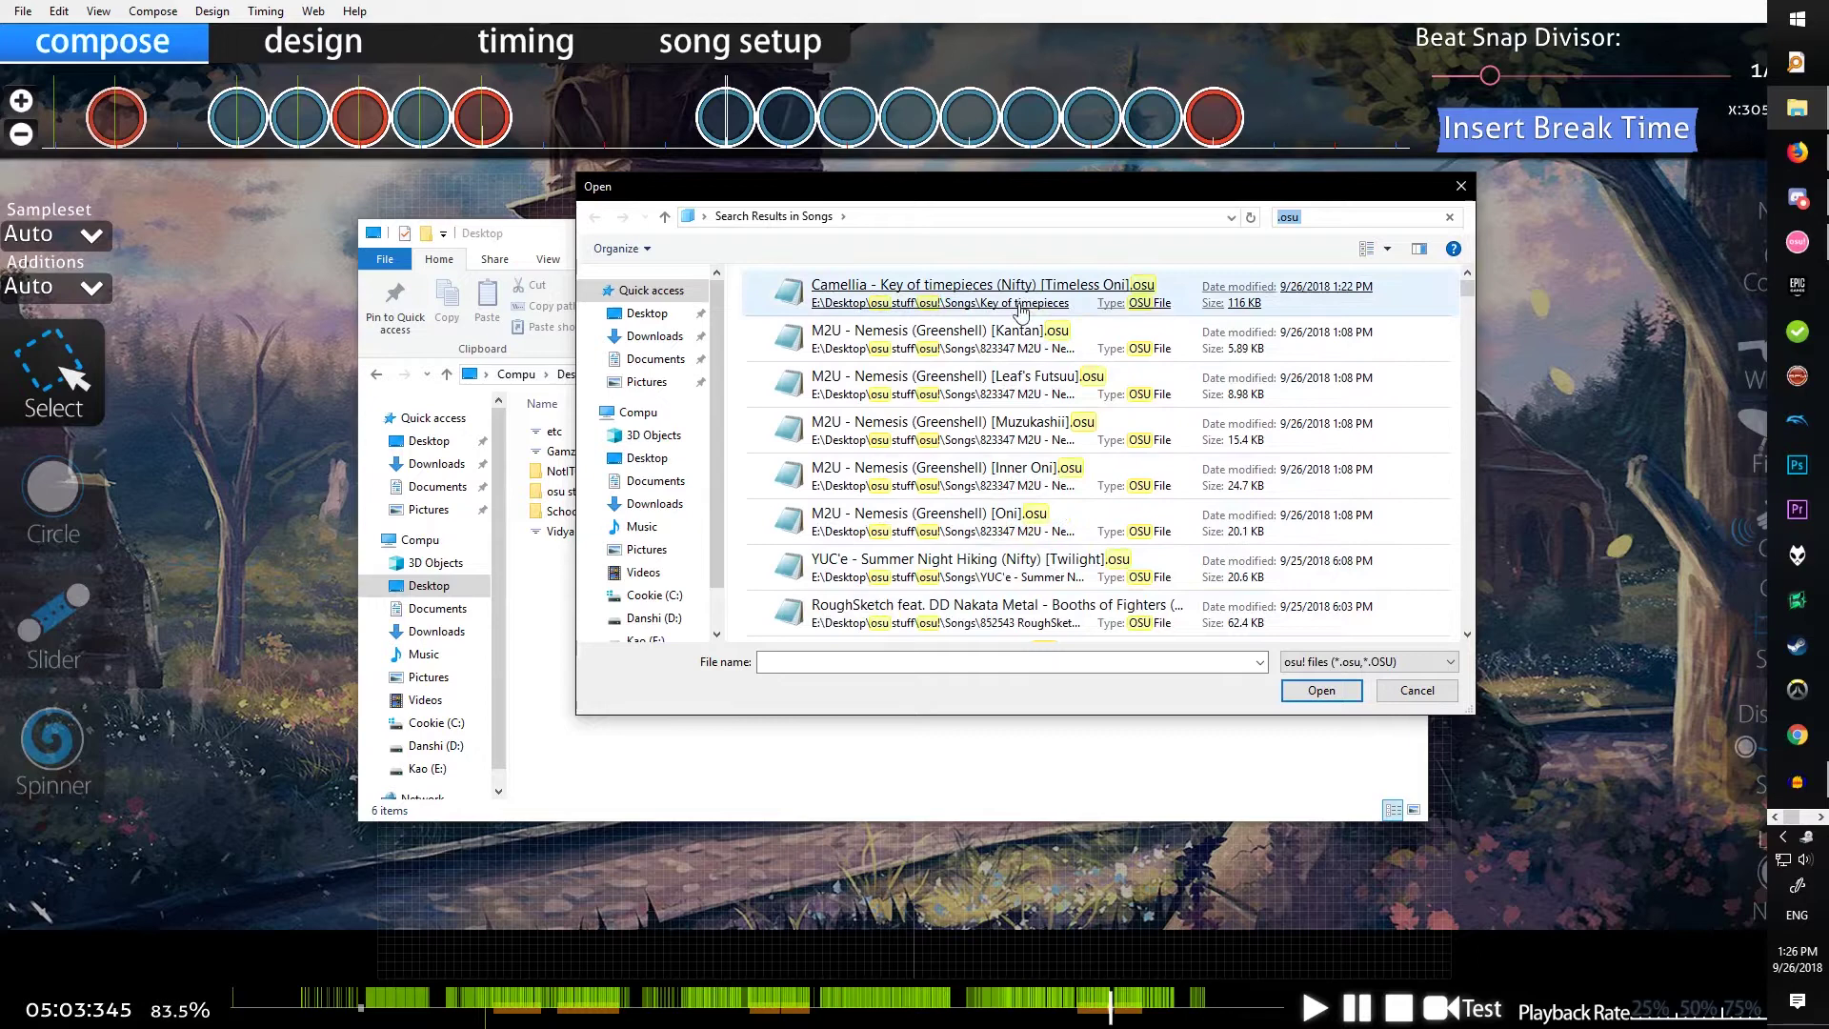
{"action": "left_click", "coordinate": [1020, 305]}
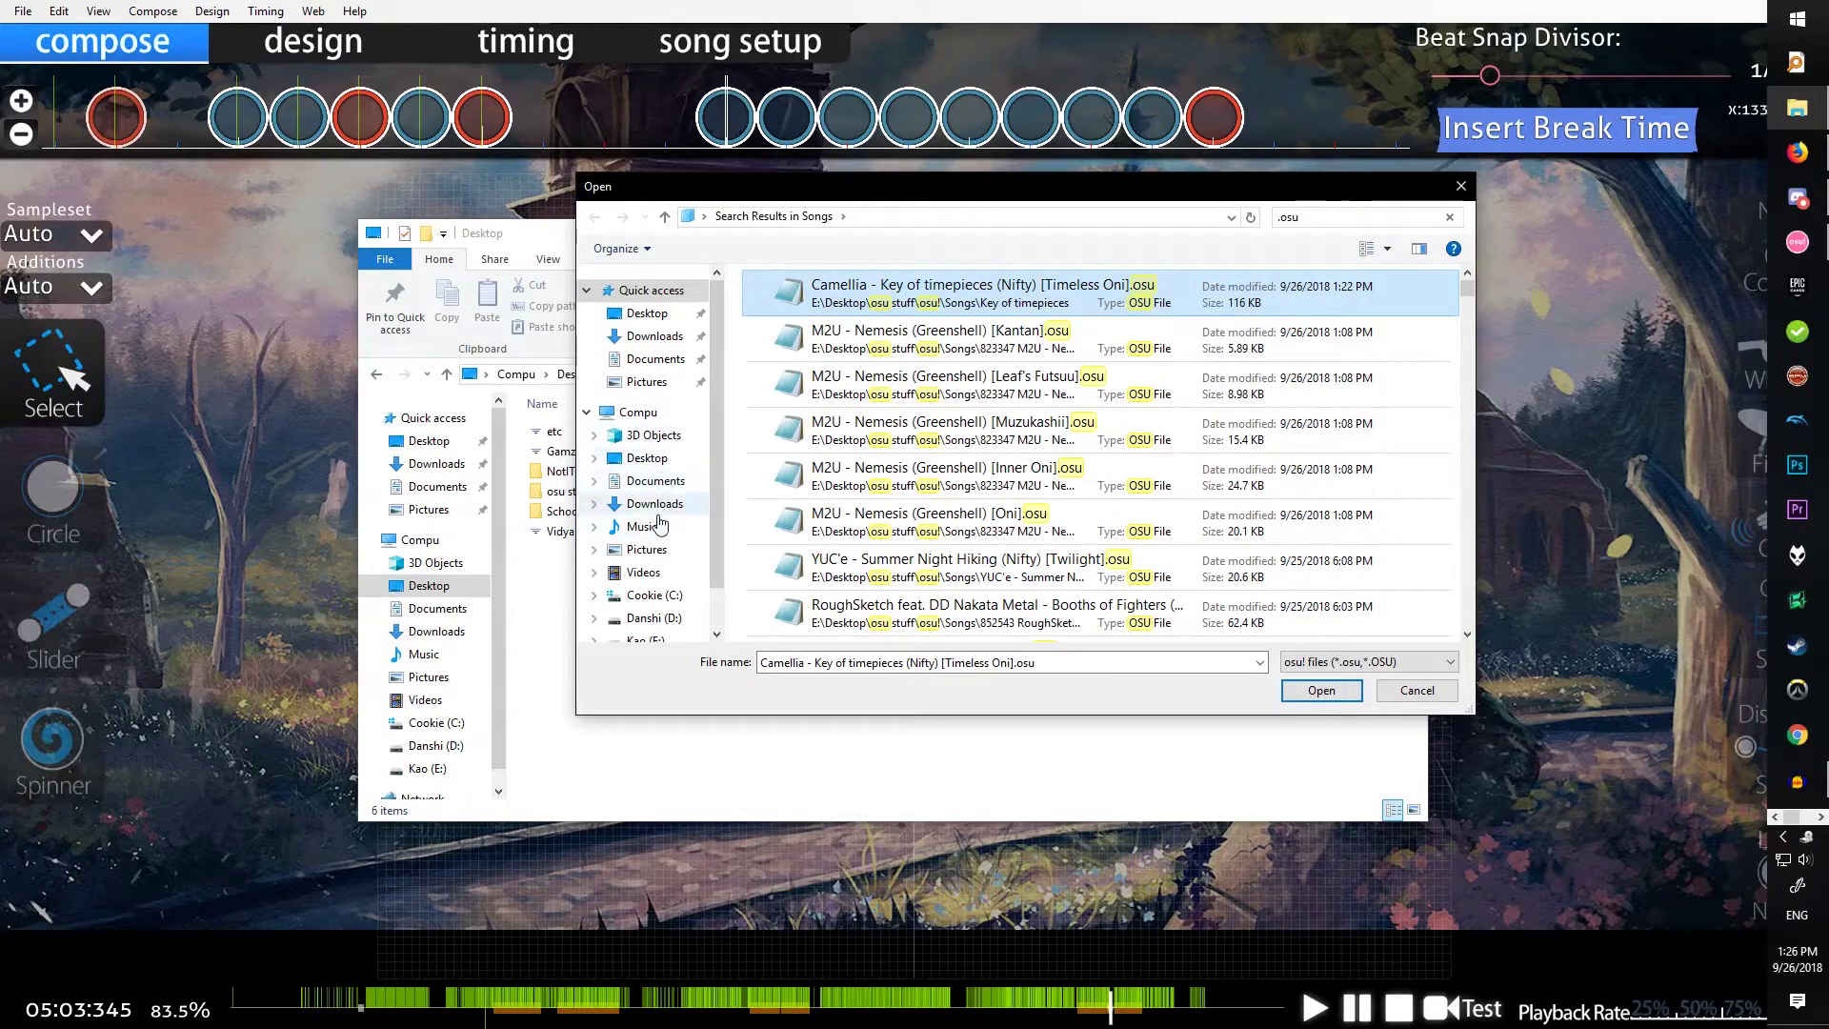
{"action": "left_click", "coordinate": [1320, 217]}
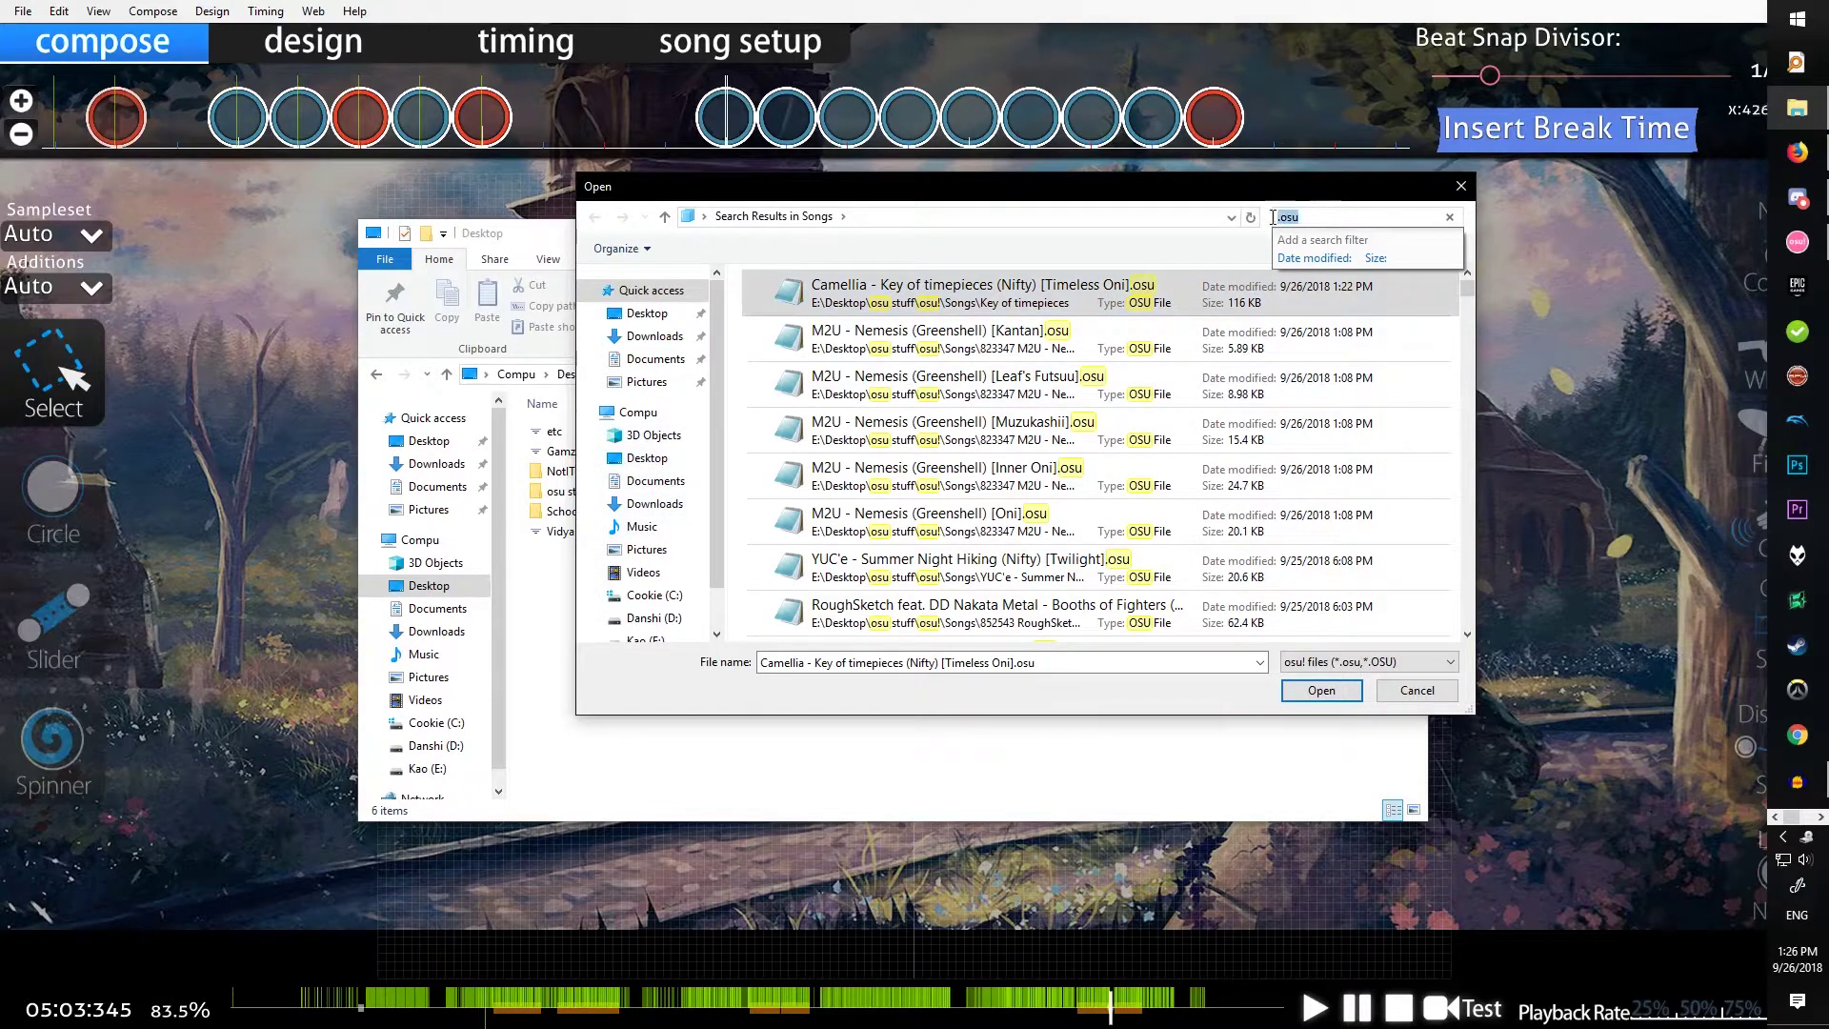
{"action": "left_click_drag", "start_coordinate": [1336, 217], "coordinate": [1269, 218]}
{"action": "double_click", "coordinate": [973, 301]}
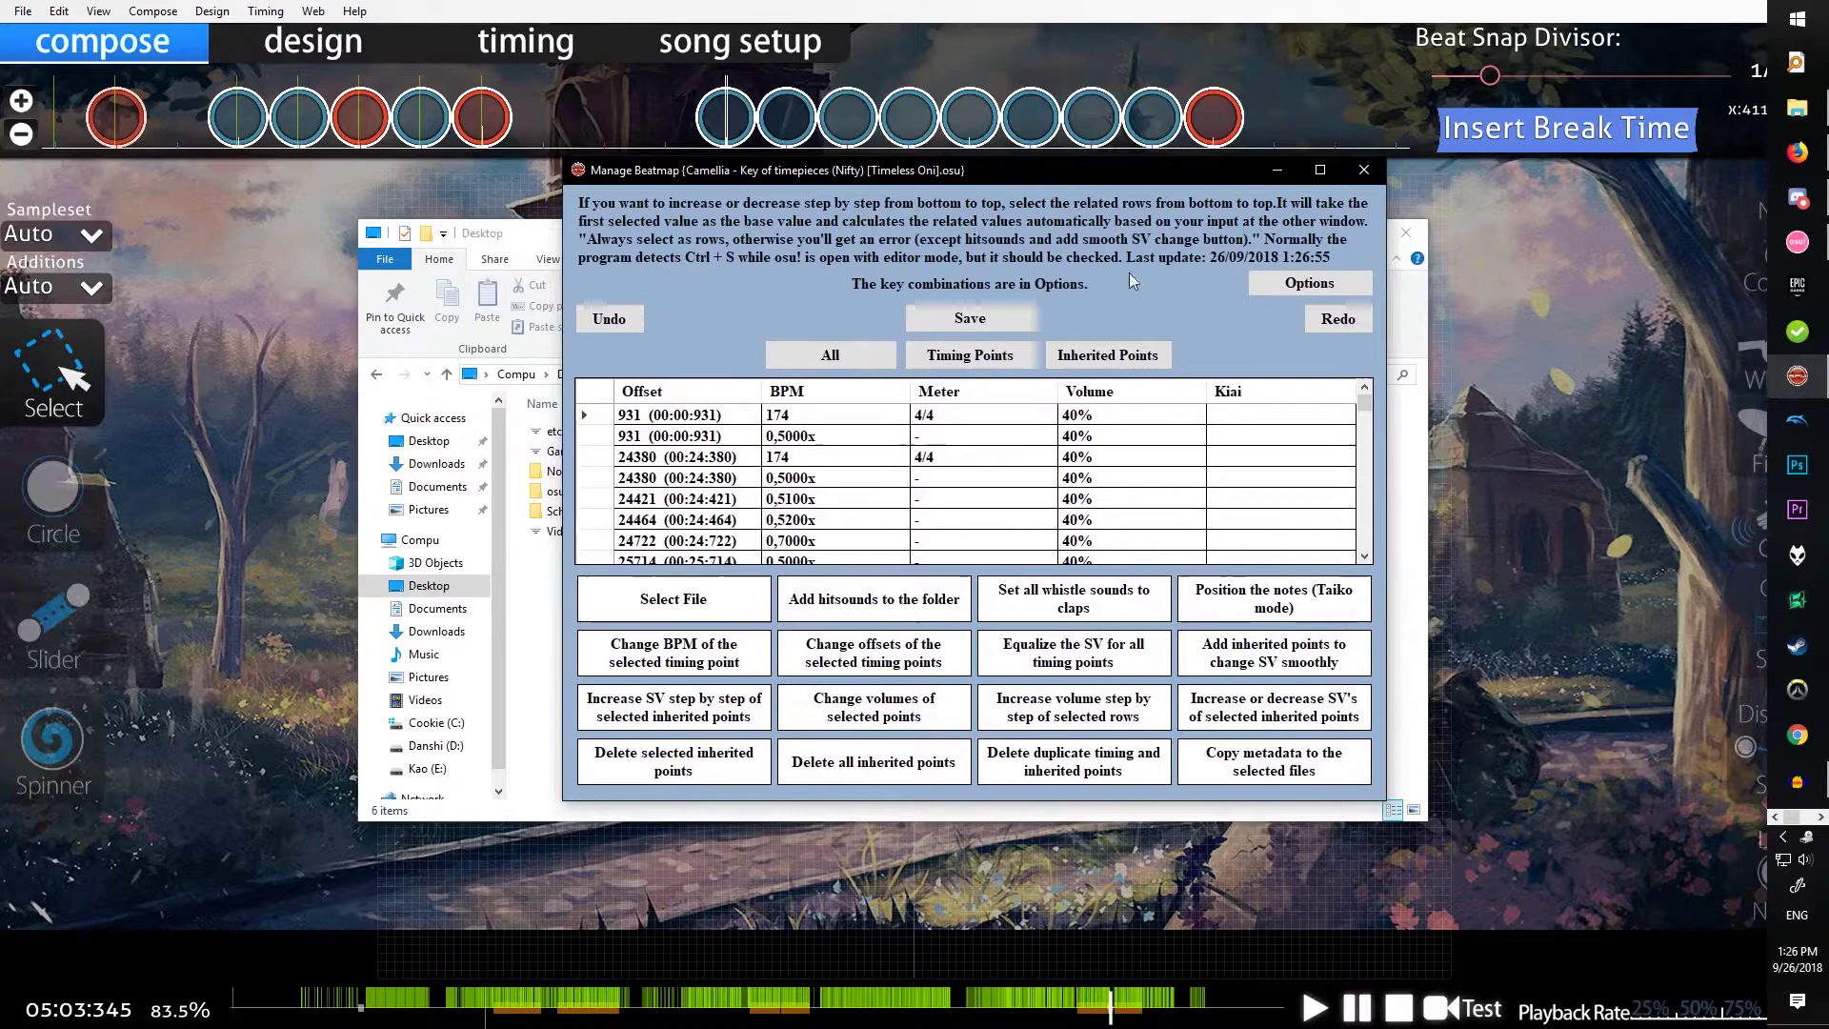
Look through the beatmap's list of timing and inherited points with their offsets, BPM or SV, and volumes.
{"action": "scroll", "coordinate": [835, 462], "scroll_direction": "down", "scroll_amount": 15}
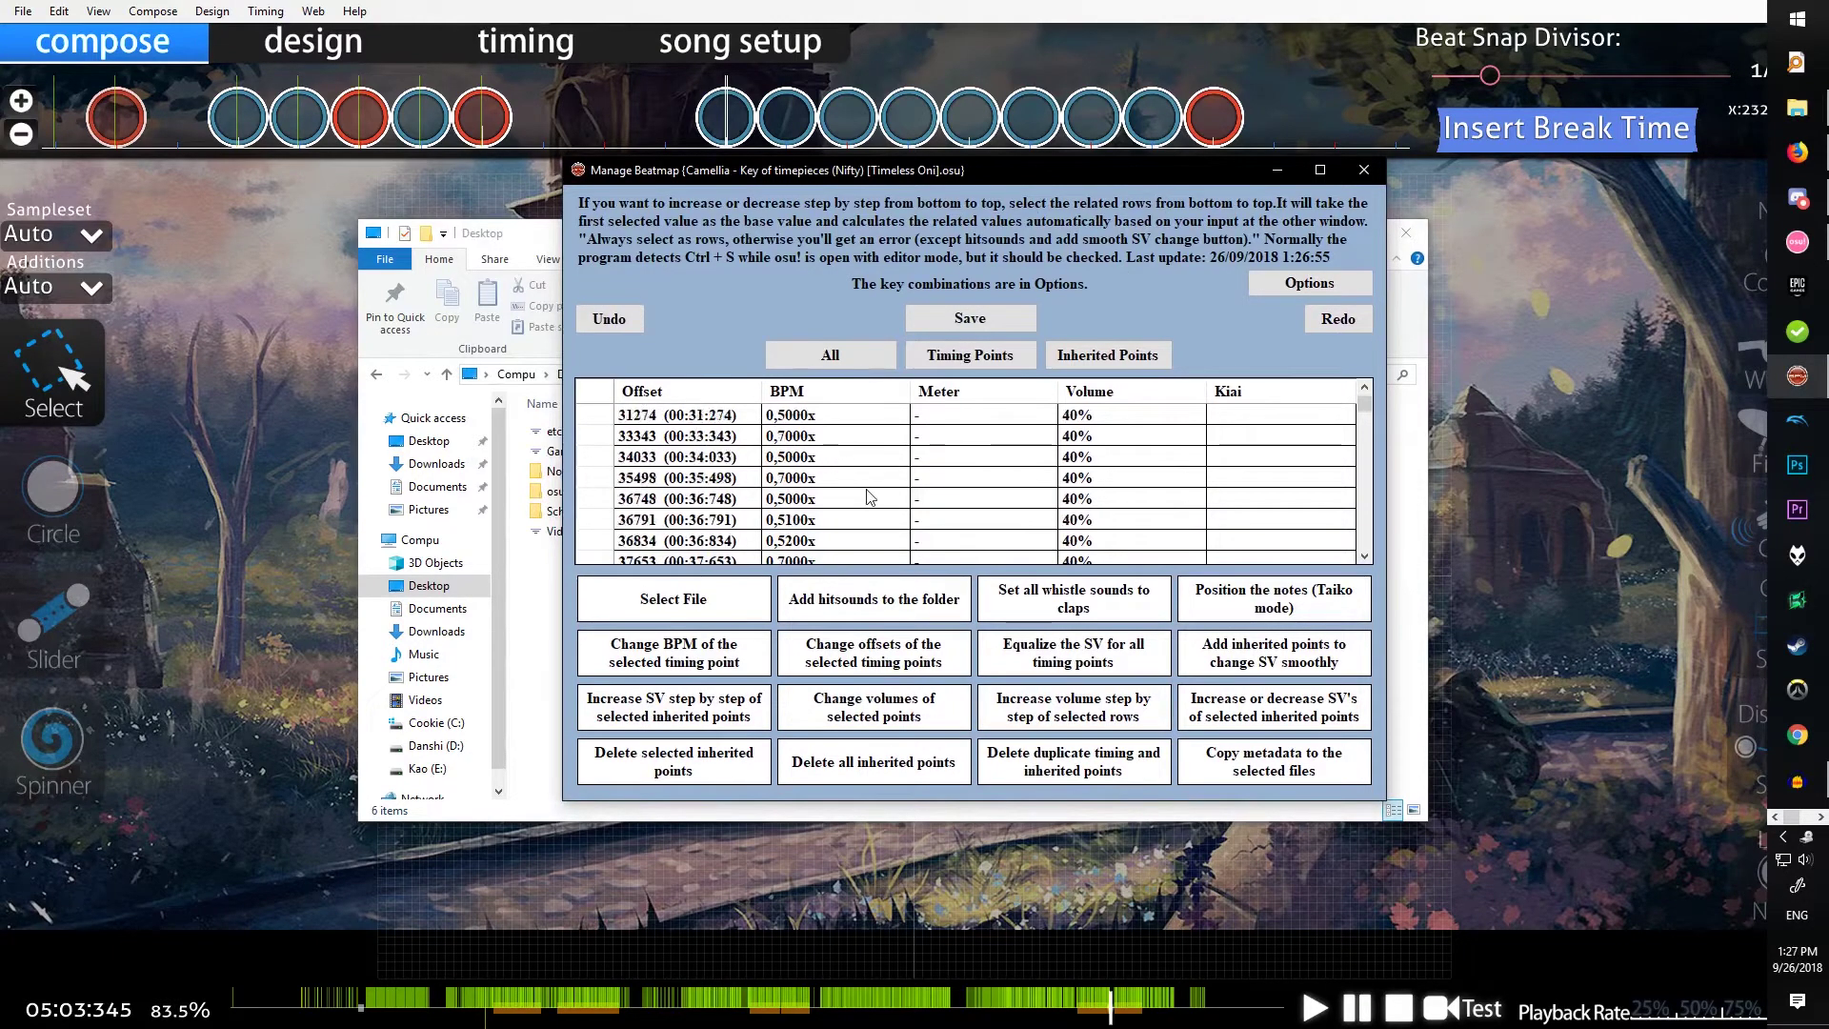
{"action": "scroll", "coordinate": [836, 462], "scroll_direction": "up", "scroll_amount": 17}
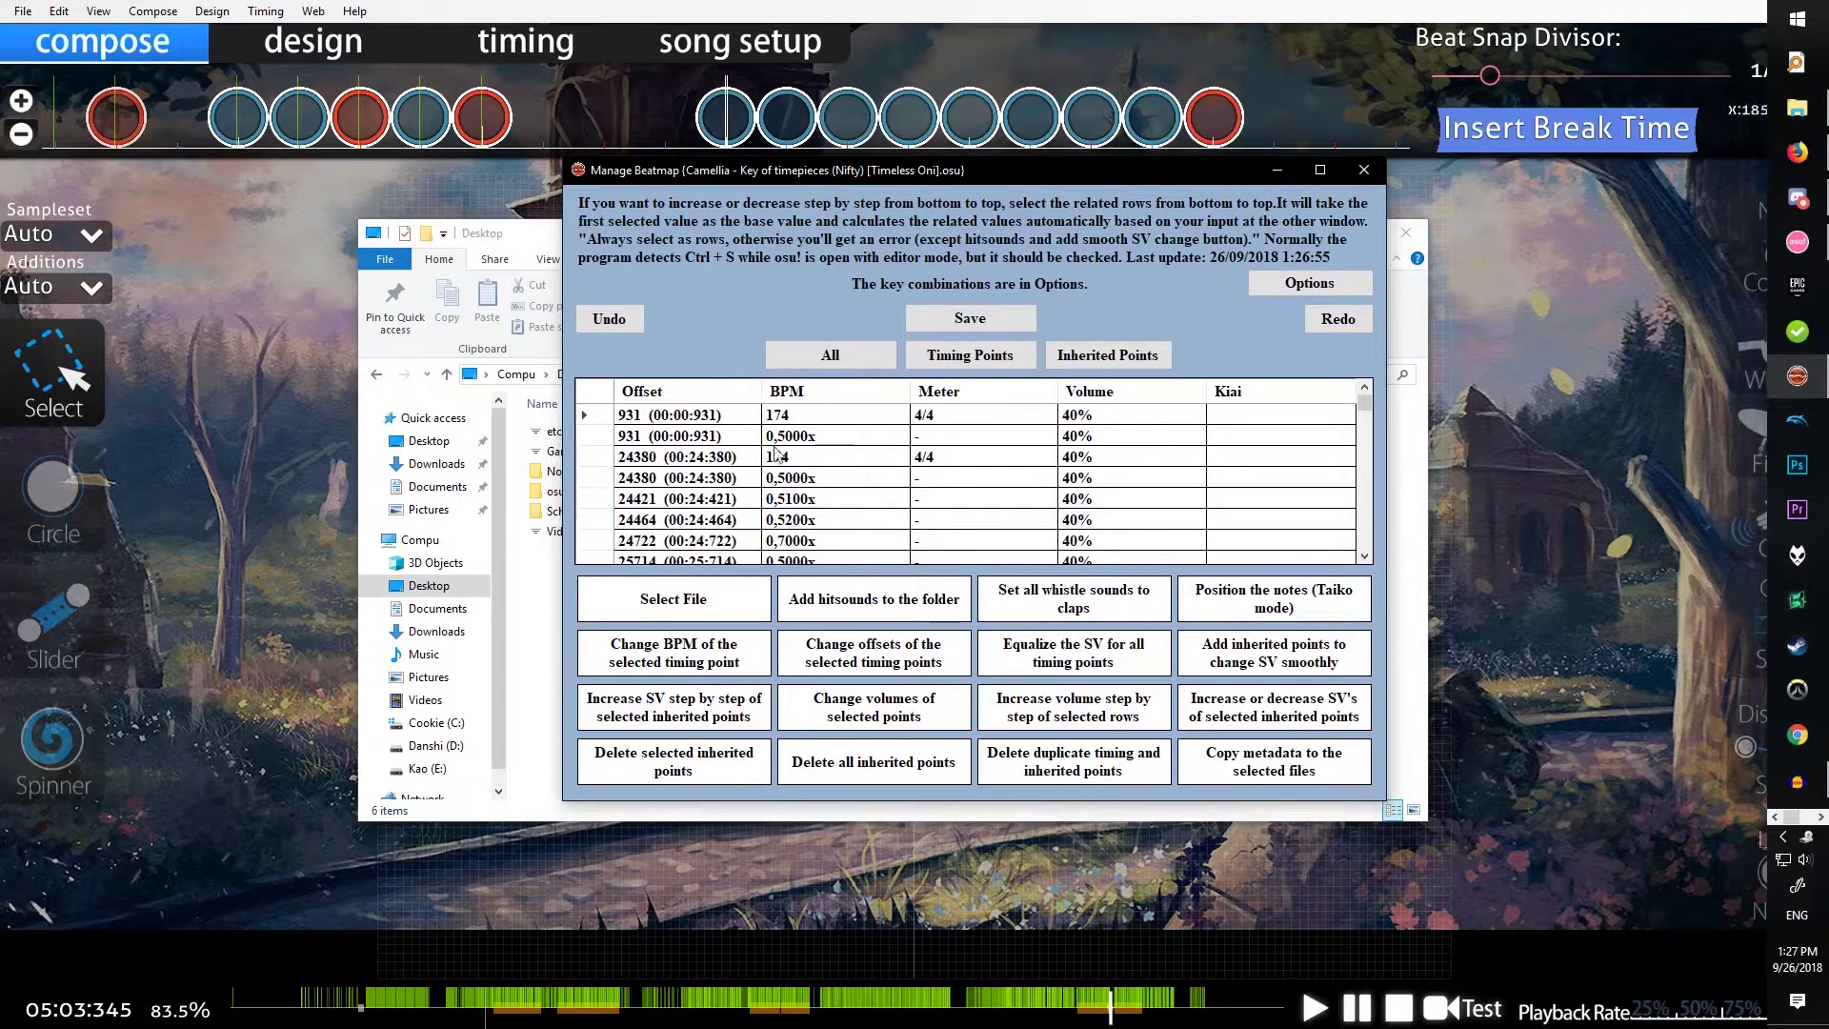
{"action": "left_click", "coordinate": [809, 438]}
{"action": "left_click", "coordinate": [800, 522]}
{"action": "left_click", "coordinate": [794, 419]}
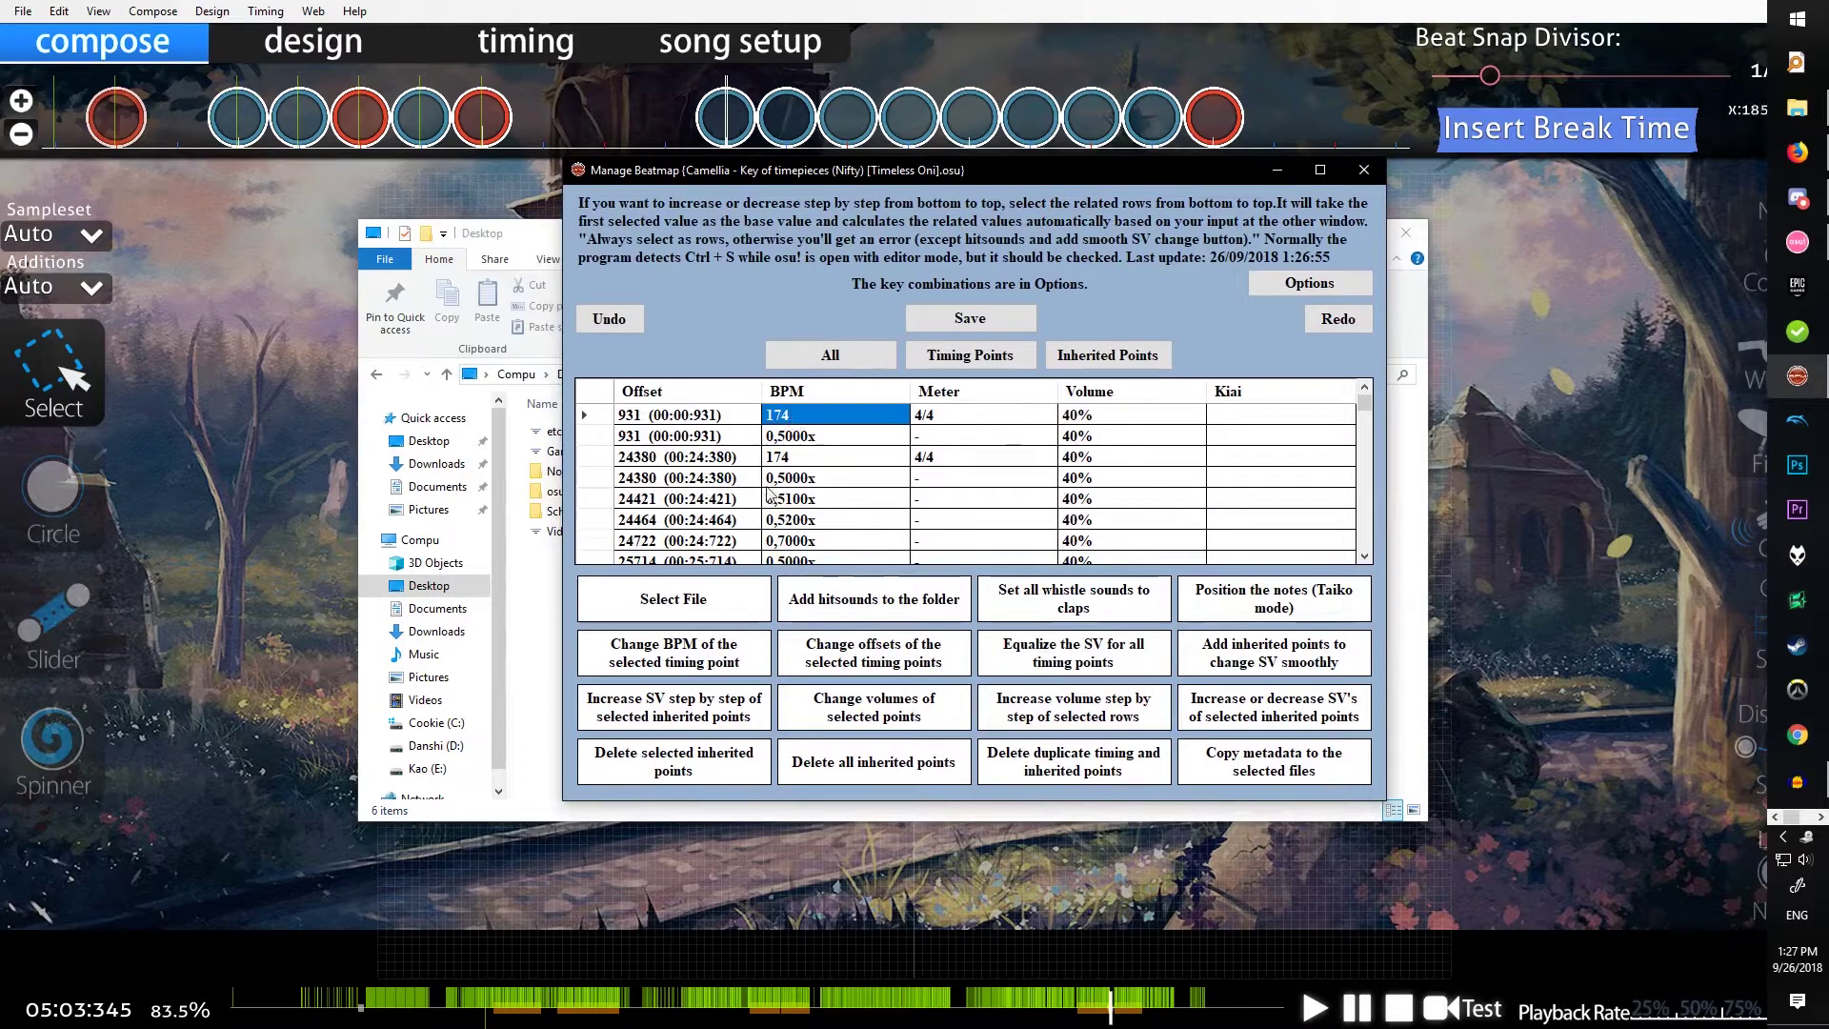
{"action": "left_click_drag", "start_coordinate": [629, 416], "coordinate": [1181, 425]}
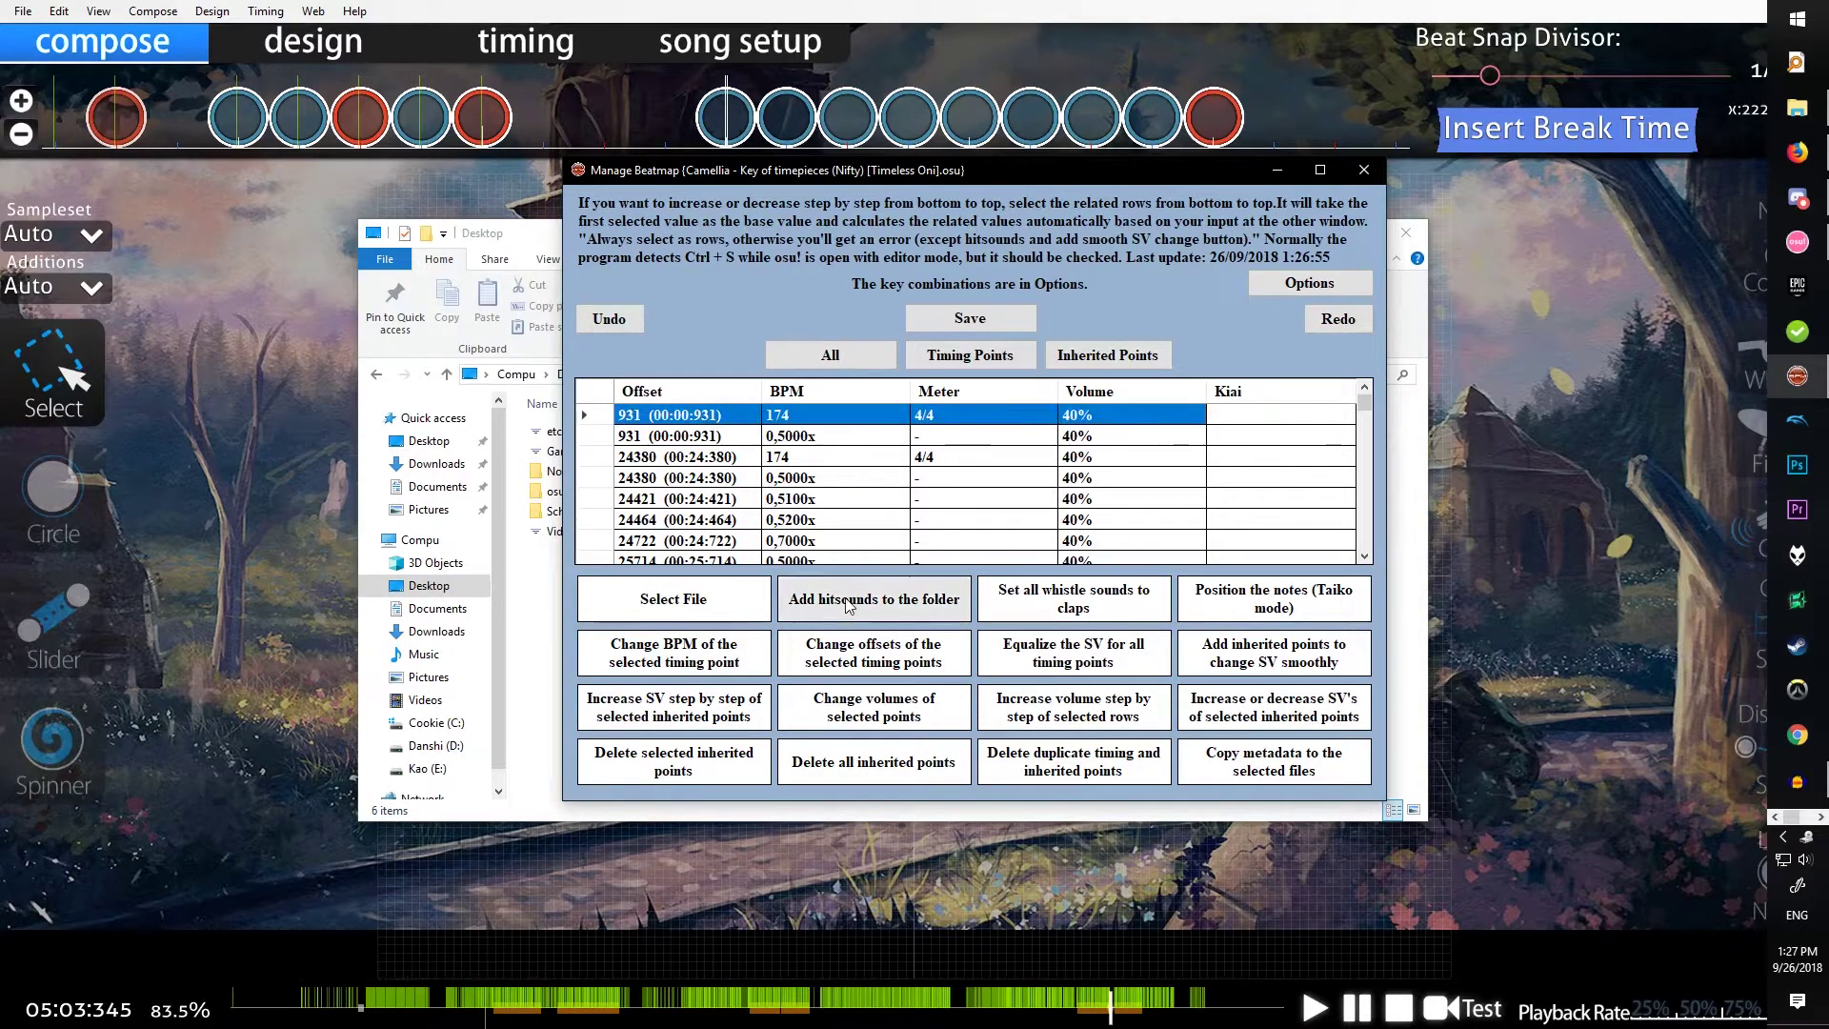
{"action": "scroll", "coordinate": [895, 482], "scroll_direction": "down", "scroll_amount": 5}
{"action": "scroll", "coordinate": [895, 482], "scroll_direction": "down", "scroll_amount": 5}
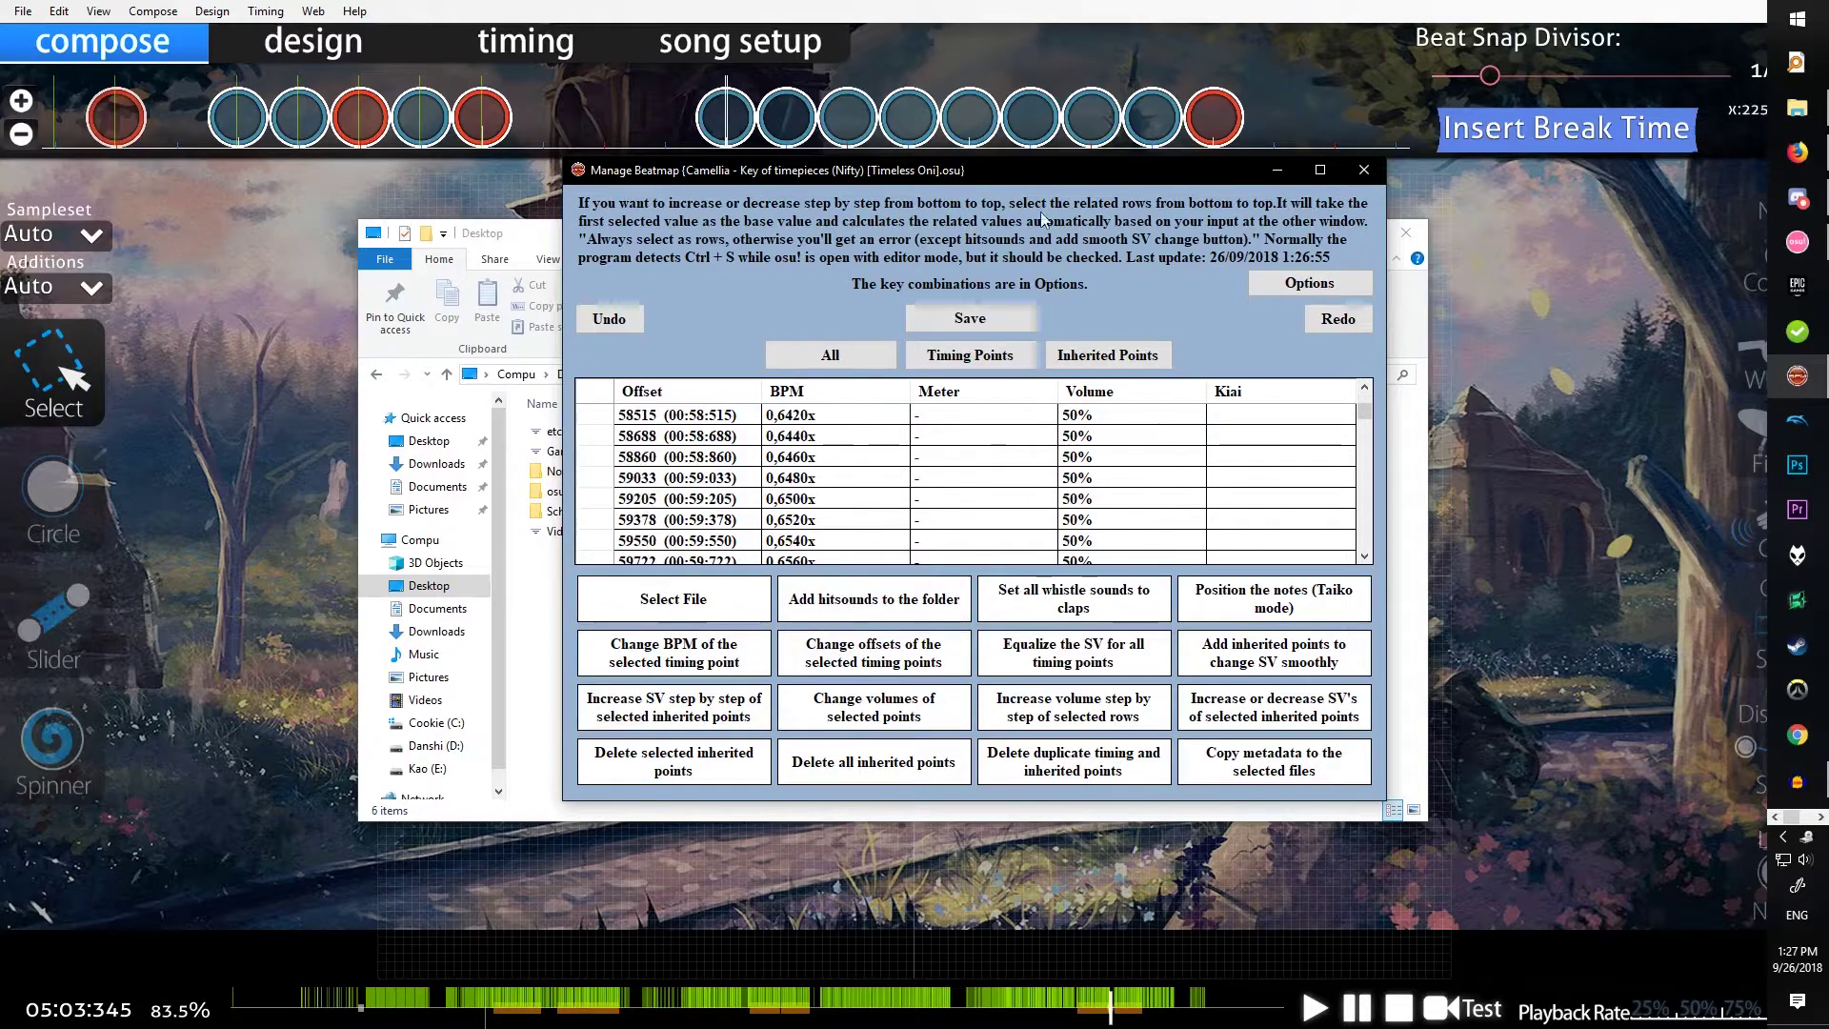
{"action": "left_click_drag", "start_coordinate": [1076, 162], "coordinate": [1064, 122]}
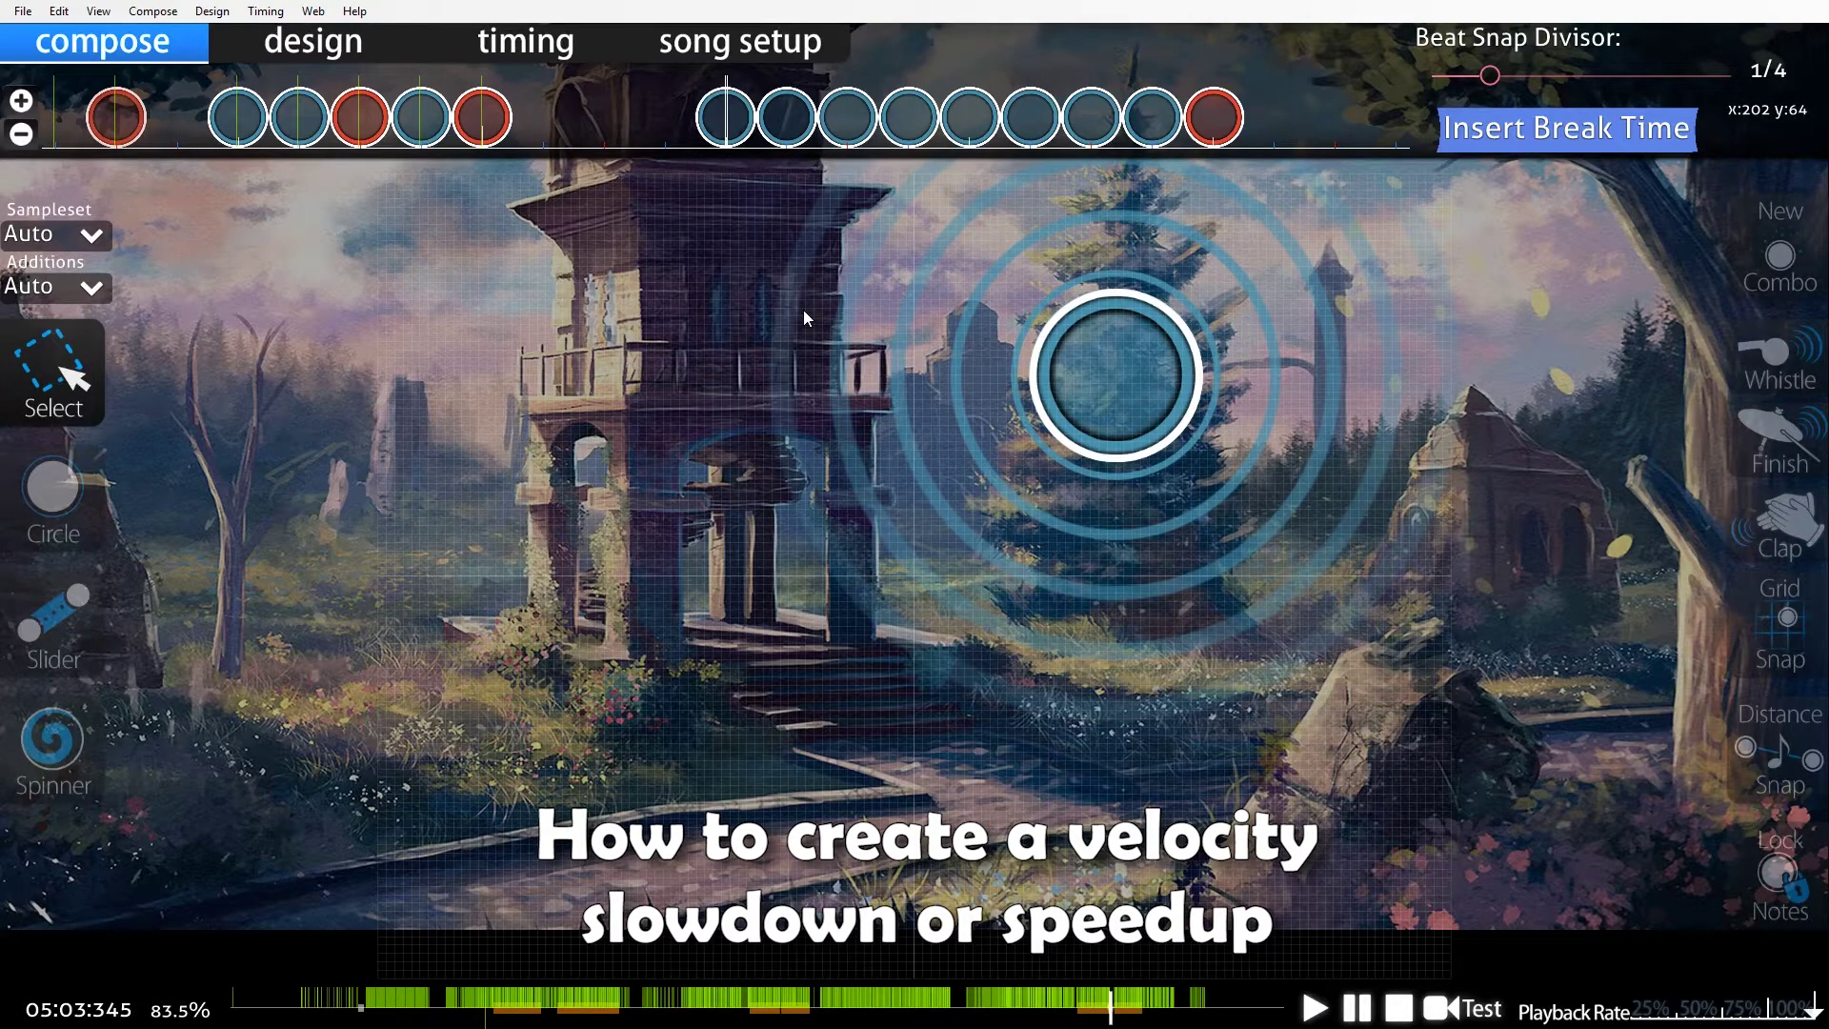
Start adding inherited points for a smooth SV change, with between time mode activated and the start time set to 05:03:345.
{"action": "key", "text": "alt+Tab"}
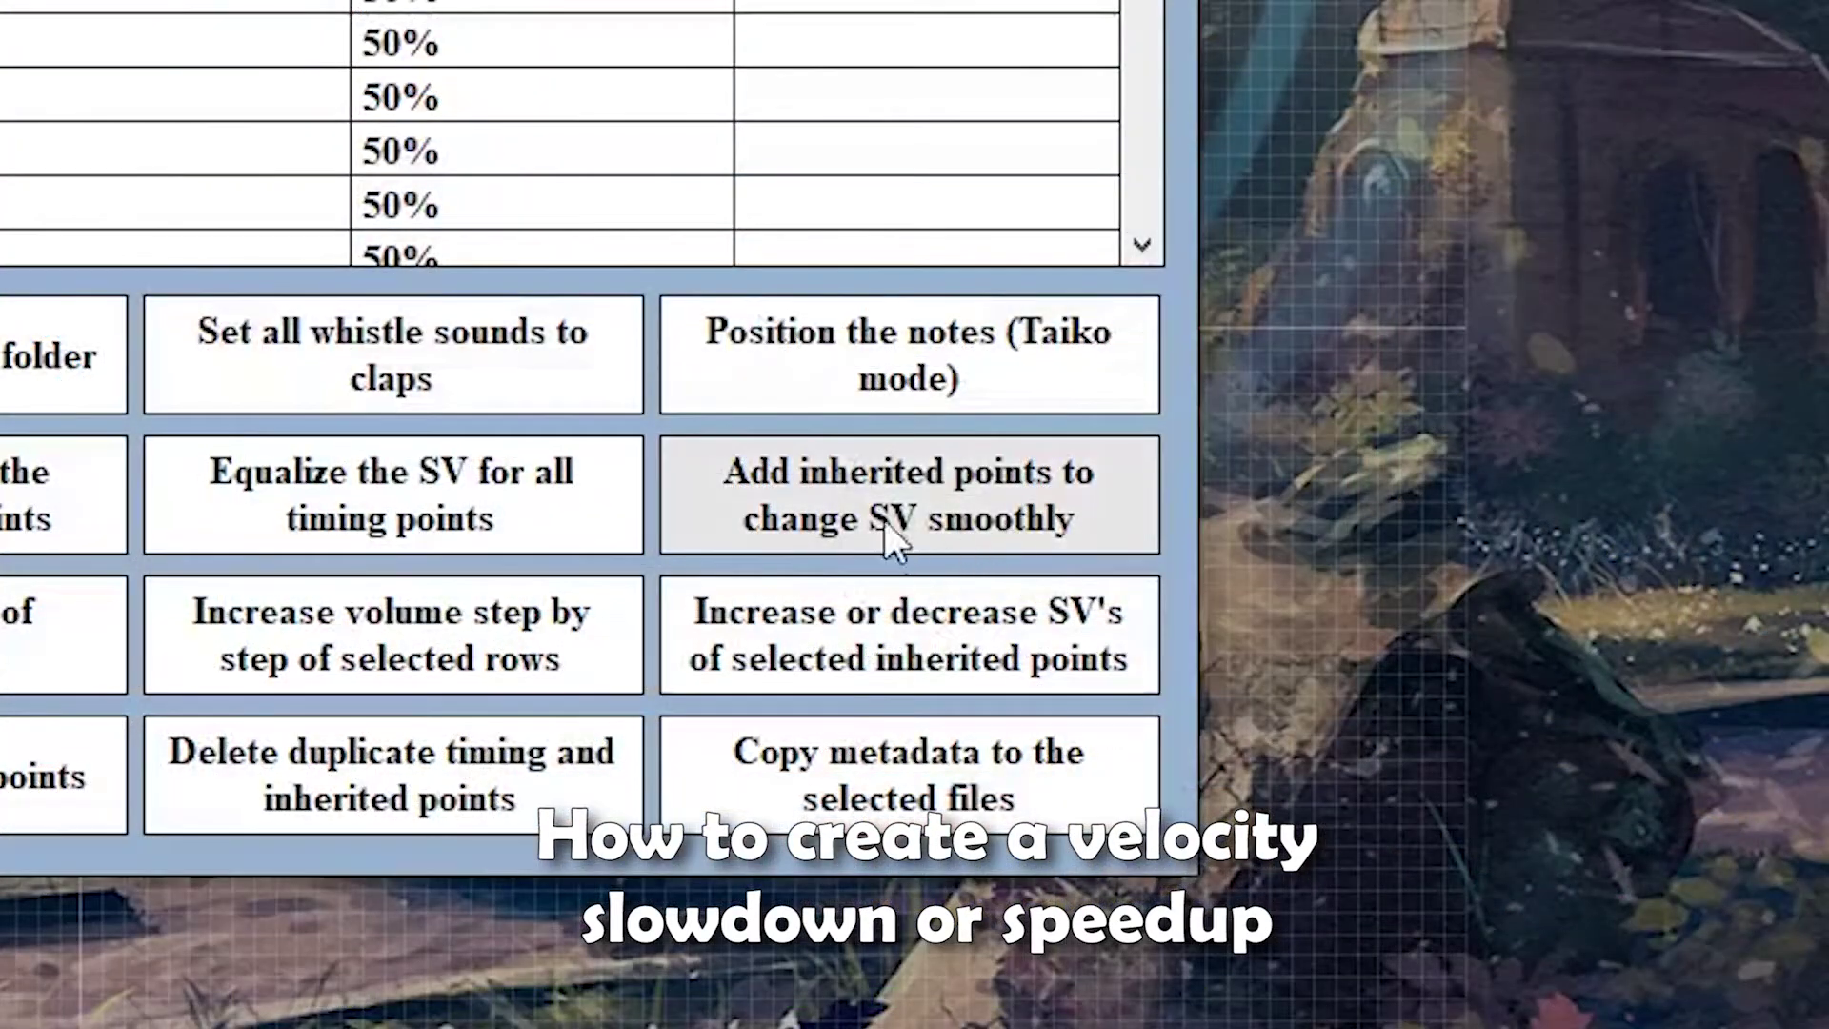
{"action": "left_click", "coordinate": [991, 496]}
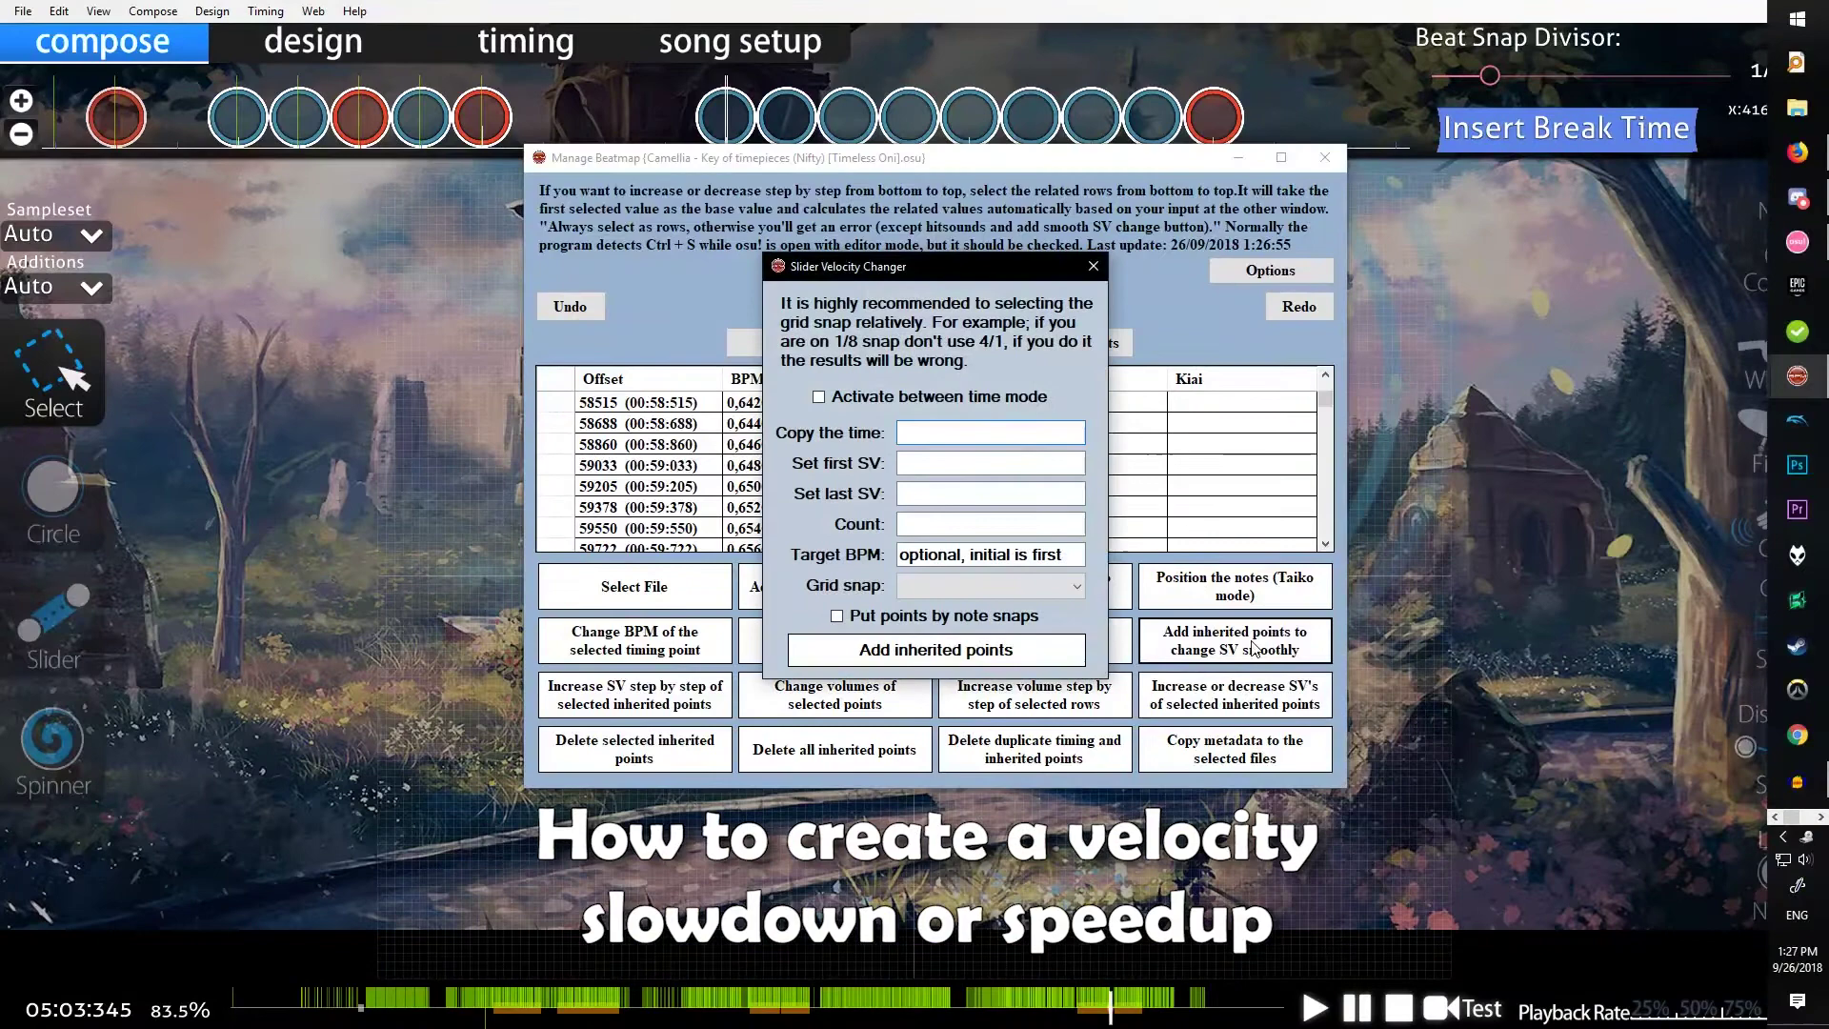
{"action": "left_click", "coordinate": [893, 398]}
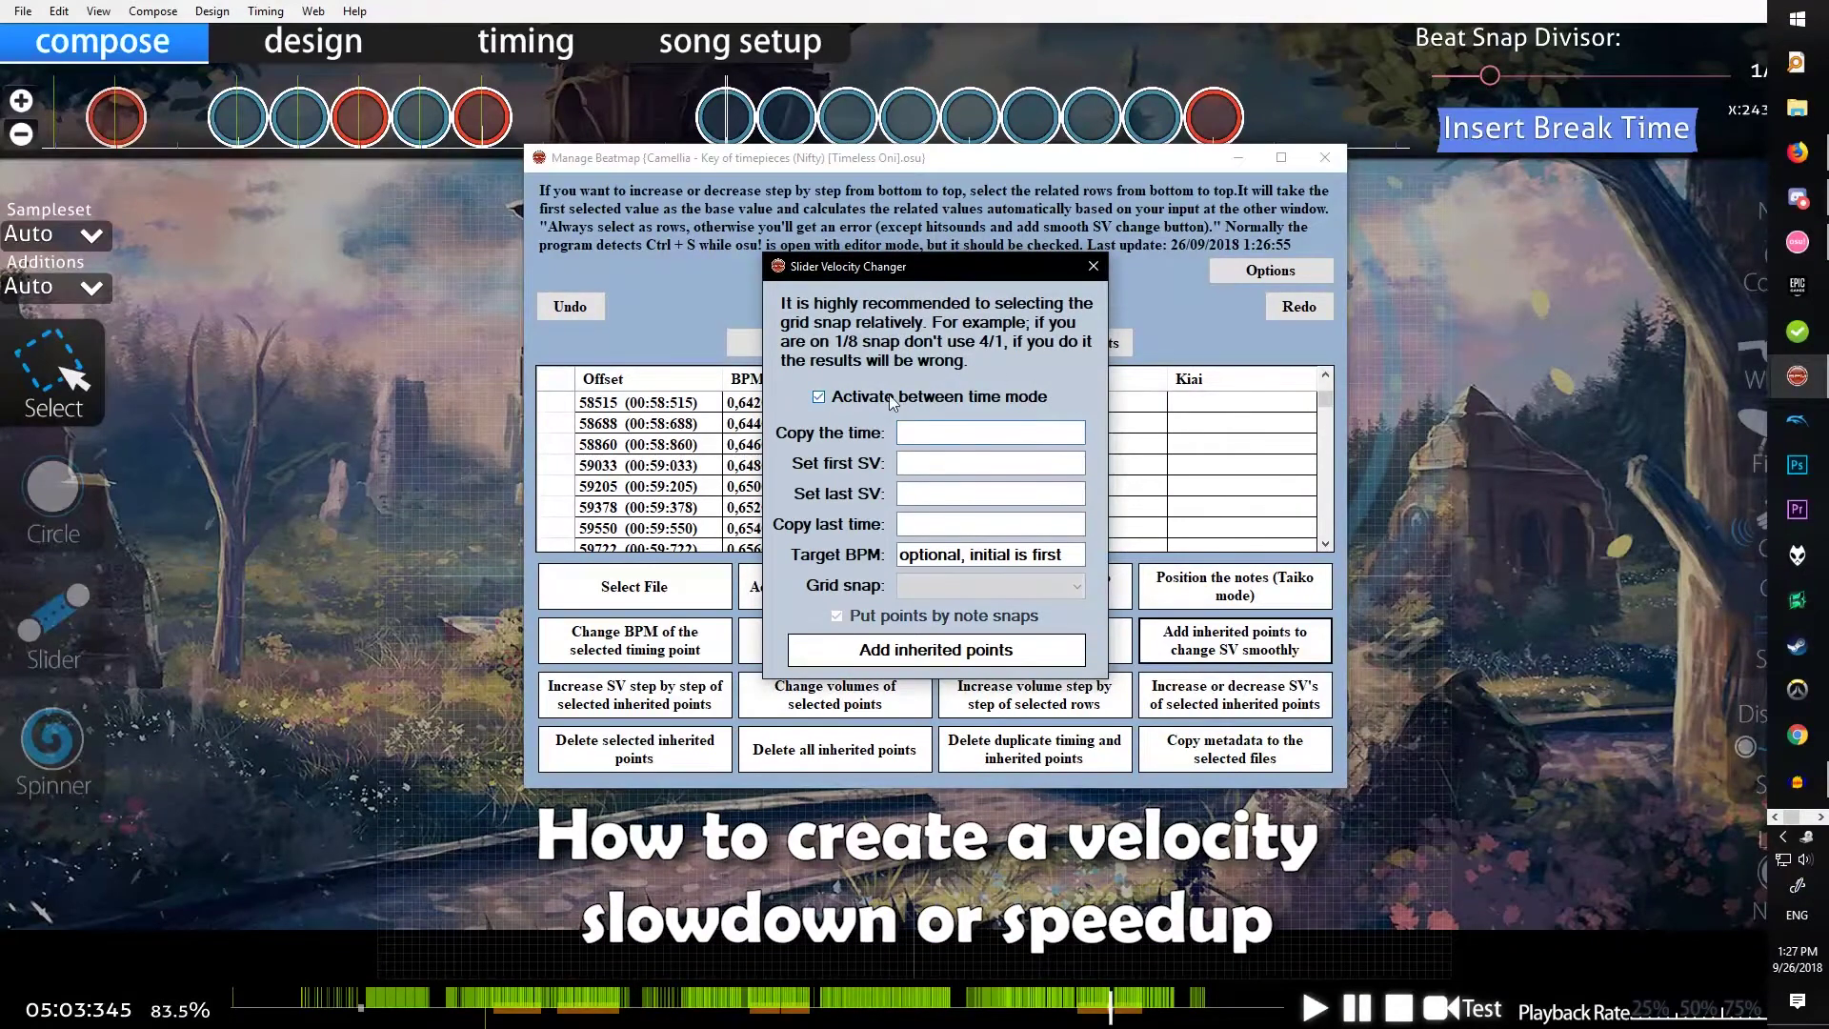
{"action": "left_click", "coordinate": [961, 435]}
{"action": "type", "text": "05:03:345 -"}
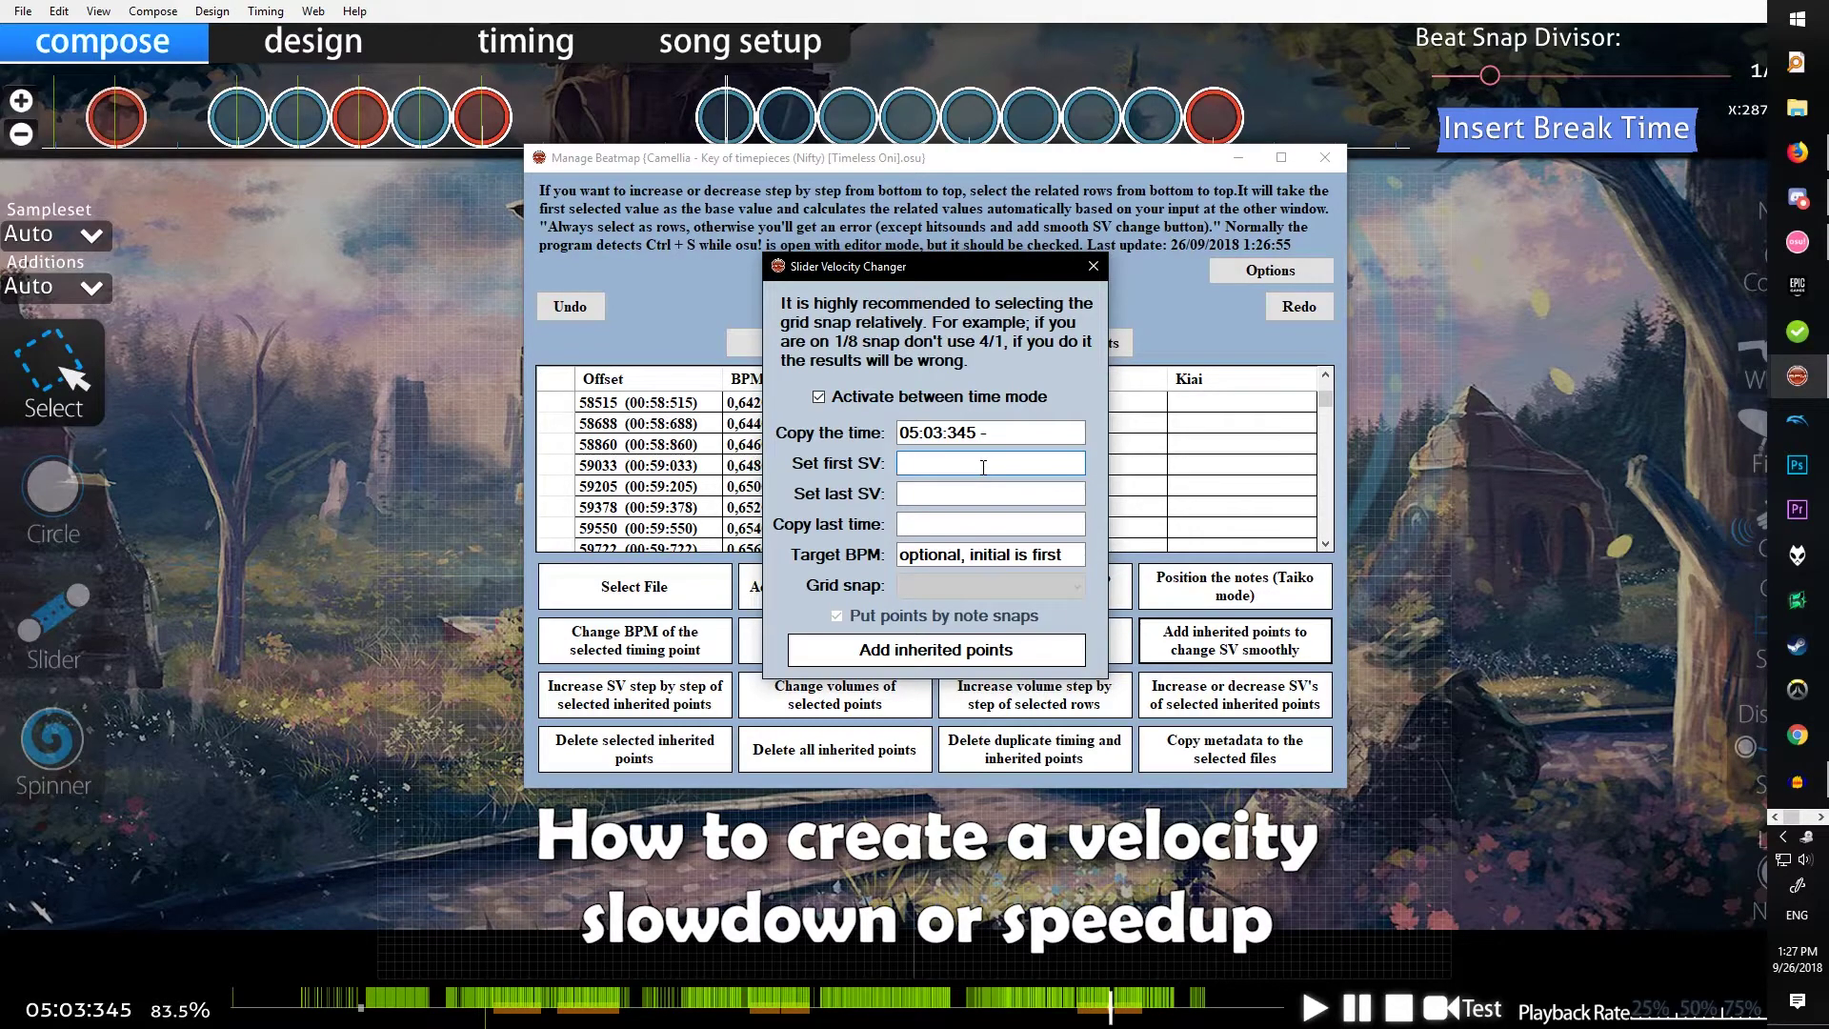
Set the first SV to 1,40 and the last SV to 1,00.
{"action": "left_click", "coordinate": [991, 493]}
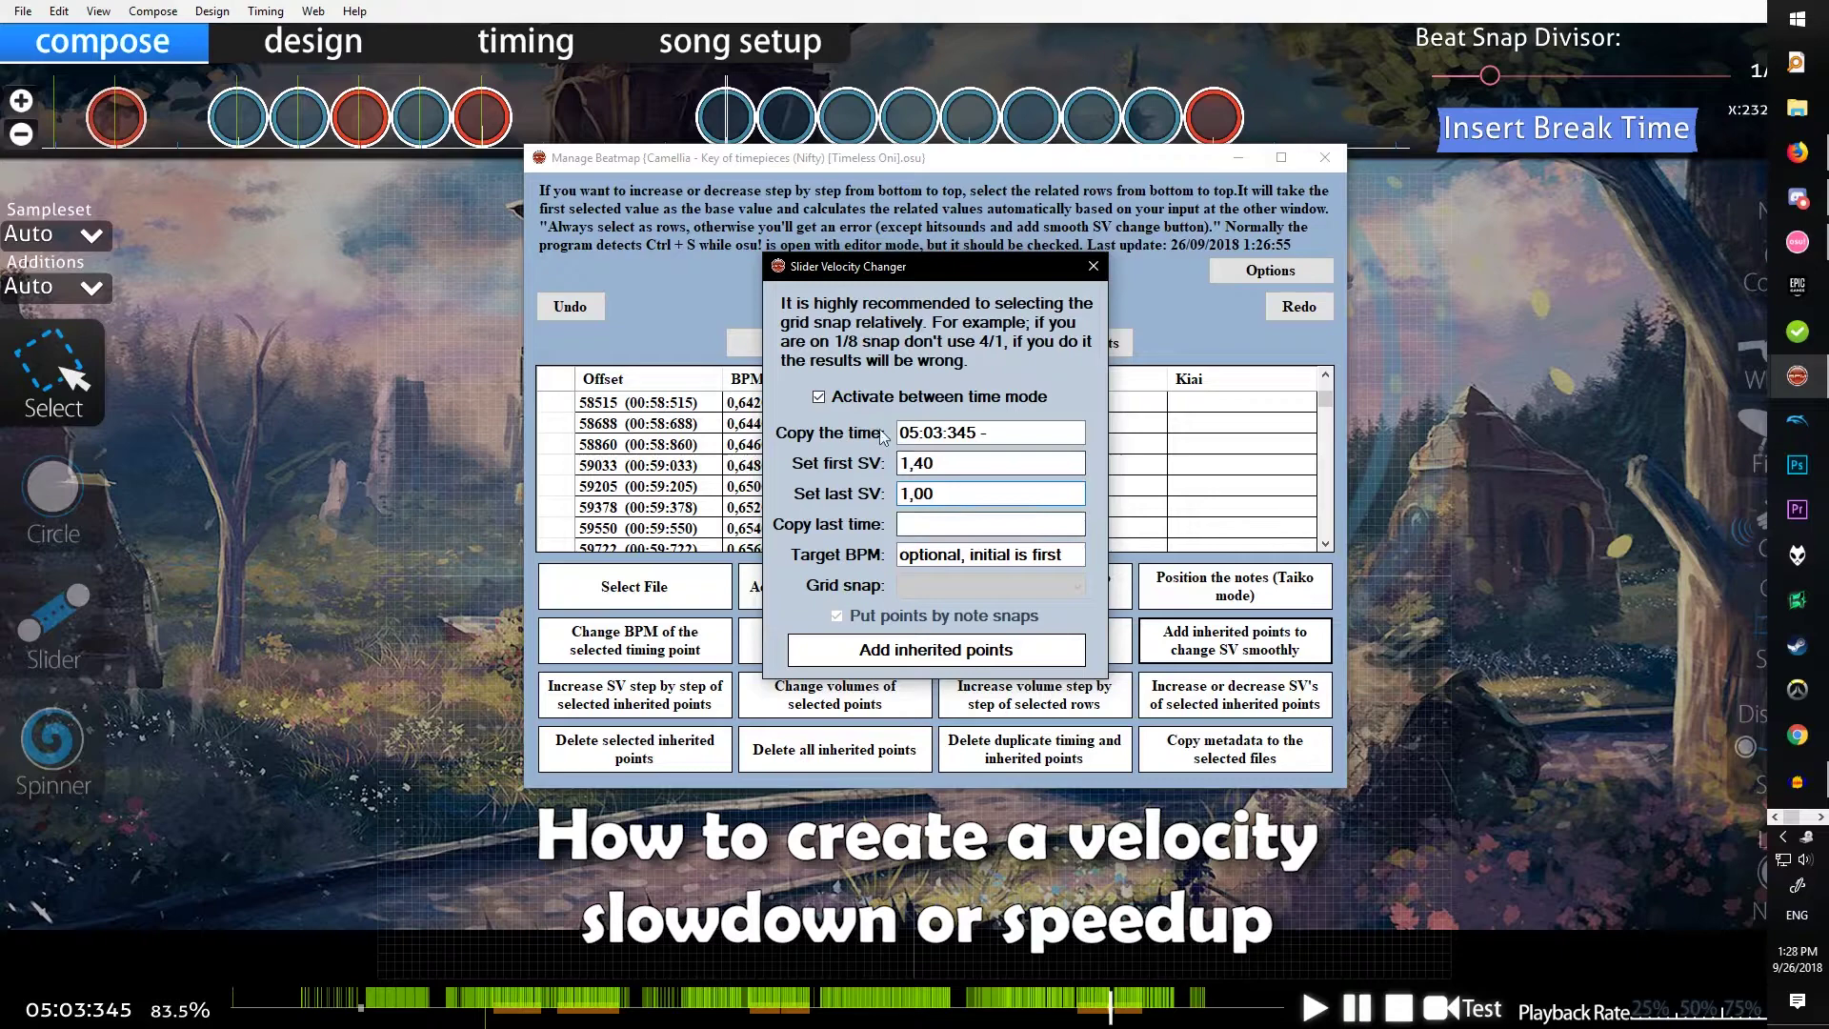
{"action": "double_click", "coordinate": [935, 463]}
{"action": "left_click", "coordinate": [935, 463]}
{"action": "double_click", "coordinate": [935, 463]}
{"action": "left_click", "coordinate": [935, 463]}
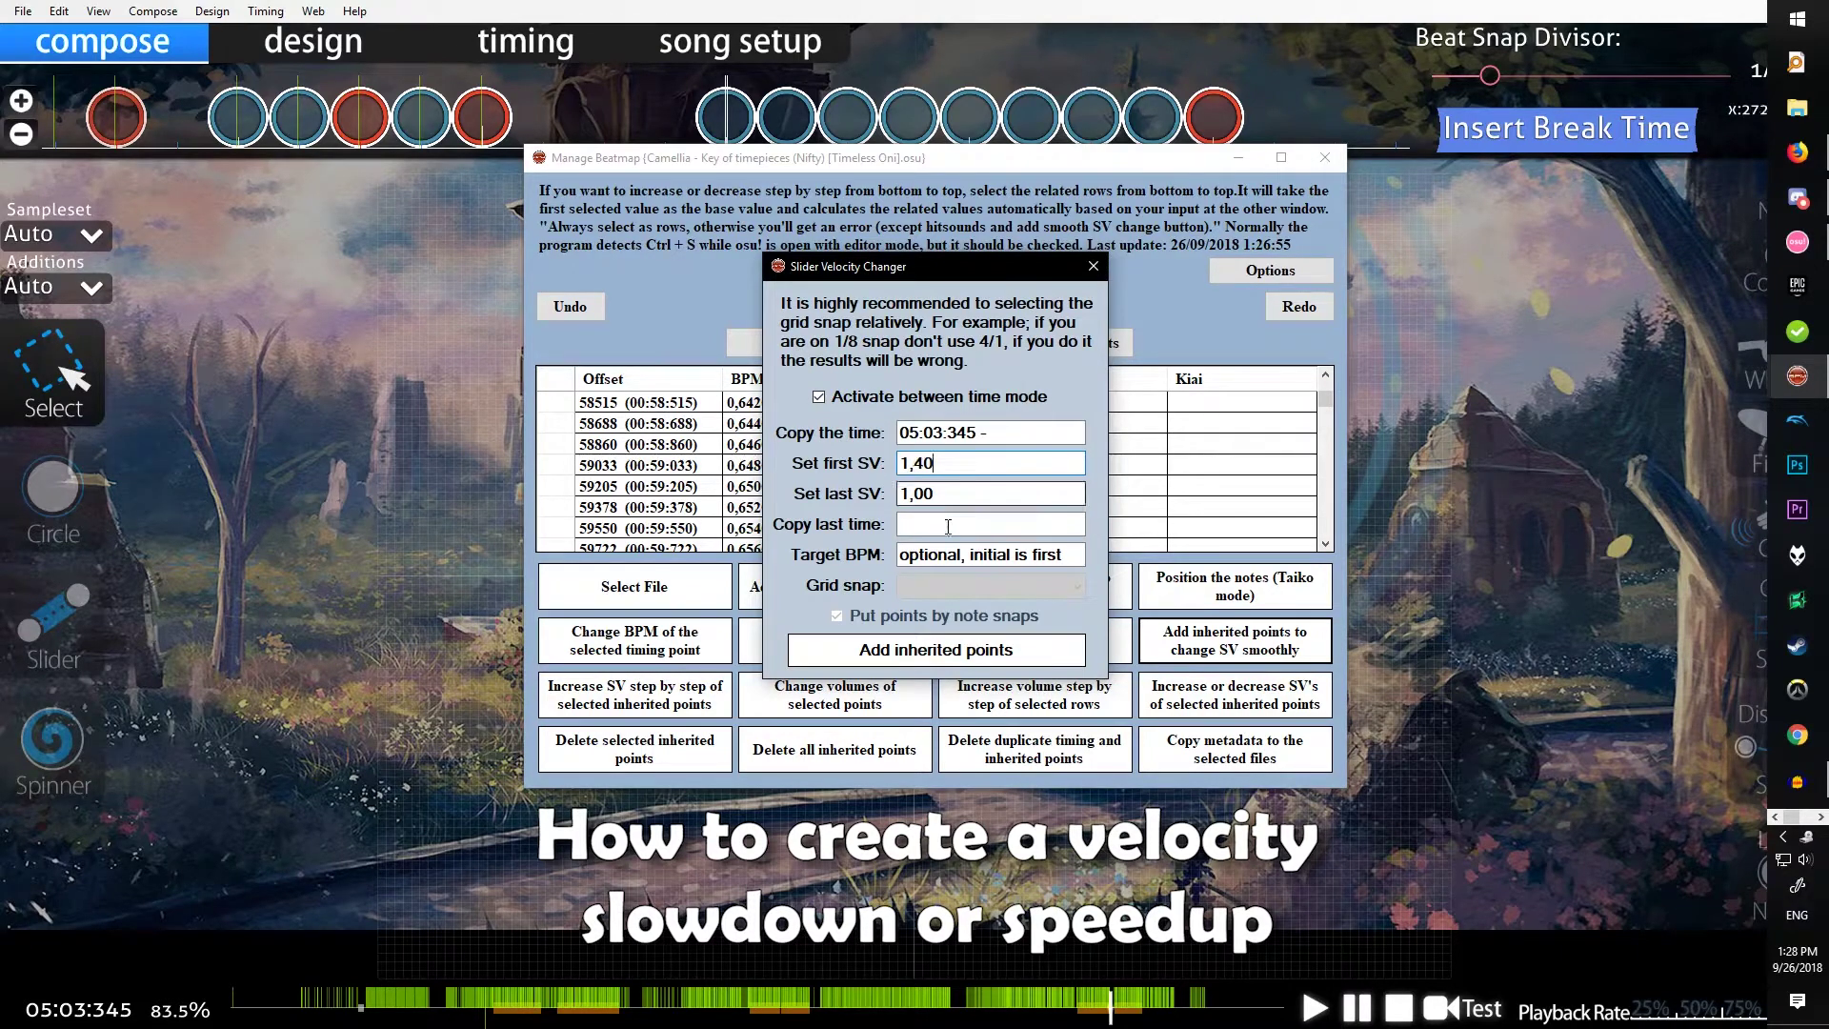
Copy the time of the section's final note, 05:04:035, from the osu! editor into the last time.
{"action": "left_click", "coordinate": [947, 524]}
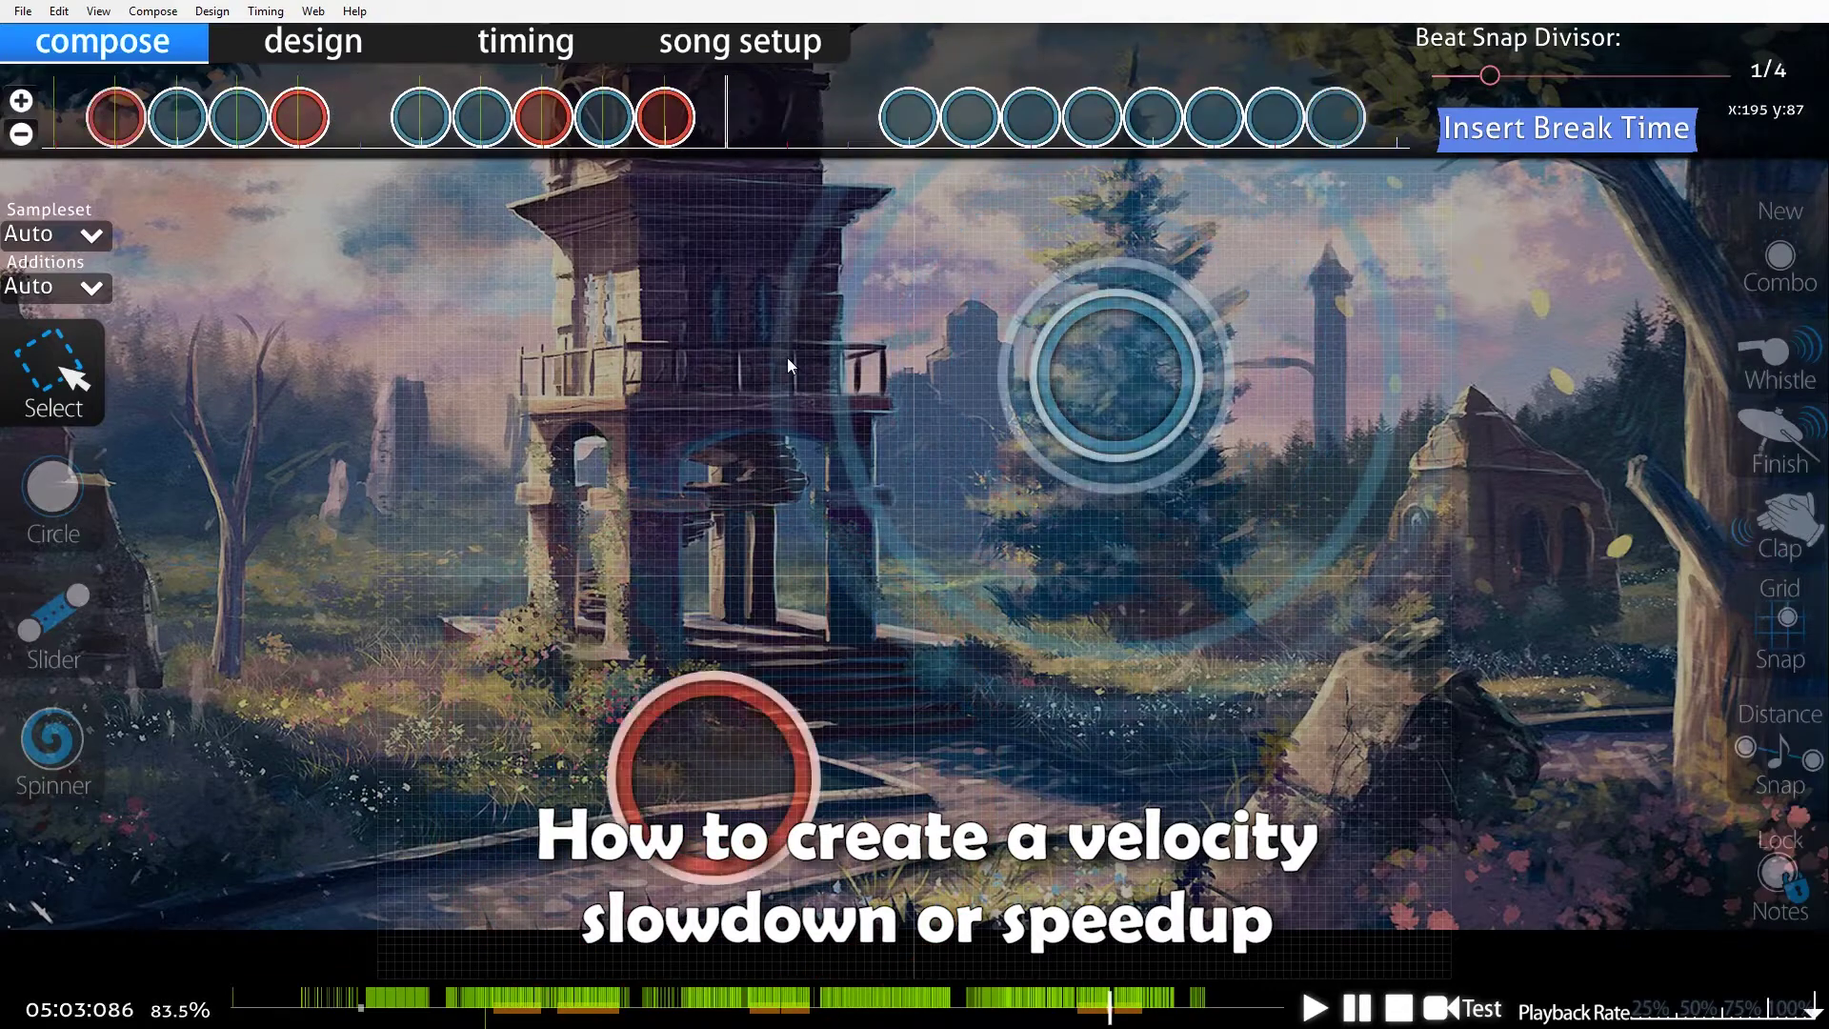
{"action": "key", "text": "Left"}
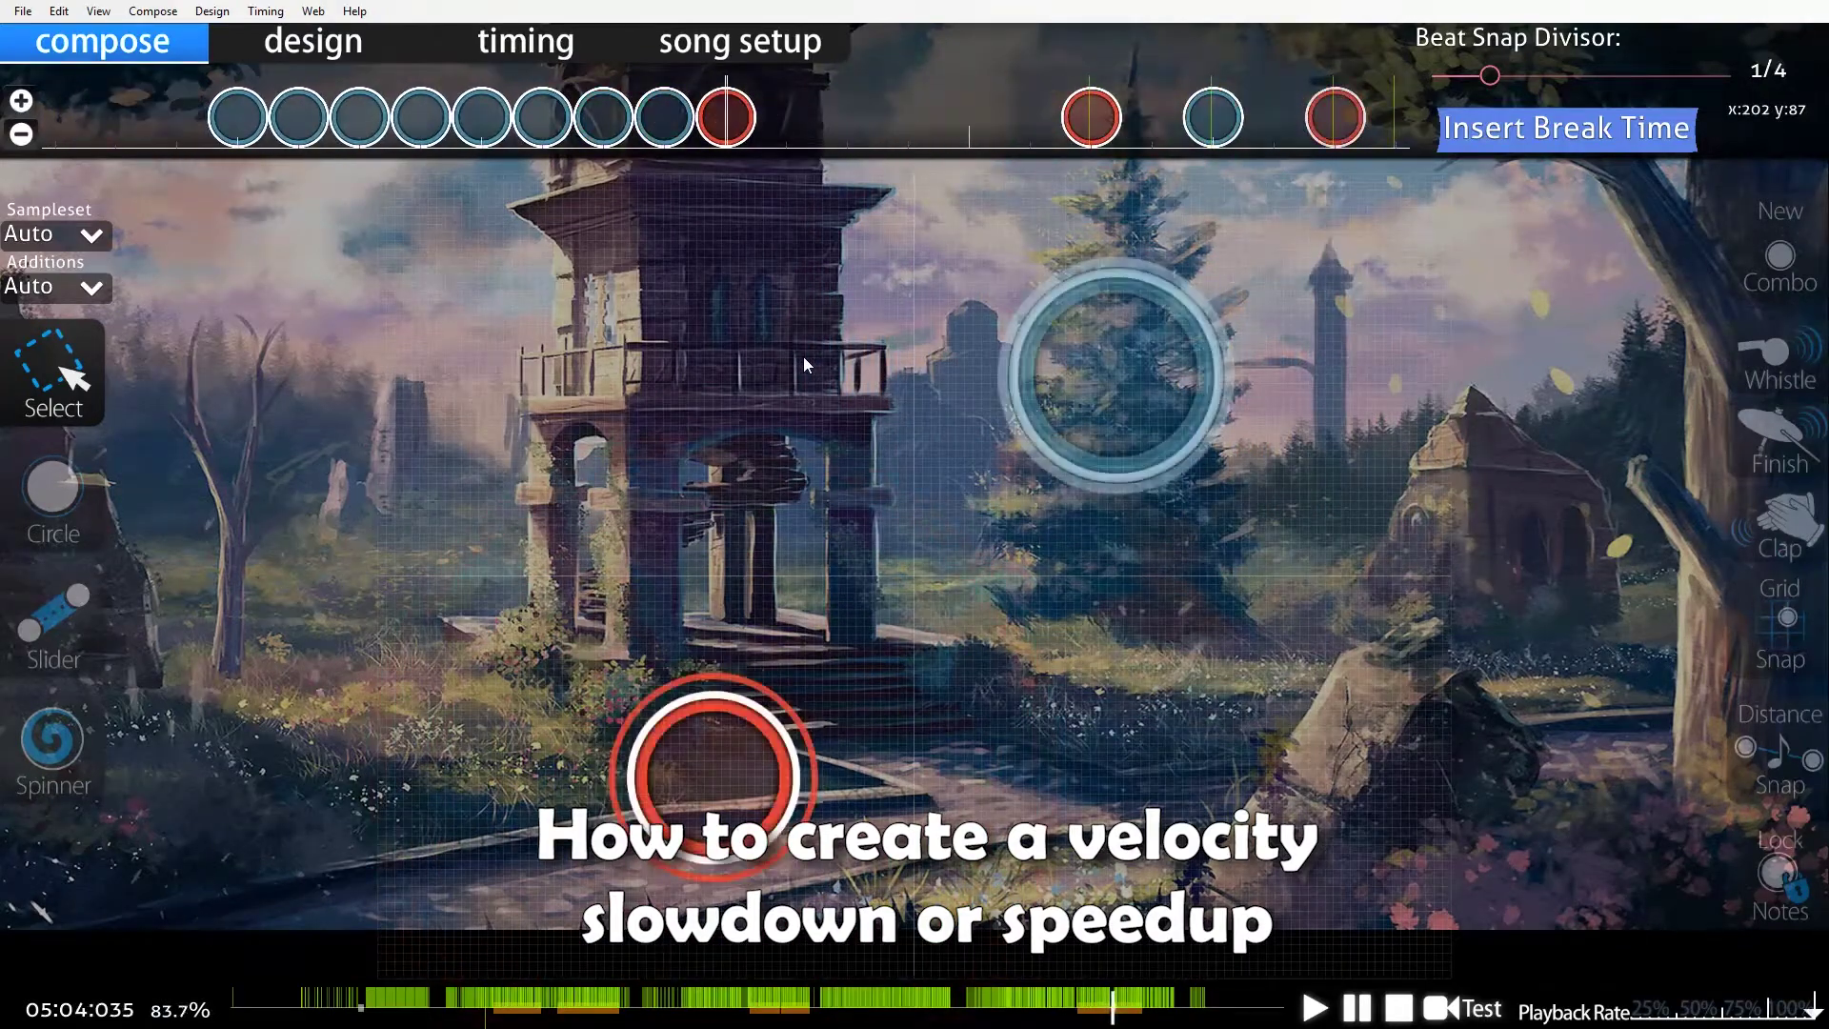
{"action": "key", "text": "alt+Tab"}
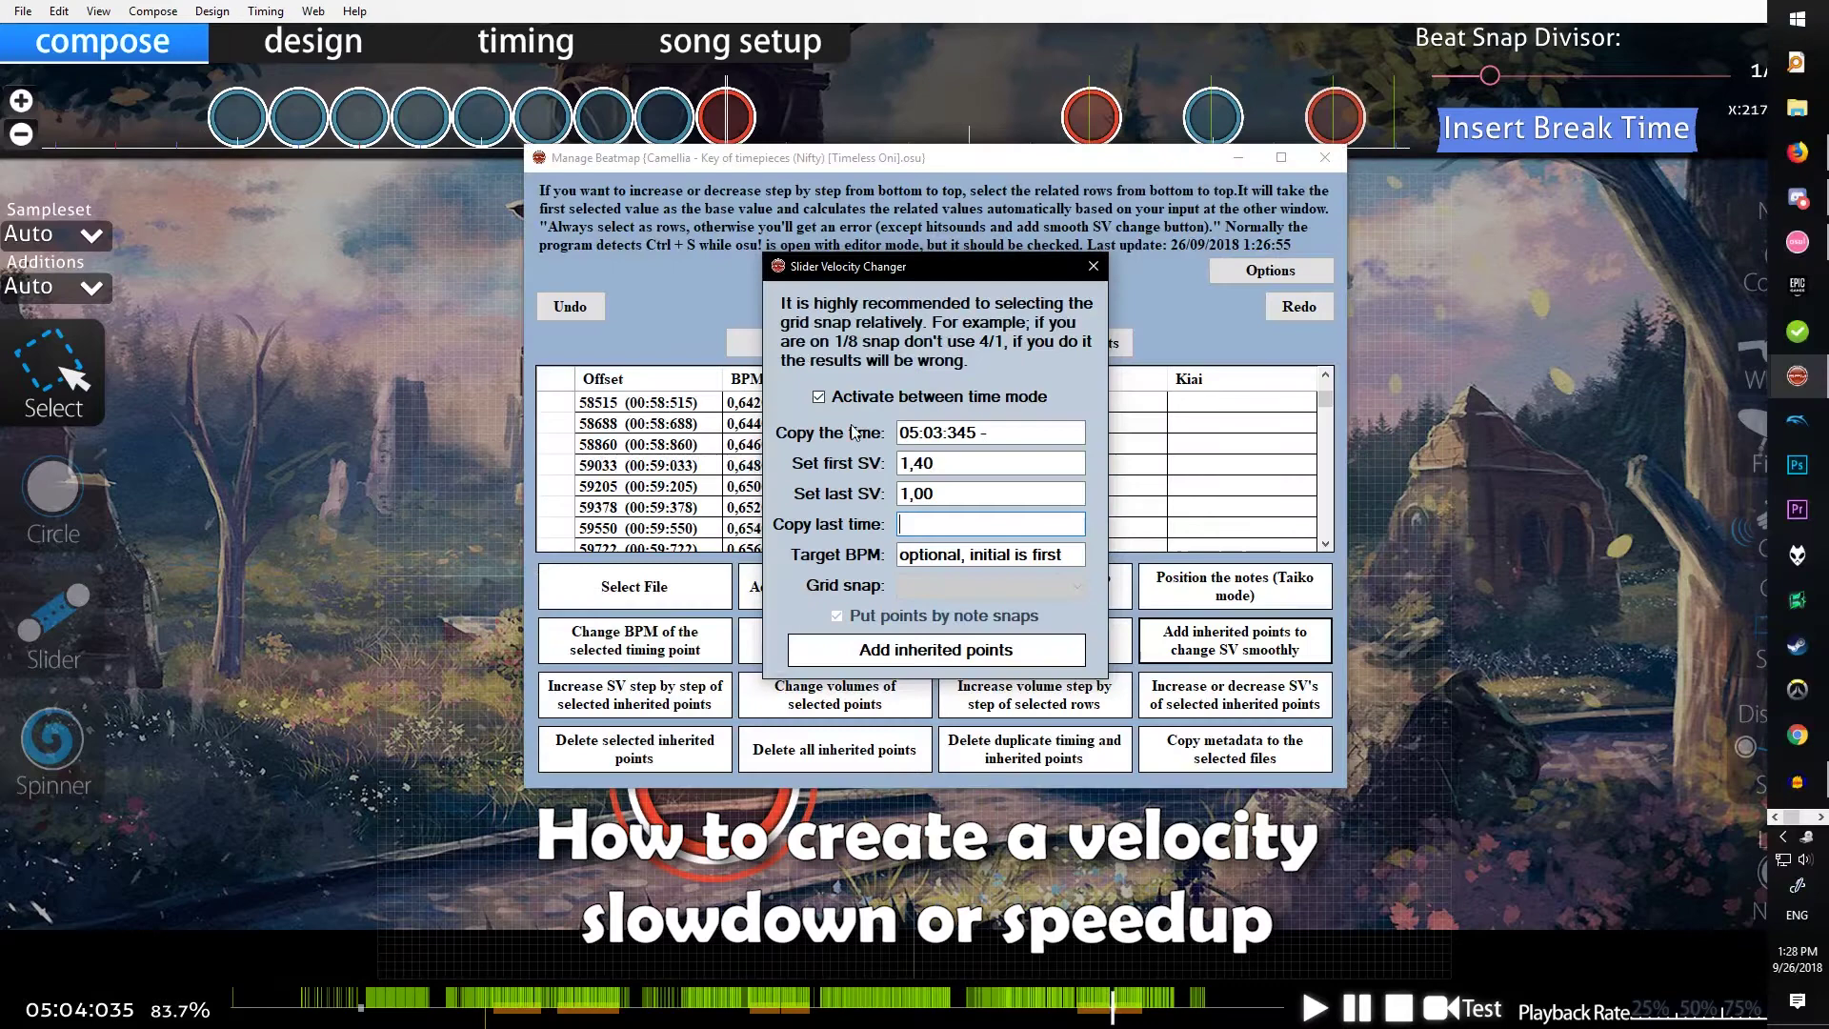
{"action": "type", "text": "05:04:035 -"}
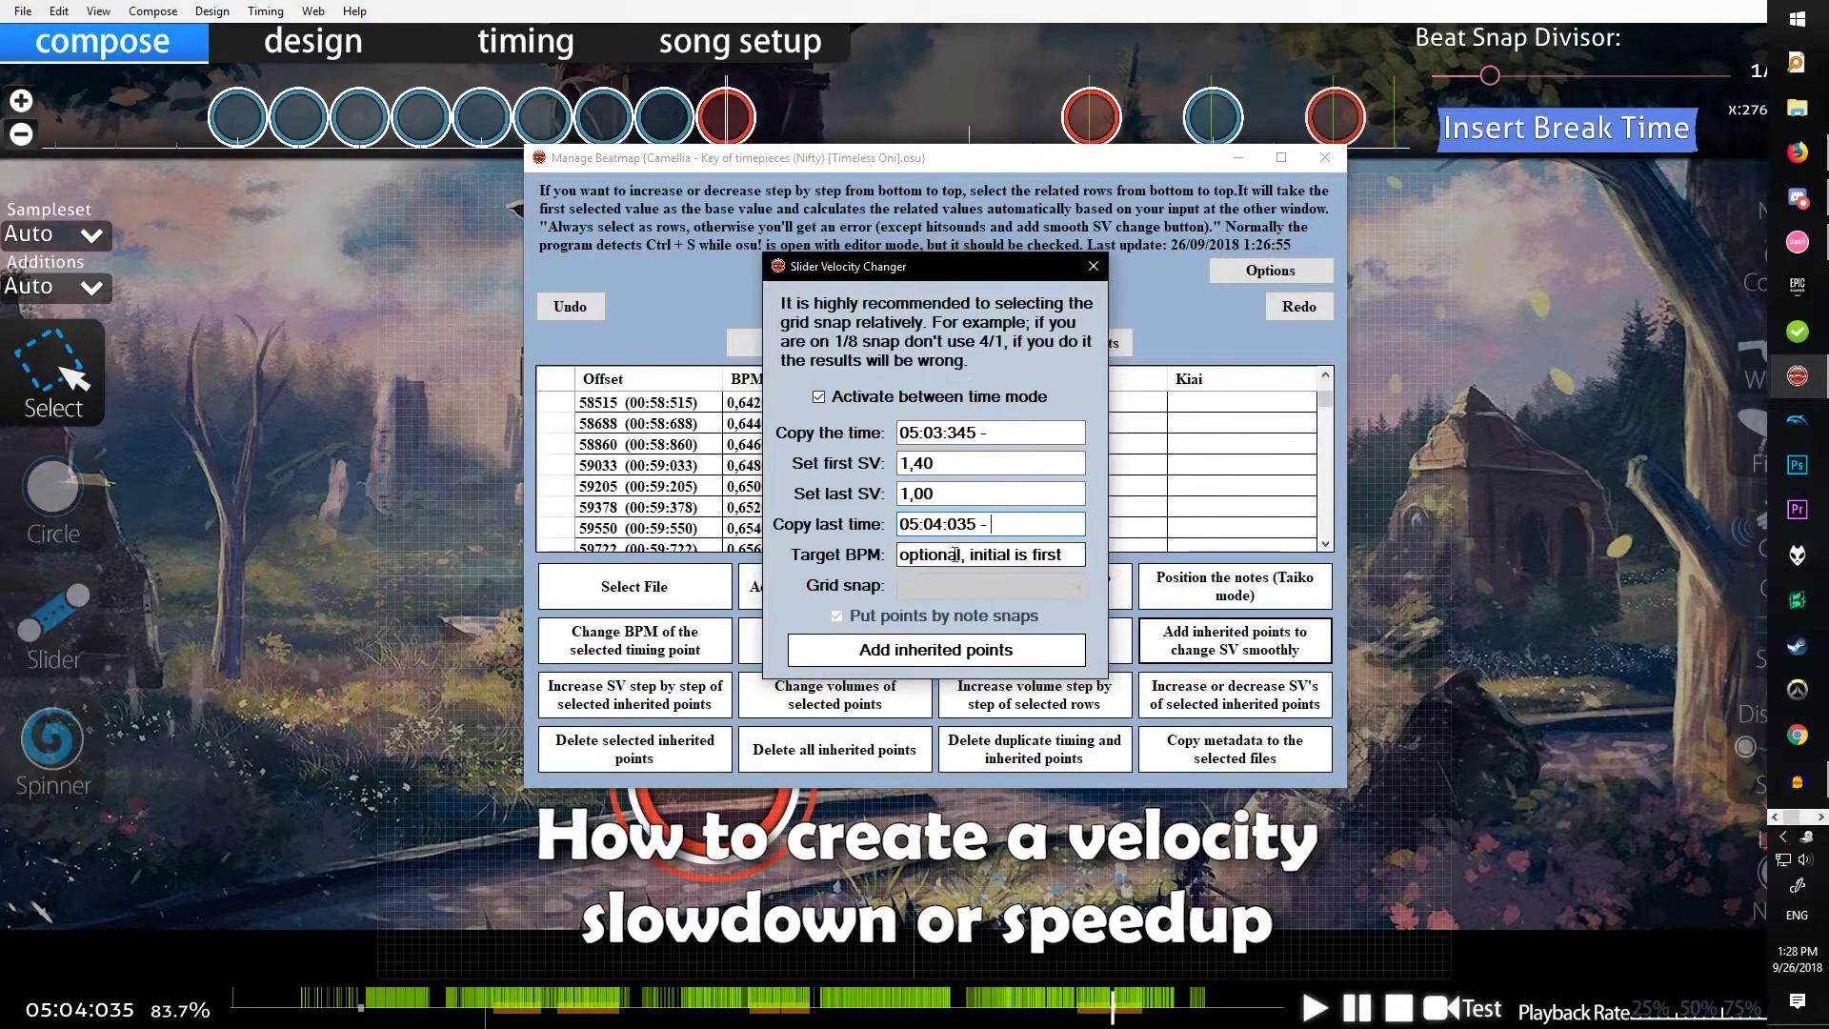
Add the inherited points for the slowdown and accept the note-snapping reminder.
{"action": "left_click", "coordinate": [932, 657]}
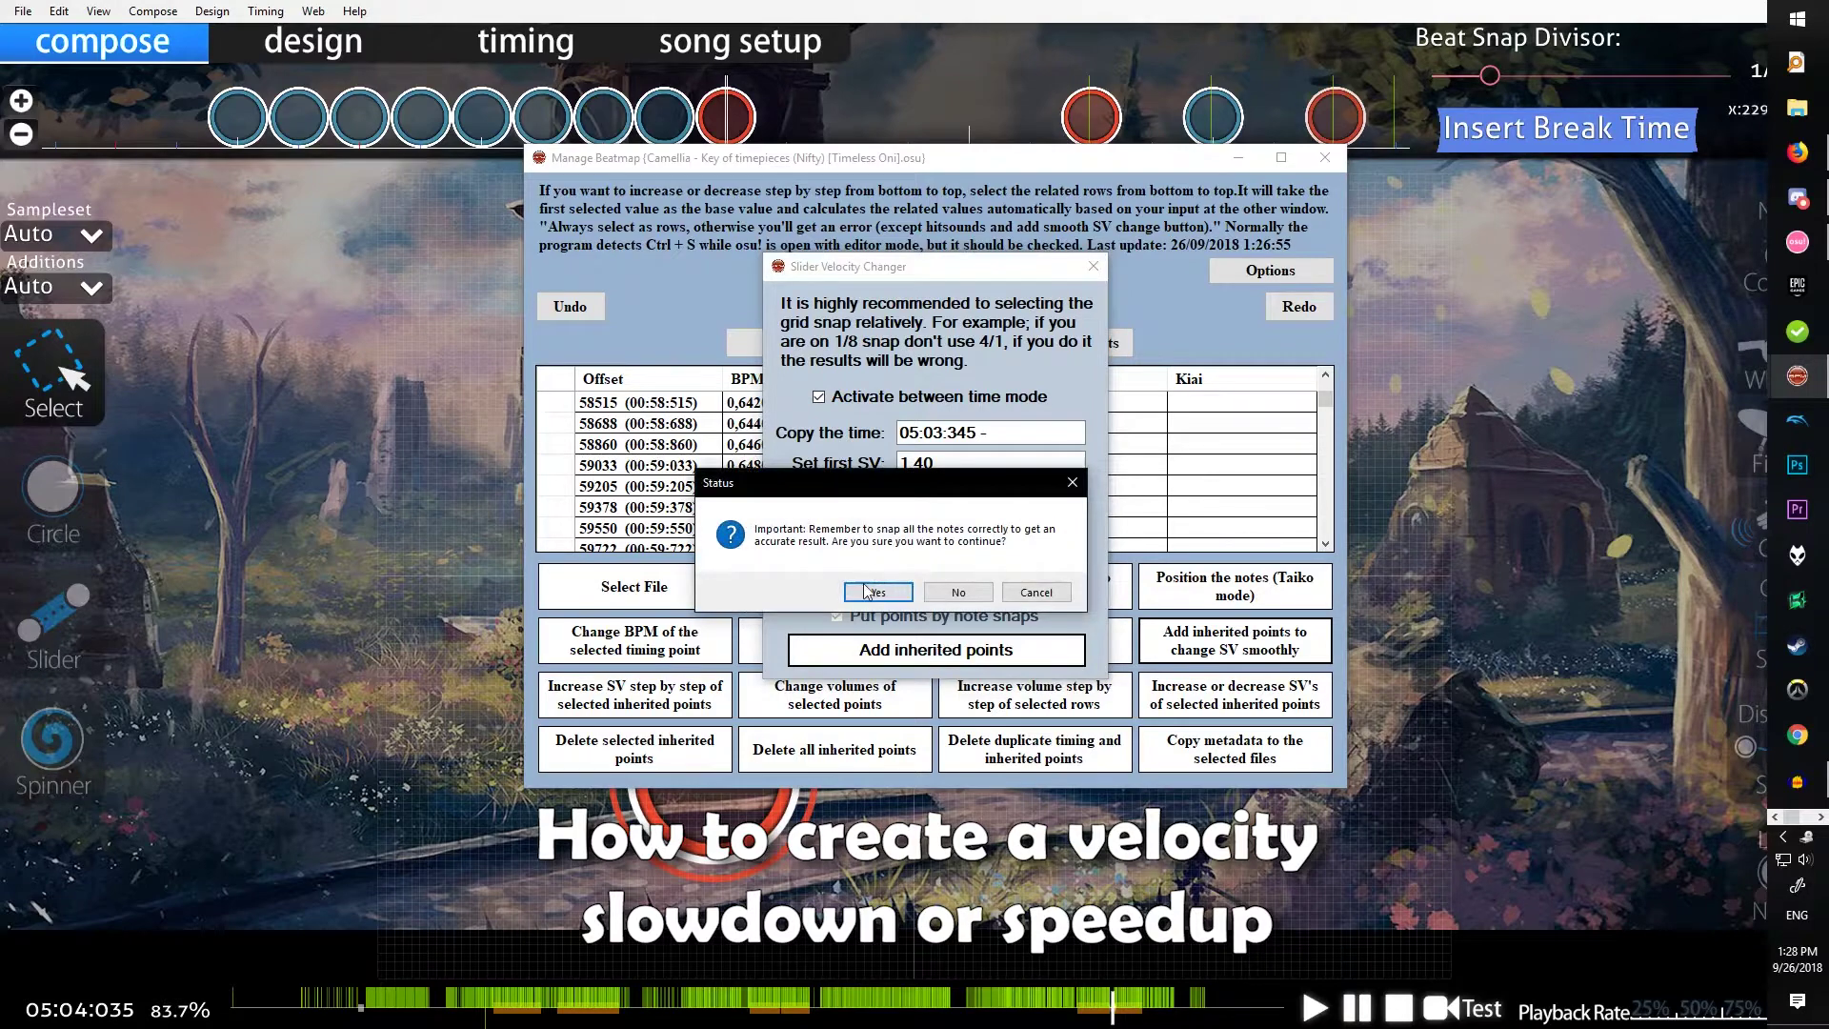
{"action": "left_click_drag", "start_coordinate": [862, 483], "coordinate": [894, 440]}
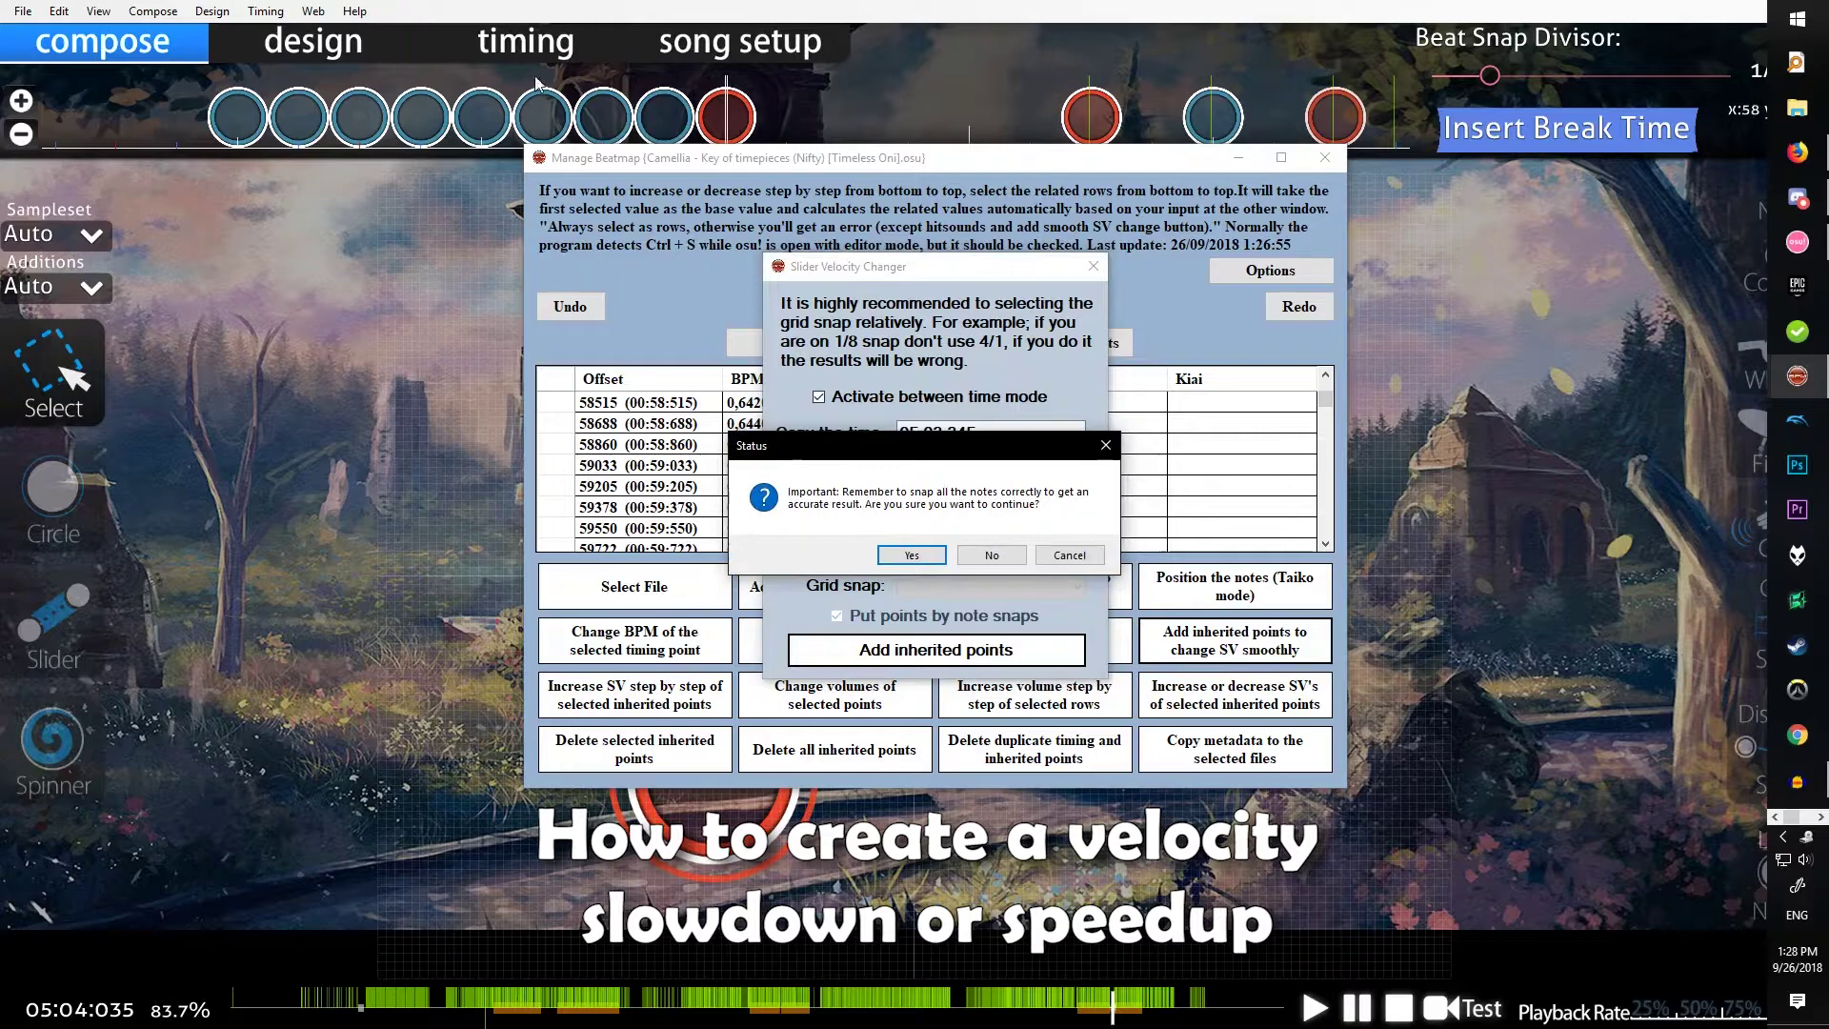
{"action": "left_click", "coordinate": [922, 554]}
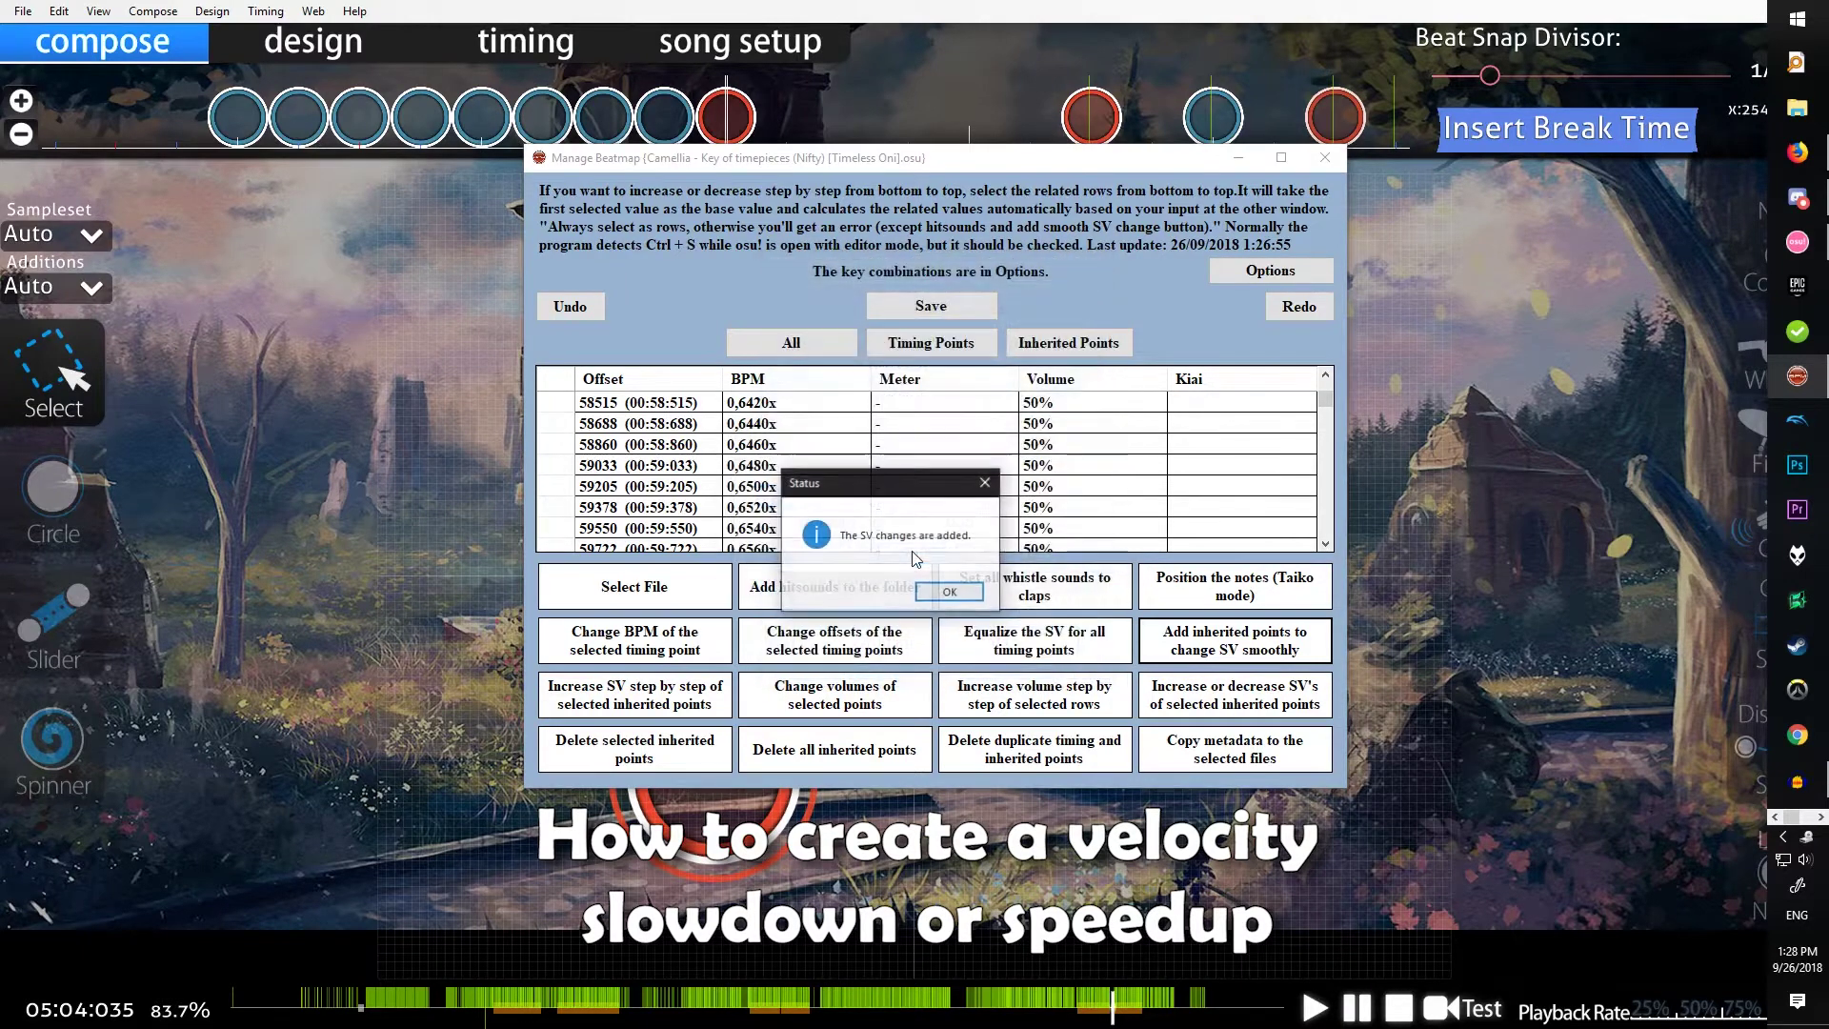
{"action": "left_click", "coordinate": [949, 592]}
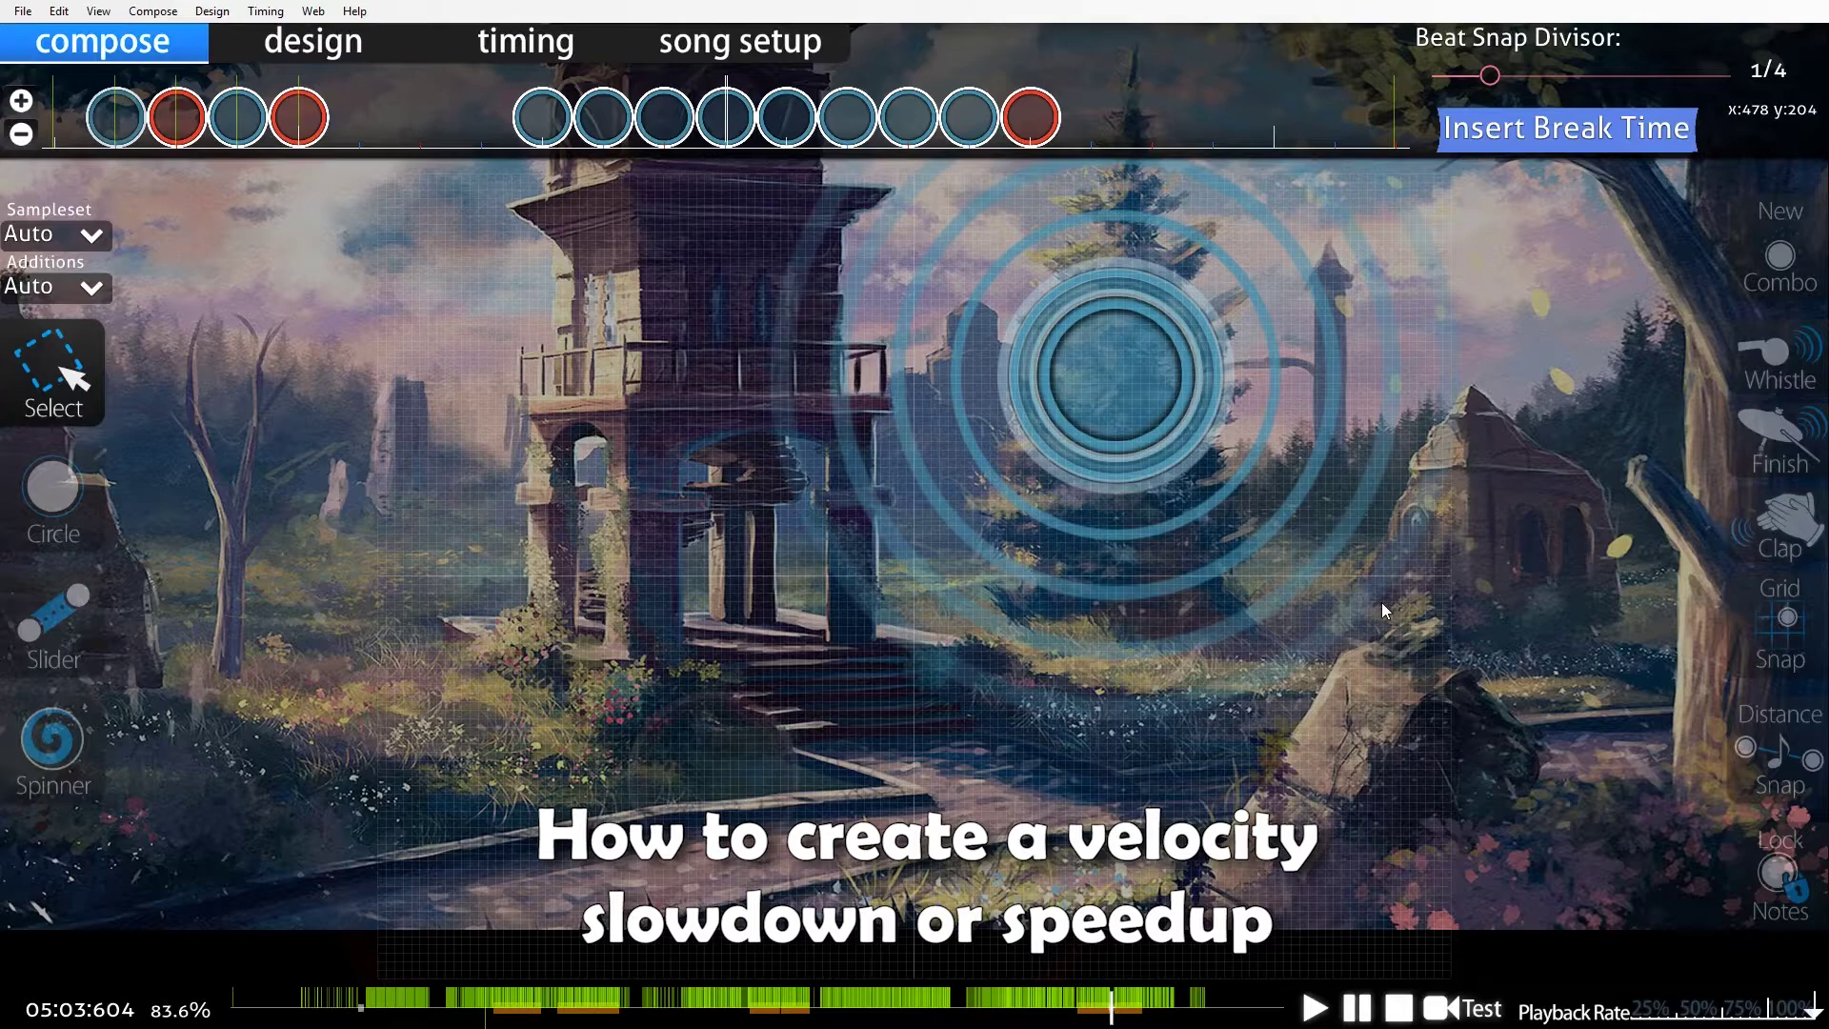
Reload the map in the osu! editor and test play the velocity slowdown from 05:03:259.
{"action": "key", "text": "Escape"}
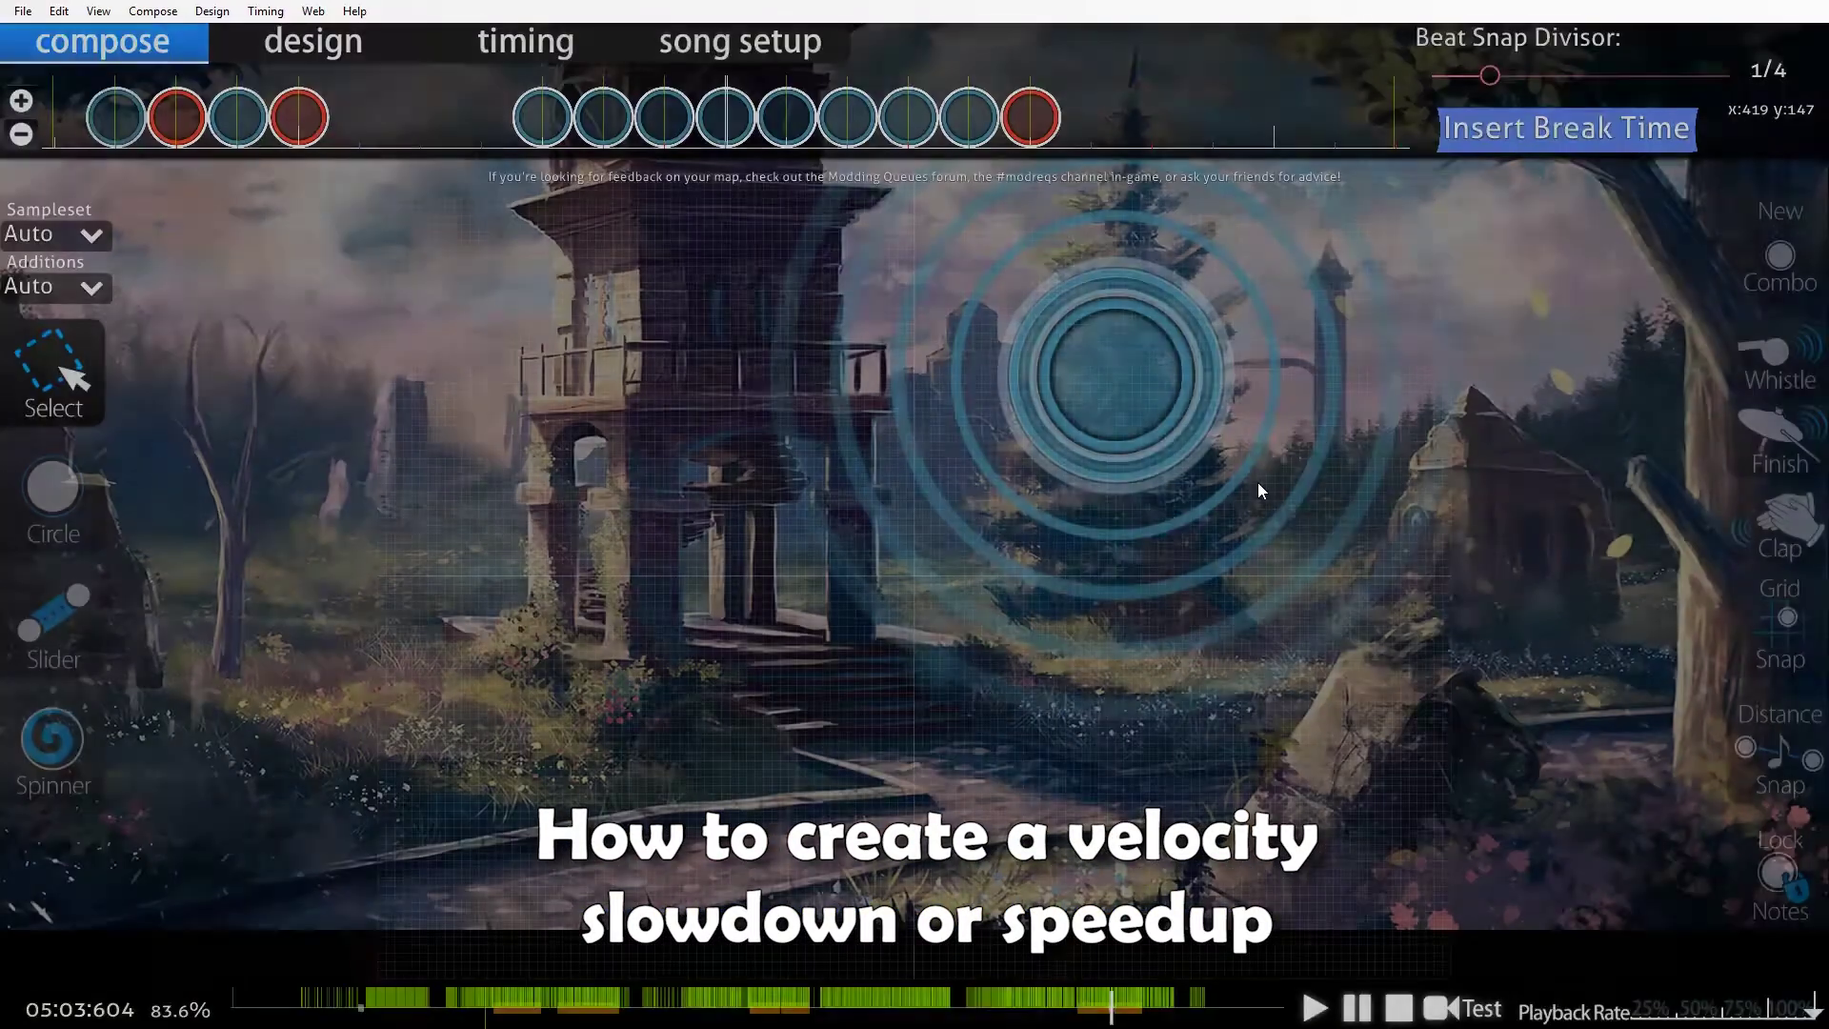
{"action": "scroll", "coordinate": [872, 431], "scroll_direction": "up", "scroll_amount": 1}
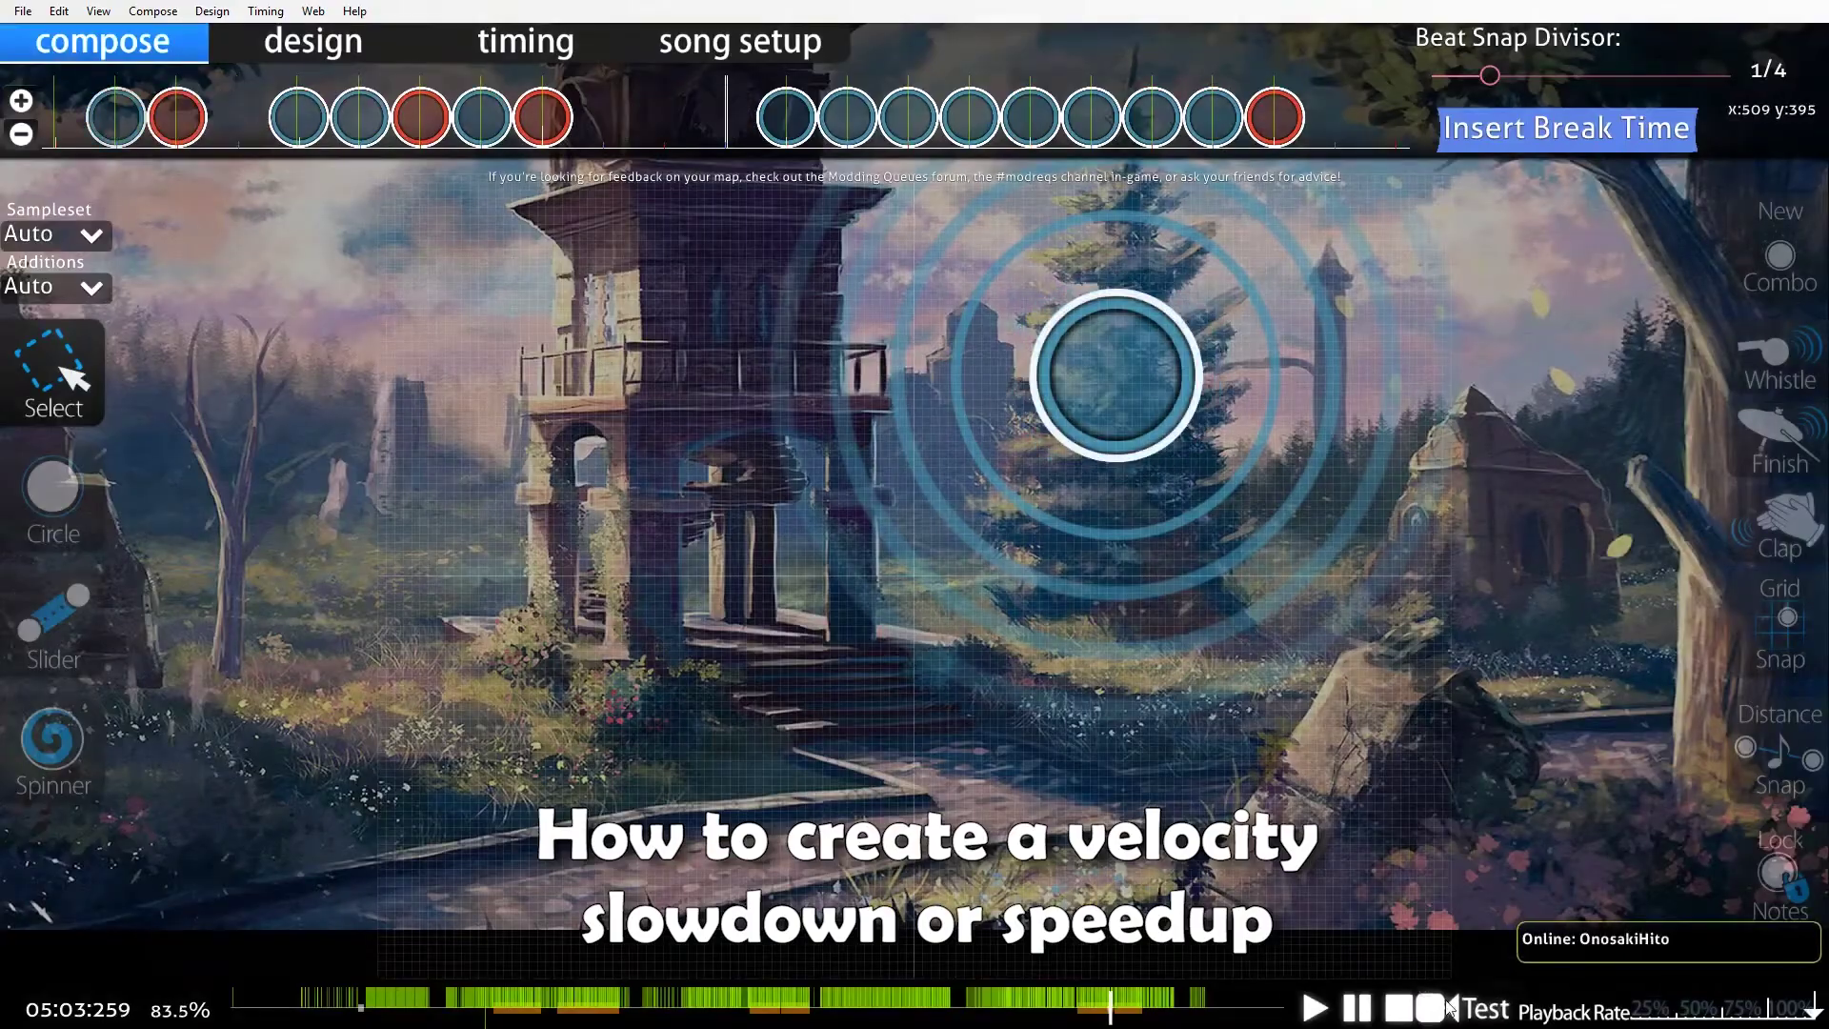
{"action": "key", "text": "F5"}
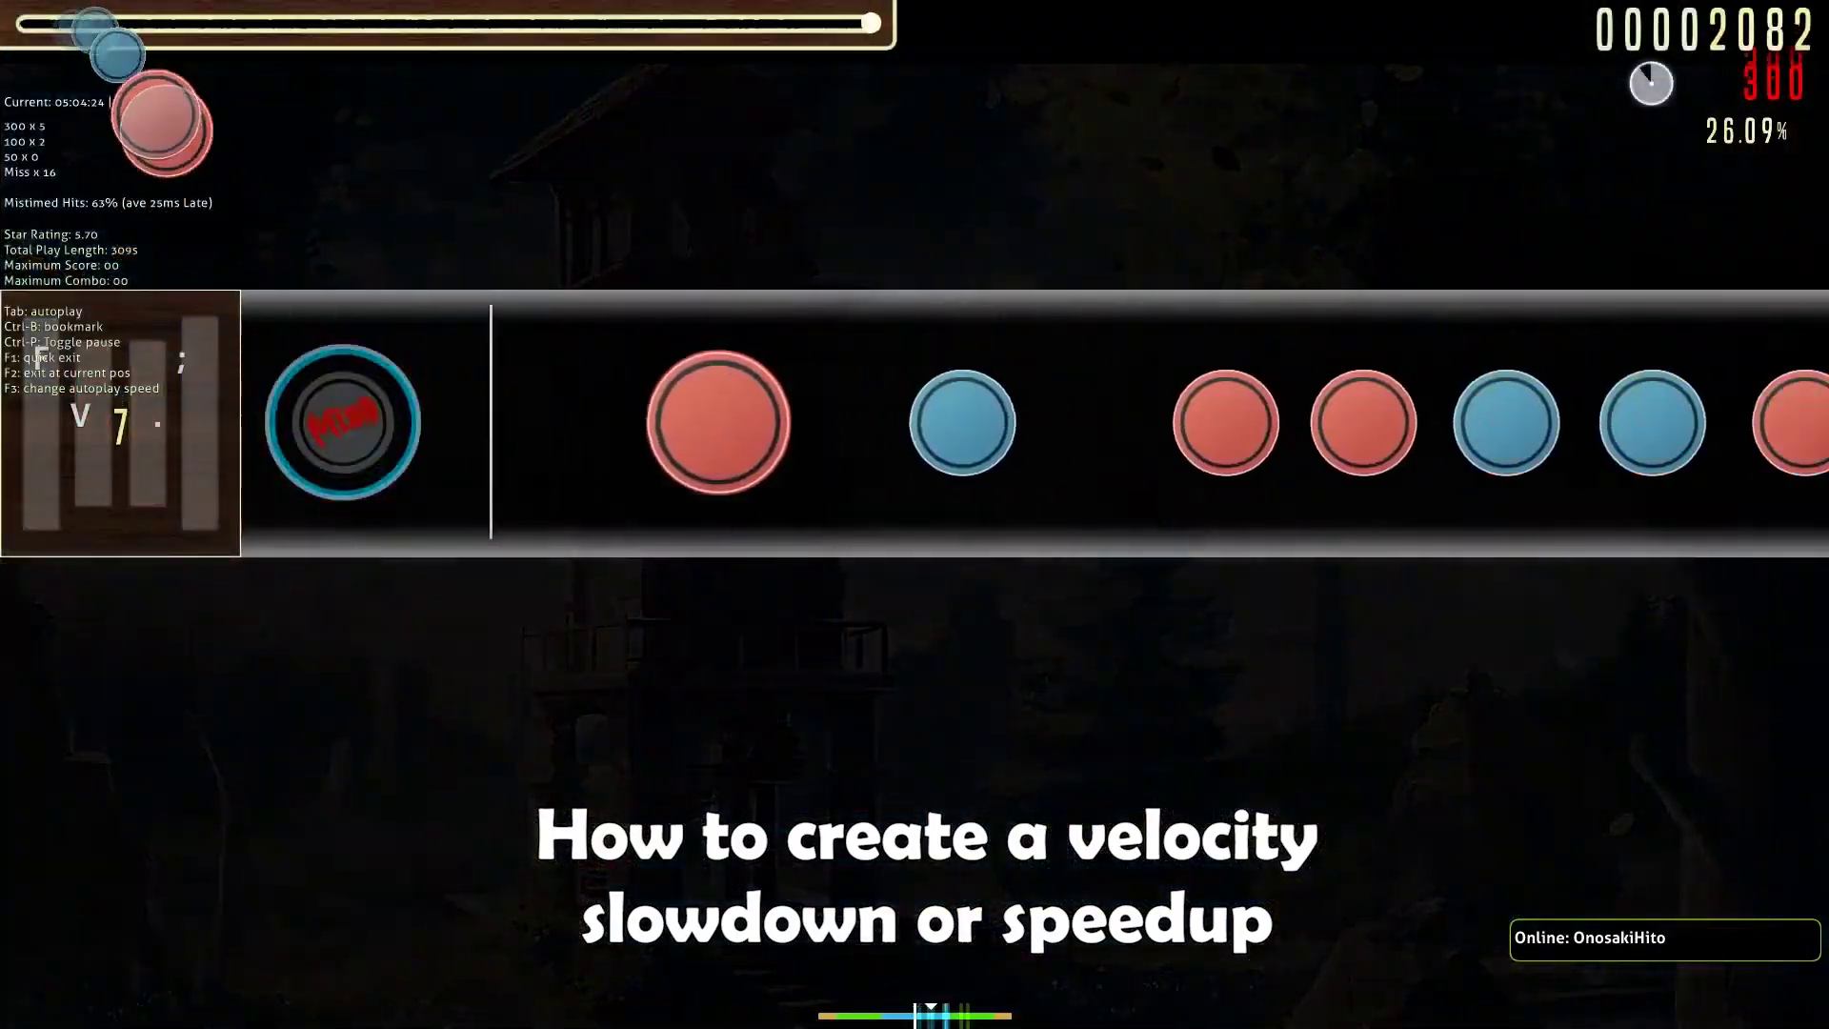
{"action": "key", "text": "Escape"}
{"action": "left_click", "coordinate": [1056, 810]}
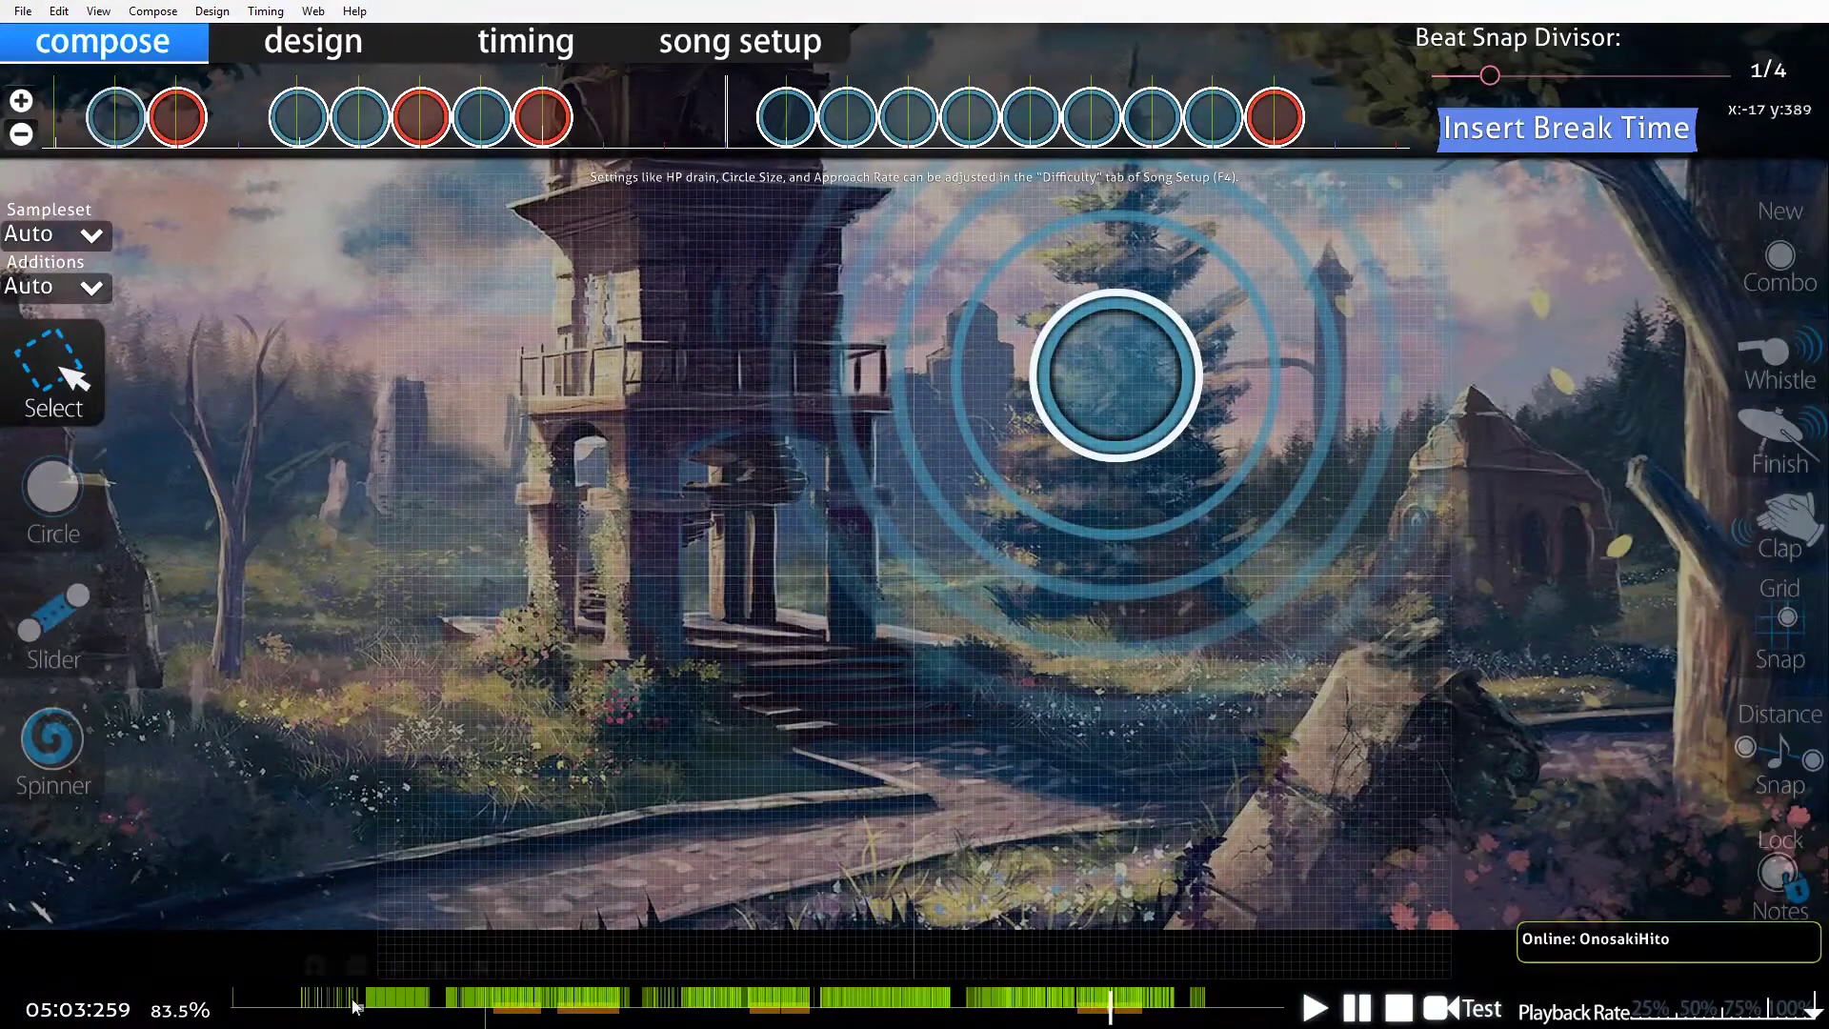
Move the song position to 01:08:000 and open the map's timing and control points list.
{"action": "left_click", "coordinate": [383, 1007]}
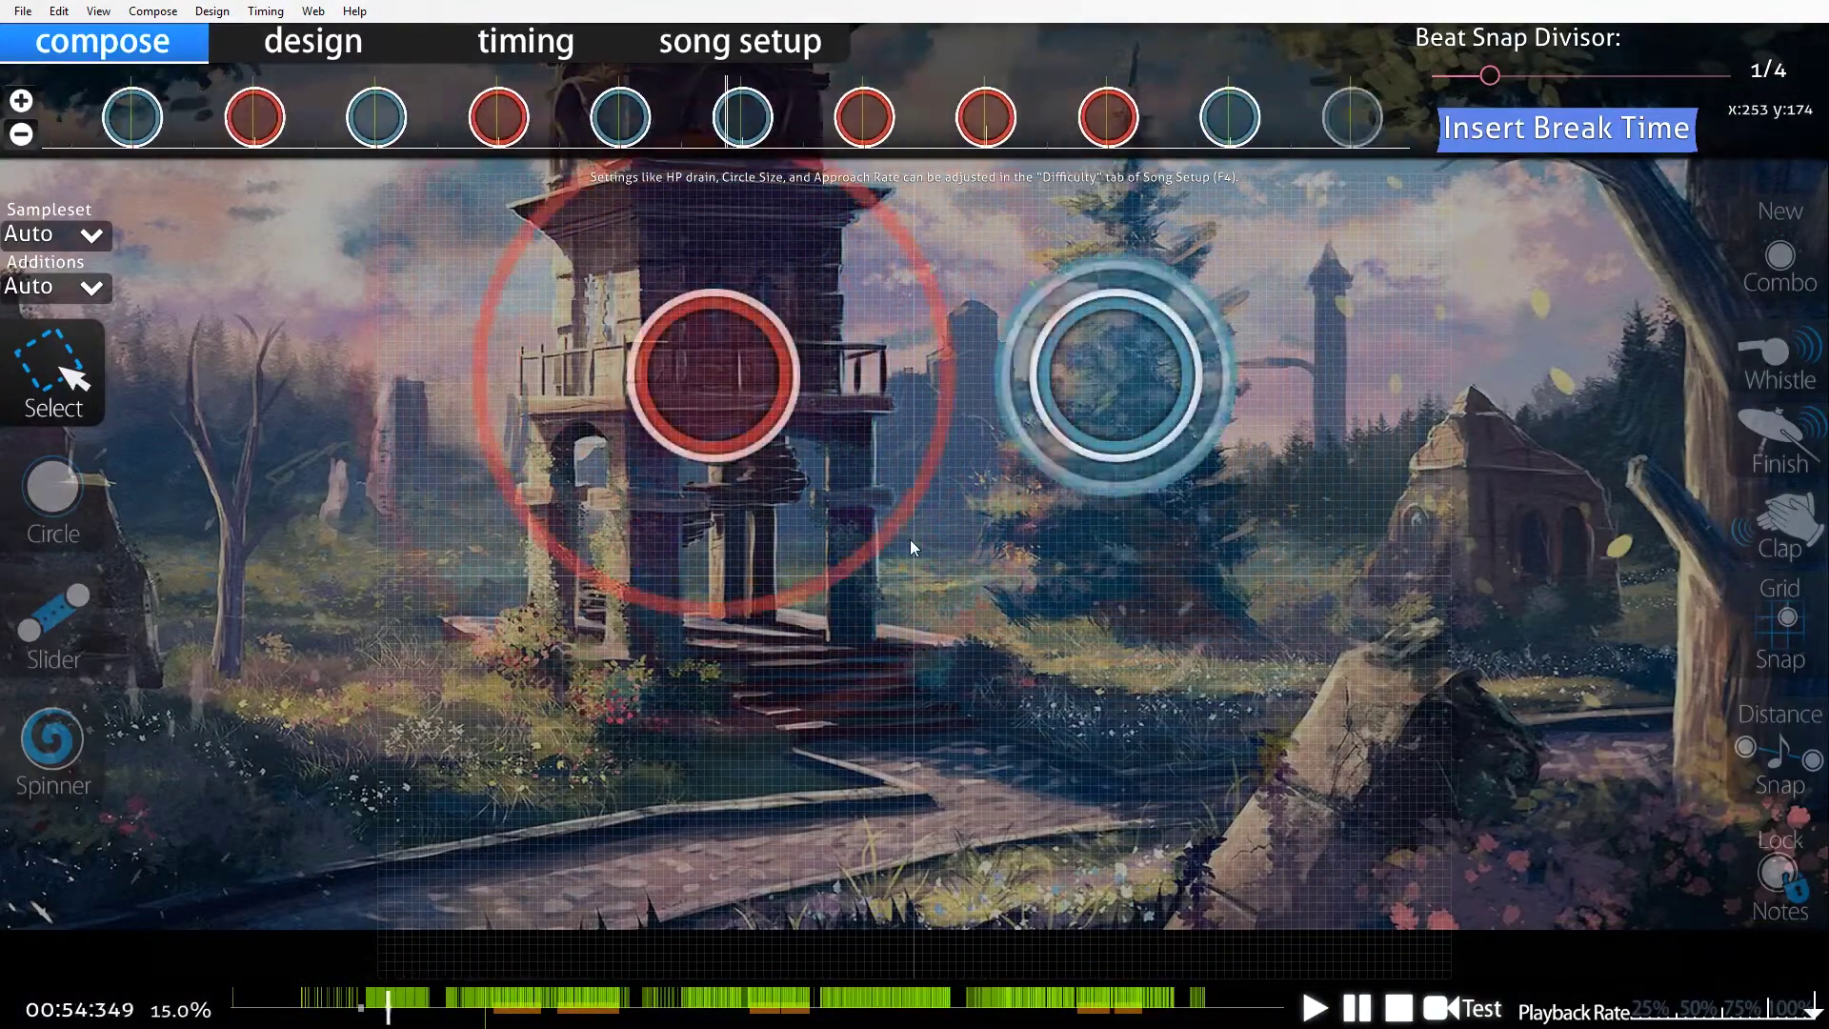
{"action": "key", "text": "space"}
{"action": "left_click", "coordinate": [381, 1008]}
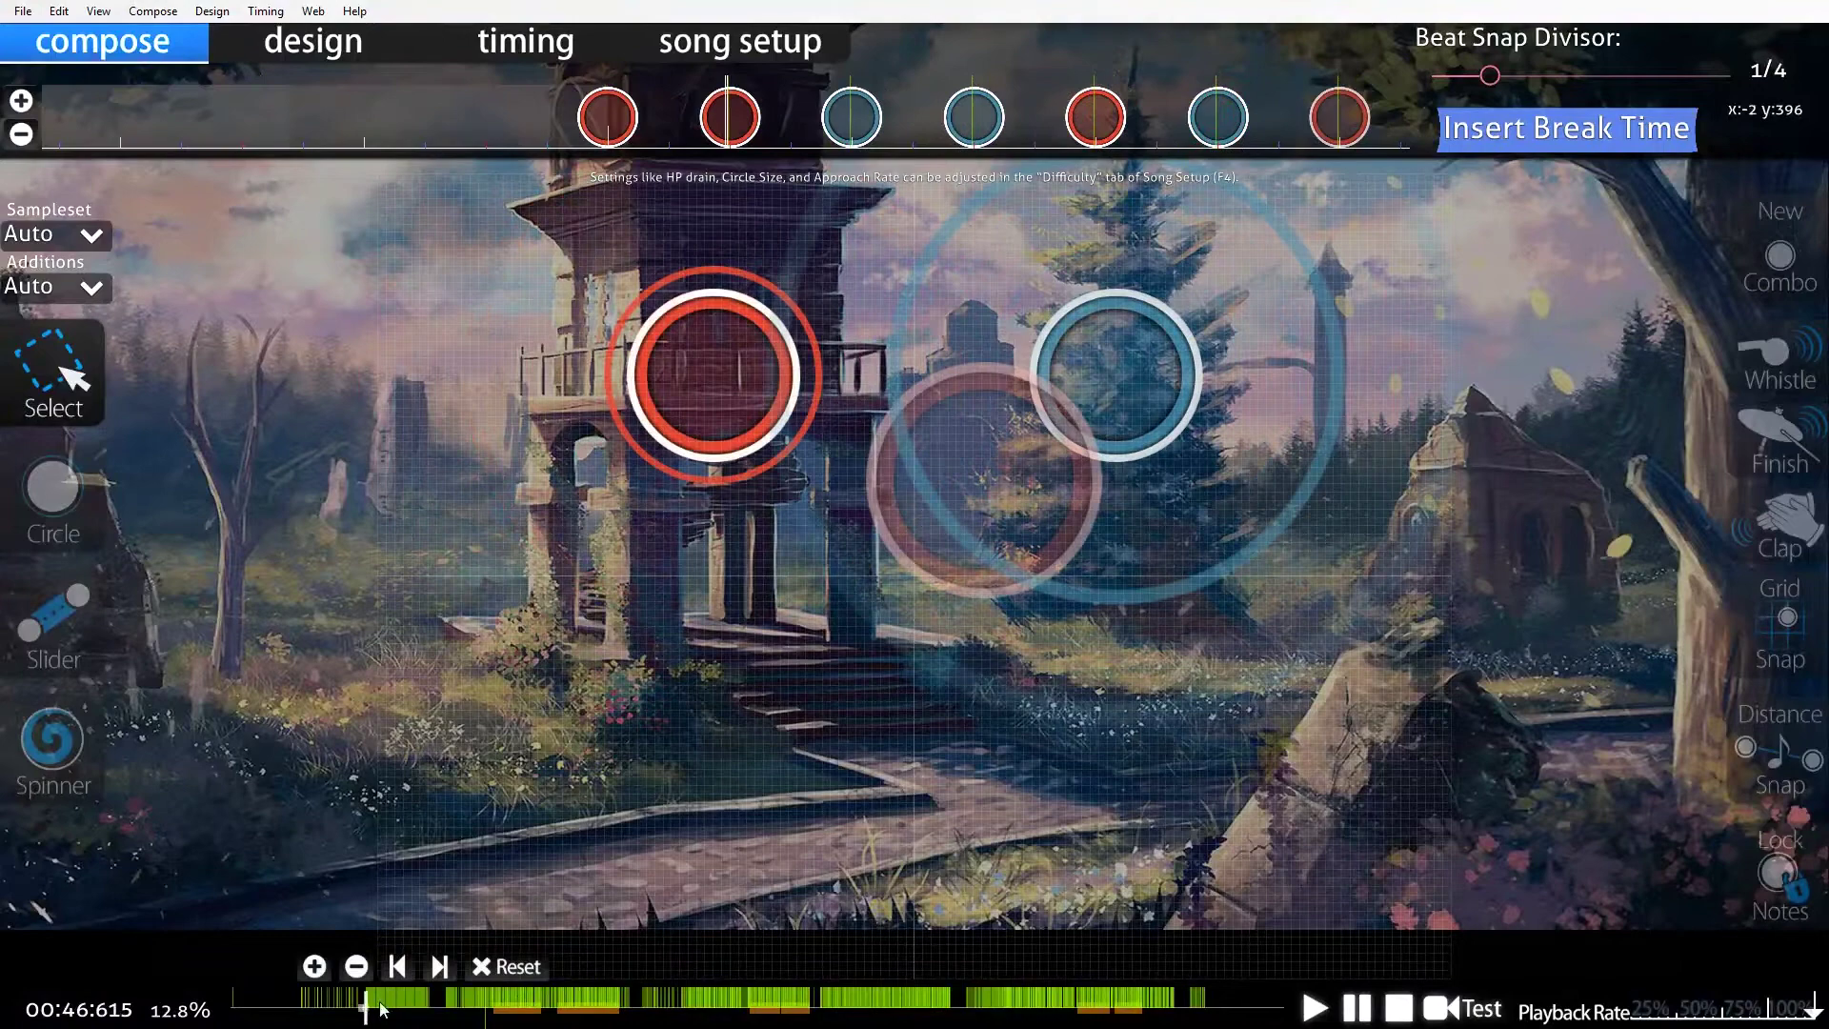
{"action": "left_click", "coordinate": [429, 1009]}
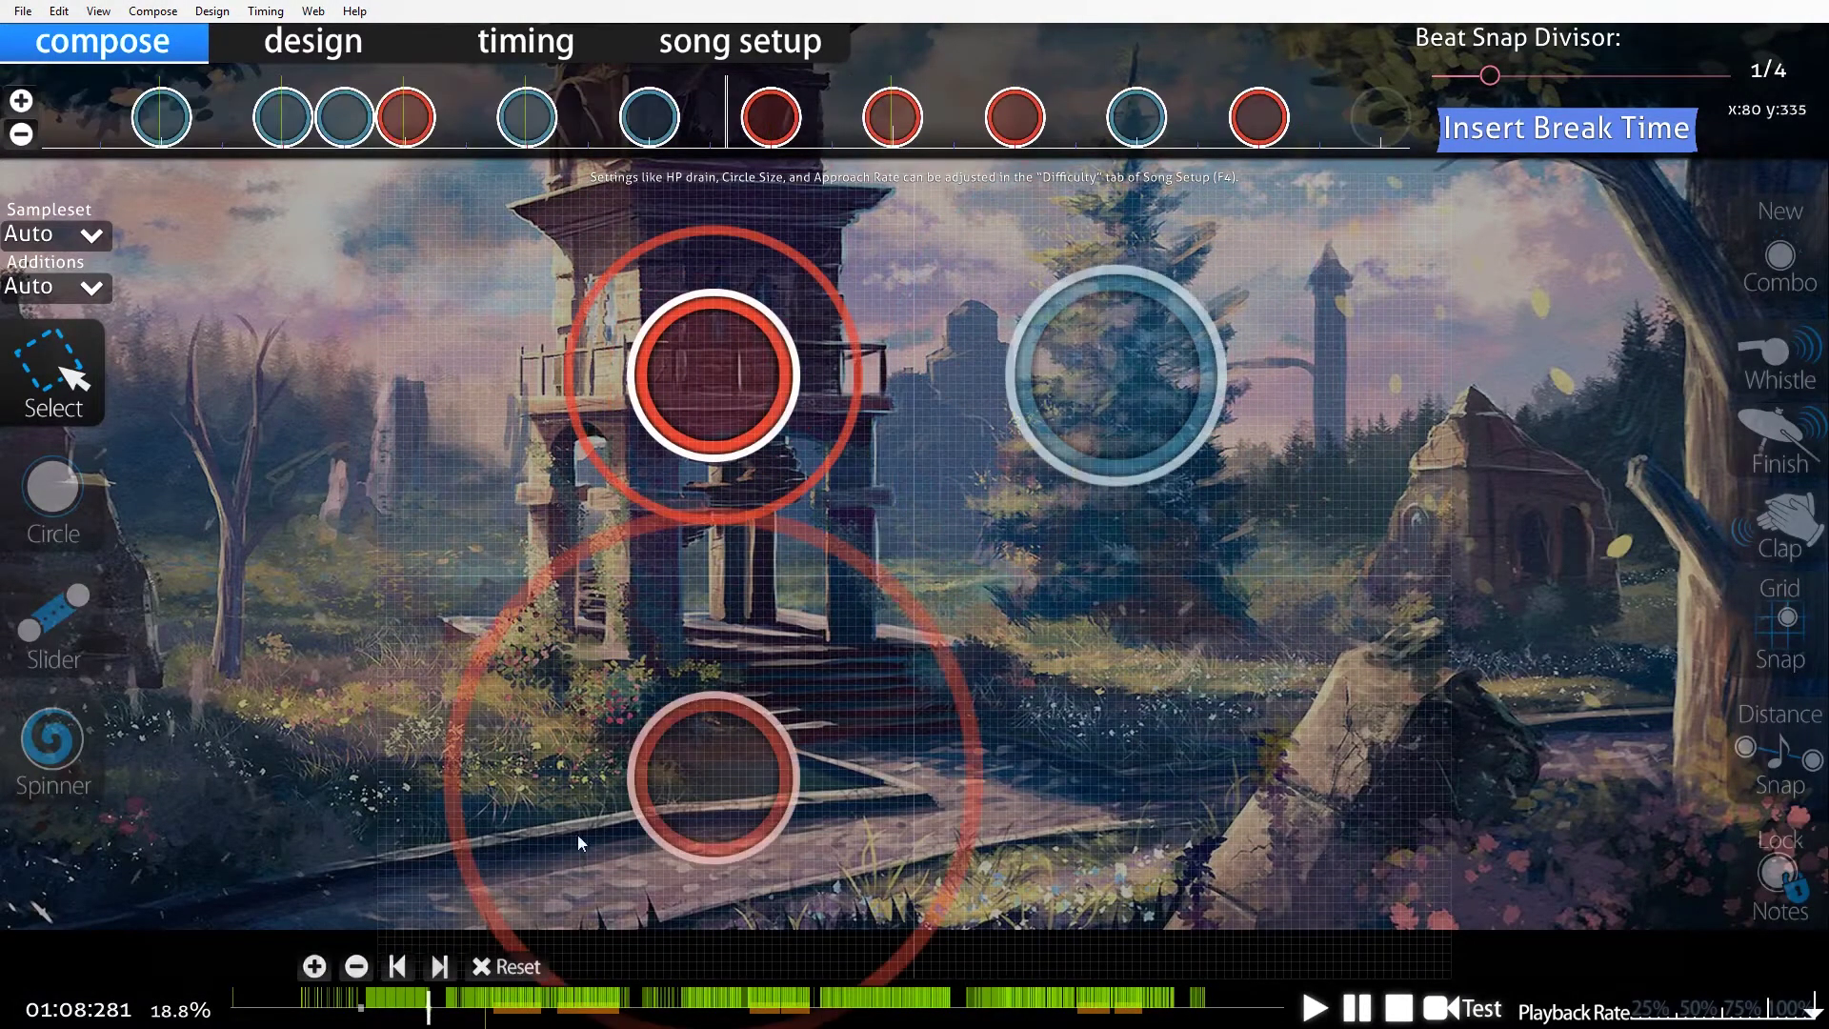
{"action": "scroll", "coordinate": [620, 662], "scroll_direction": "up", "scroll_amount": 2}
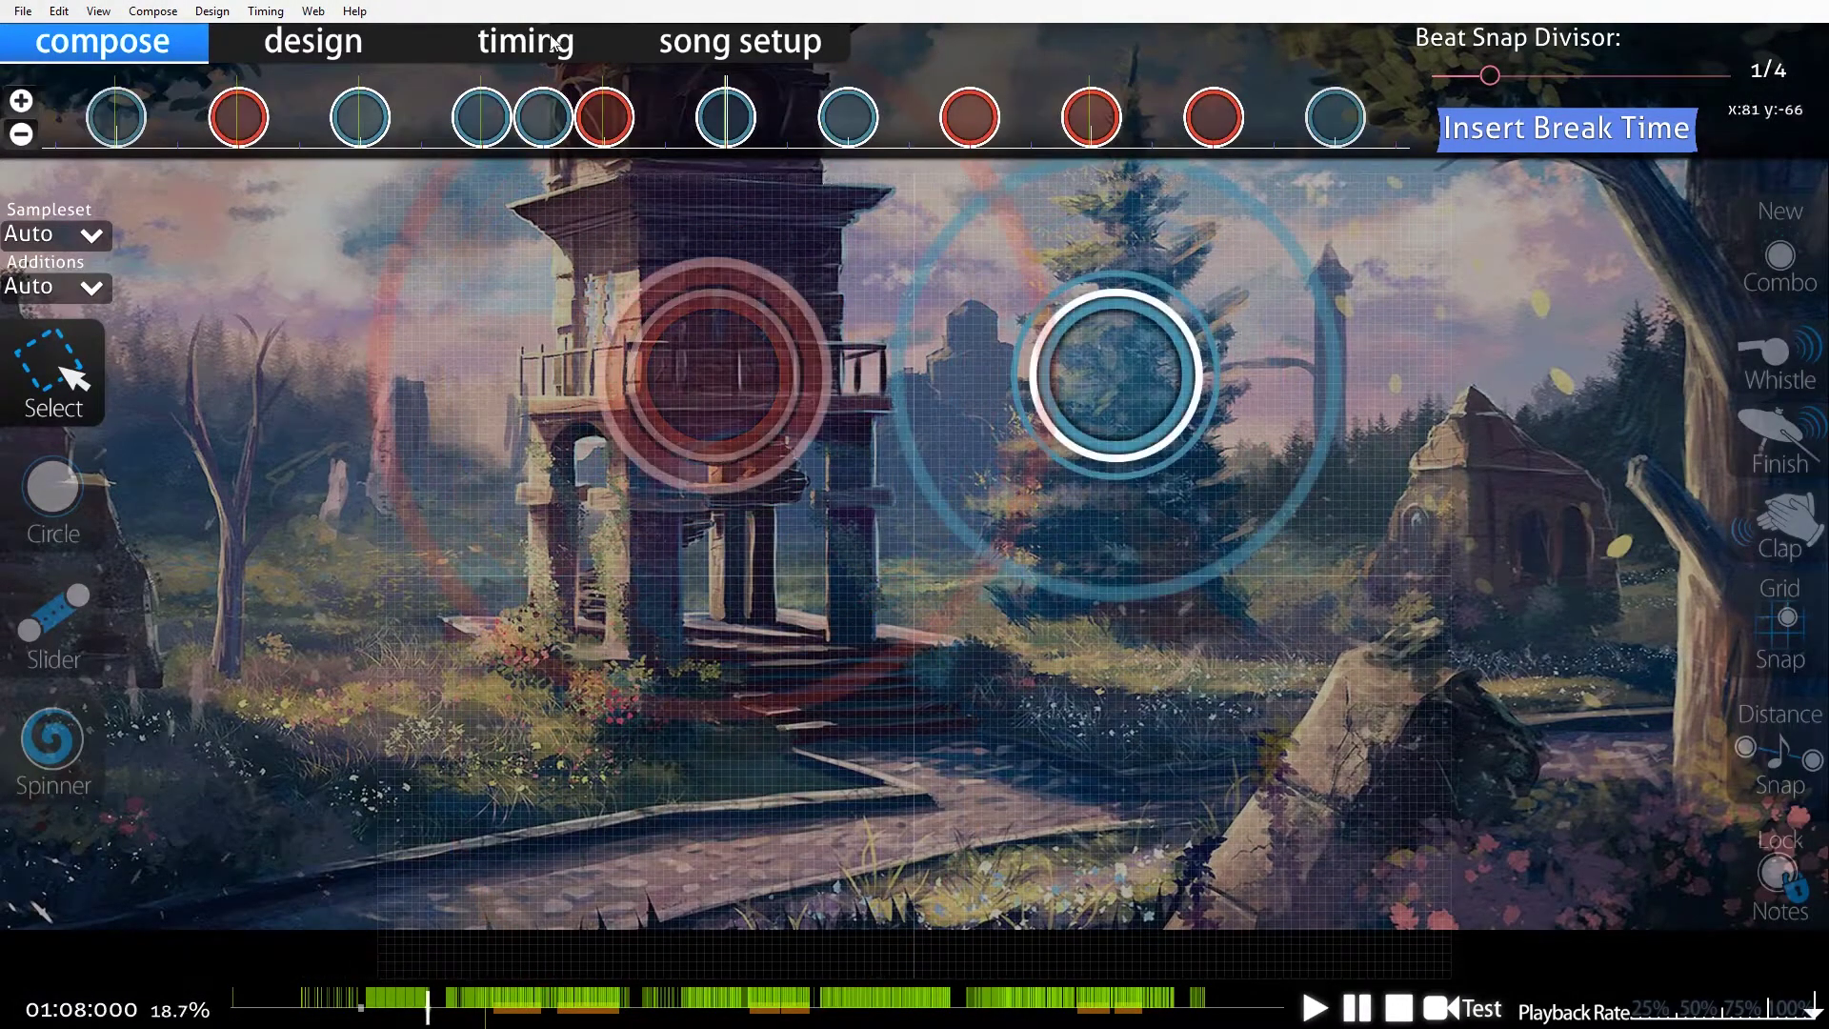
{"action": "key", "text": "F6"}
{"action": "left_click_drag", "start_coordinate": [1178, 399], "coordinate": [1177, 374]}
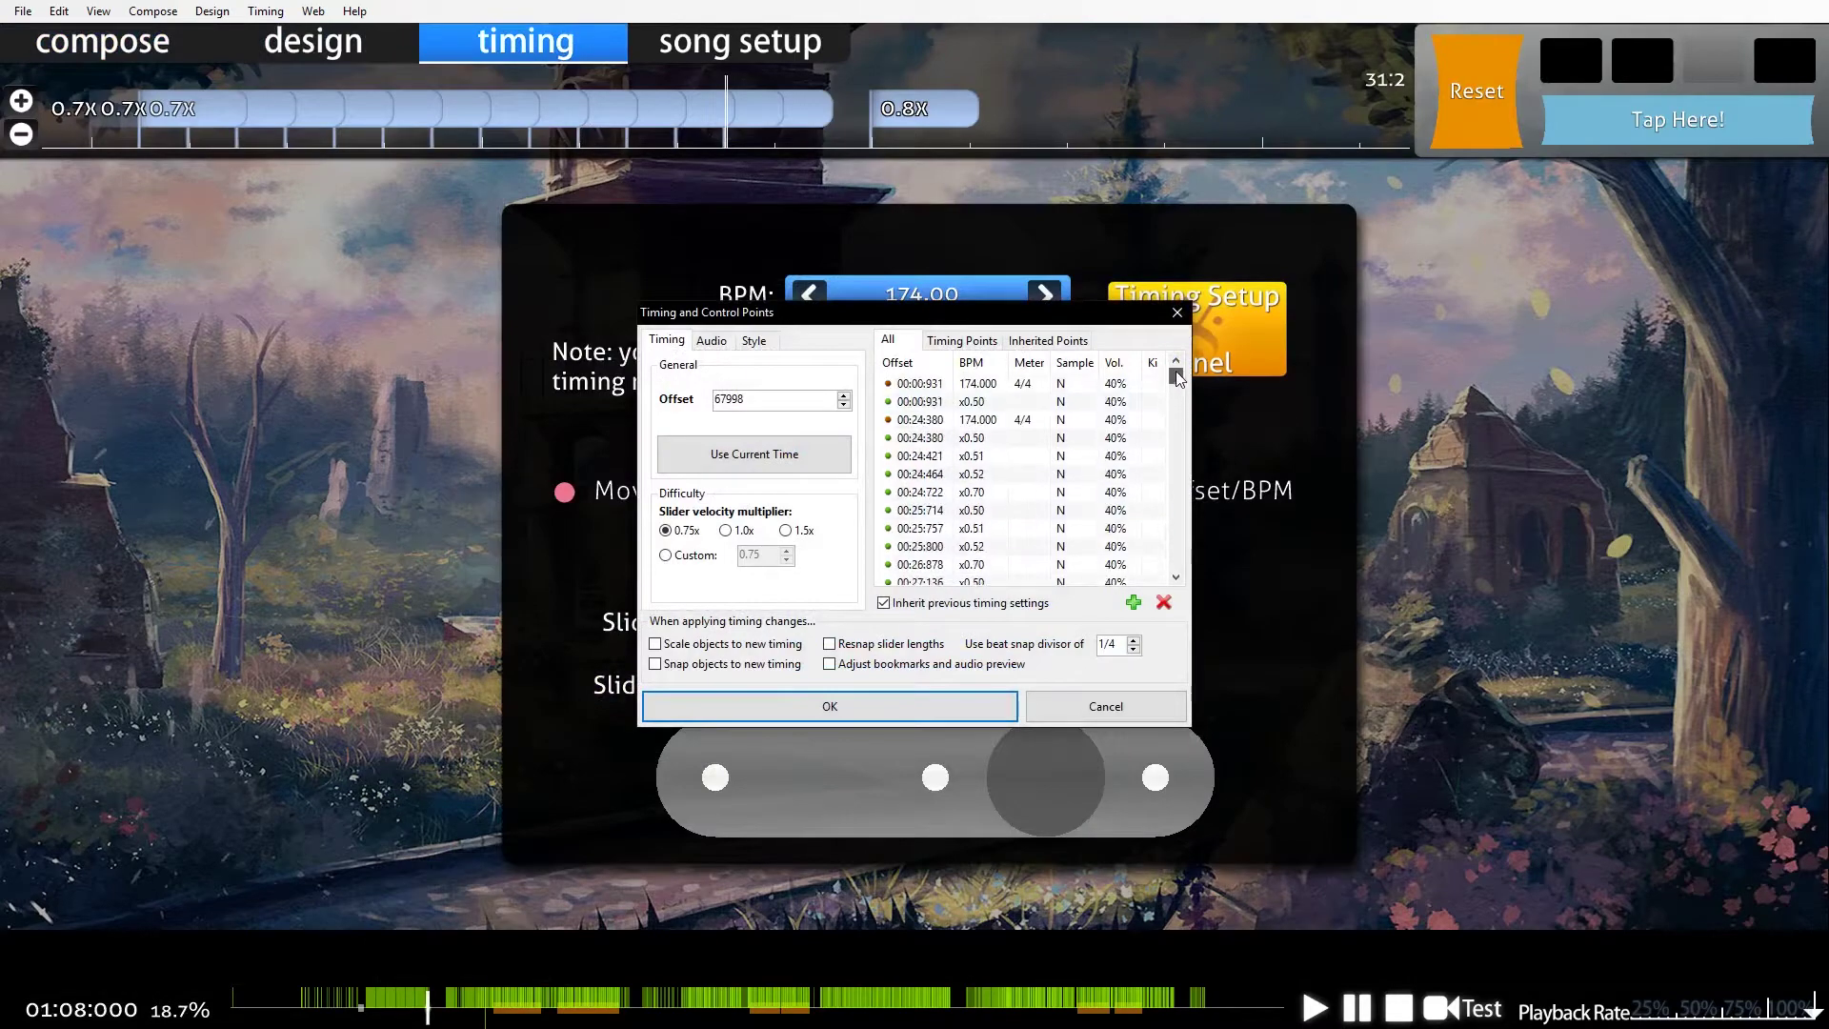
Close the control points list and test play the map from 01:30:069.
{"action": "left_click", "coordinate": [913, 714]}
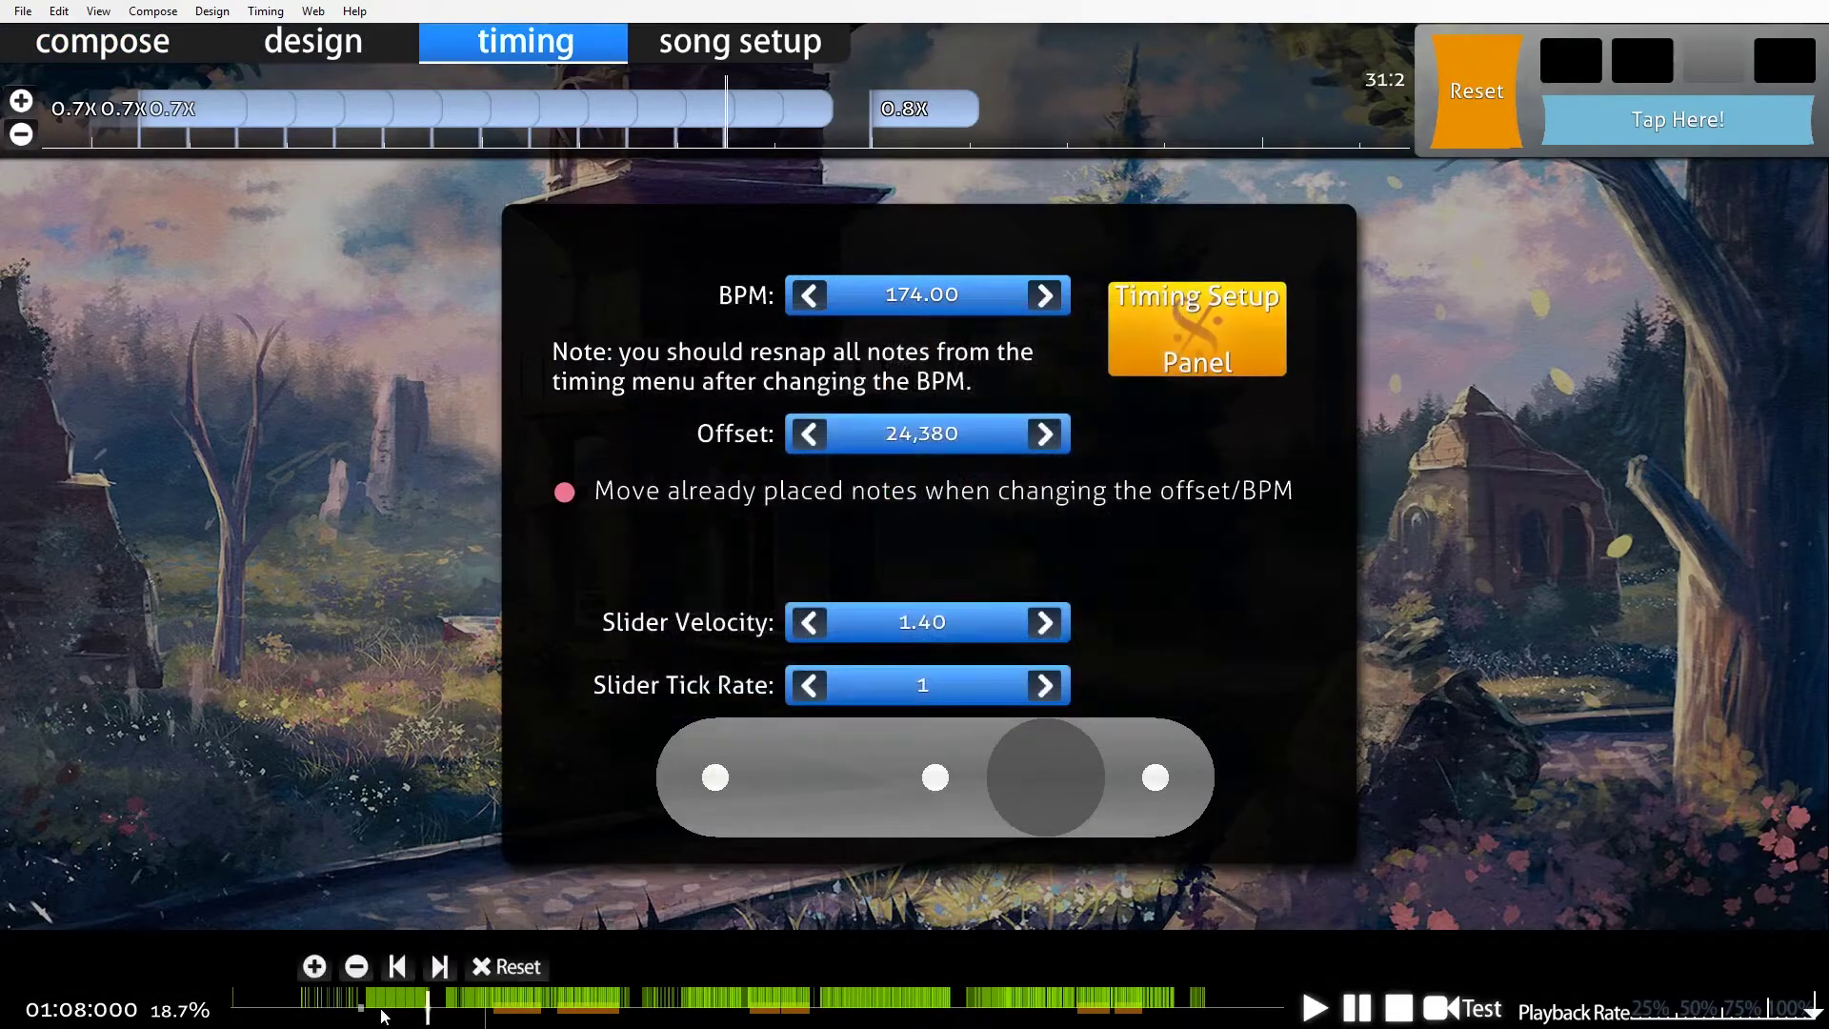
{"action": "key", "text": "F1"}
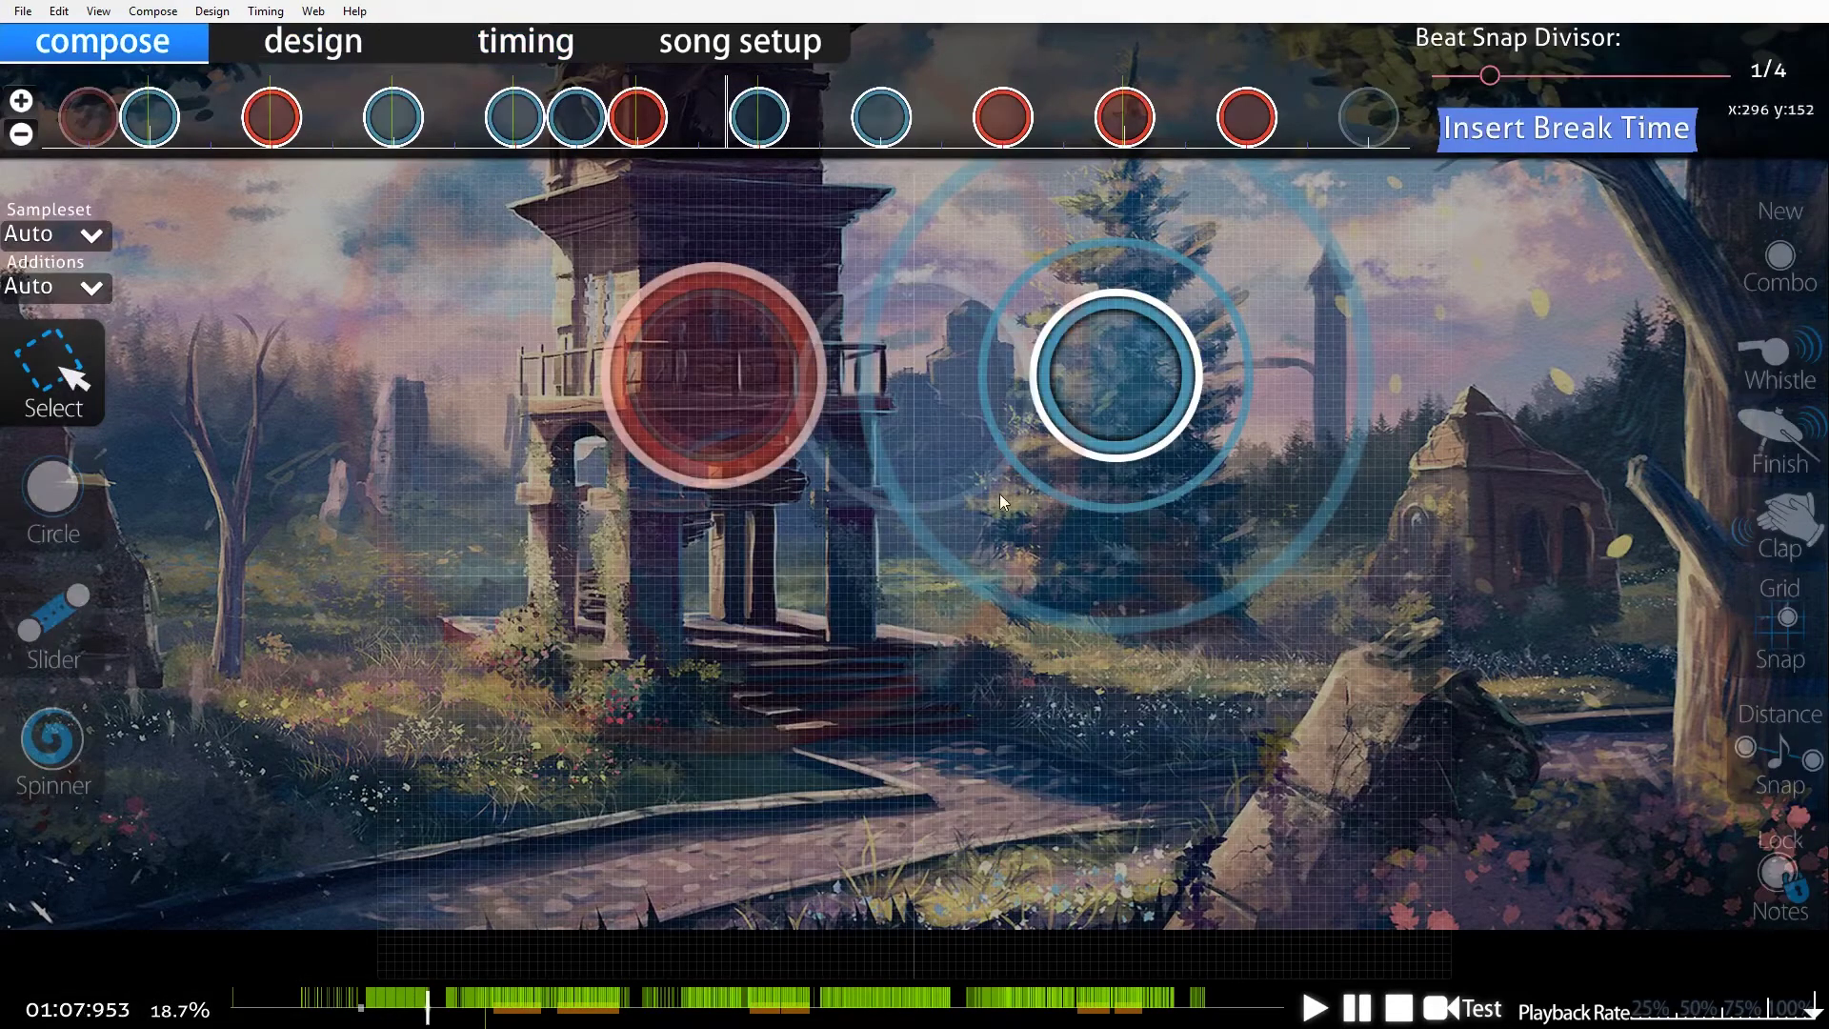
{"action": "left_click", "coordinate": [495, 998]}
{"action": "left_click", "coordinate": [1462, 1008]}
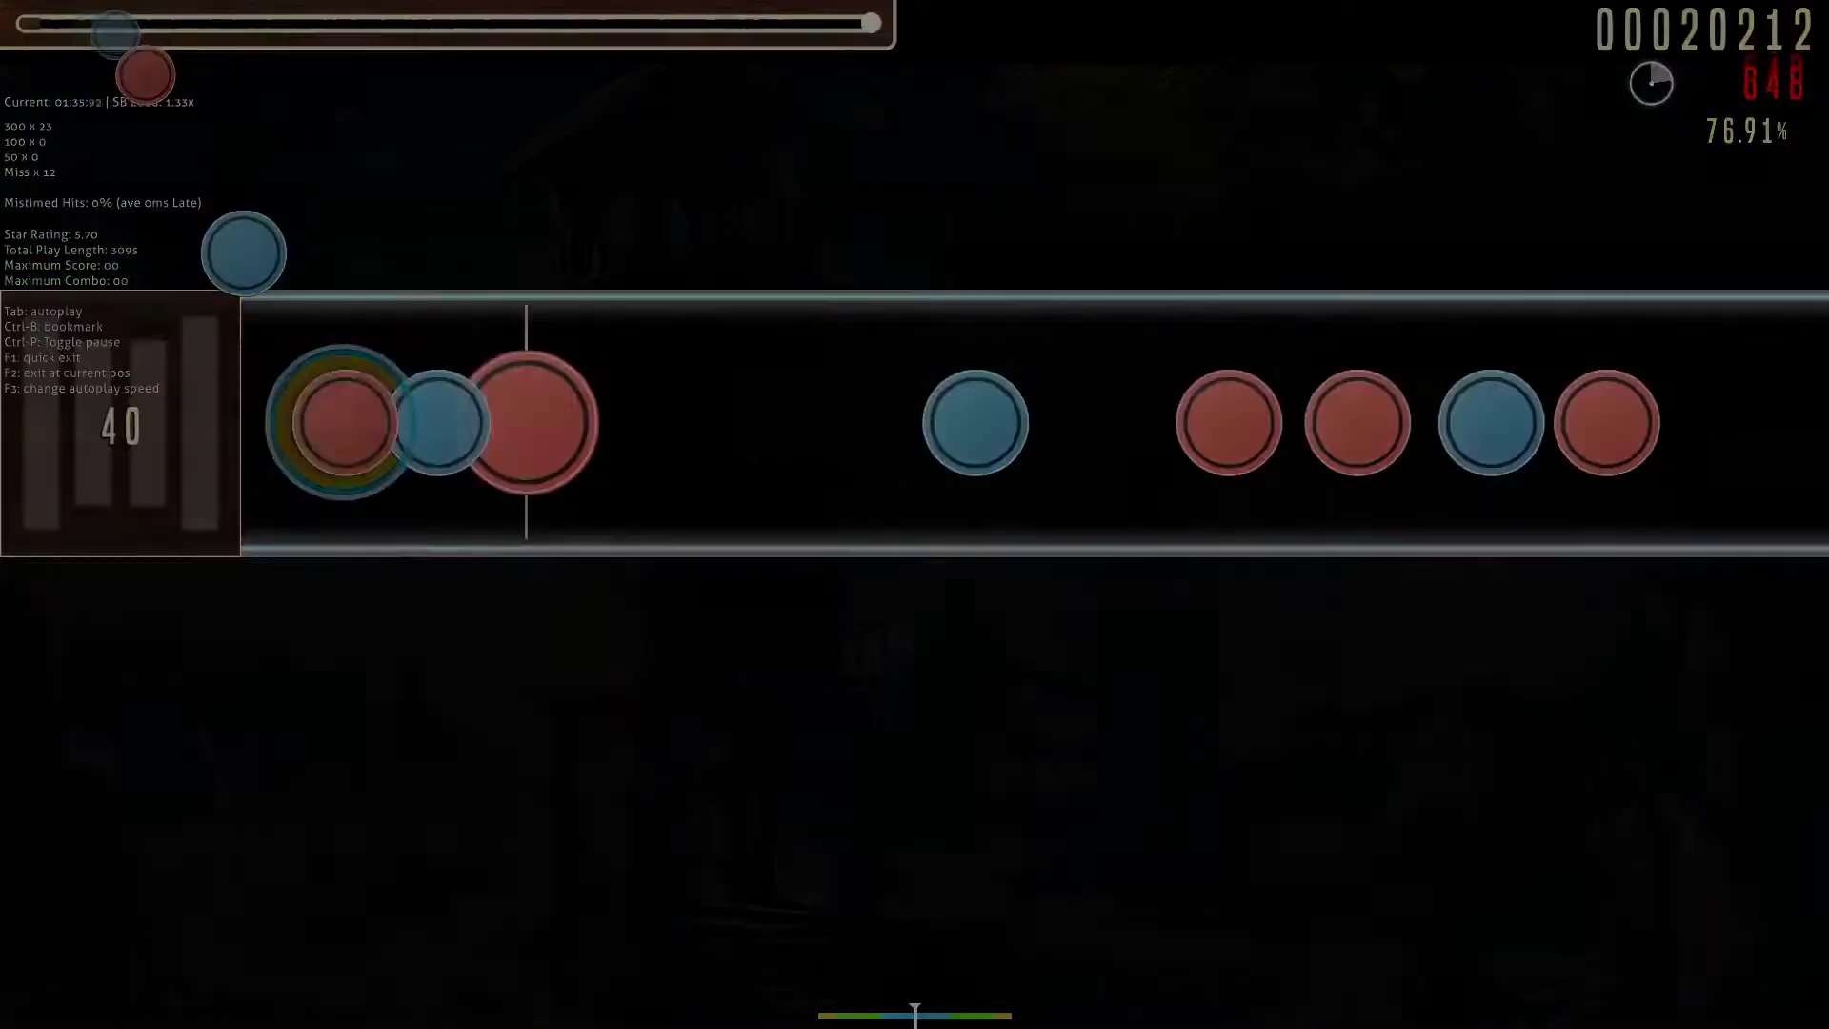
{"action": "key", "text": "F1"}
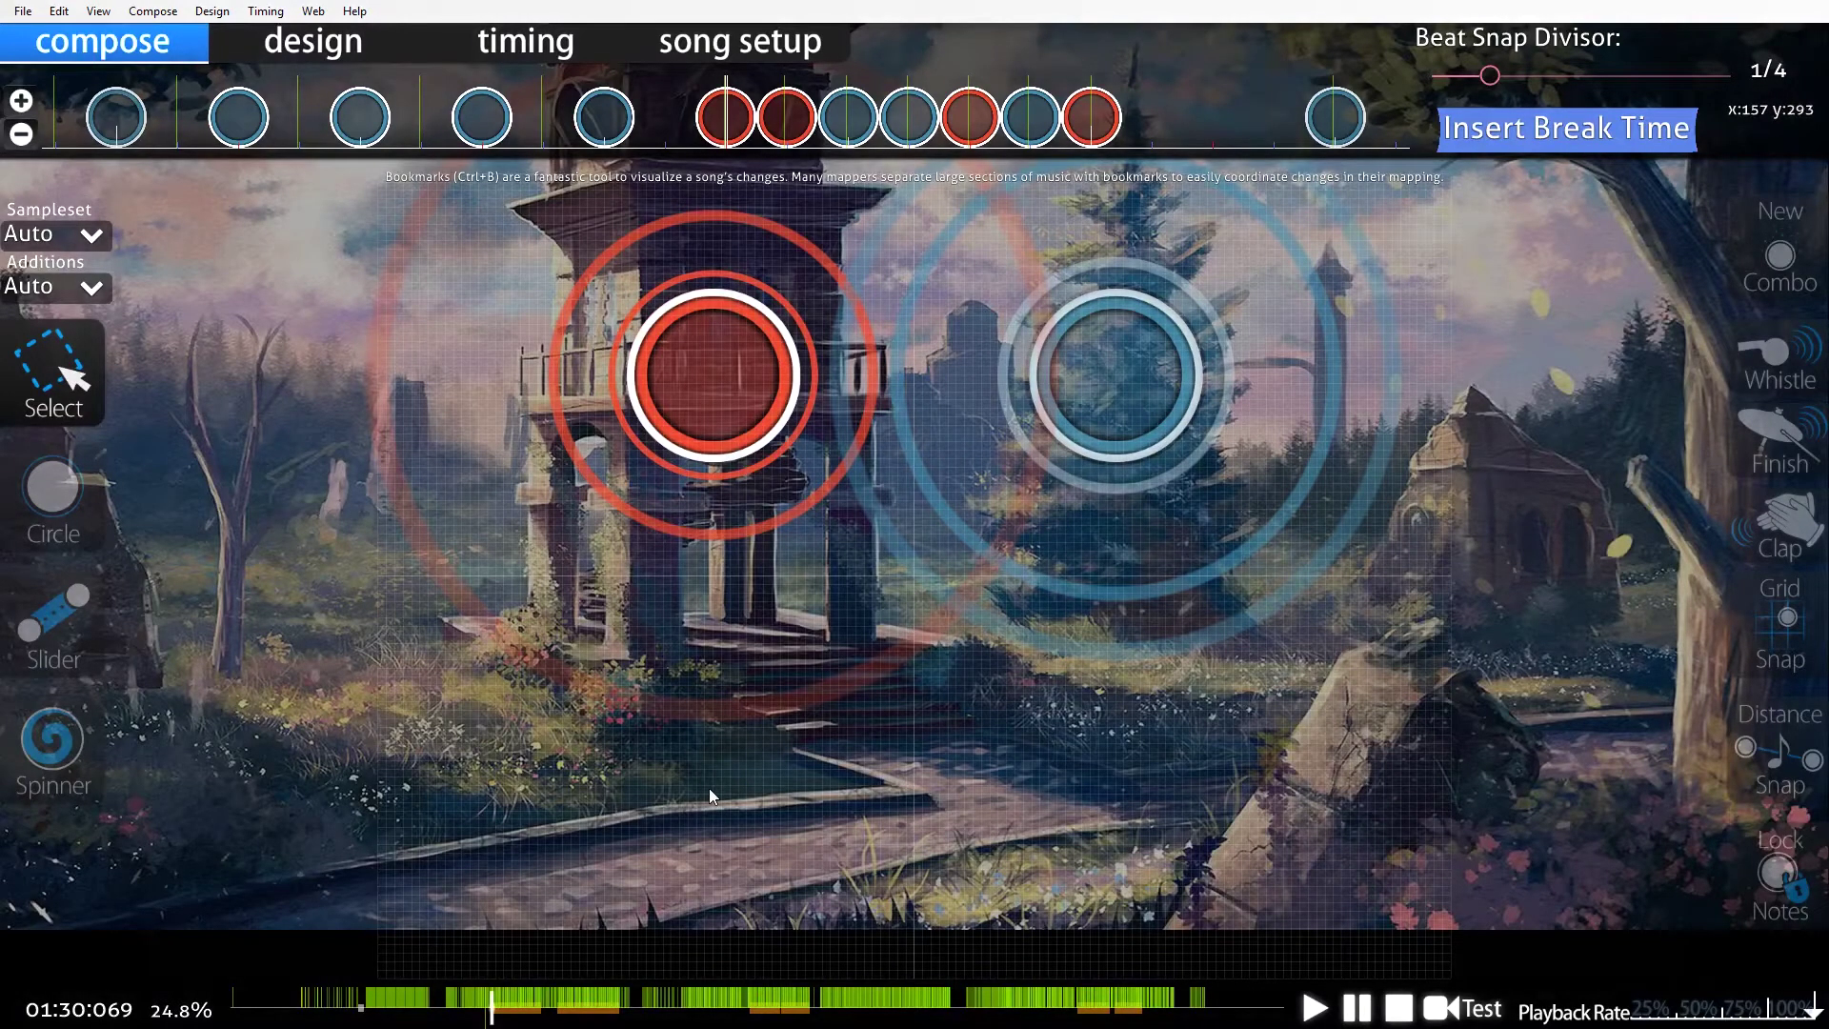
Save the map, switch to Manage Beatmap and apply Taiko-mode note positioning, confirming the operation.
{"action": "key", "text": "ctrl+s"}
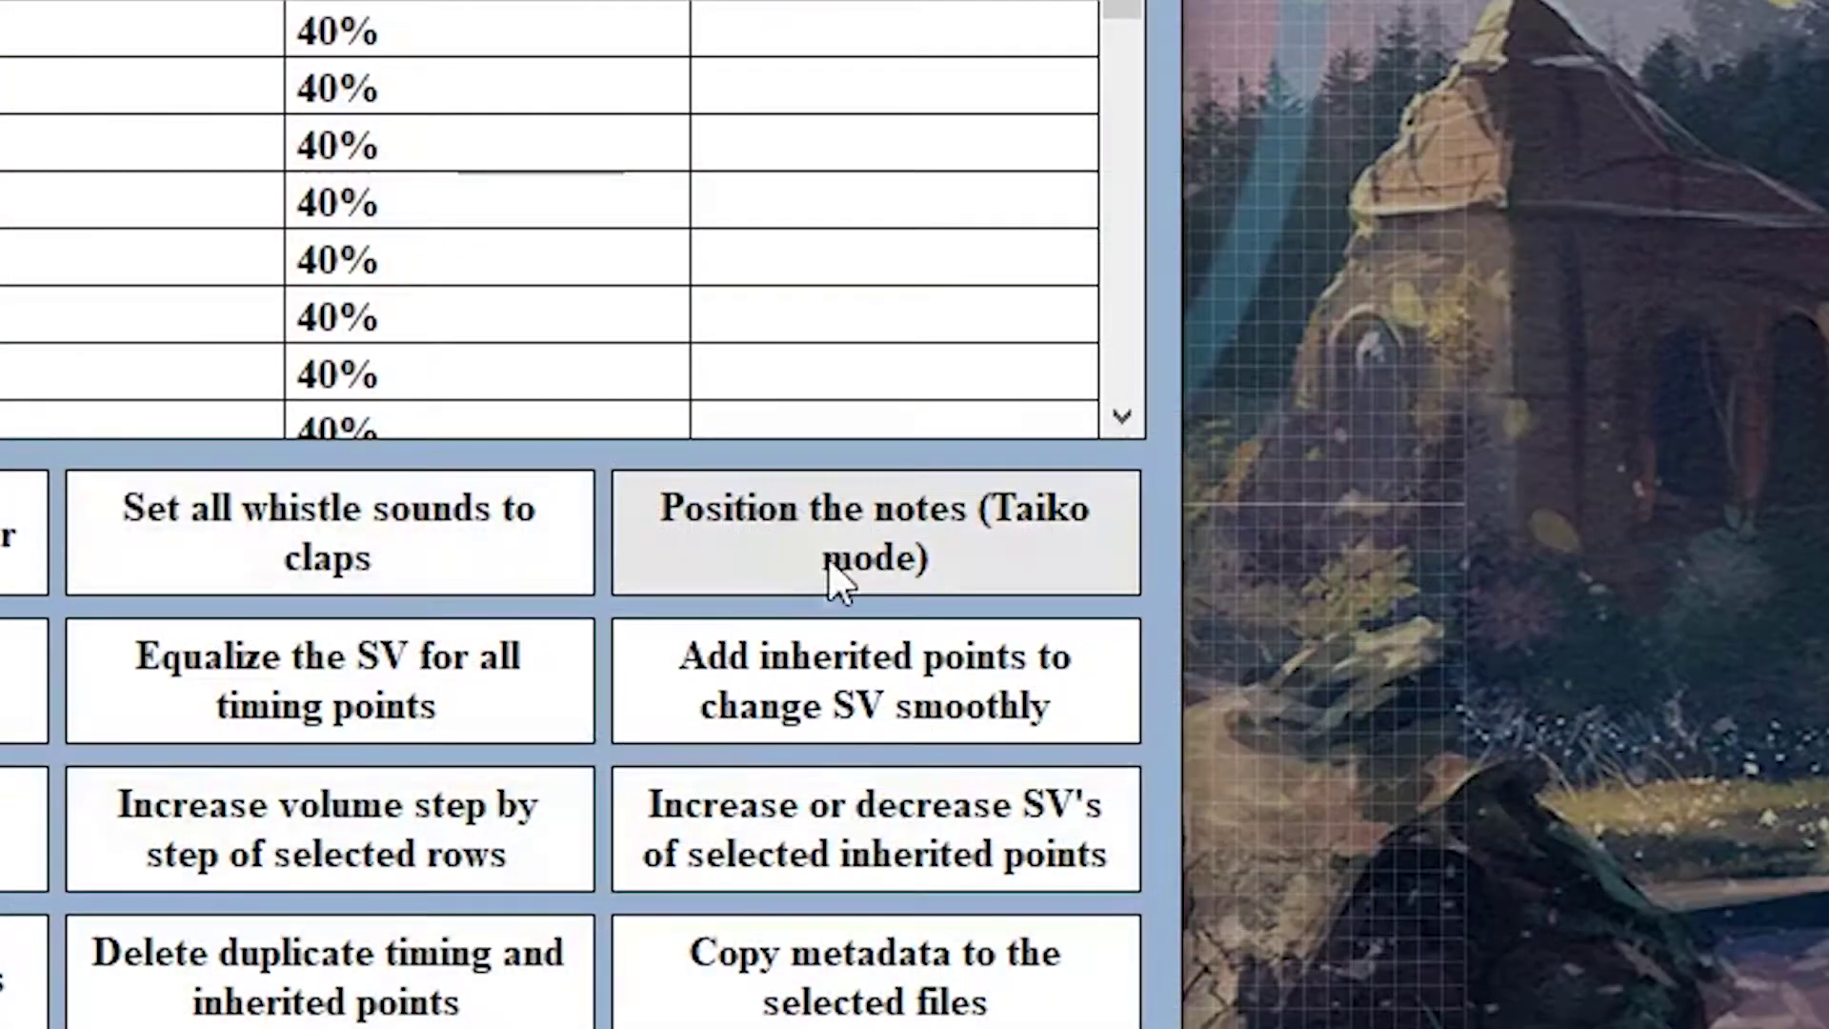
{"action": "left_click", "coordinate": [1227, 598]}
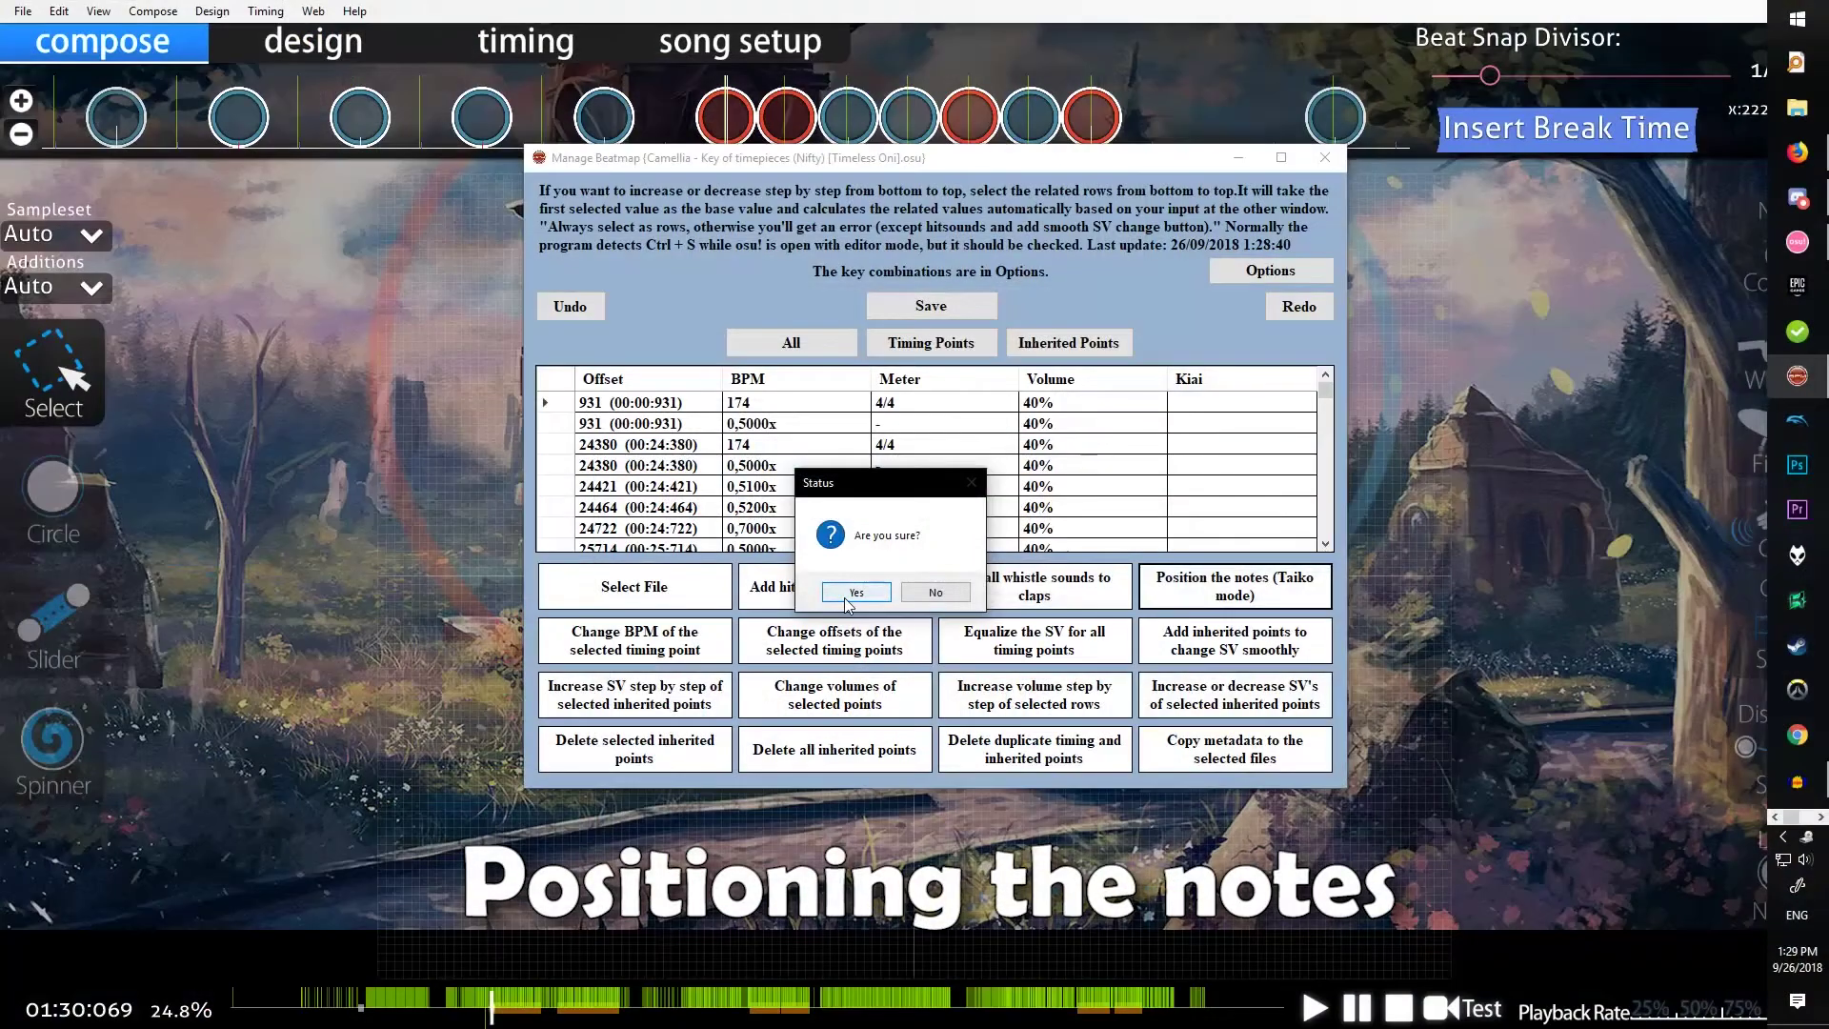
{"action": "left_click", "coordinate": [851, 594]}
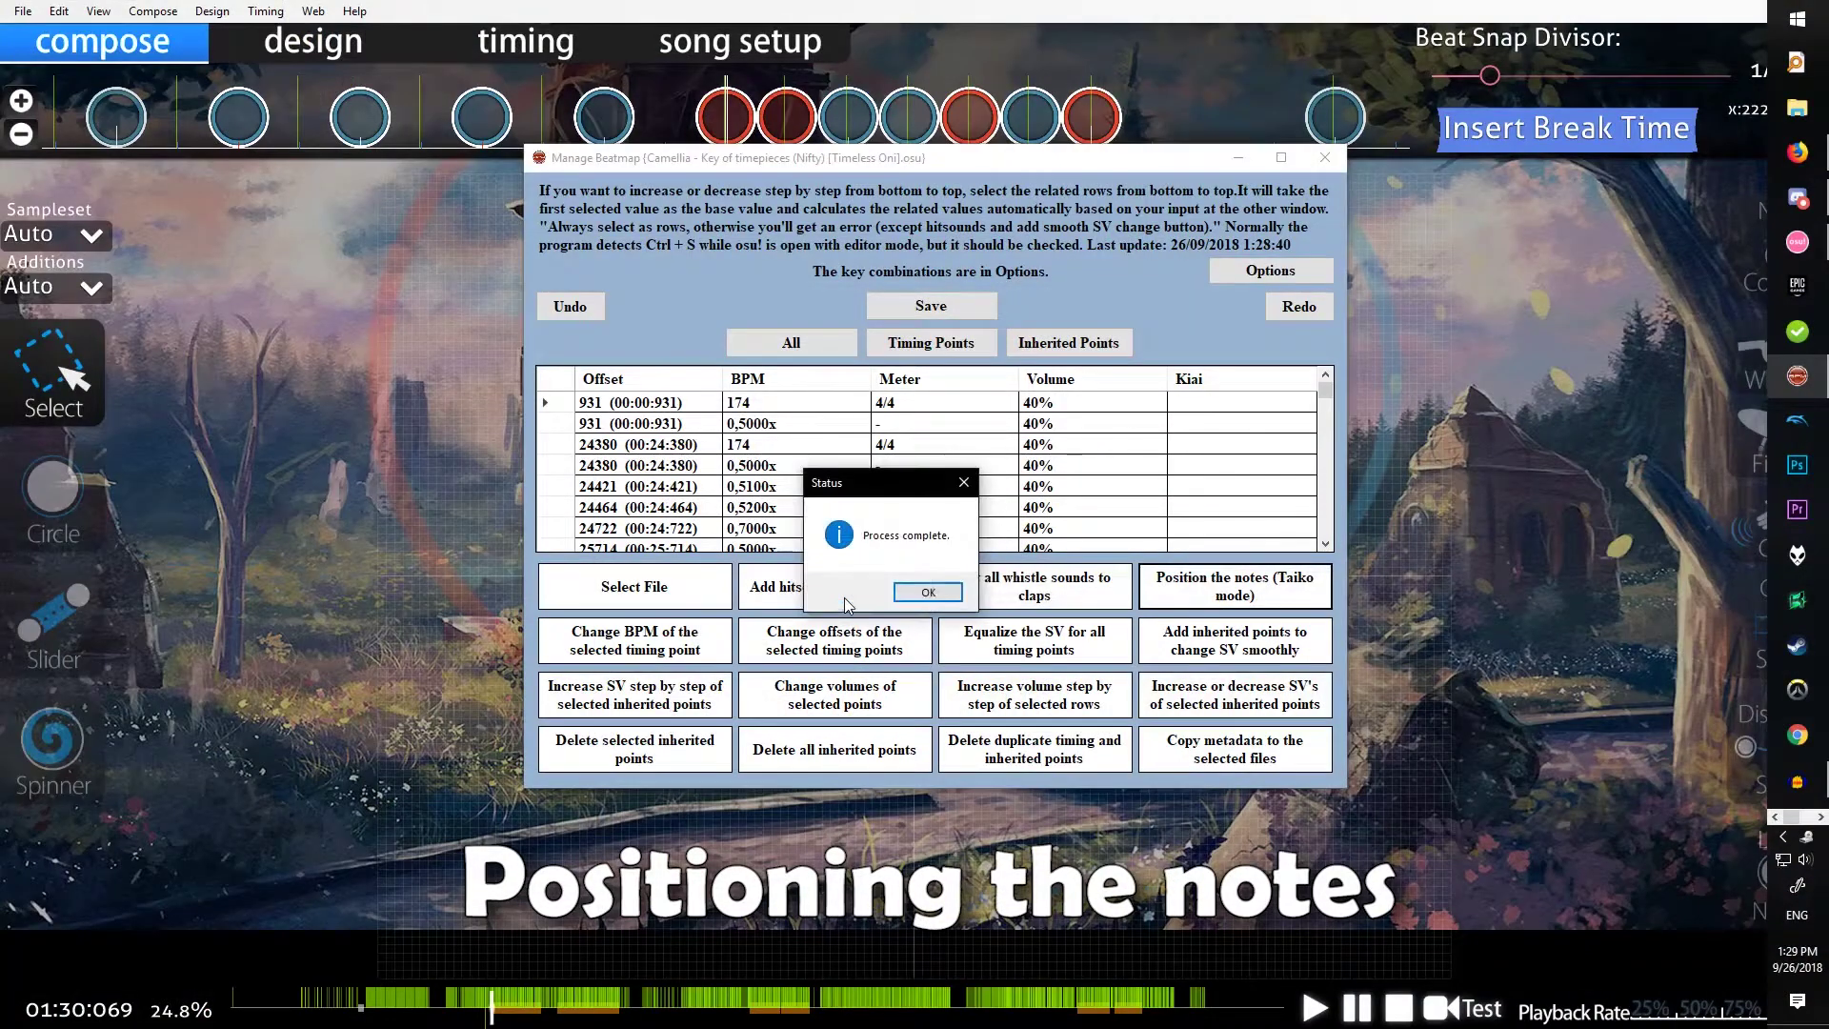
{"action": "left_click", "coordinate": [926, 592]}
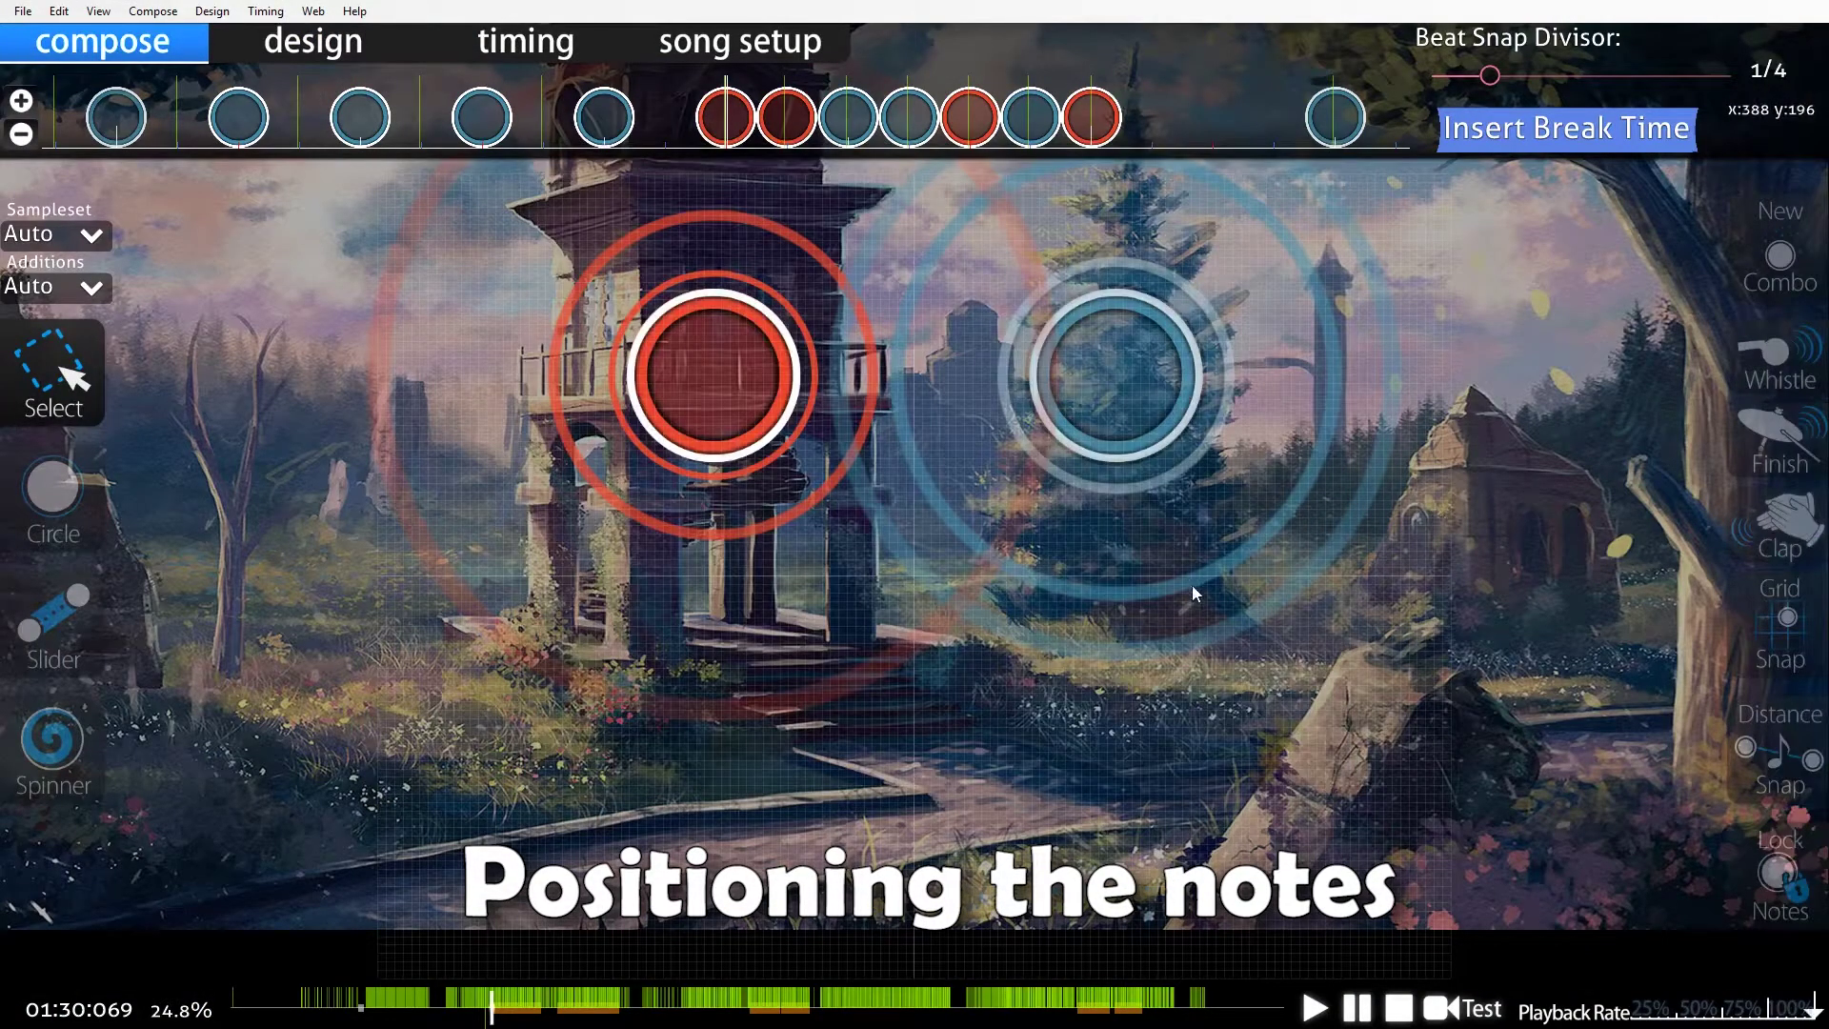
Advance the song to 01:31:030, return to Manage Beatmap and rerun the Taiko-mode note positioning.
{"action": "scroll", "coordinate": [968, 562], "scroll_direction": "down", "scroll_amount": 4}
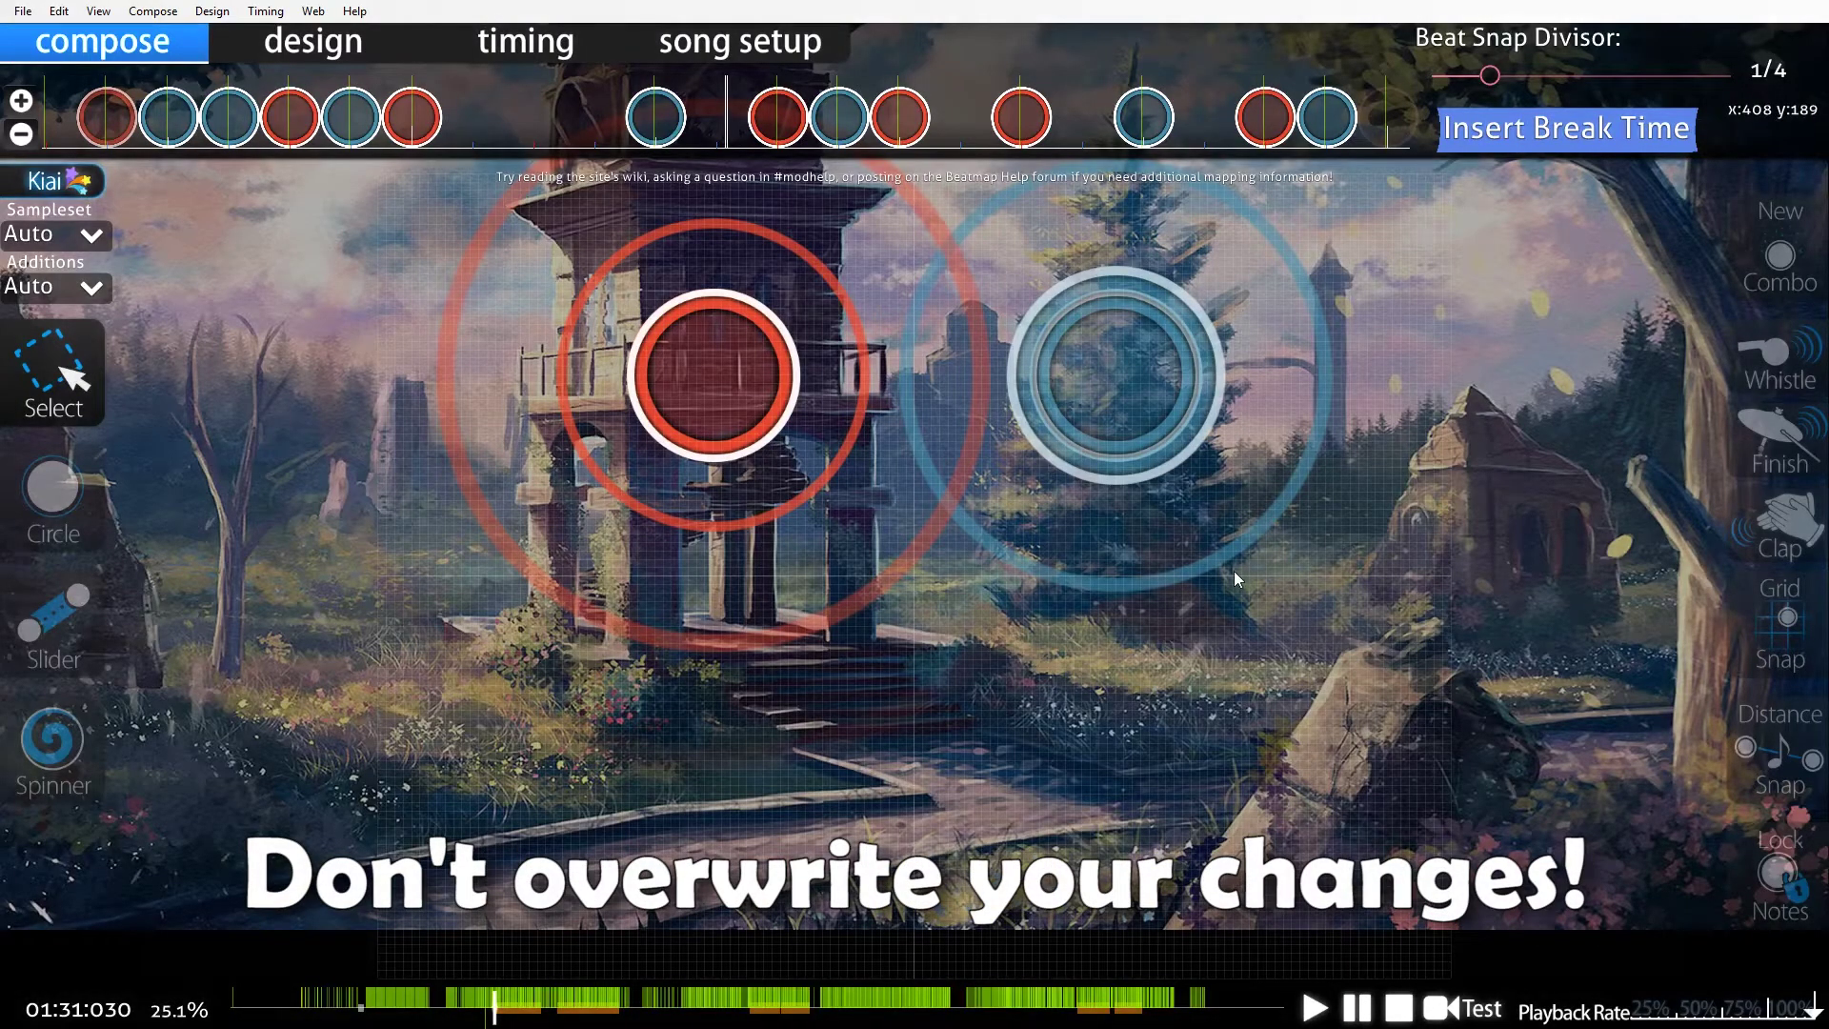
{"action": "key", "text": "alt+Tab"}
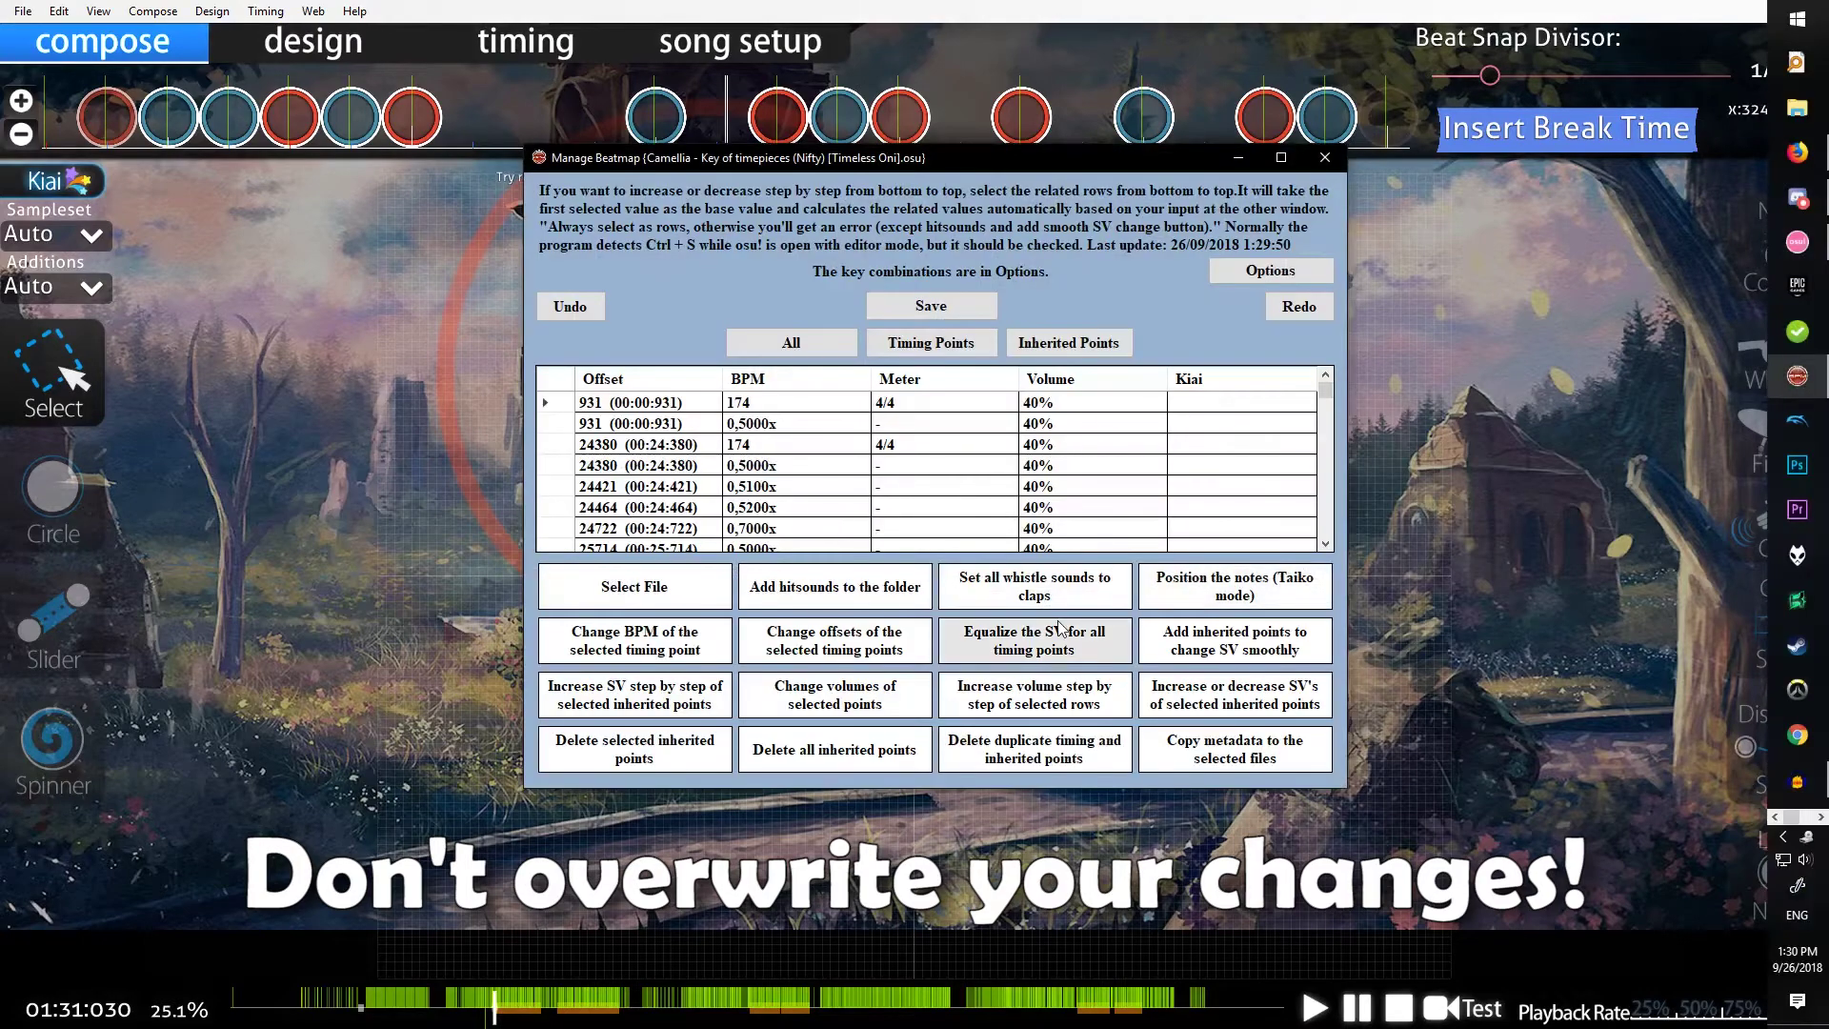
{"action": "left_click", "coordinate": [1191, 593]}
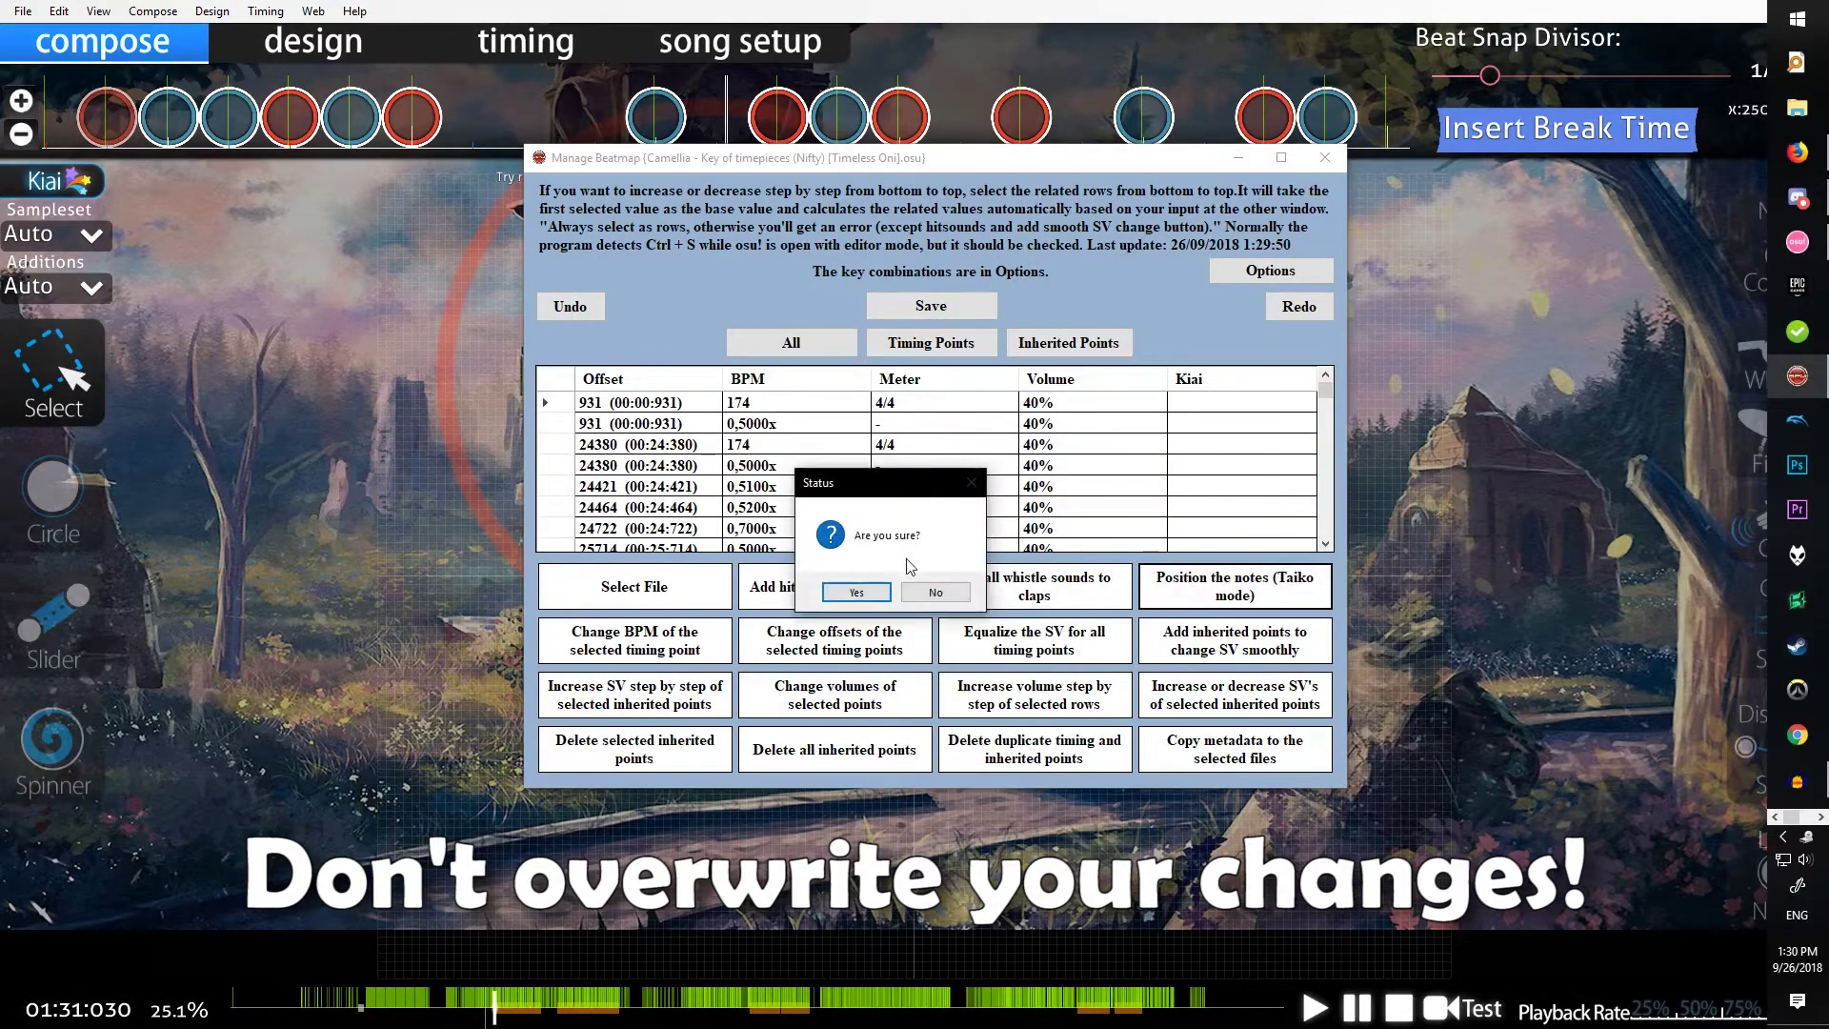
{"action": "left_click", "coordinate": [855, 593]}
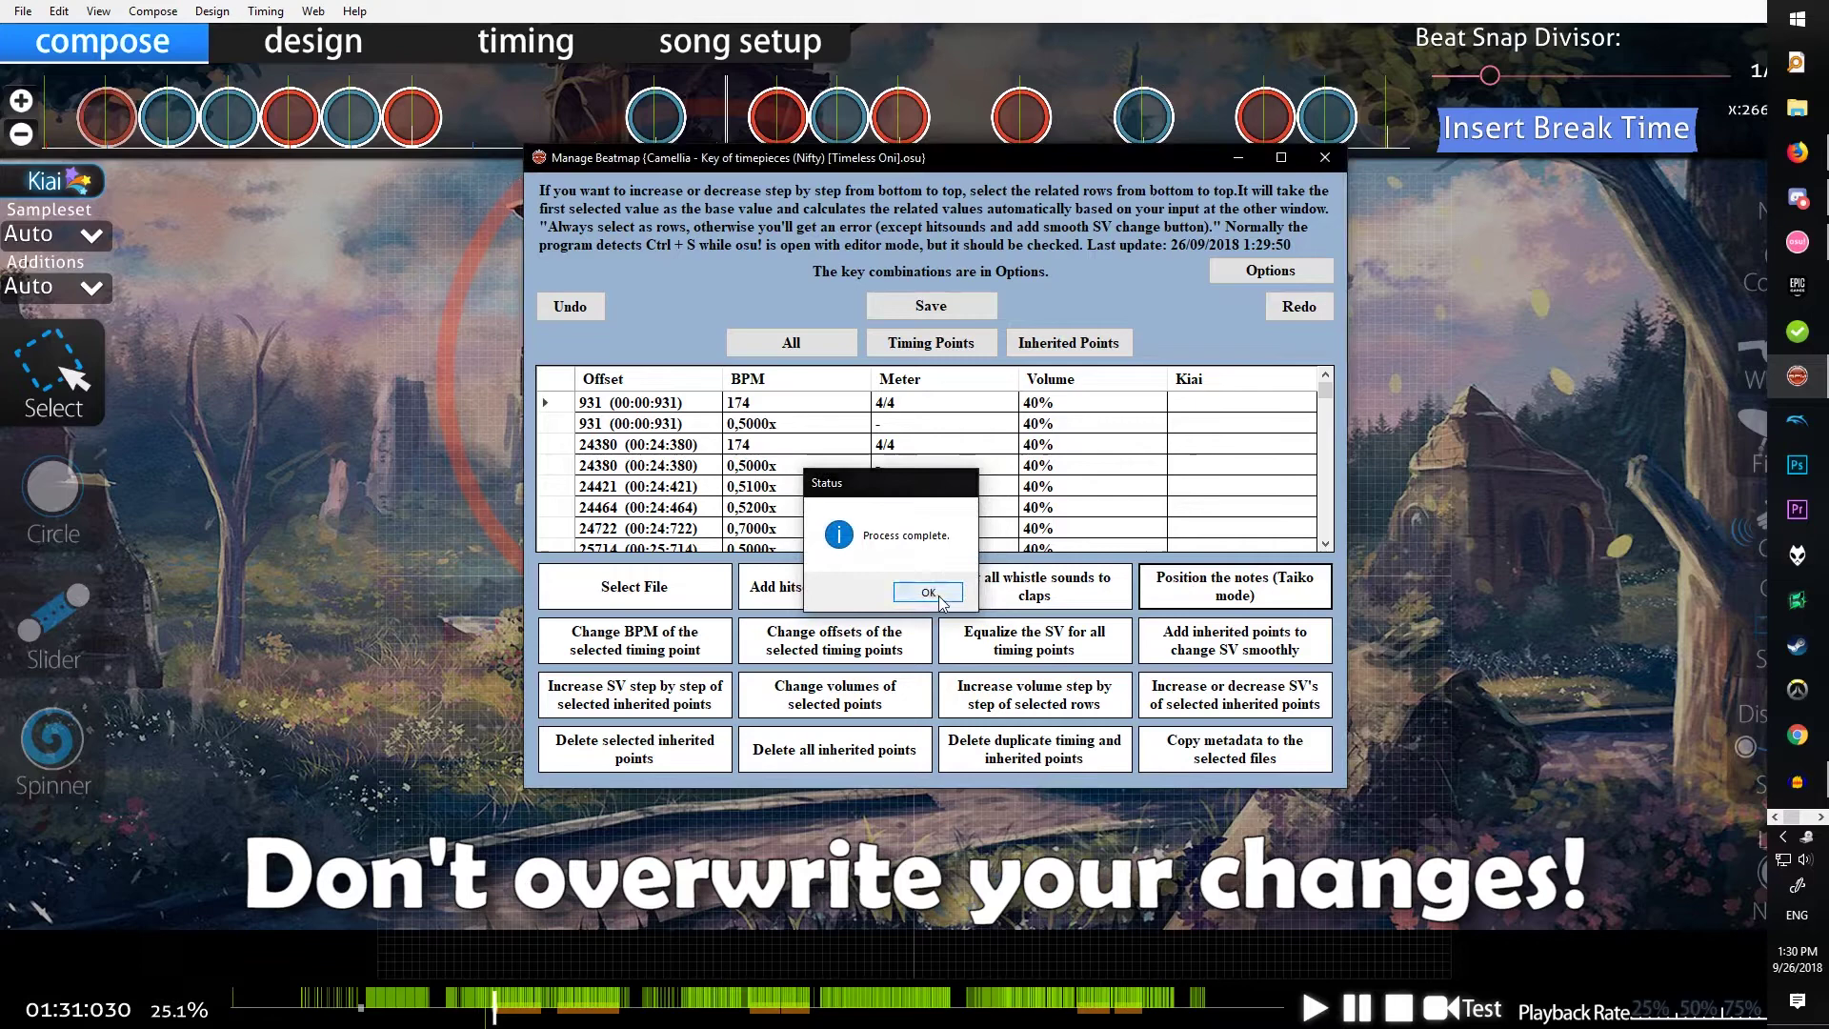
{"action": "left_click", "coordinate": [1469, 497]}
Move the blue note near 01:31:030 toward the red one in the osu! editor, and exit discarding the unsaved change.
{"action": "left_click_drag", "start_coordinate": [1082, 329], "coordinate": [982, 335]}
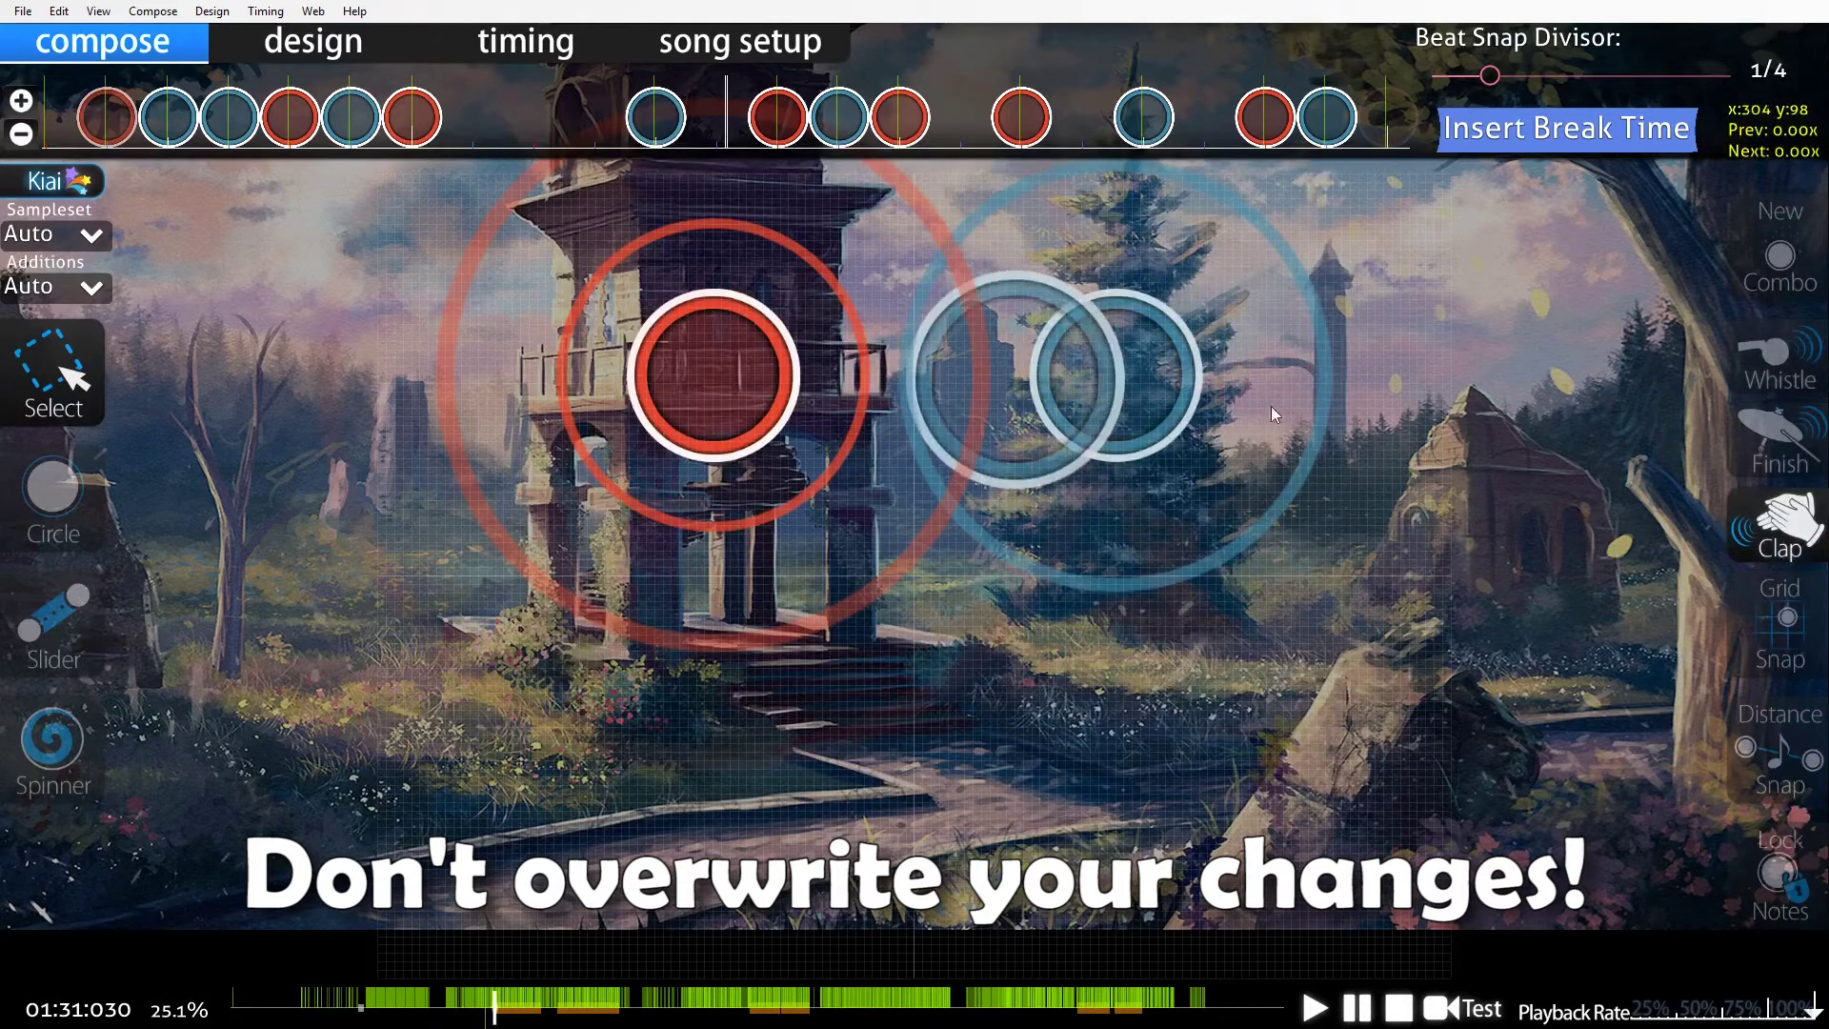
{"action": "key", "text": "Escape"}
{"action": "key", "text": "Escape"}
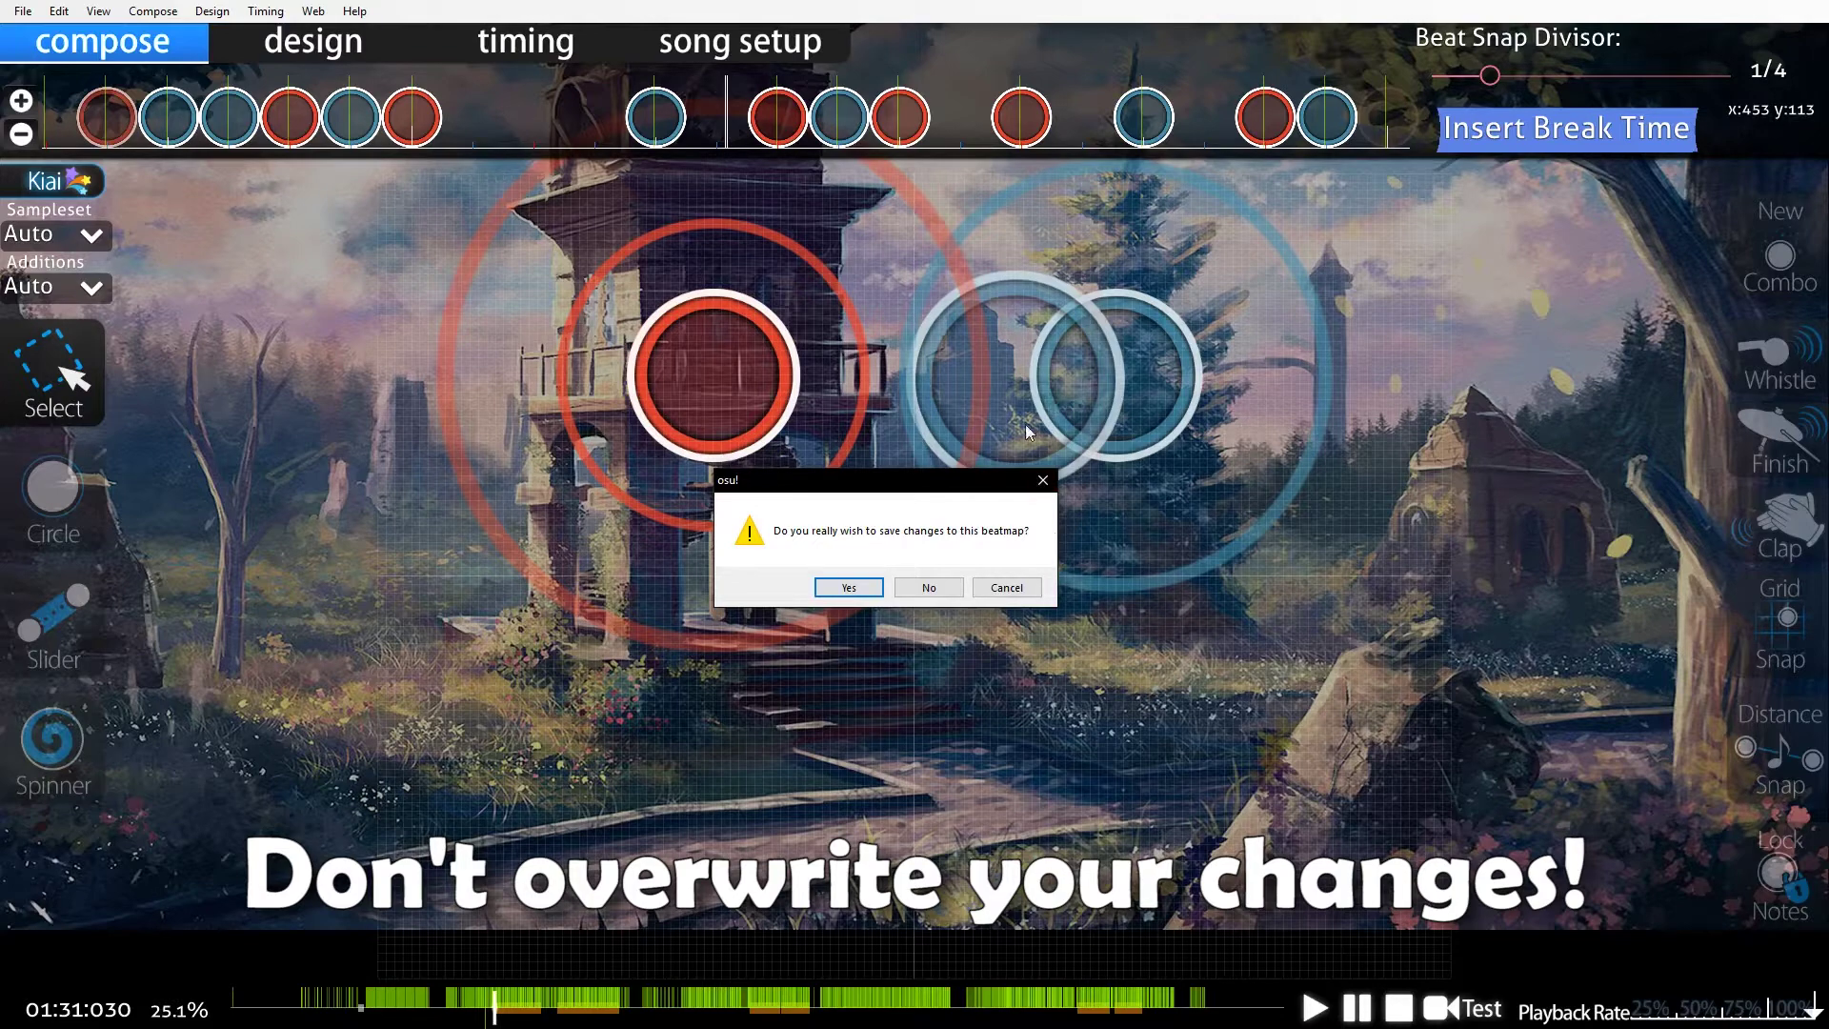
{"action": "left_click", "coordinate": [865, 588]}
{"action": "key", "text": "alt+Tab"}
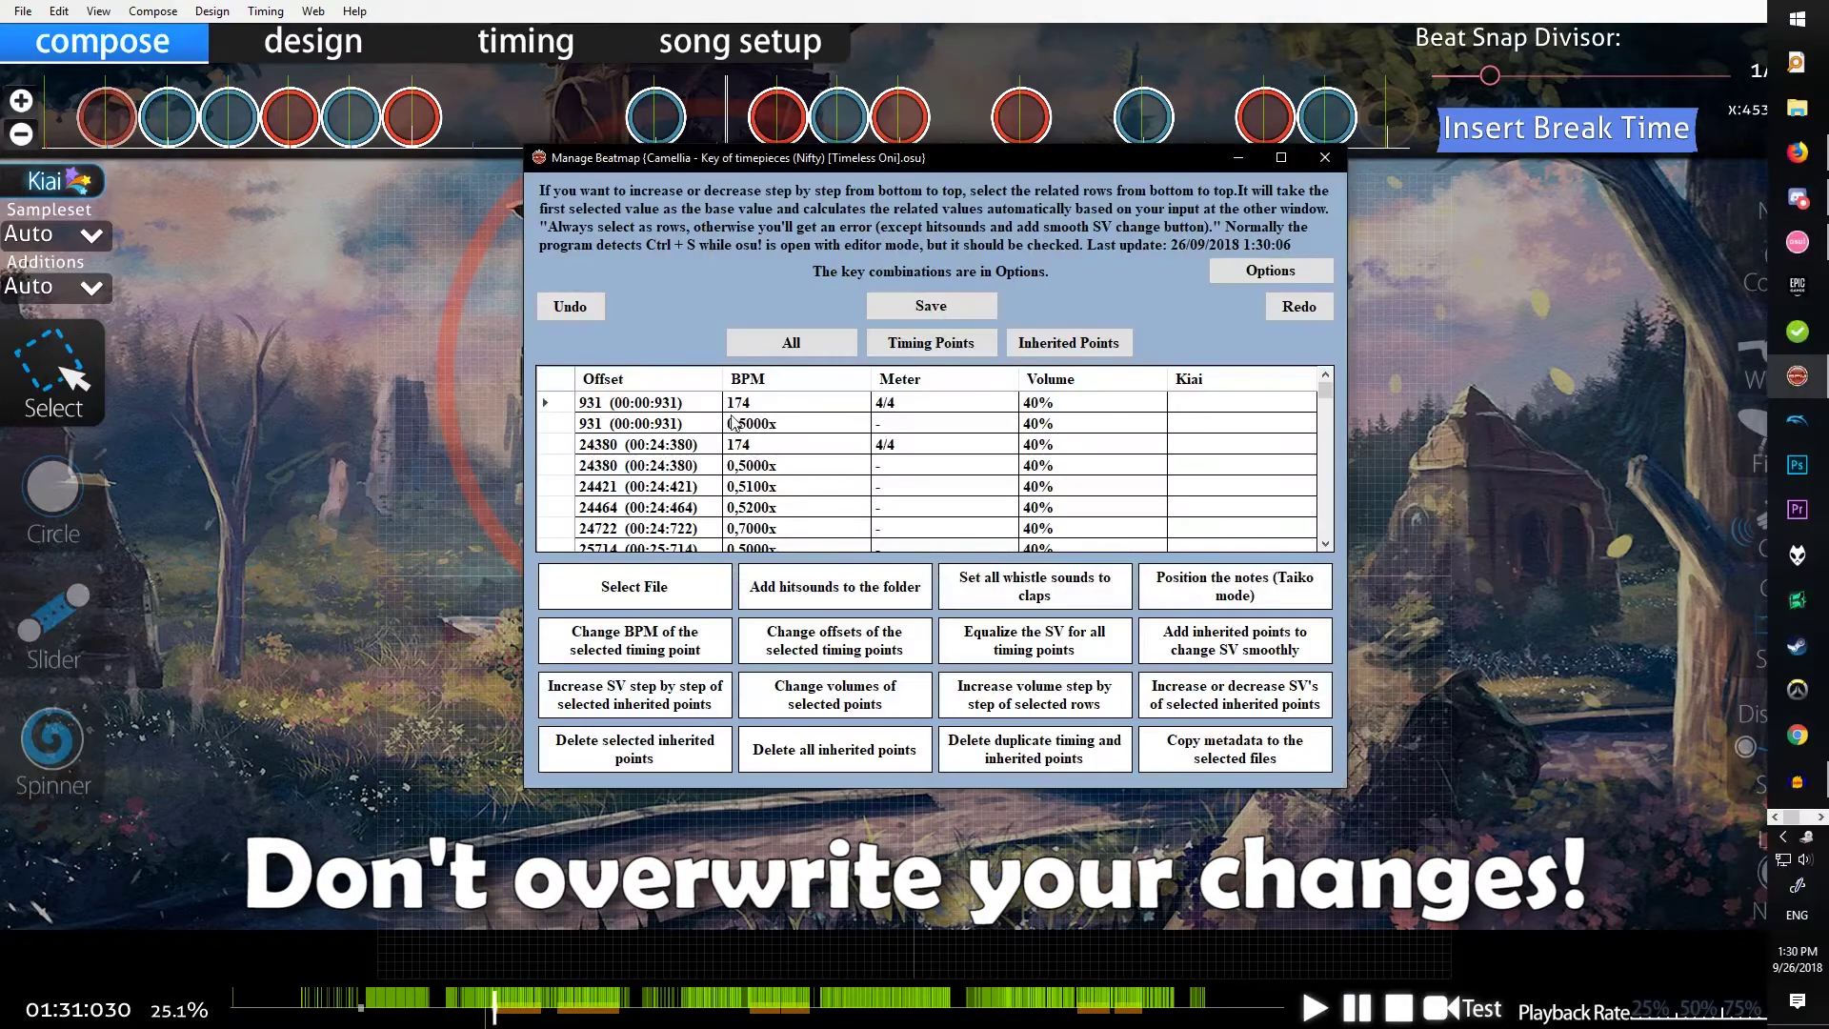
{"action": "left_click", "coordinate": [1025, 375]}
{"action": "key", "text": "ctrl+s"}
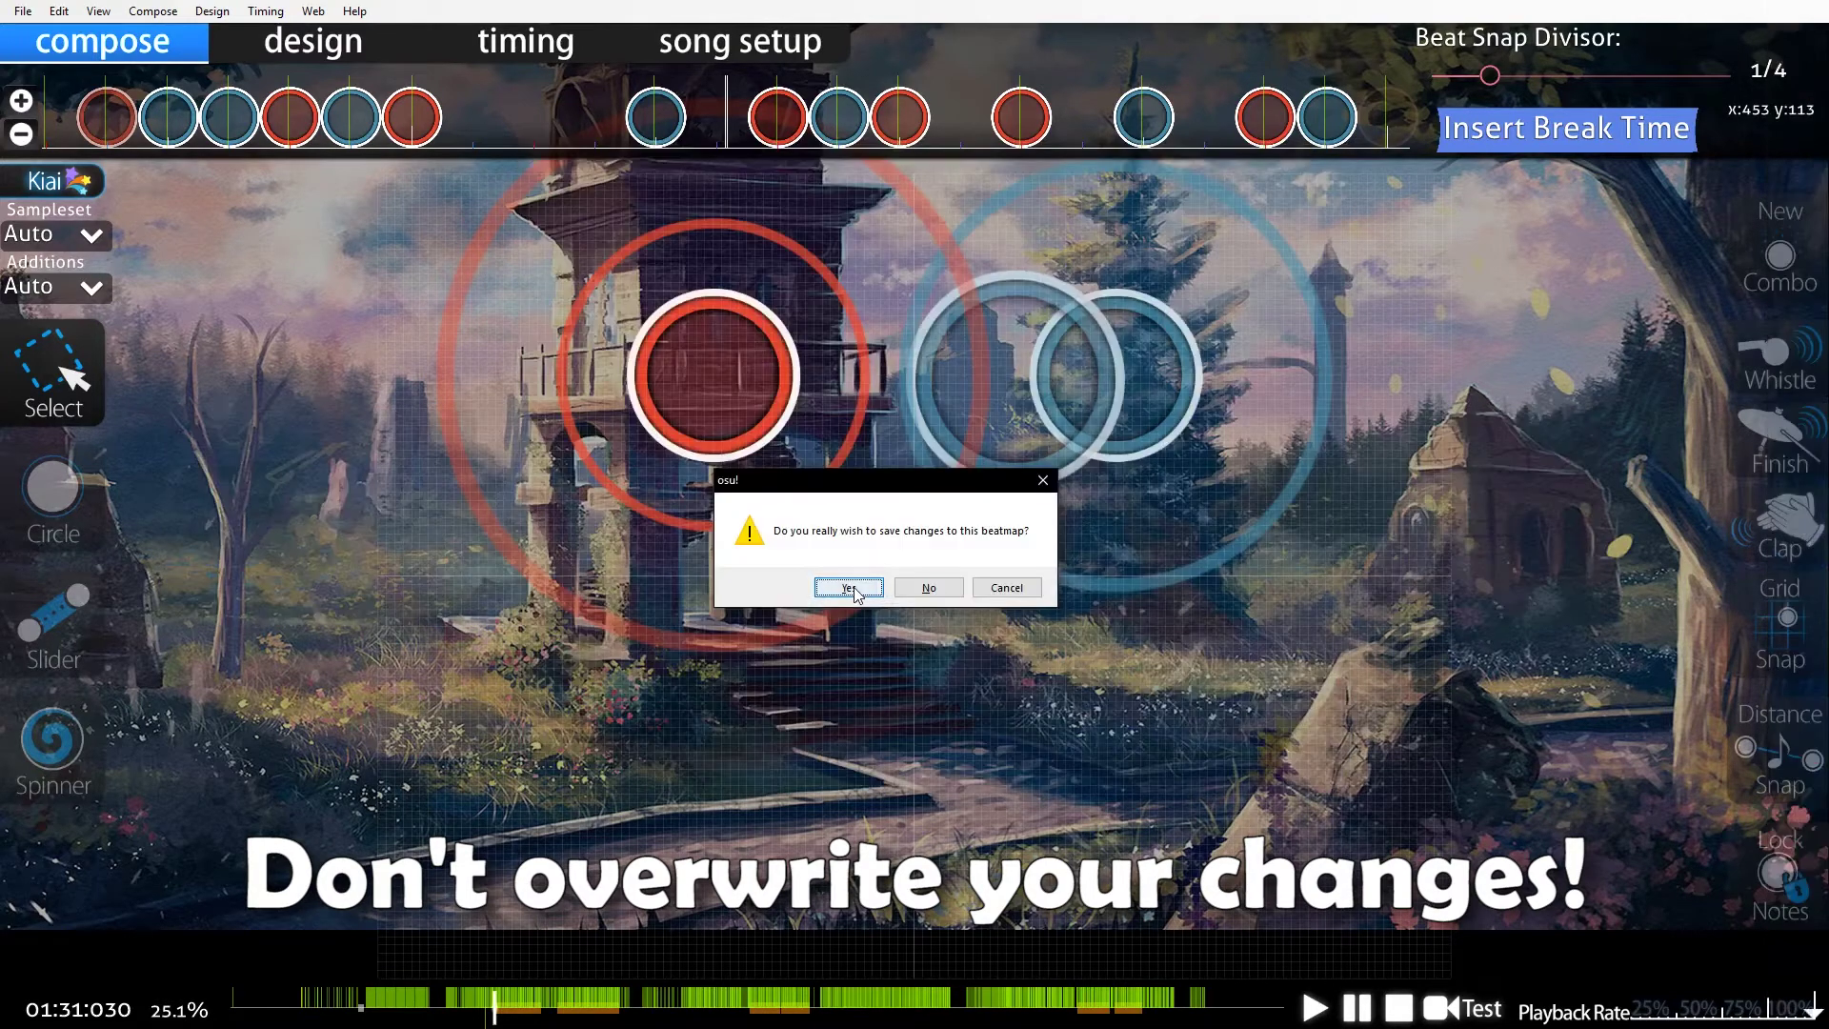
{"action": "left_click", "coordinate": [950, 590]}
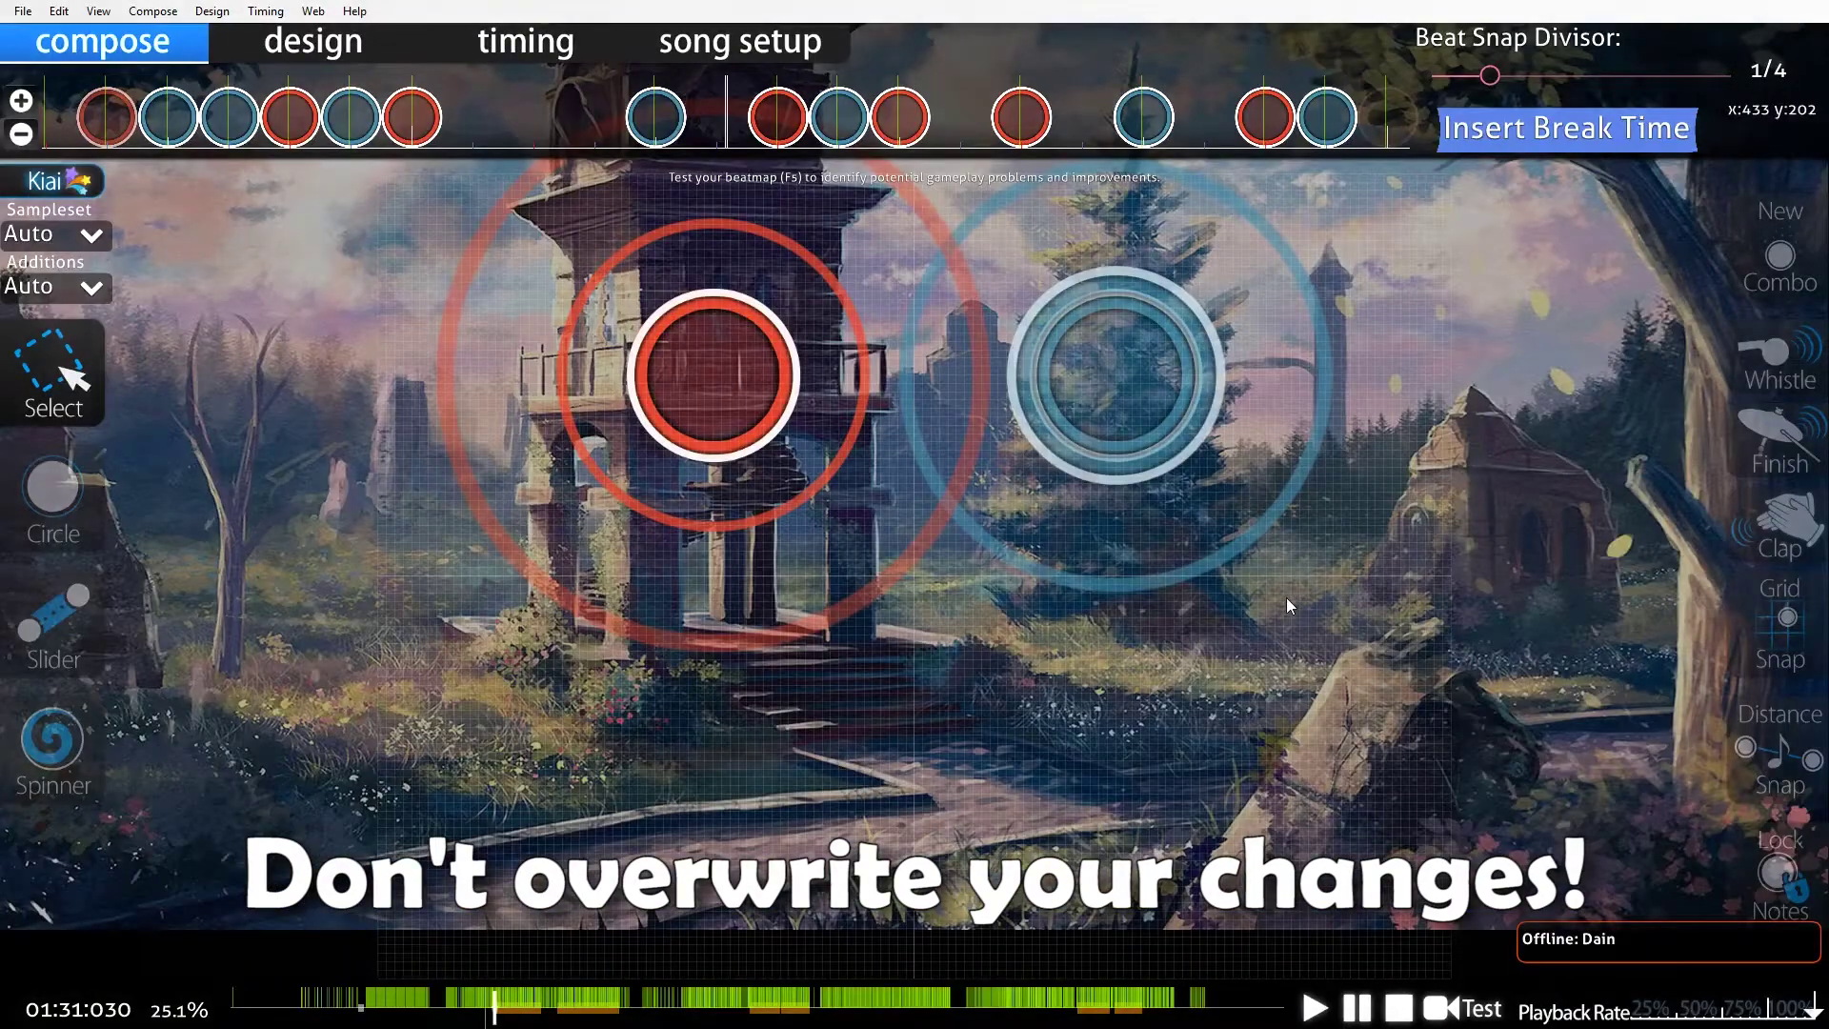
Browse the .osu files in Manage Beatmap's file selection without opening one, and view the Hitsound Manager for adding hitsounds.
{"action": "scroll", "coordinate": [1043, 558], "scroll_direction": "up", "scroll_amount": 2}
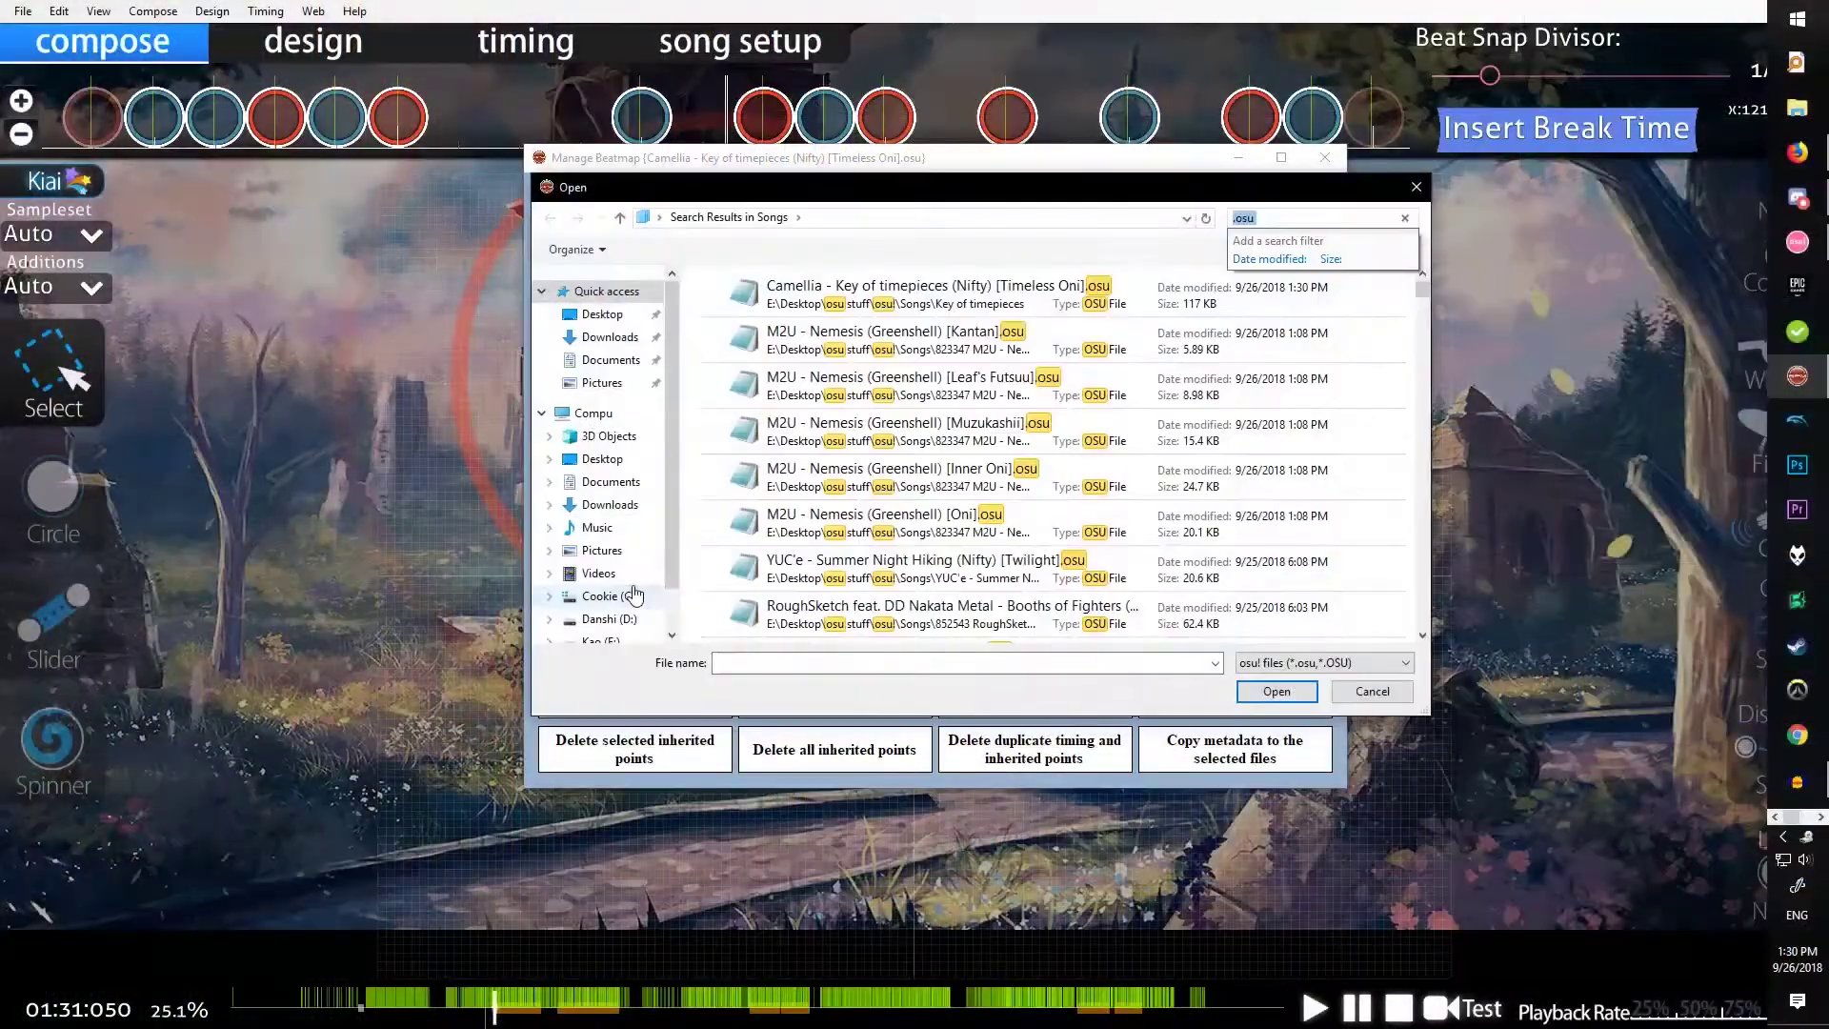
{"action": "scroll", "coordinate": [982, 483], "scroll_direction": "down", "scroll_amount": 2}
{"action": "scroll", "coordinate": [981, 483], "scroll_direction": "up", "scroll_amount": 2}
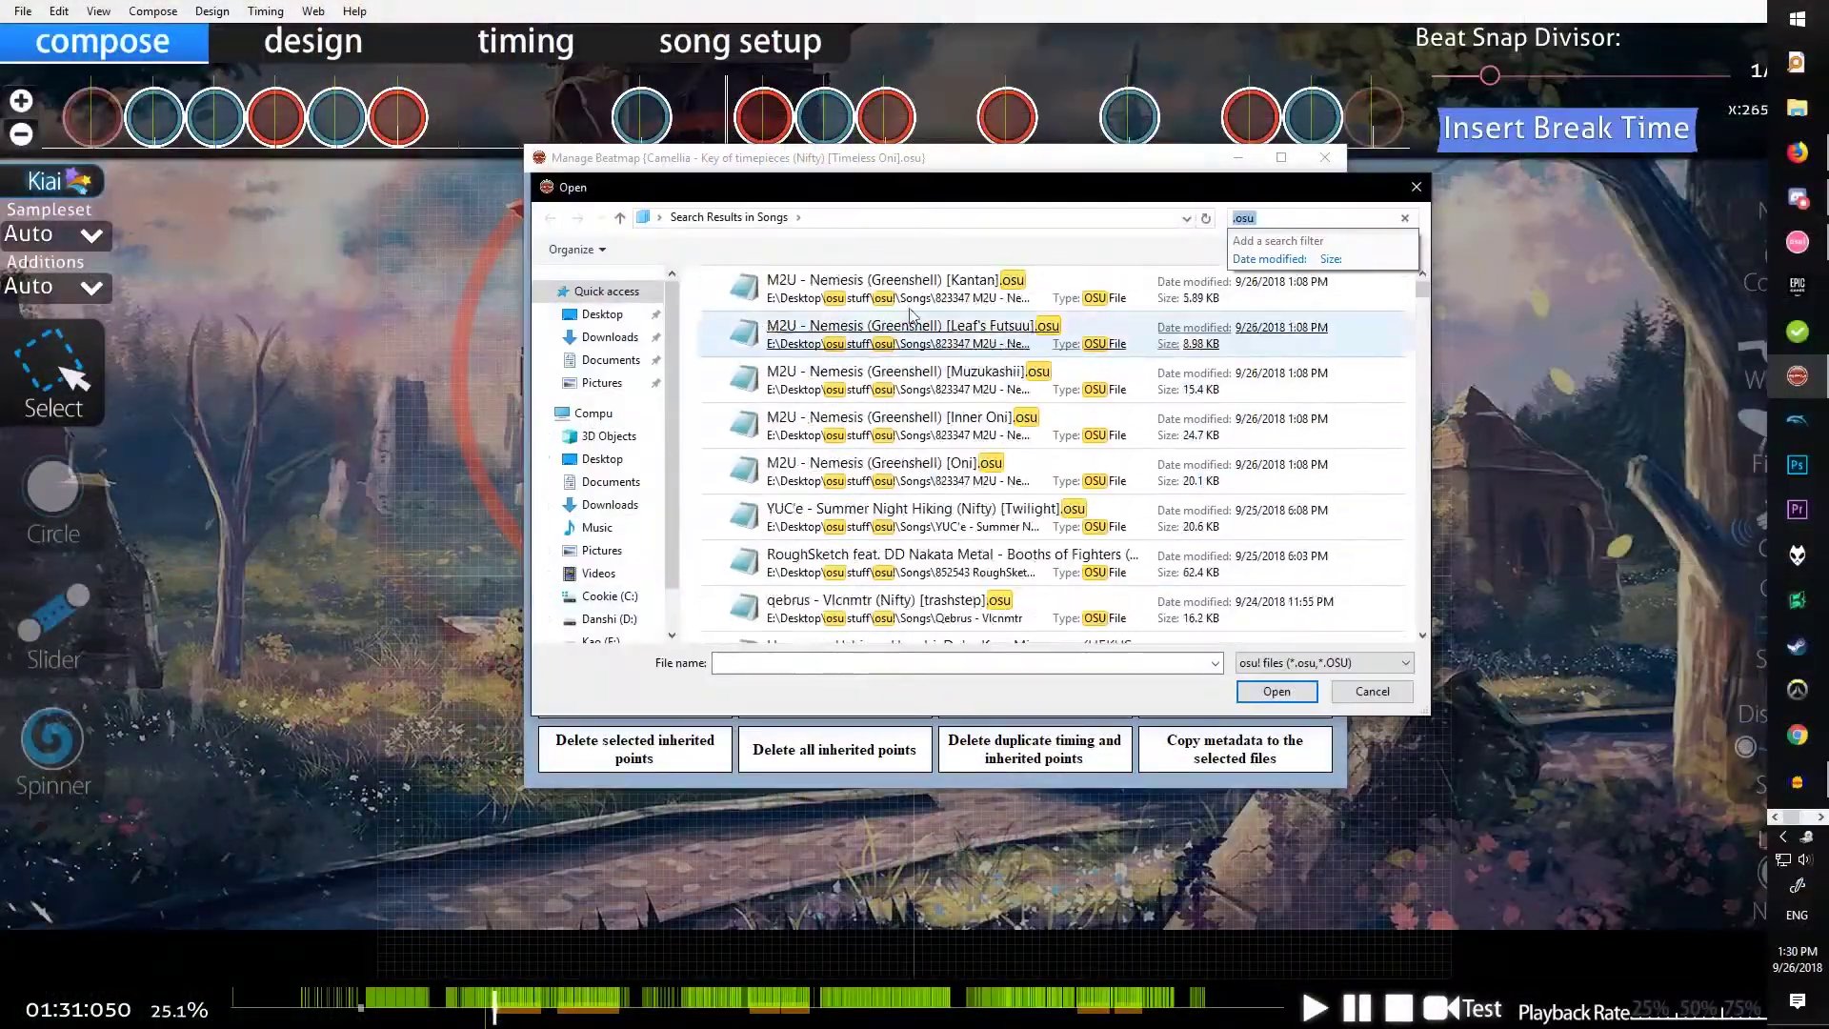
{"action": "left_click", "coordinate": [1369, 685]}
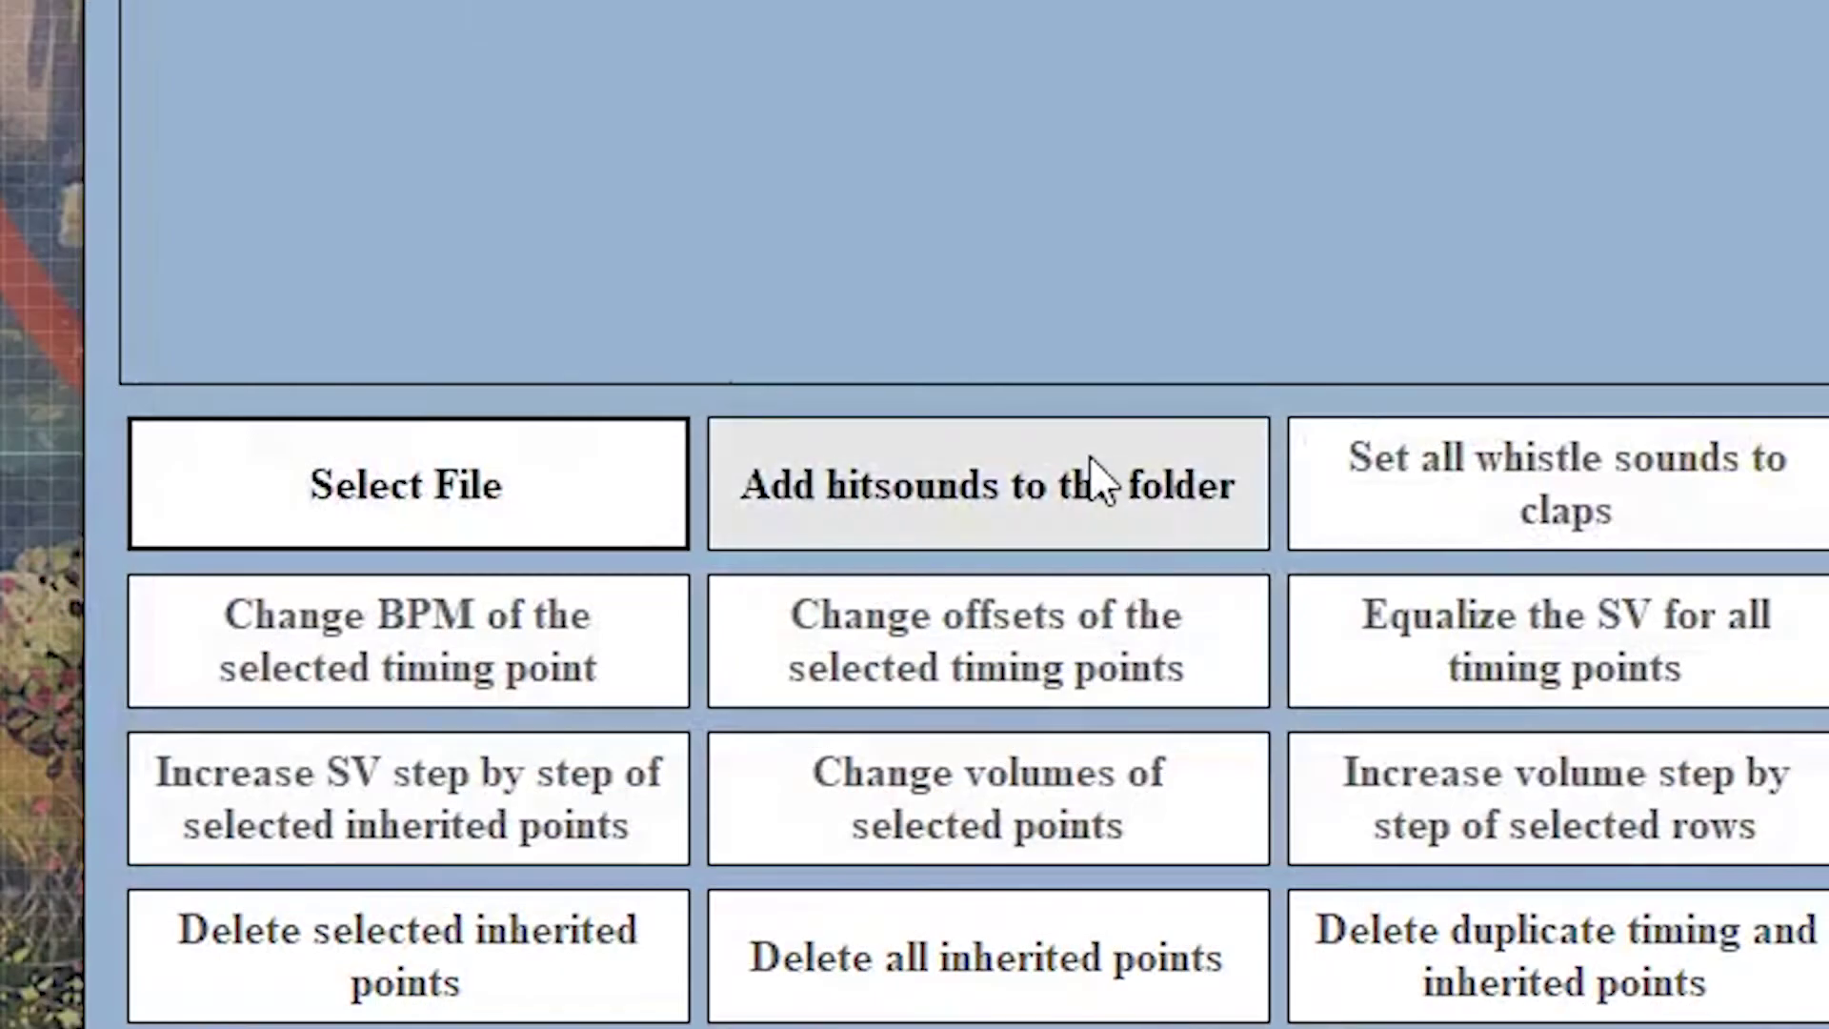
{"action": "left_click", "coordinate": [1096, 481]}
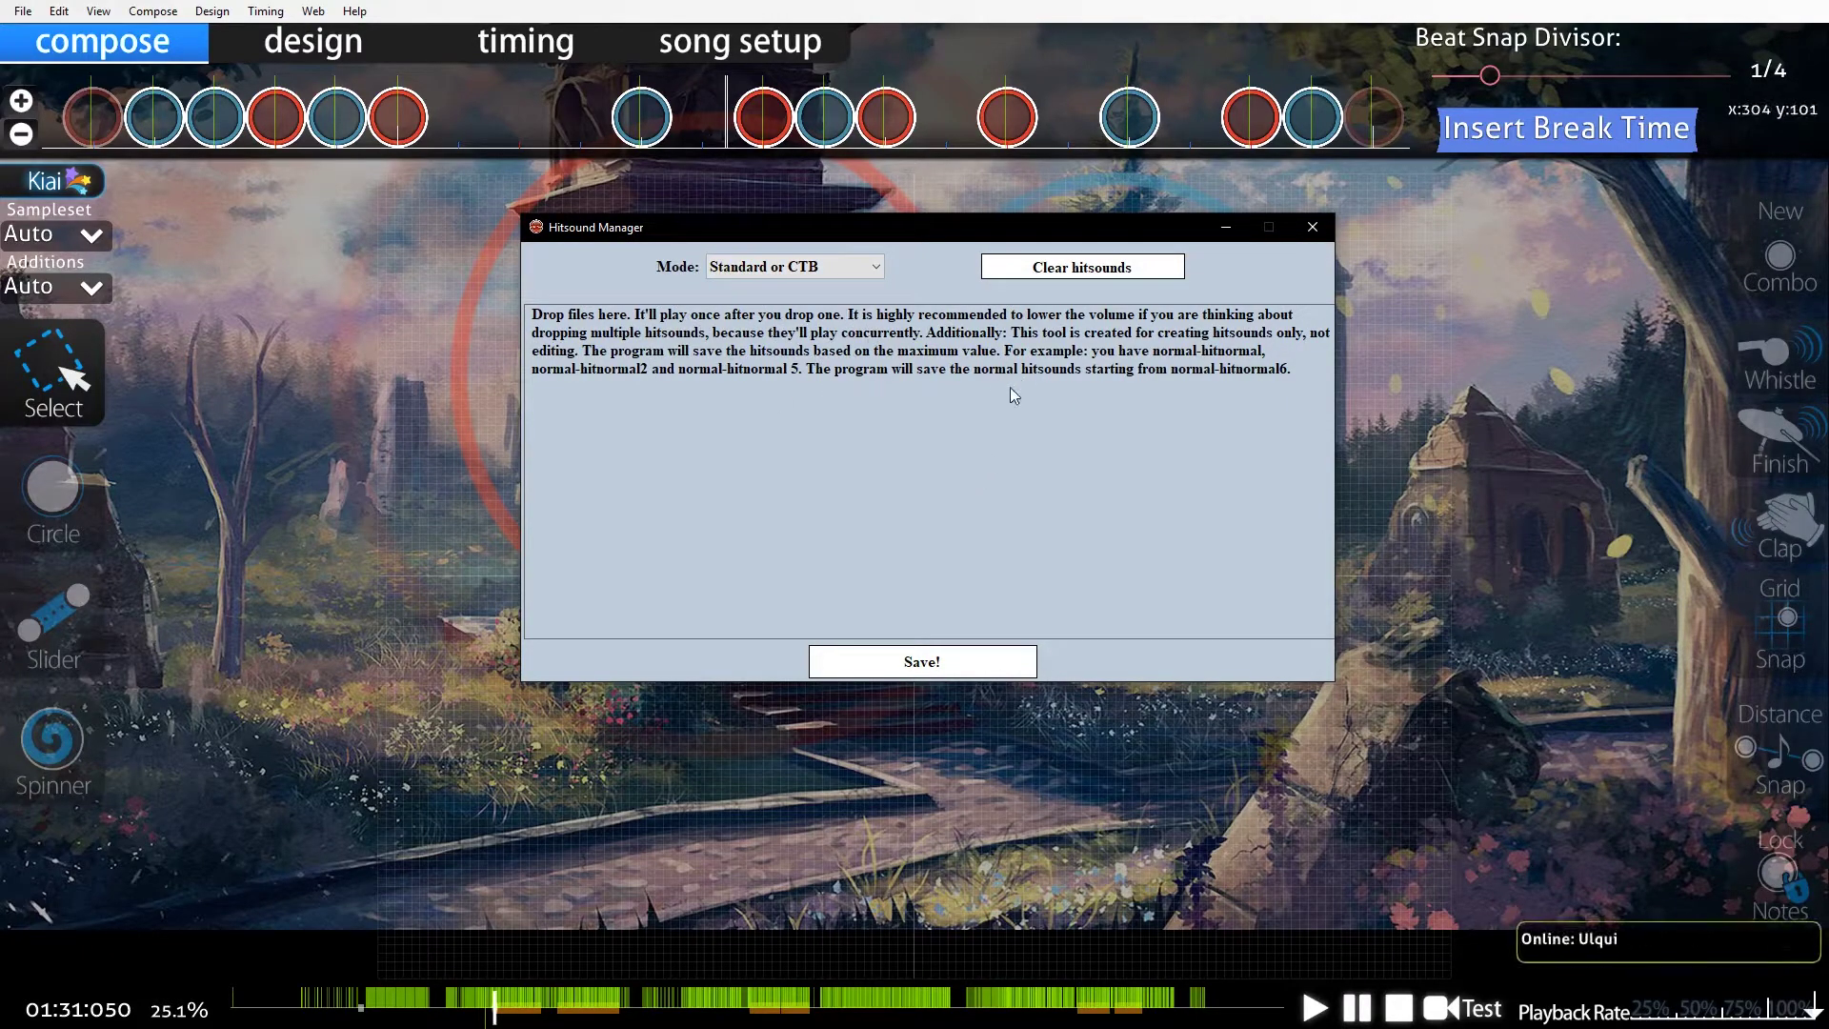
{"action": "left_click", "coordinate": [886, 672]}
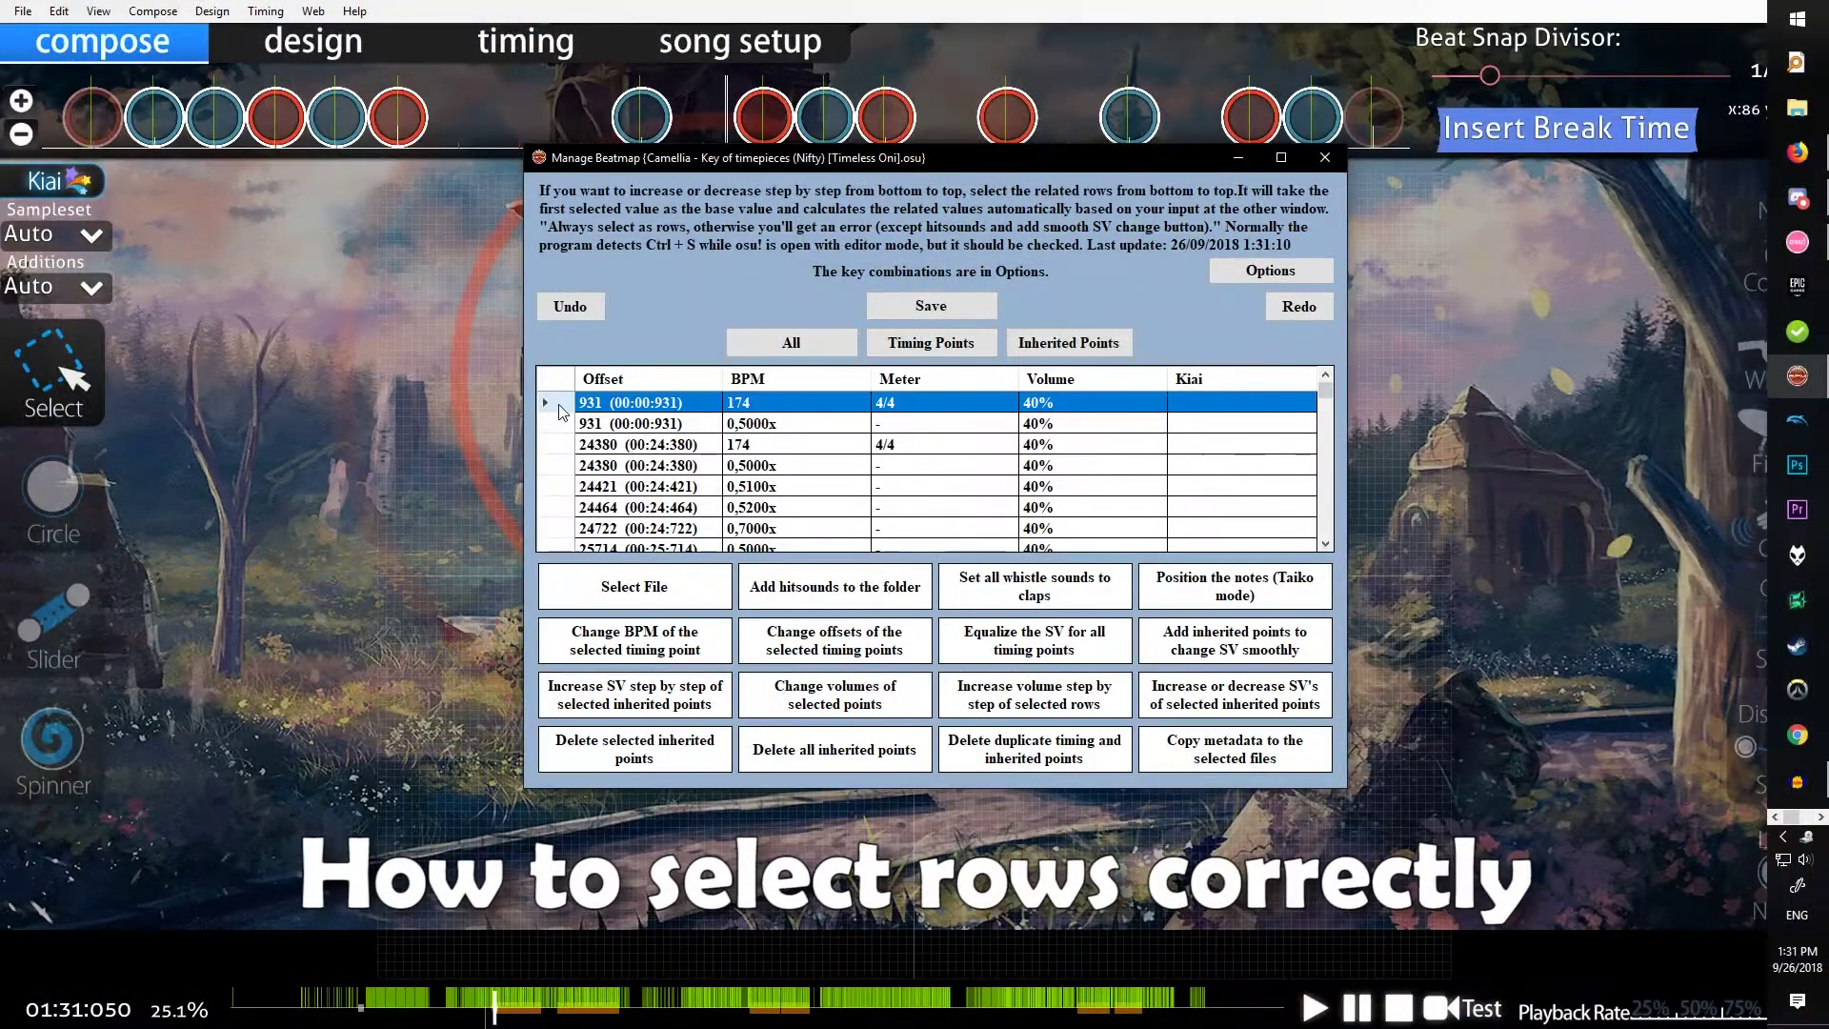
Extend the row selection in the points table to cover every row.
{"action": "left_click", "coordinate": [541, 480], "text": "shift"}
{"action": "key", "text": "ctrl+a"}
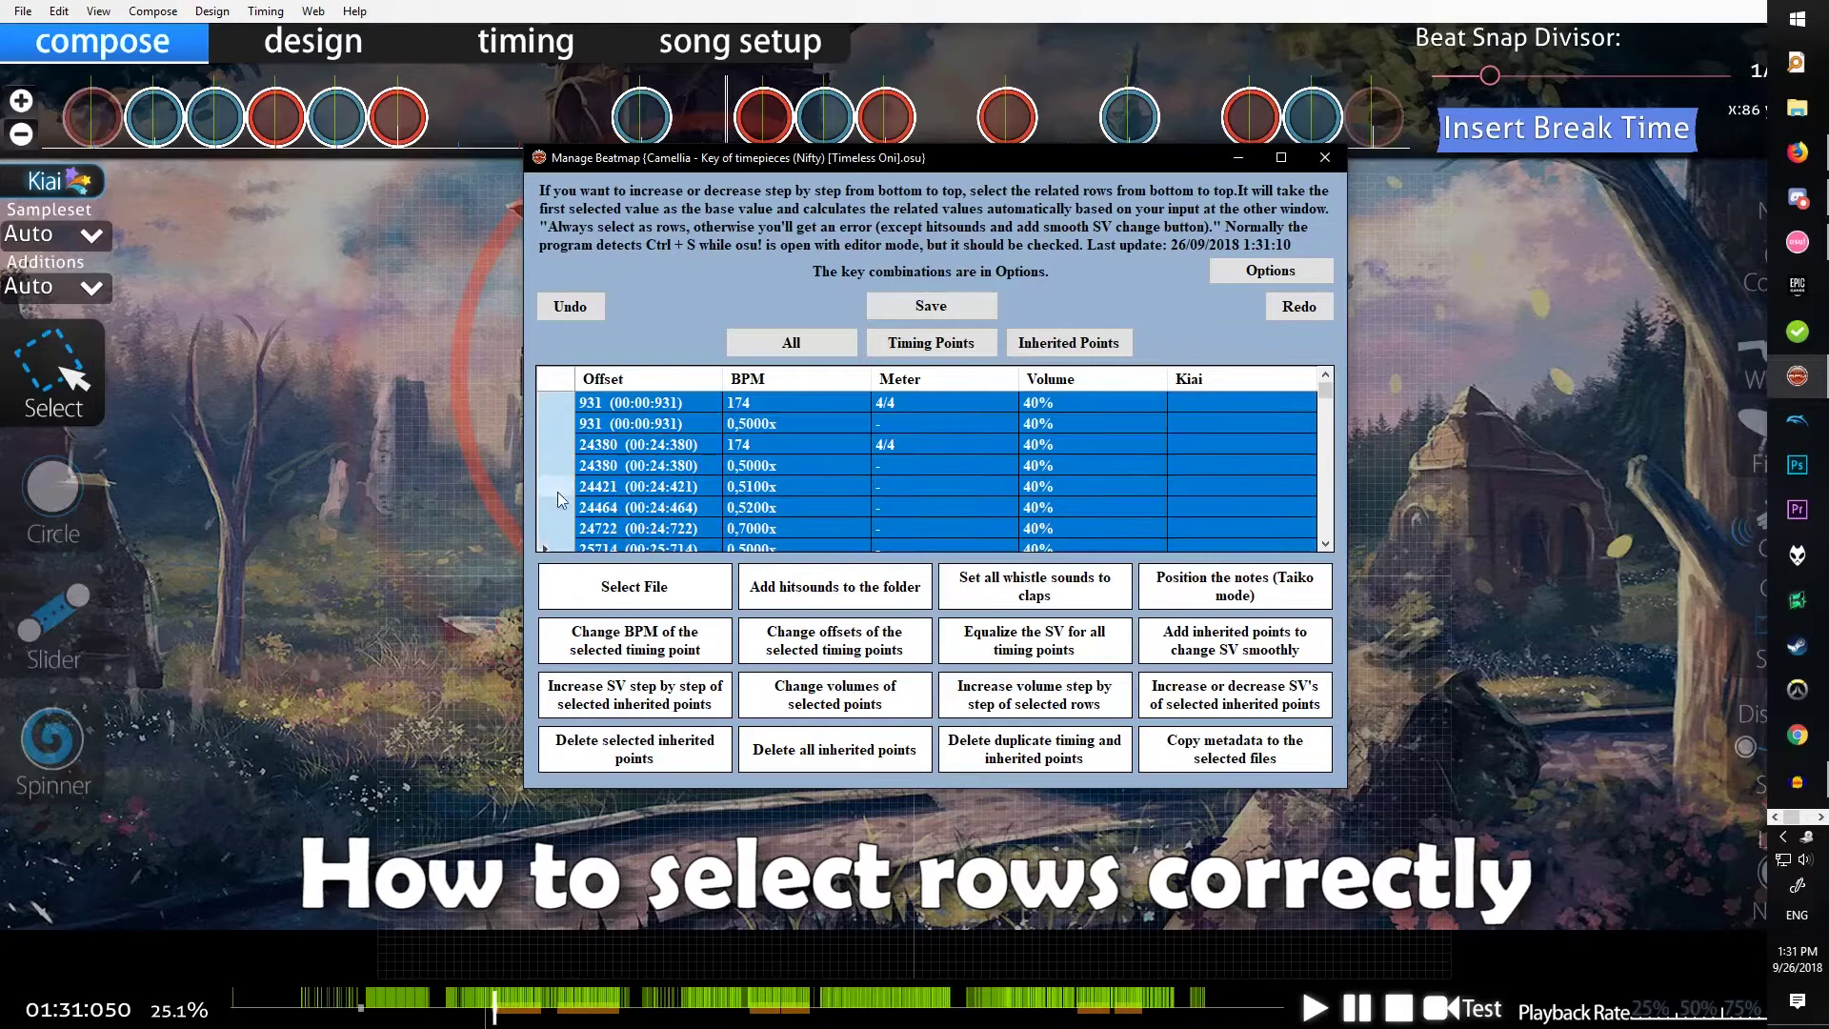
{"action": "left_click", "coordinate": [558, 488]}
Select single BPM, volume and offset cells of the first point, and select its entire row instead.
{"action": "left_click", "coordinate": [777, 404]}
{"action": "left_click", "coordinate": [1071, 404]}
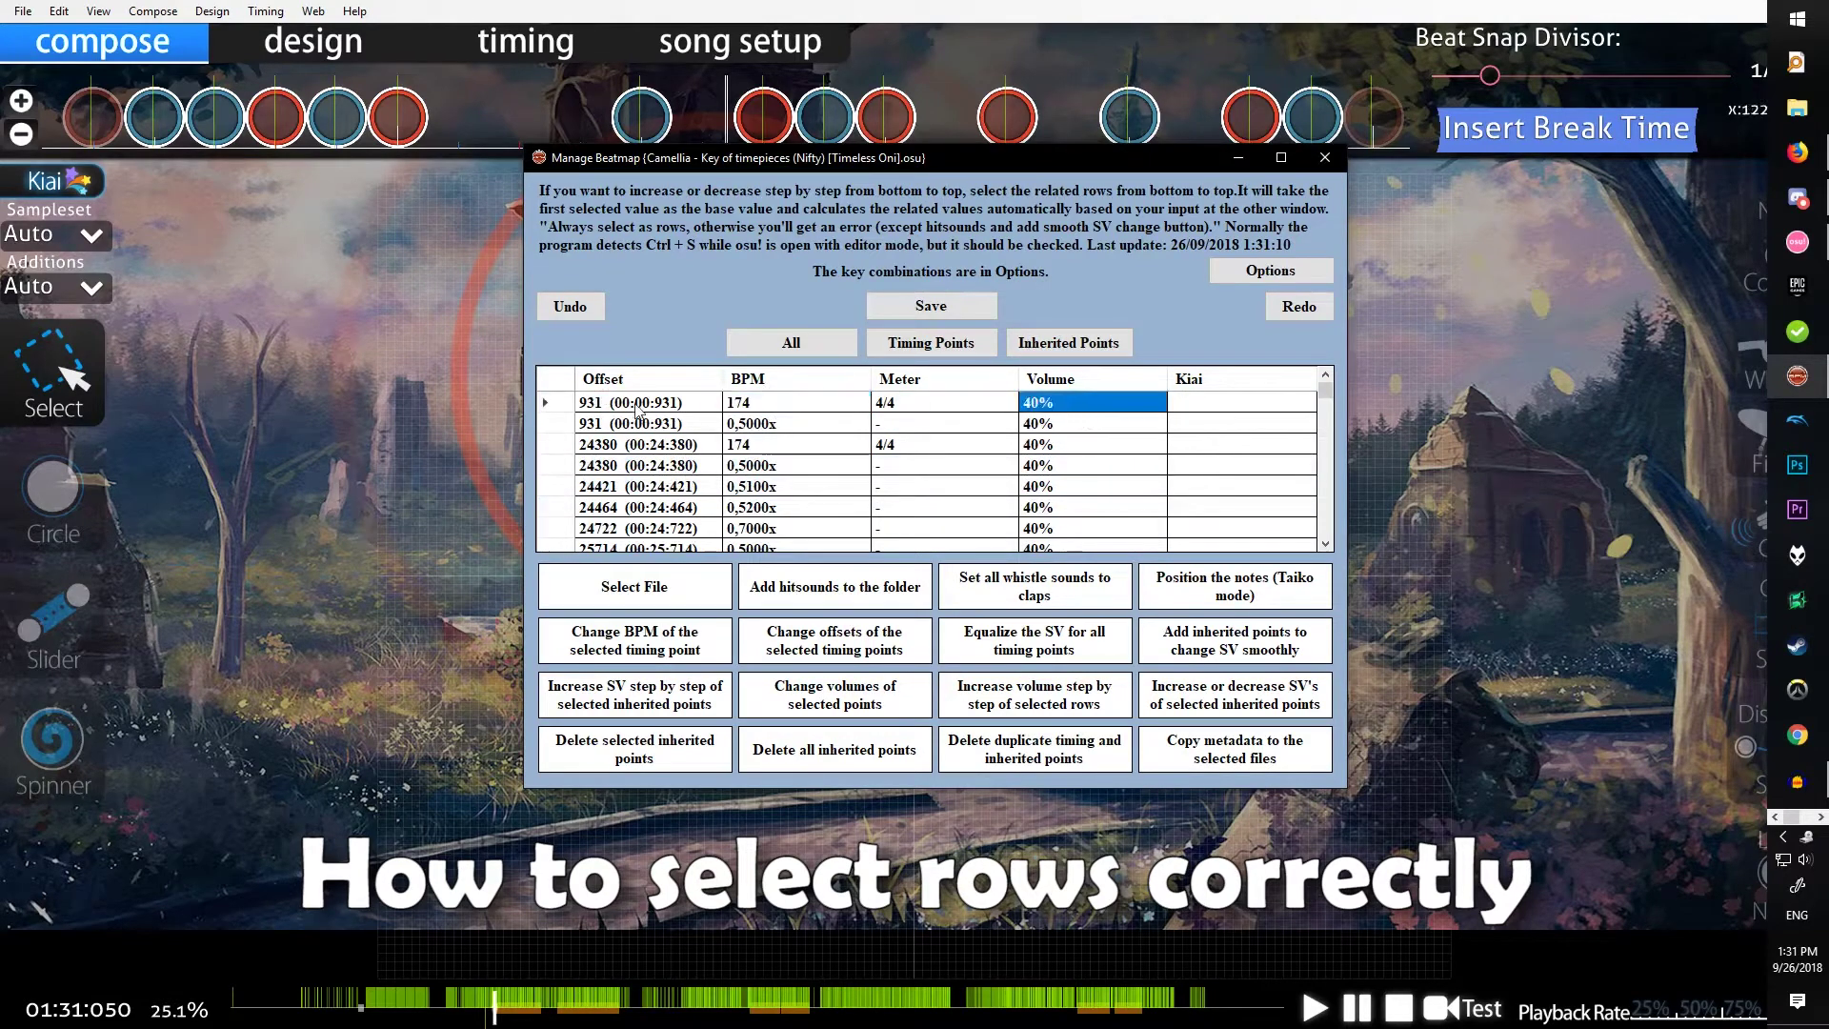
{"action": "left_click", "coordinate": [634, 404]}
{"action": "left_click", "coordinate": [571, 404]}
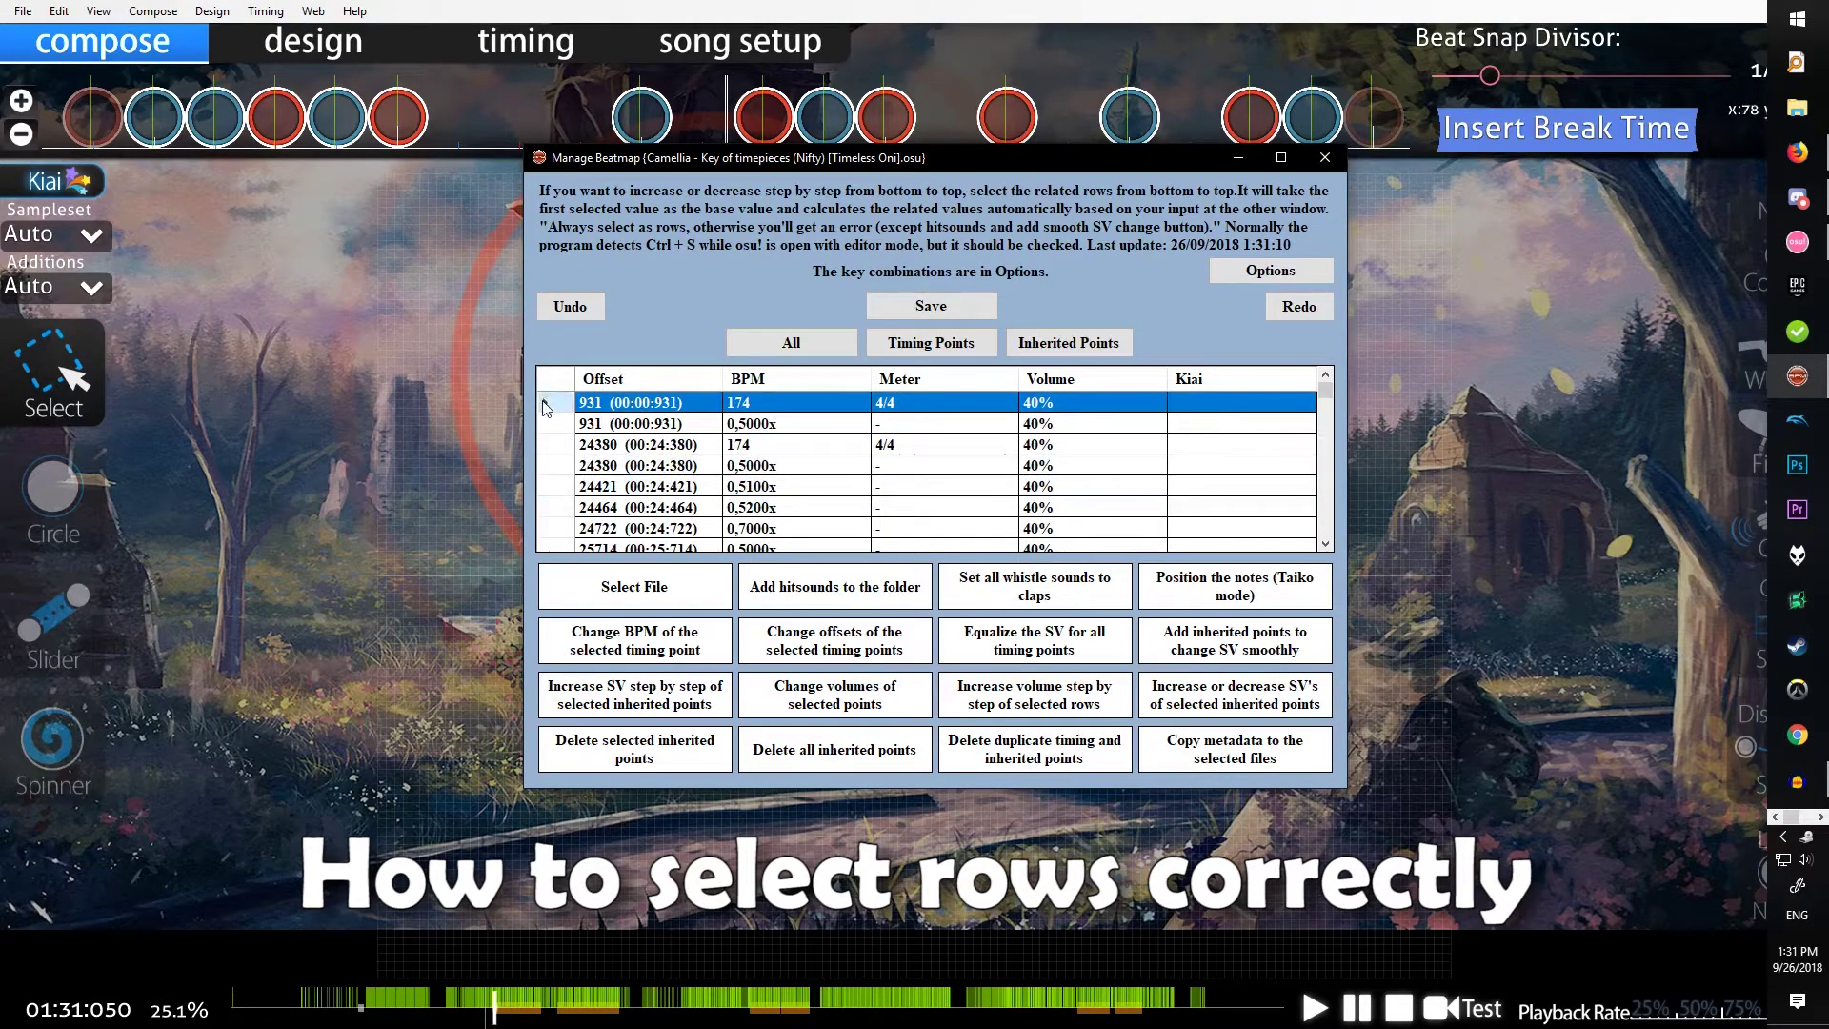
{"action": "left_click", "coordinate": [566, 423]}
{"action": "left_click", "coordinate": [562, 403]}
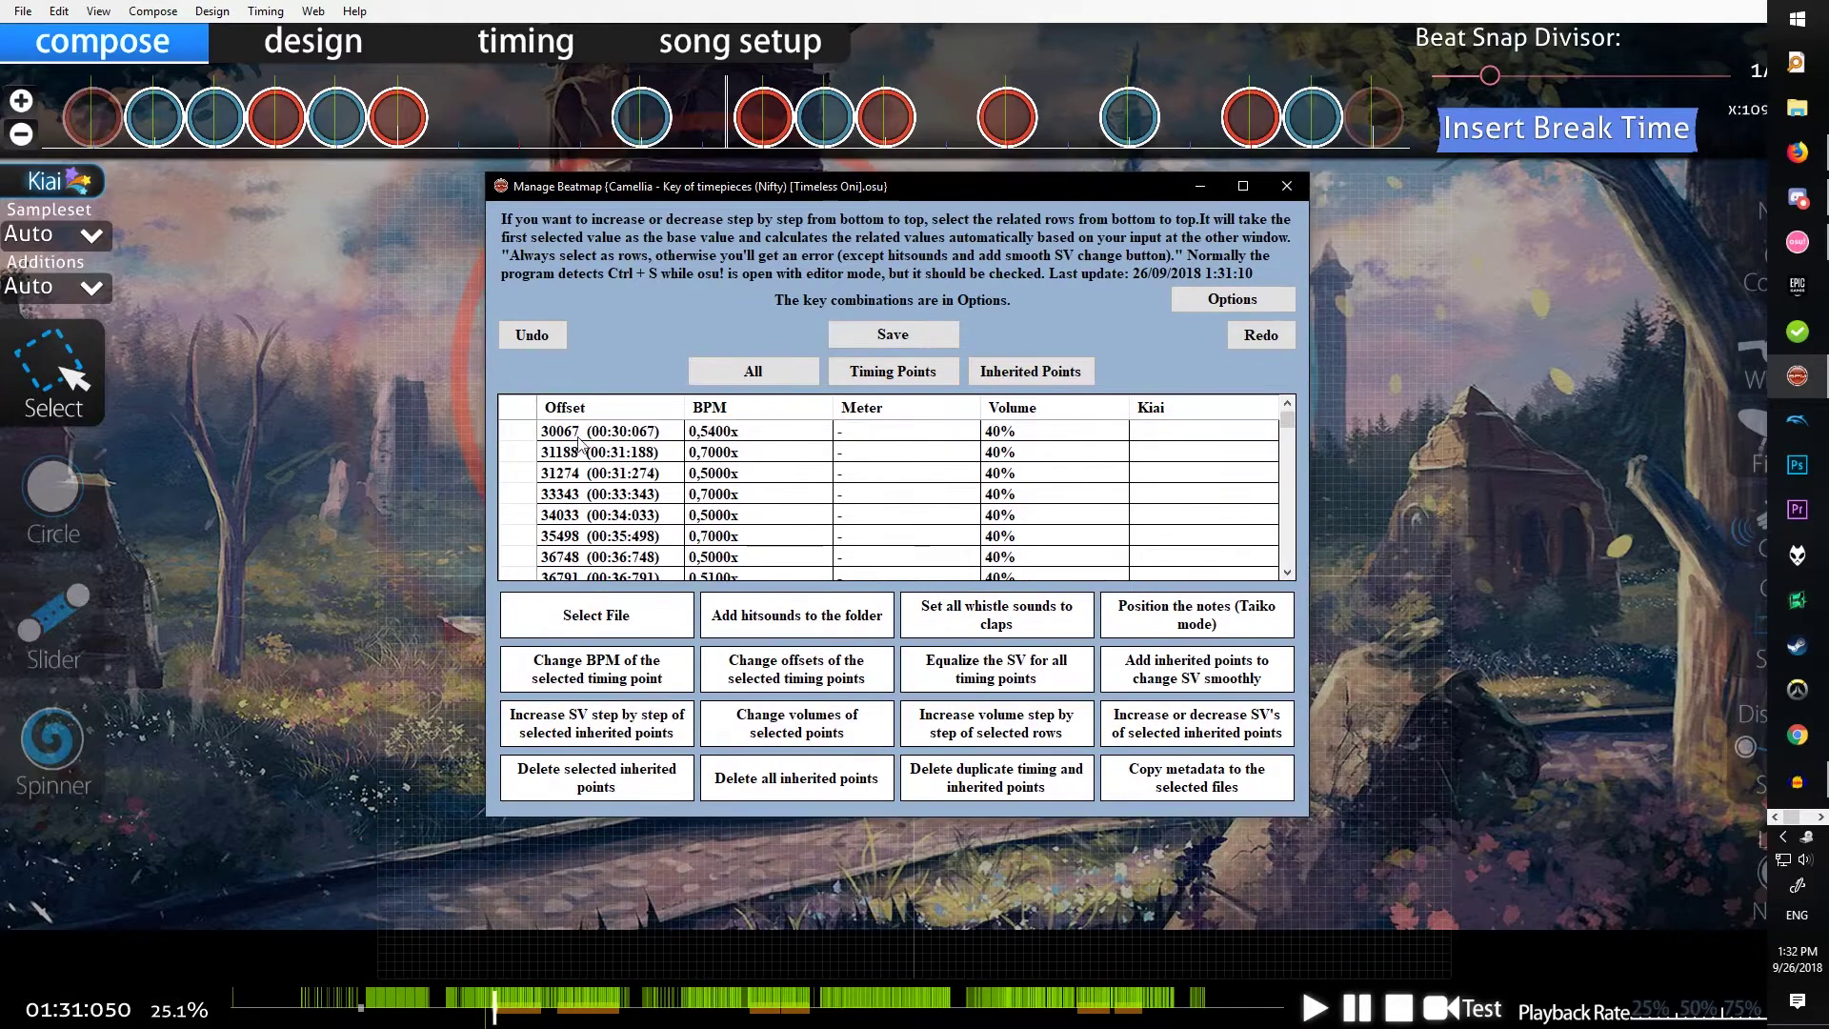
Select the whole row of the 174 BPM timing point at 00:00:931, and view the BPM Changer without applying anything.
{"action": "left_click", "coordinate": [522, 433]}
{"action": "left_click", "coordinate": [522, 435], "text": "ctrl"}
{"action": "left_click", "coordinate": [522, 433]}
{"action": "left_click", "coordinate": [630, 676]}
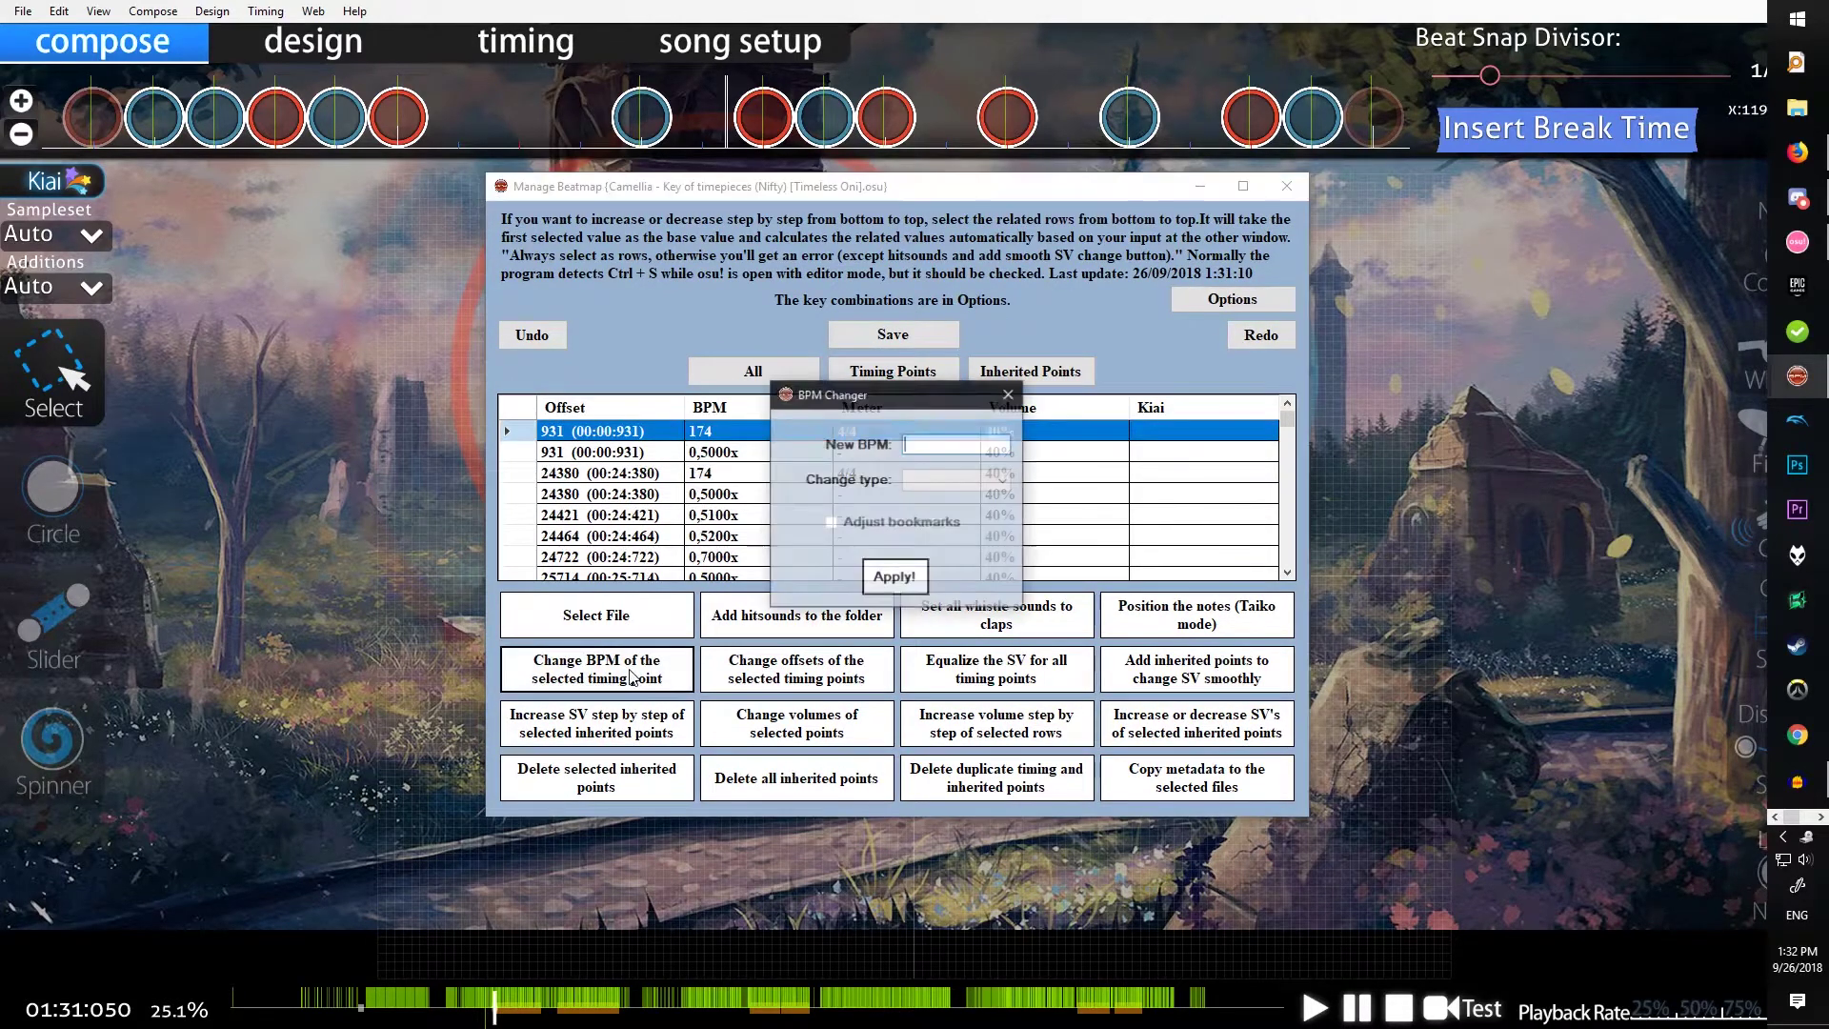
{"action": "left_click", "coordinate": [1008, 394]}
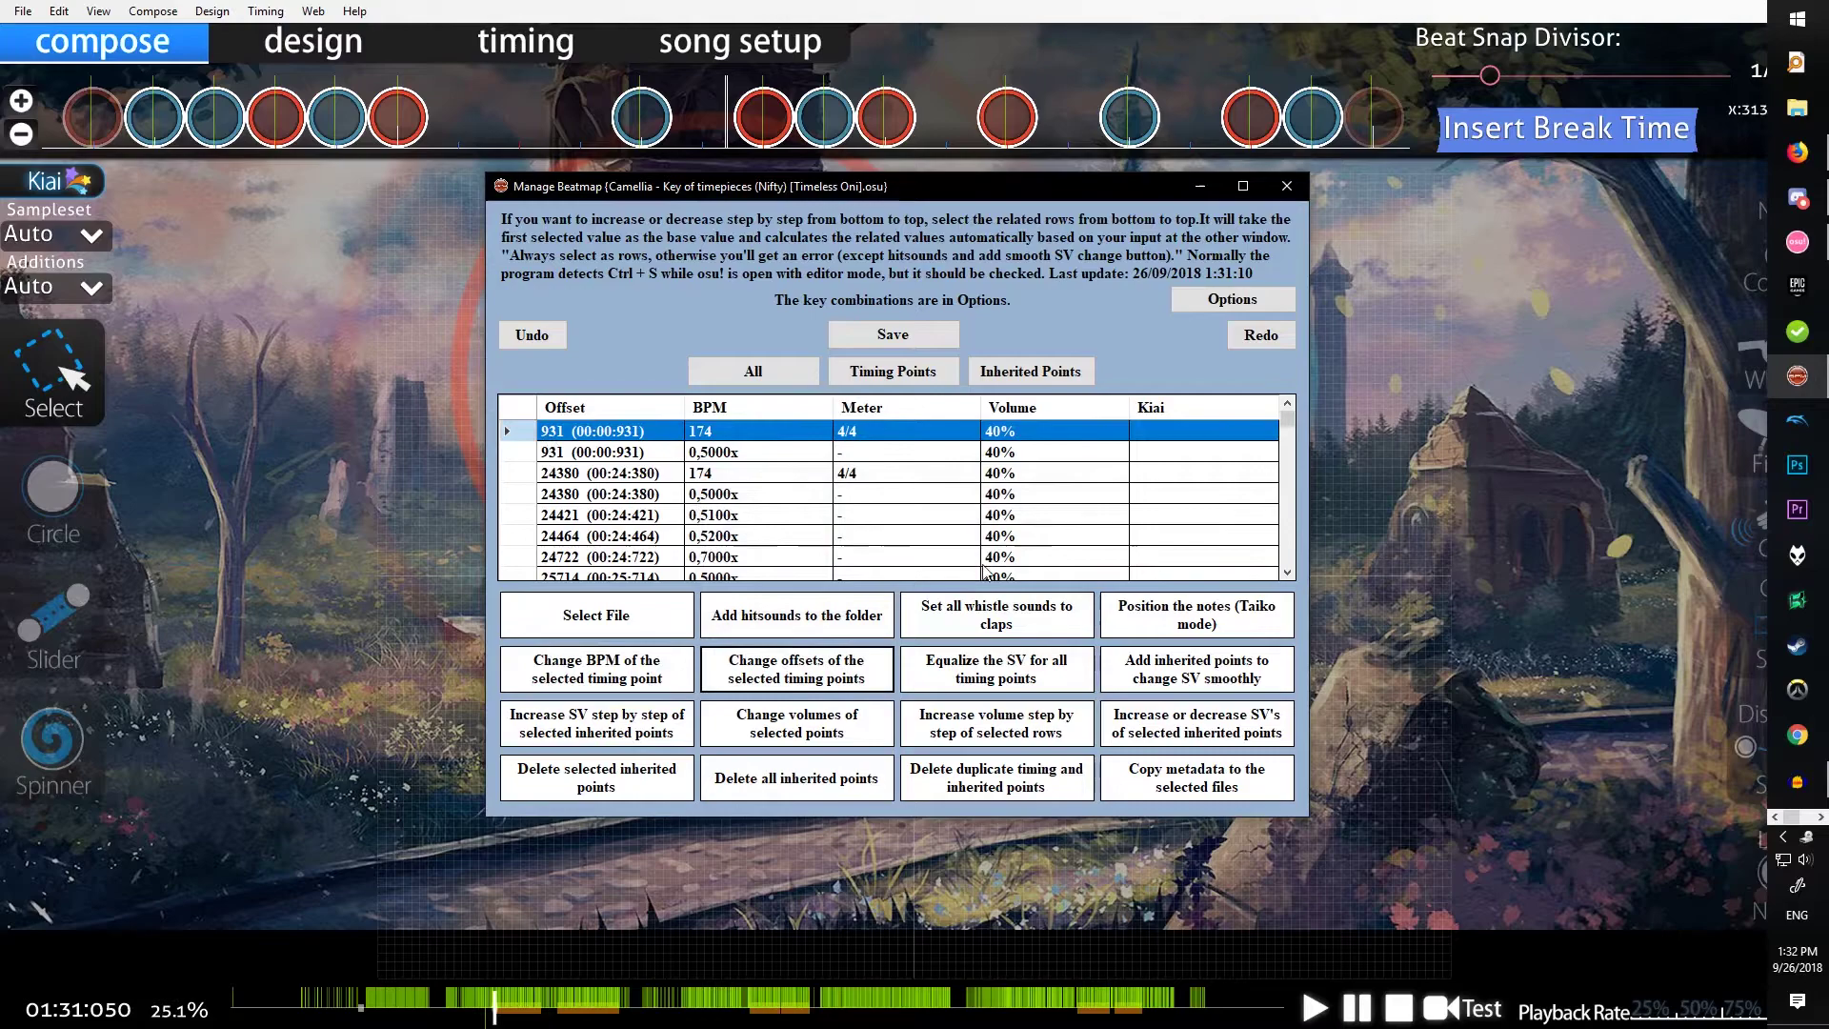
Switch to the osu! editor's timing view and open the Timing Setup Panel.
{"action": "left_click", "coordinate": [683, 100]}
{"action": "key", "text": "F3"}
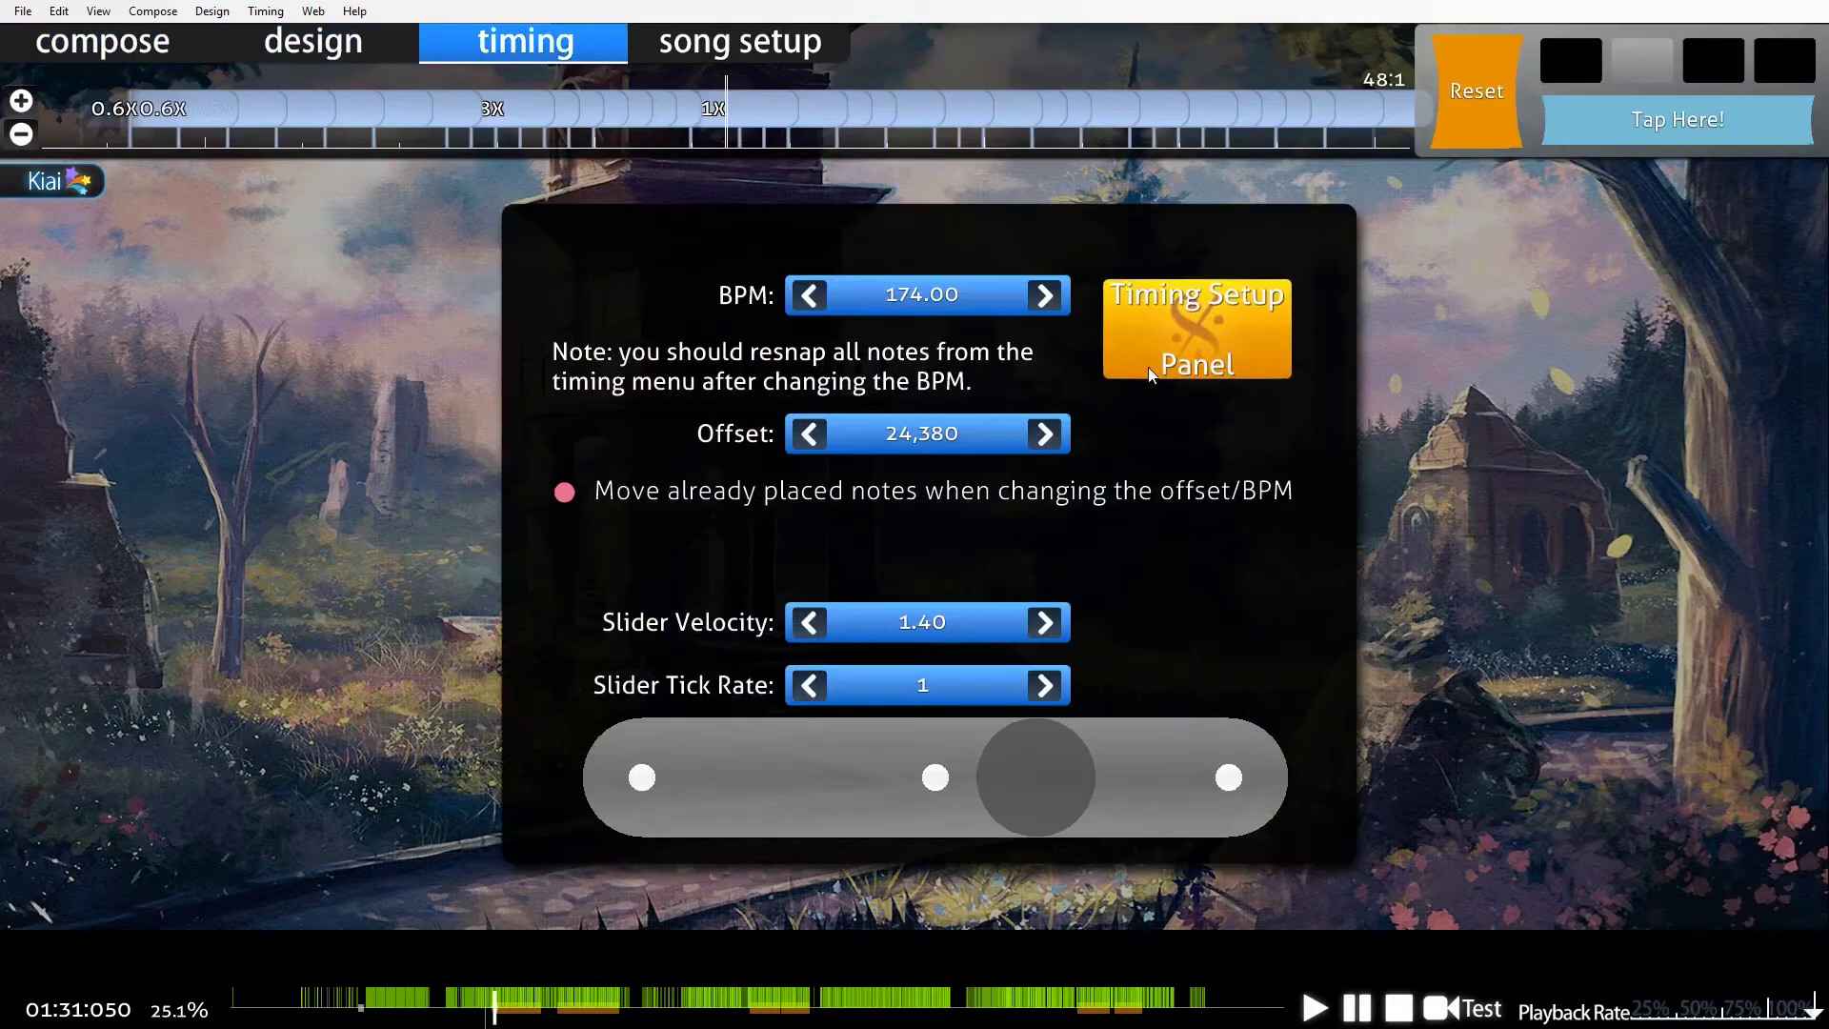
{"action": "left_click", "coordinate": [1147, 368]}
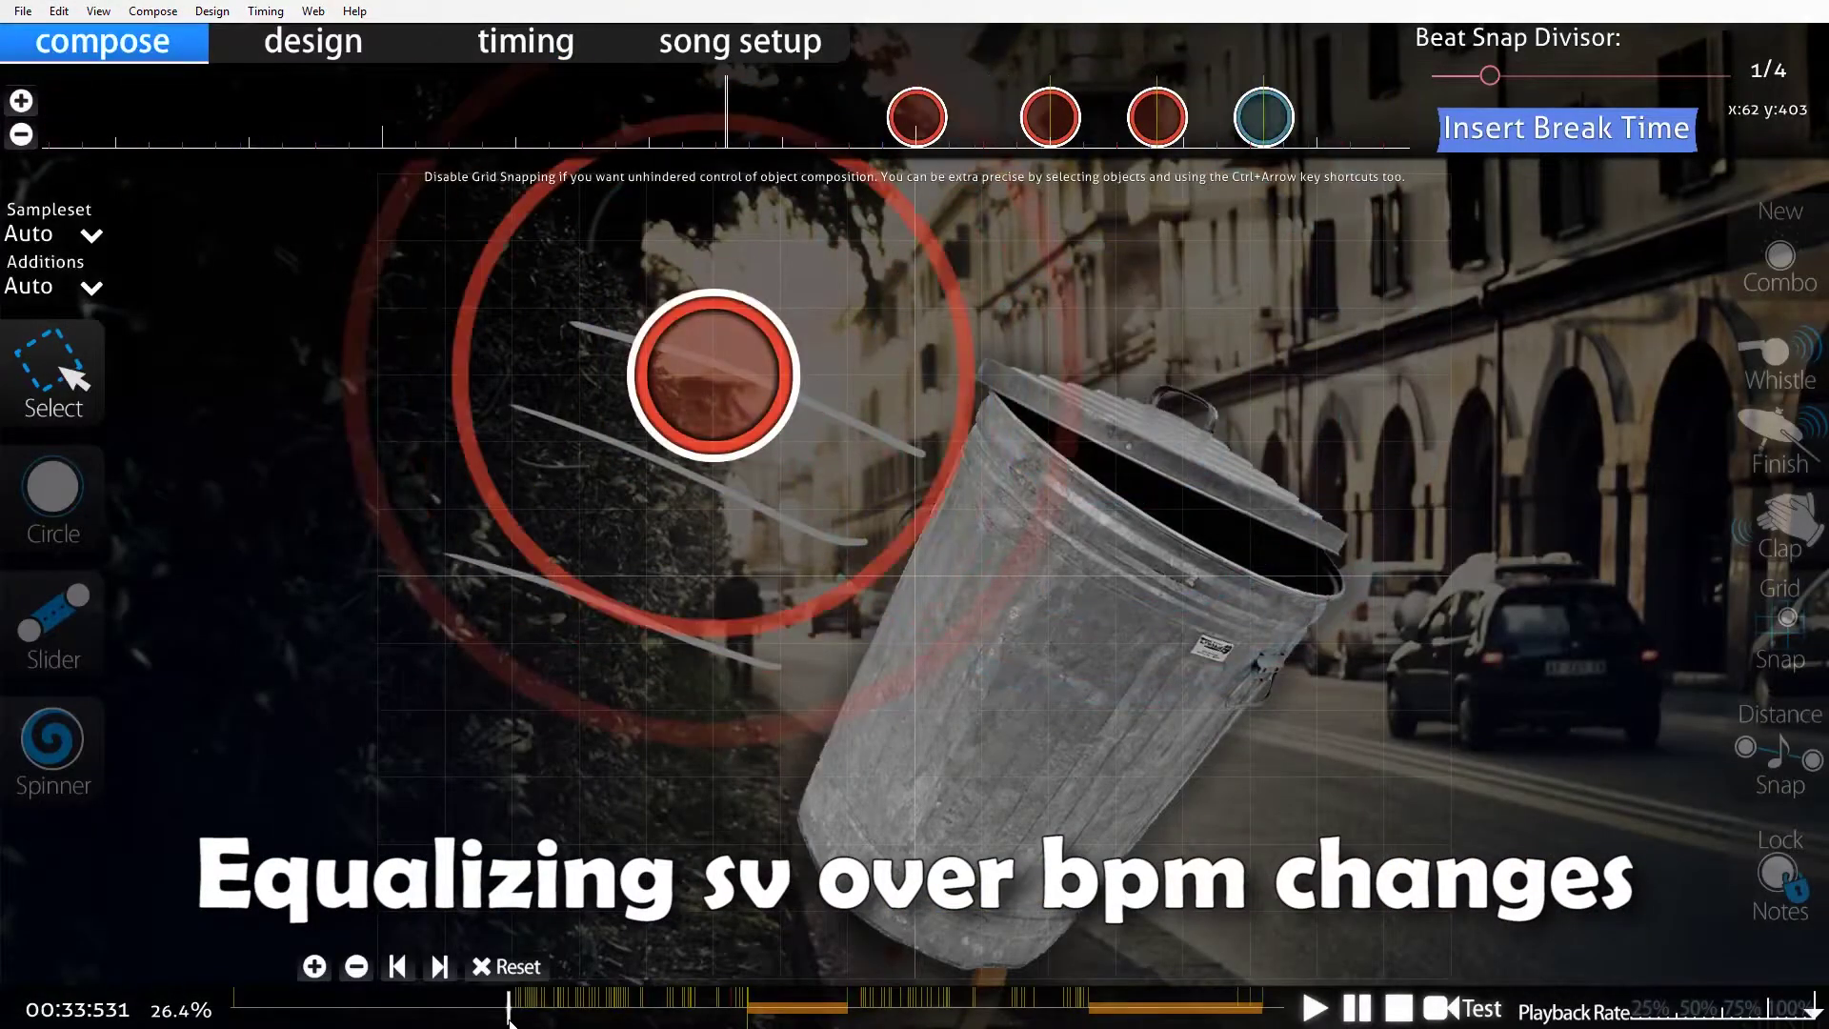
Open the 164 BPM map's timing and control points and examine the BPM changes throughout its timing points list.
{"action": "left_click", "coordinate": [520, 53]}
{"action": "left_click", "coordinate": [1195, 329]}
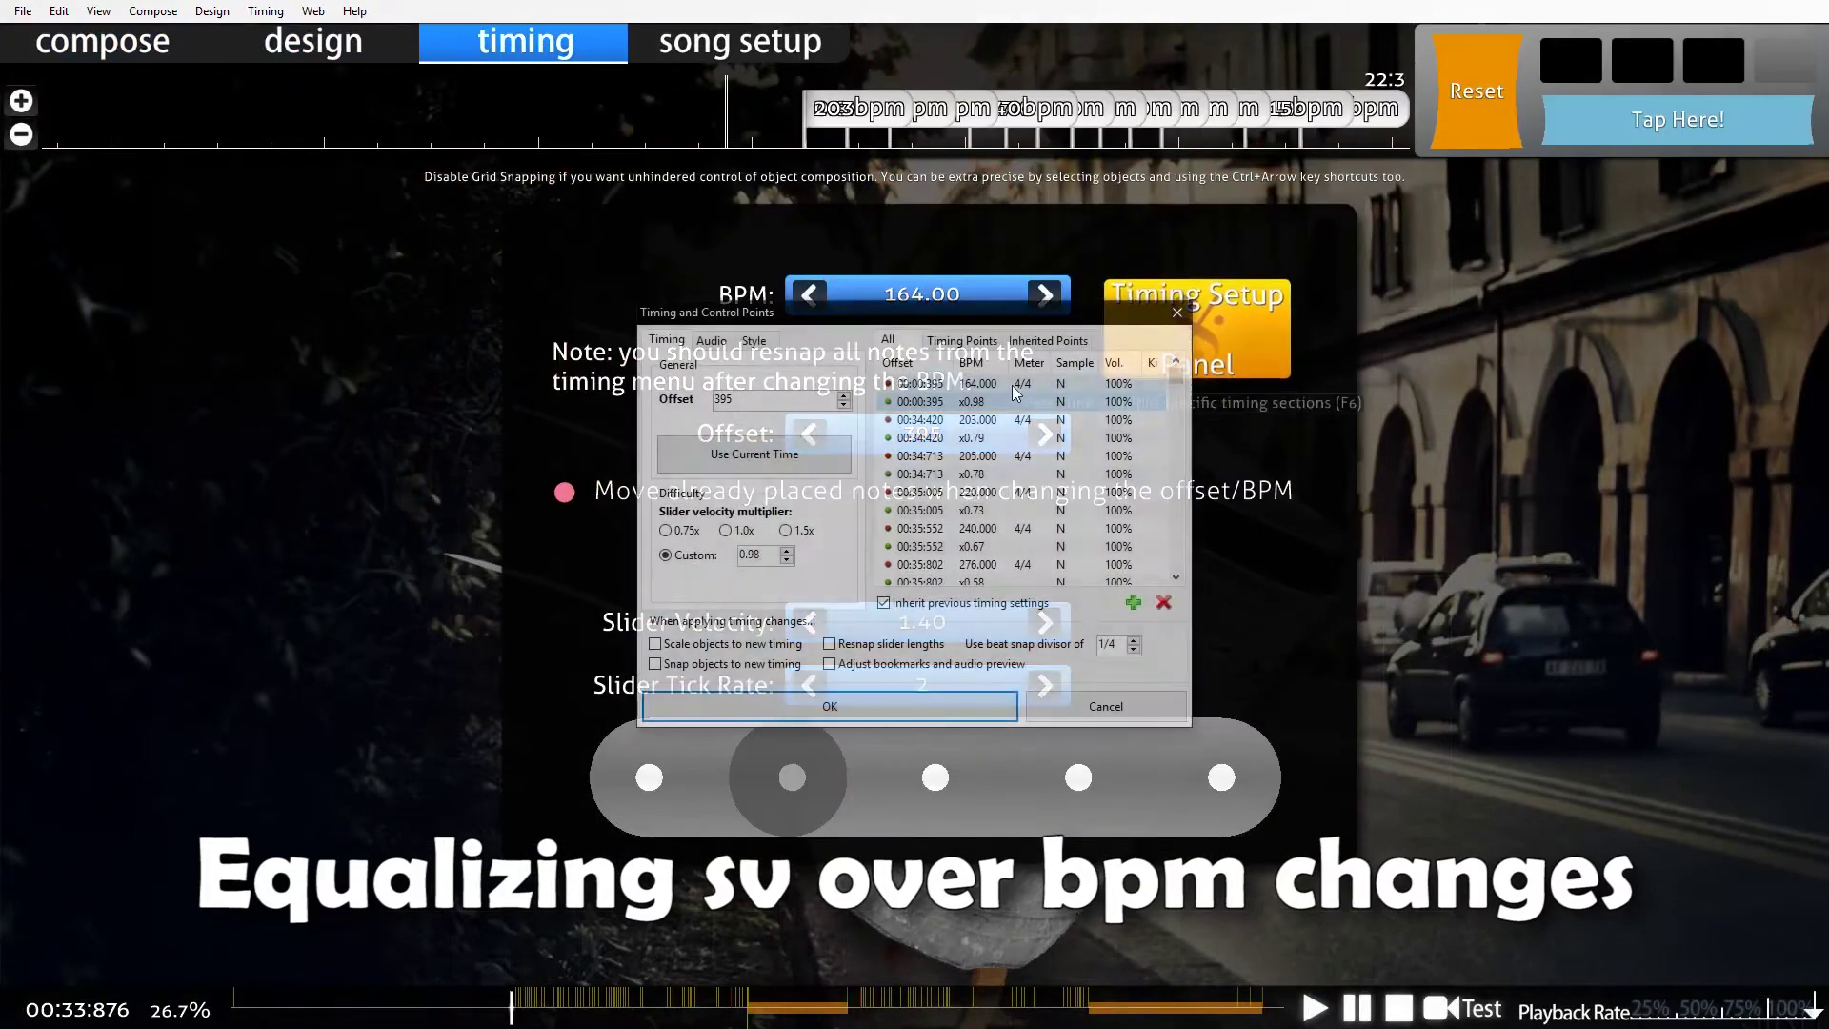
{"action": "scroll", "coordinate": [1024, 458], "scroll_direction": "down", "scroll_amount": 10}
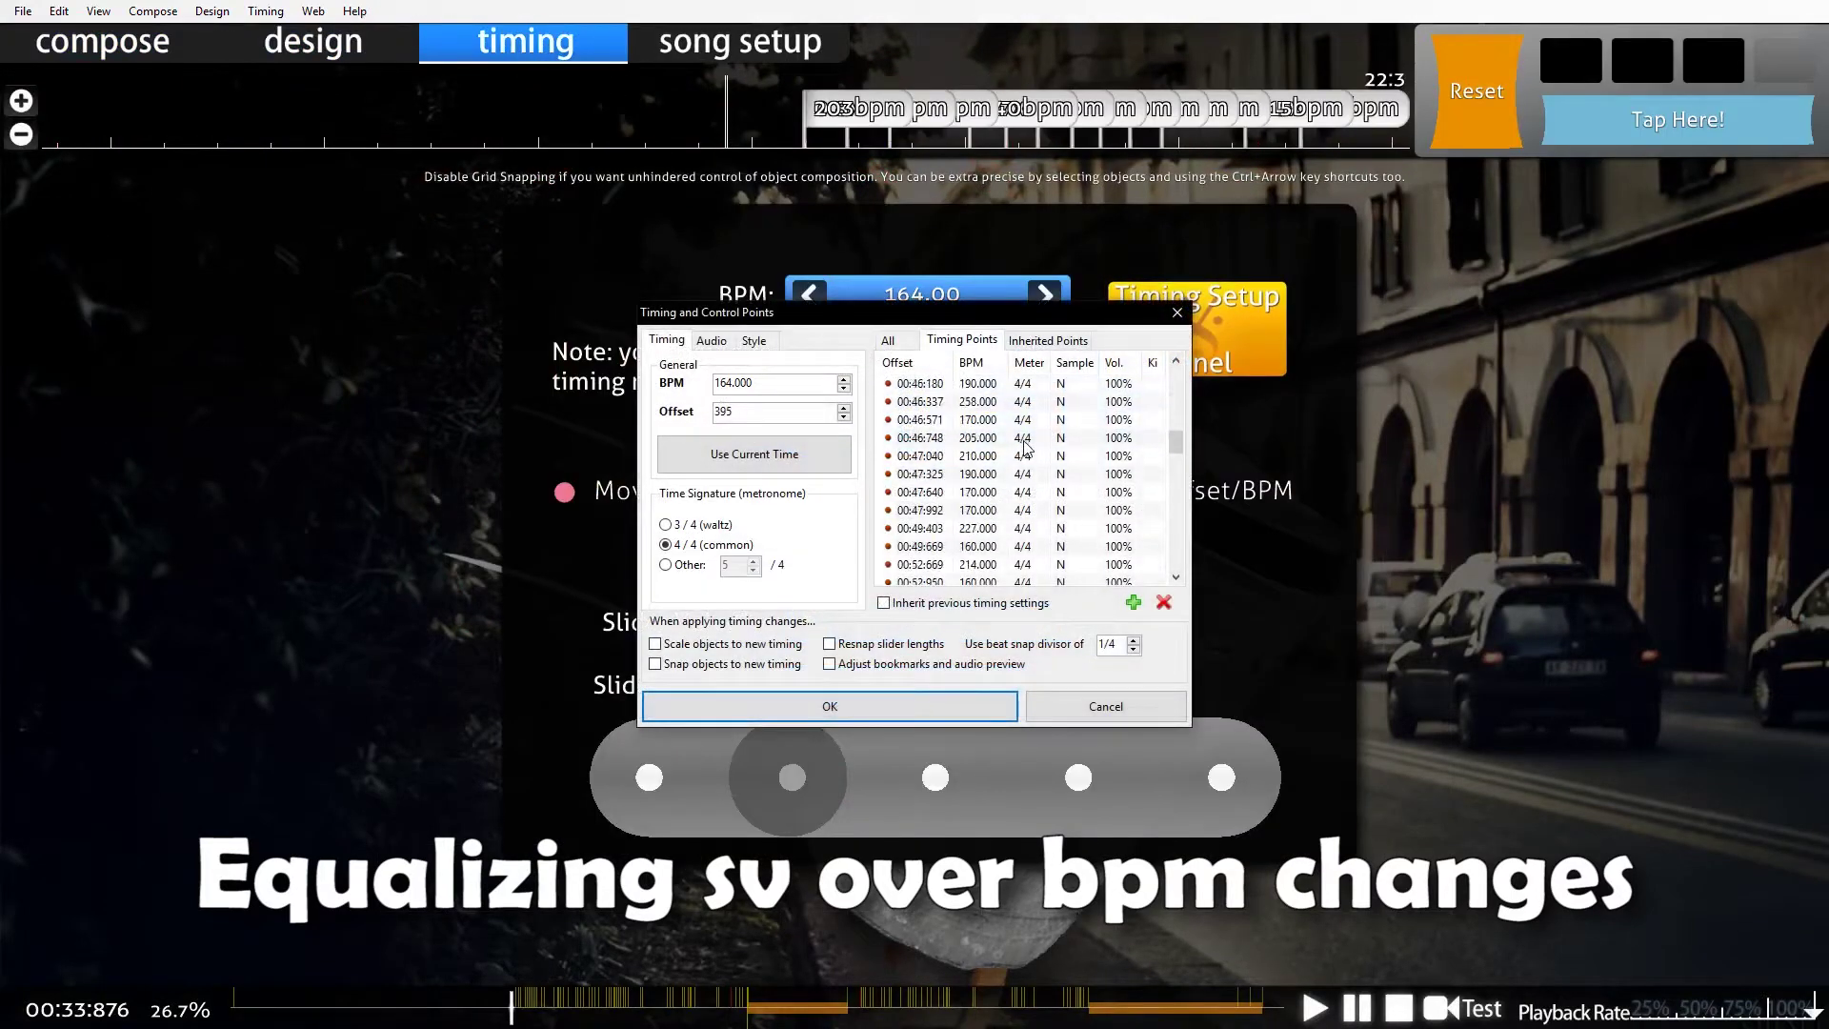
{"action": "scroll", "coordinate": [1019, 457], "scroll_direction": "up", "scroll_amount": 10}
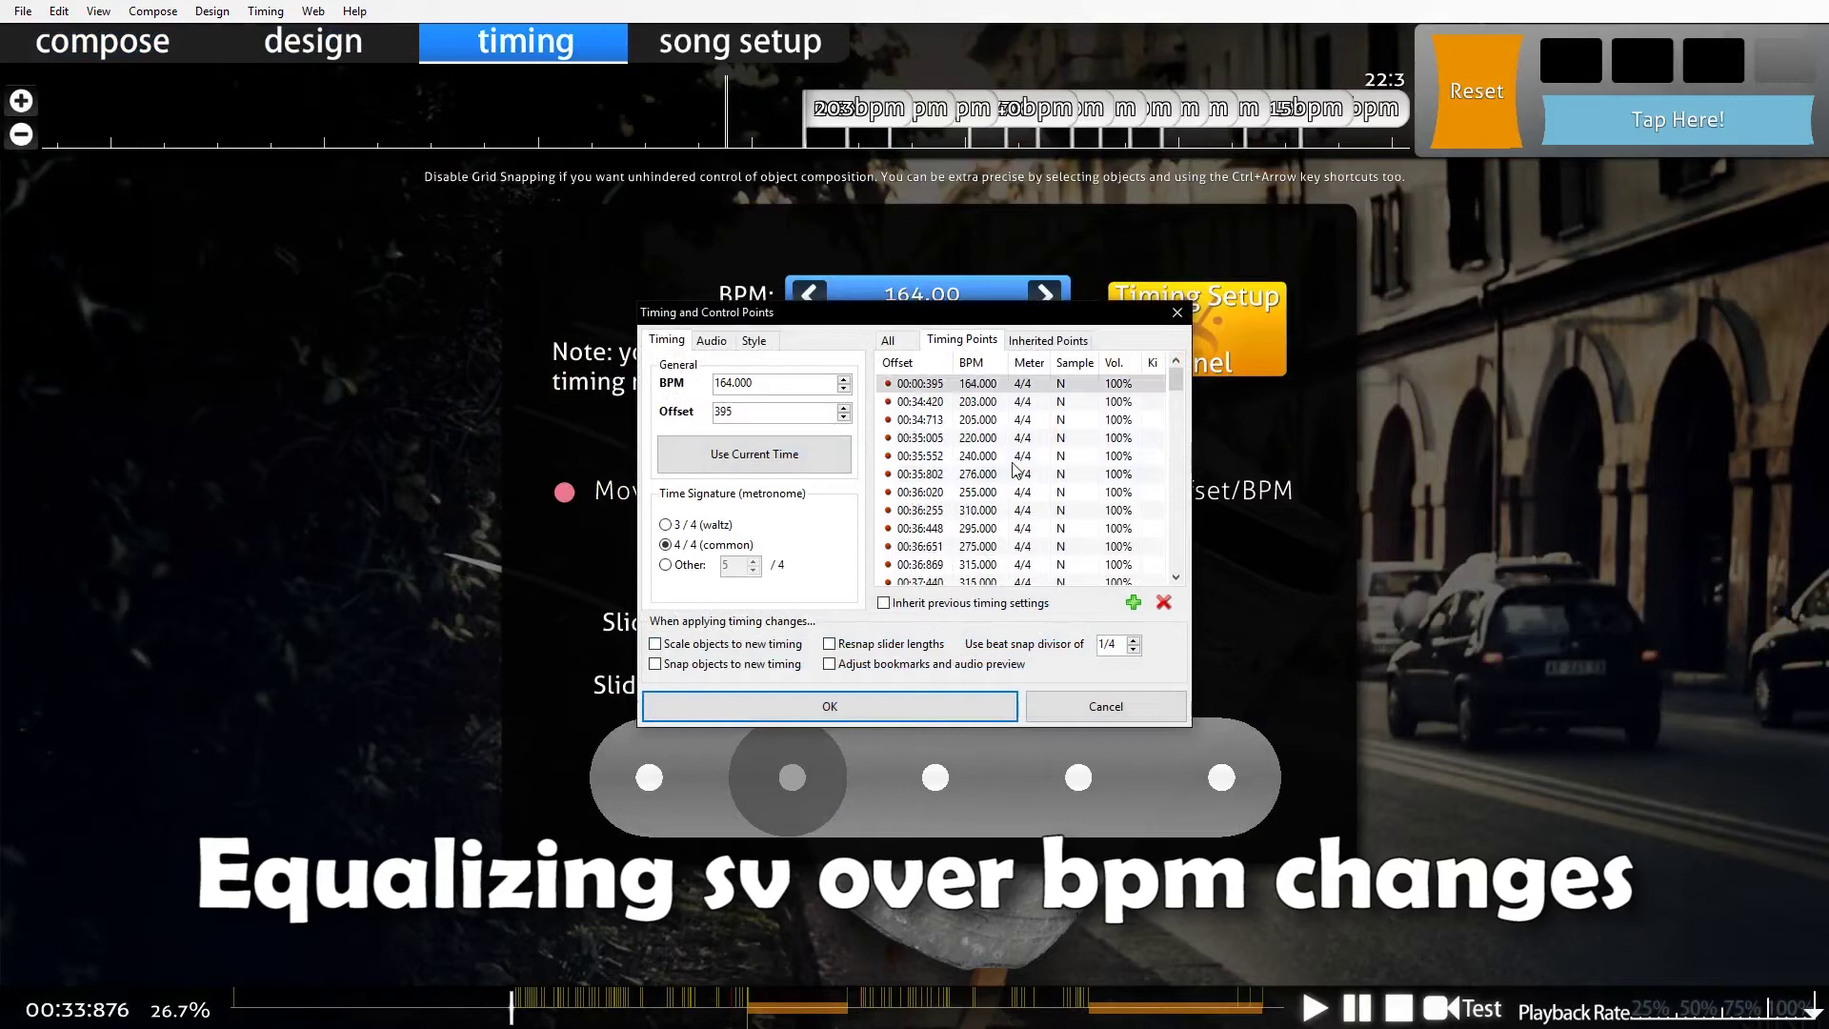
{"action": "scroll", "coordinate": [993, 410], "scroll_direction": "down", "scroll_amount": 15}
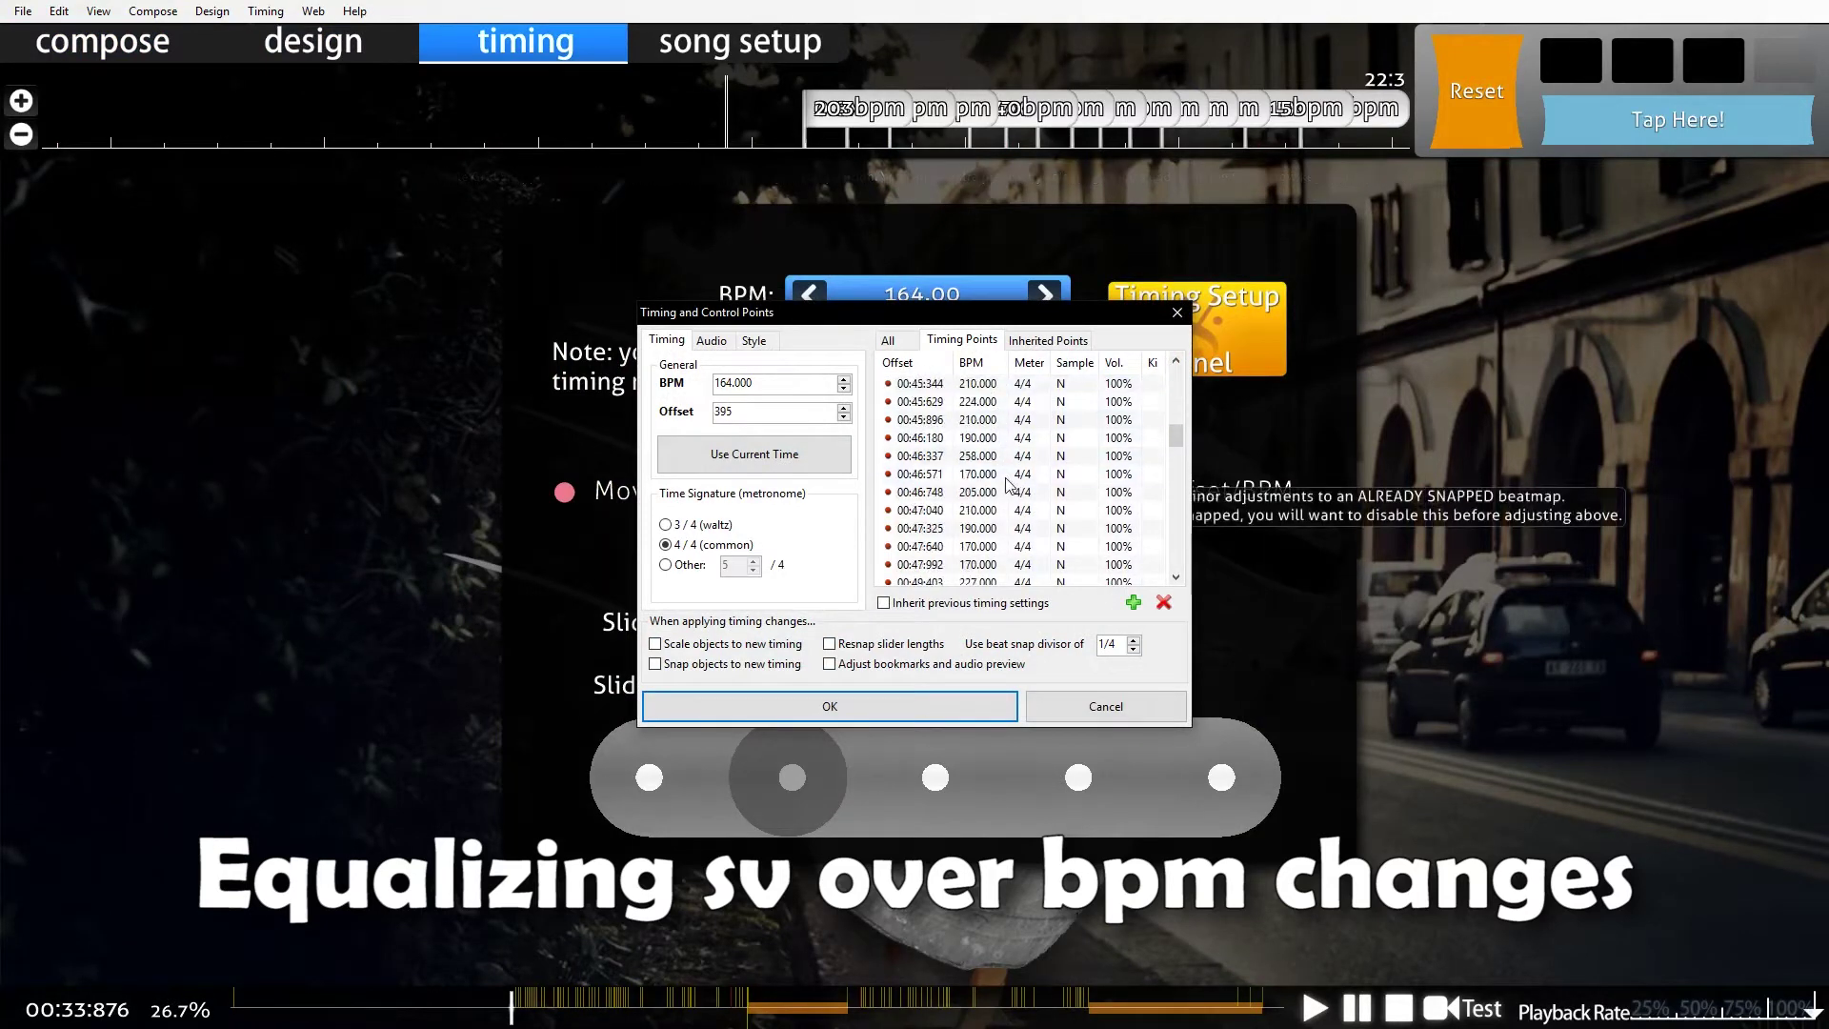
{"action": "scroll", "coordinate": [1015, 520], "scroll_direction": "down", "scroll_amount": 3}
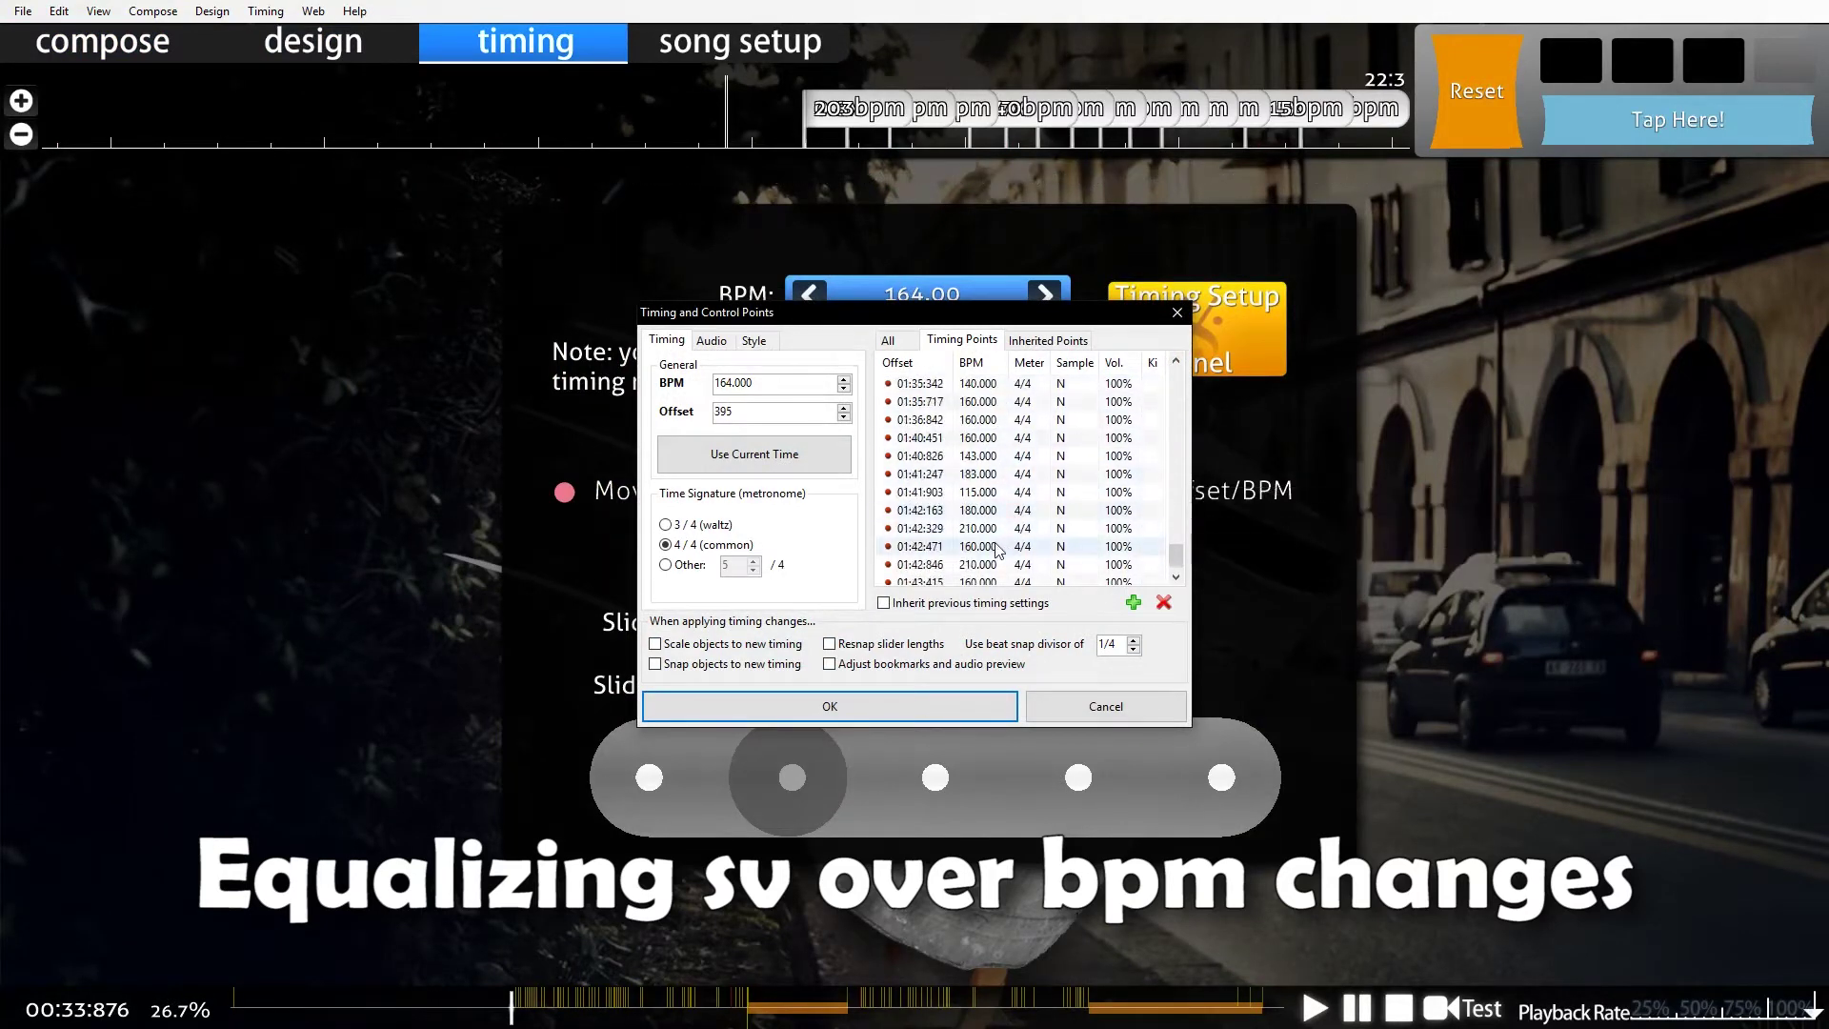
Finish reviewing the timing points list, close it, and test-play the map to view its scrolling across the BPM changes.
{"action": "scroll", "coordinate": [997, 550], "scroll_direction": "down", "scroll_amount": 1}
{"action": "left_click", "coordinate": [997, 548]}
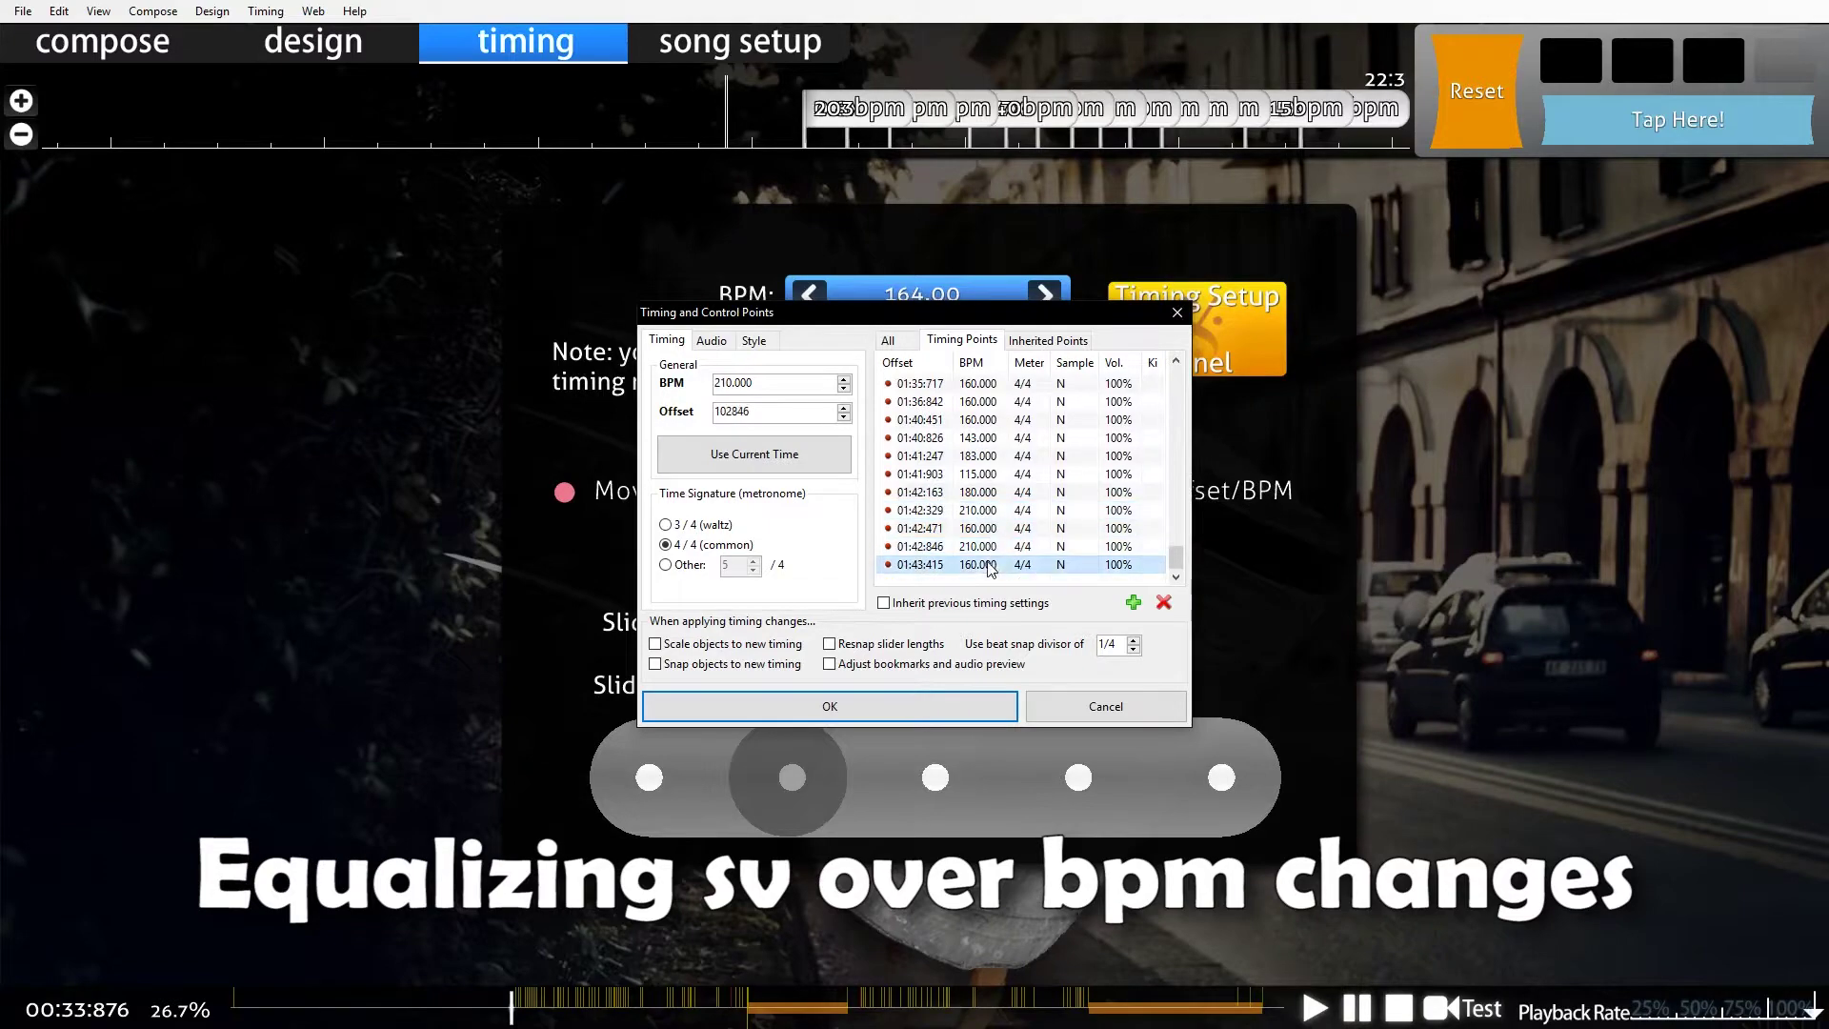
{"action": "left_click", "coordinate": [962, 706]}
{"action": "key", "text": "F1"}
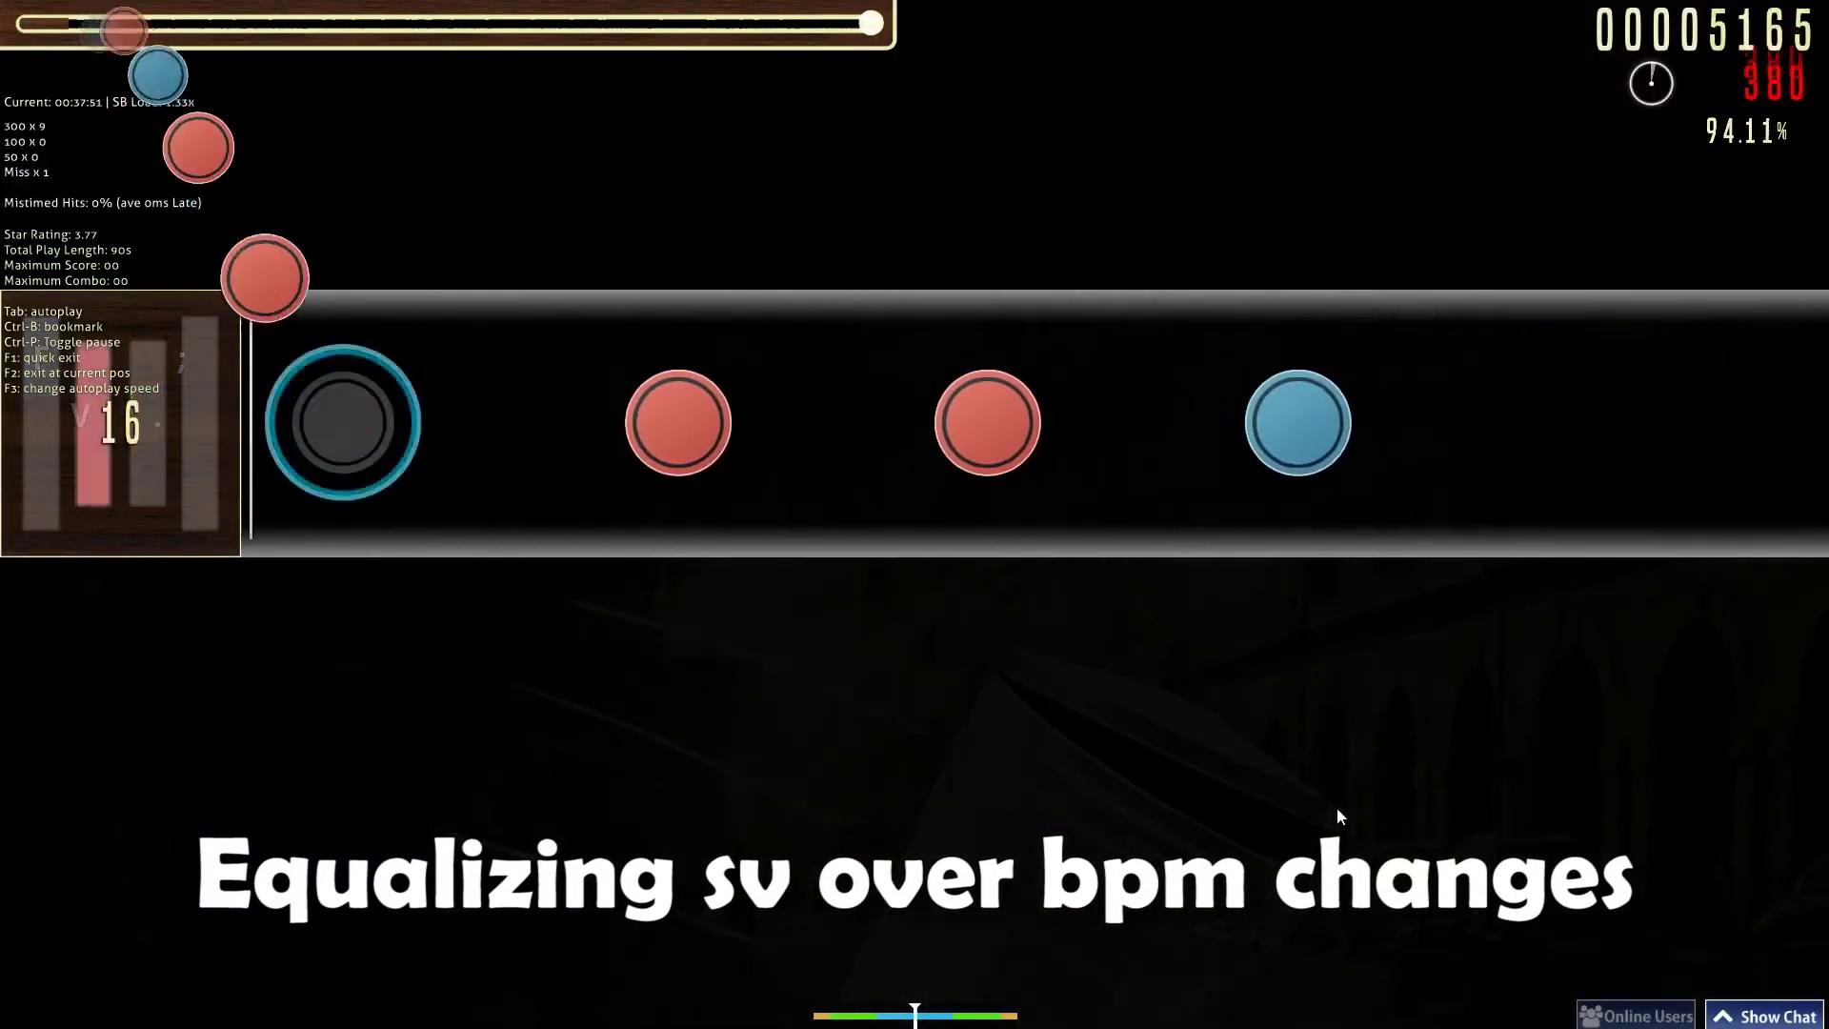
{"action": "key", "text": "F1"}
Switch to Manage Beatmap and view the BPM, SV and type fields of the Slider Velocity Equalizer for all timing points.
{"action": "key", "text": "alt+Tab"}
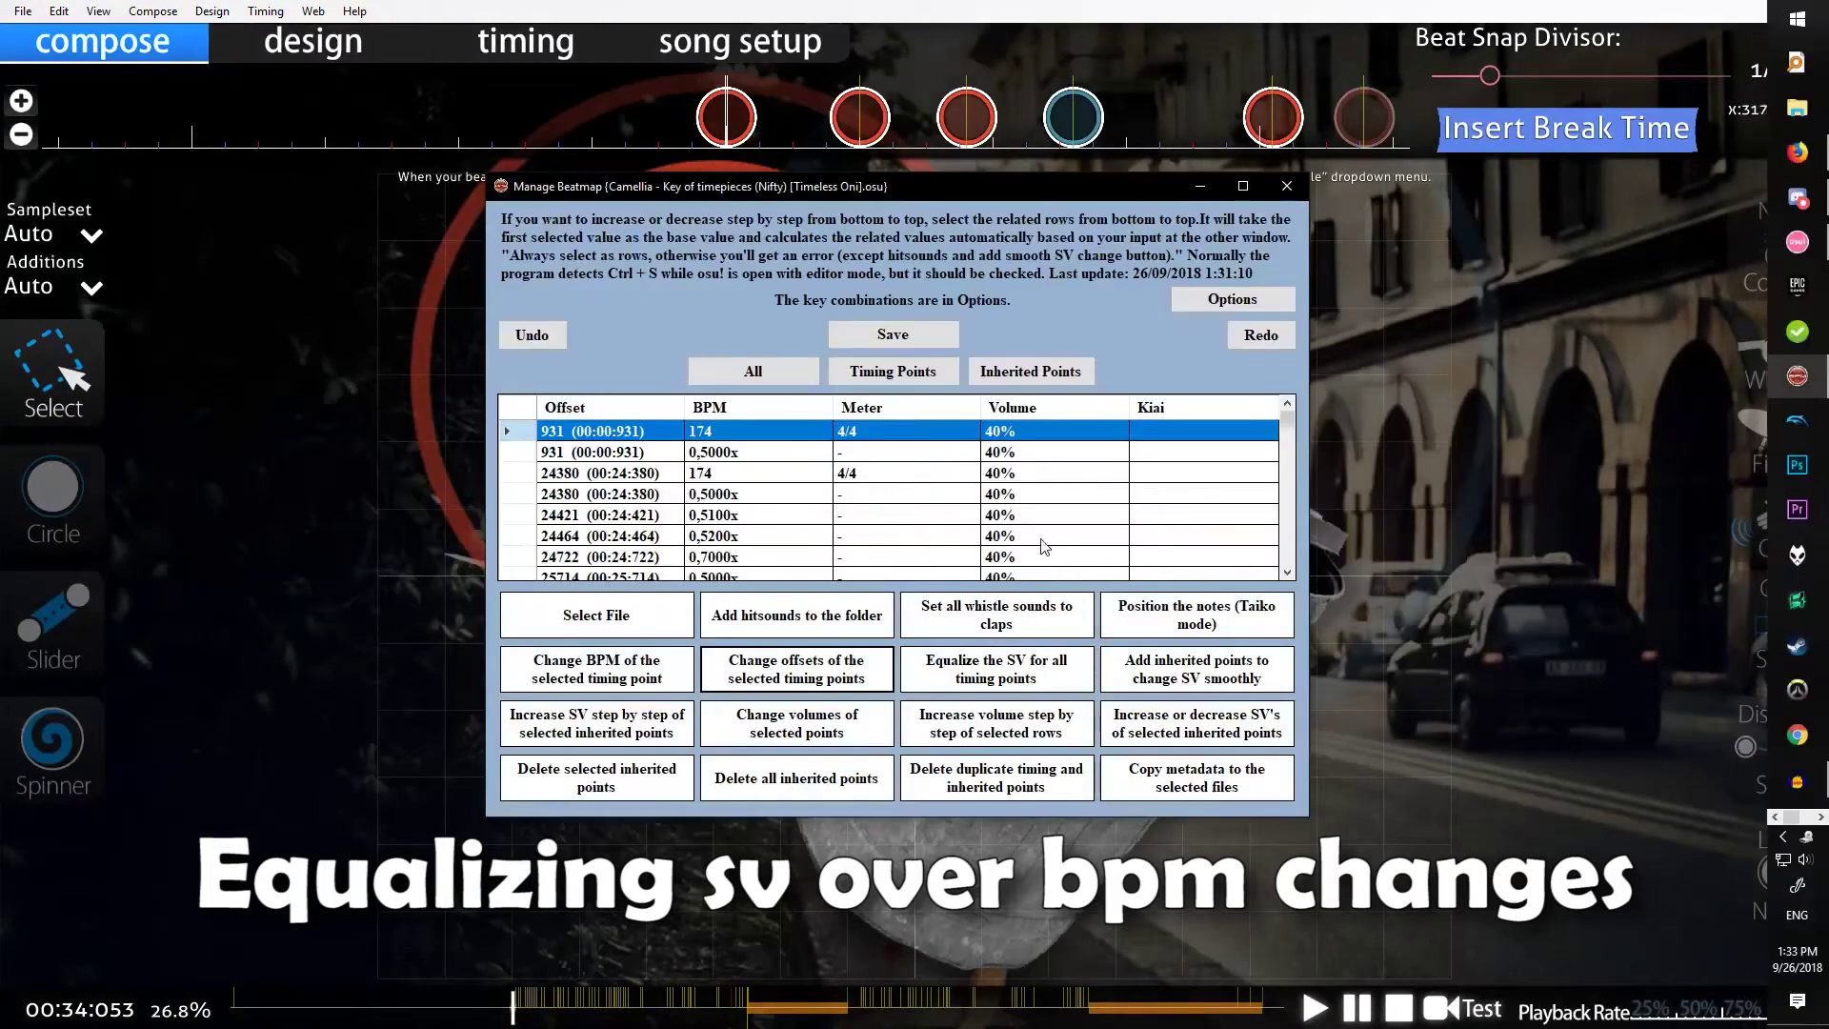
{"action": "left_click", "coordinate": [1014, 679]}
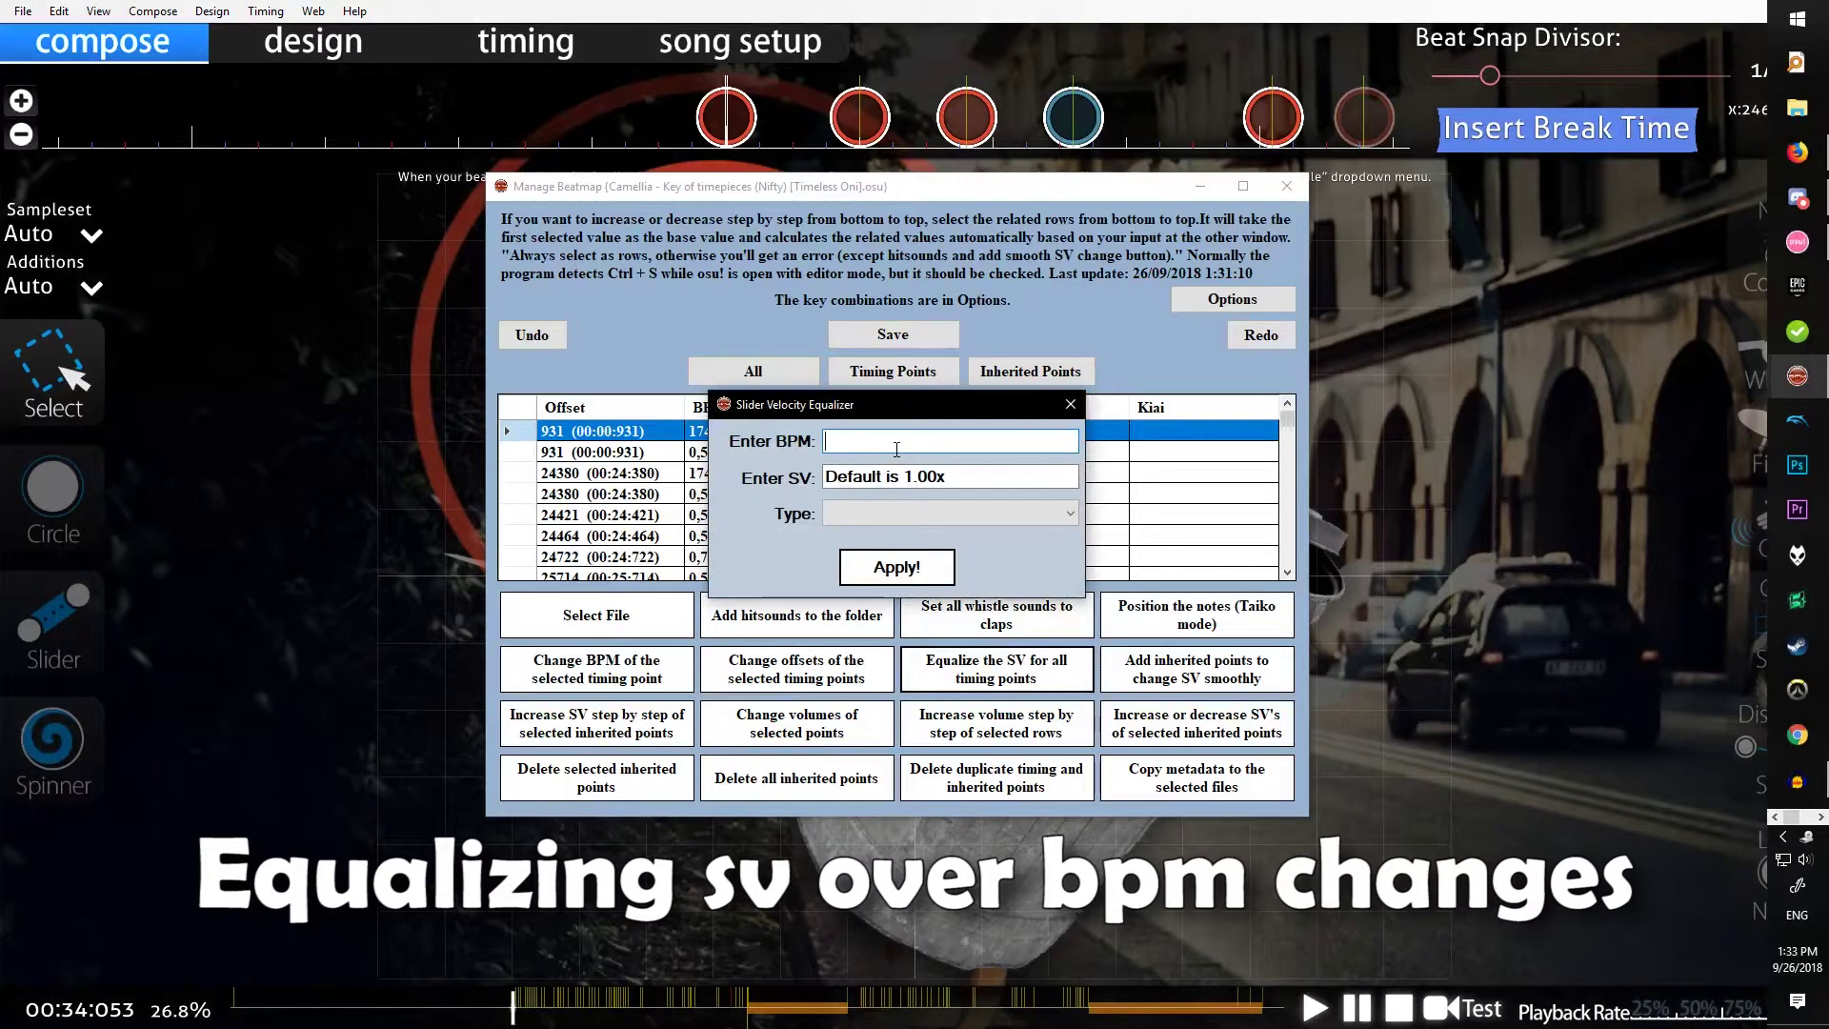
{"action": "type", "text": "1"}
{"action": "left_click", "coordinate": [911, 480]}
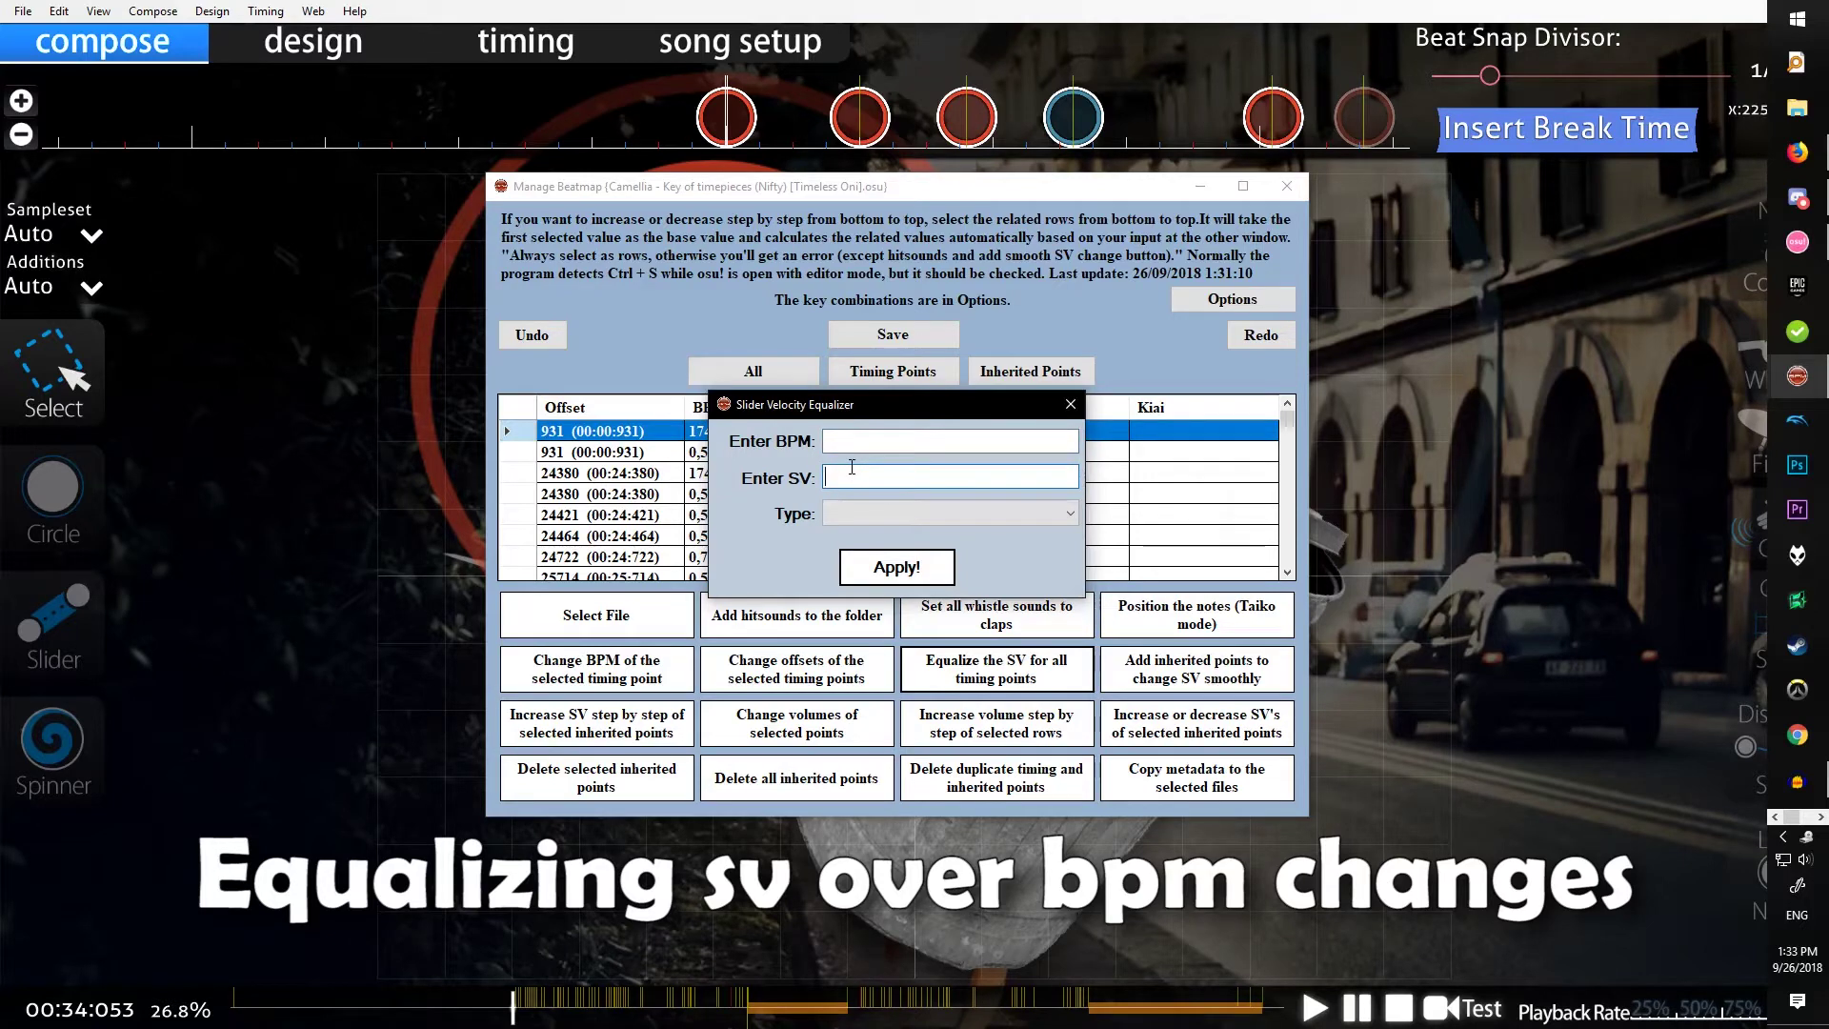
{"action": "left_click", "coordinate": [962, 520]}
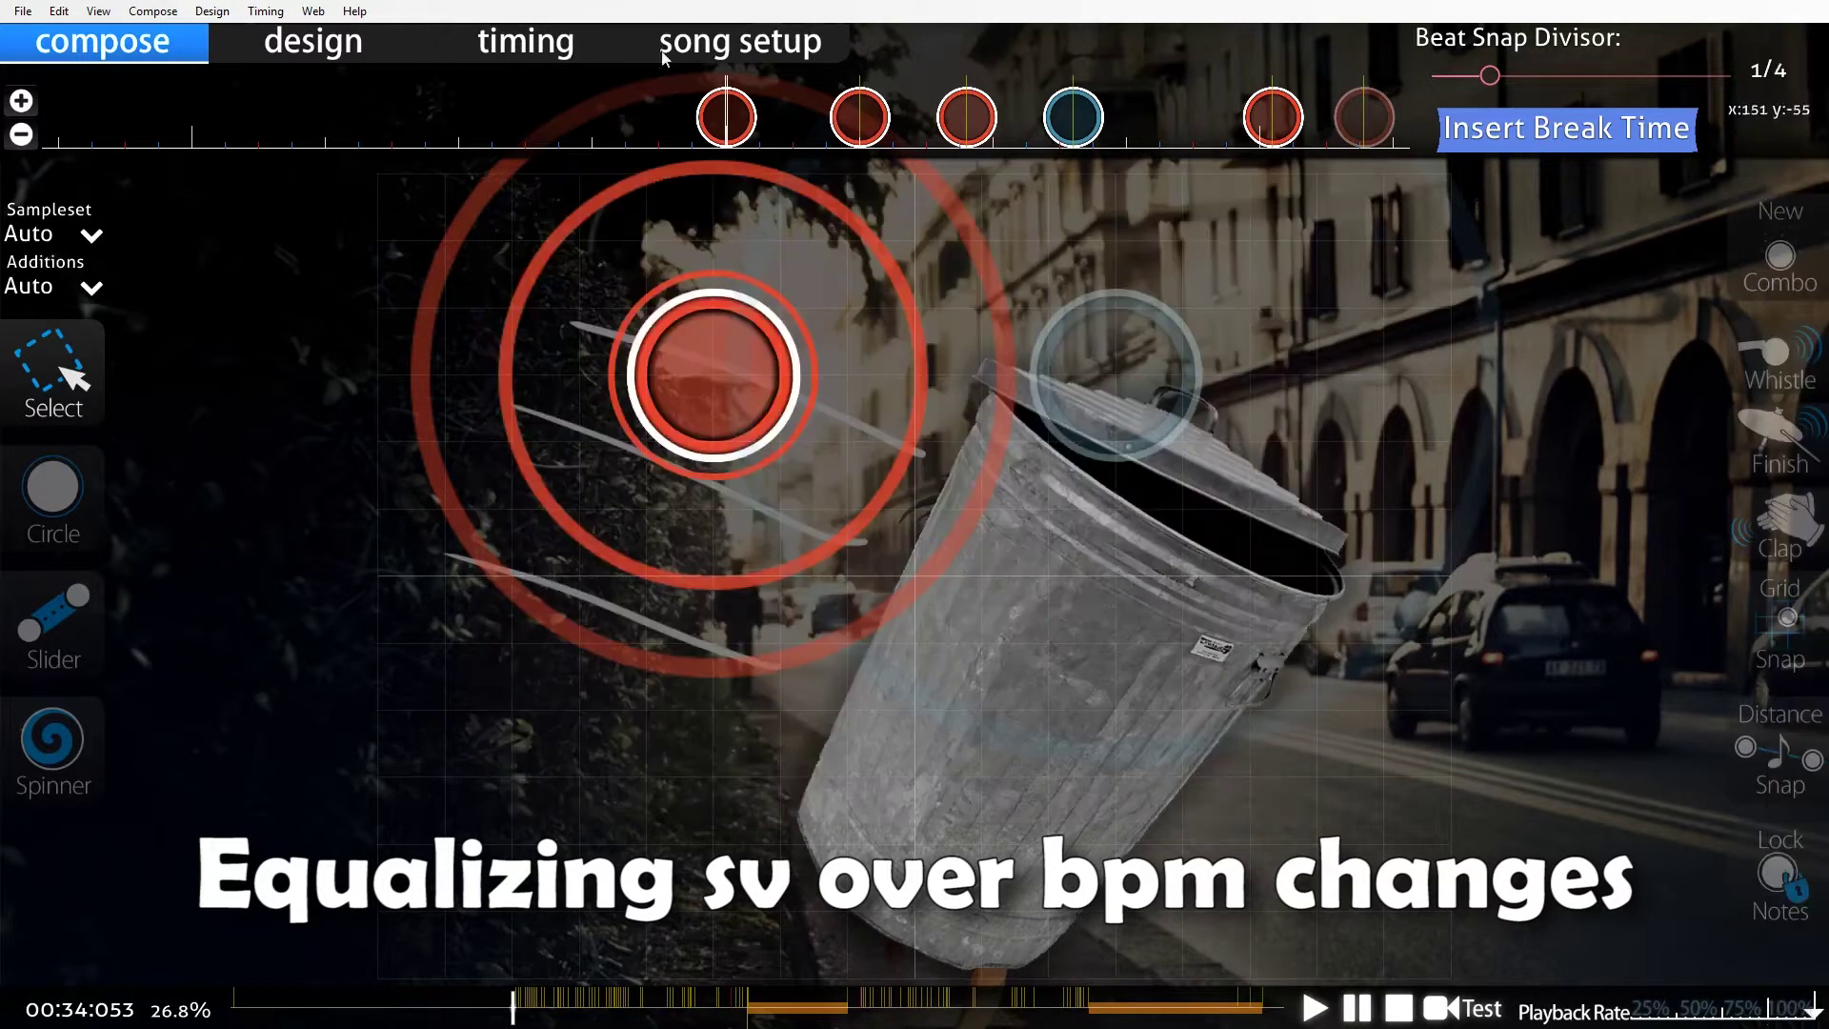
Review the BPM changes in the osu! editor's timing points list again and return to the compose view.
{"action": "left_click", "coordinate": [525, 41]}
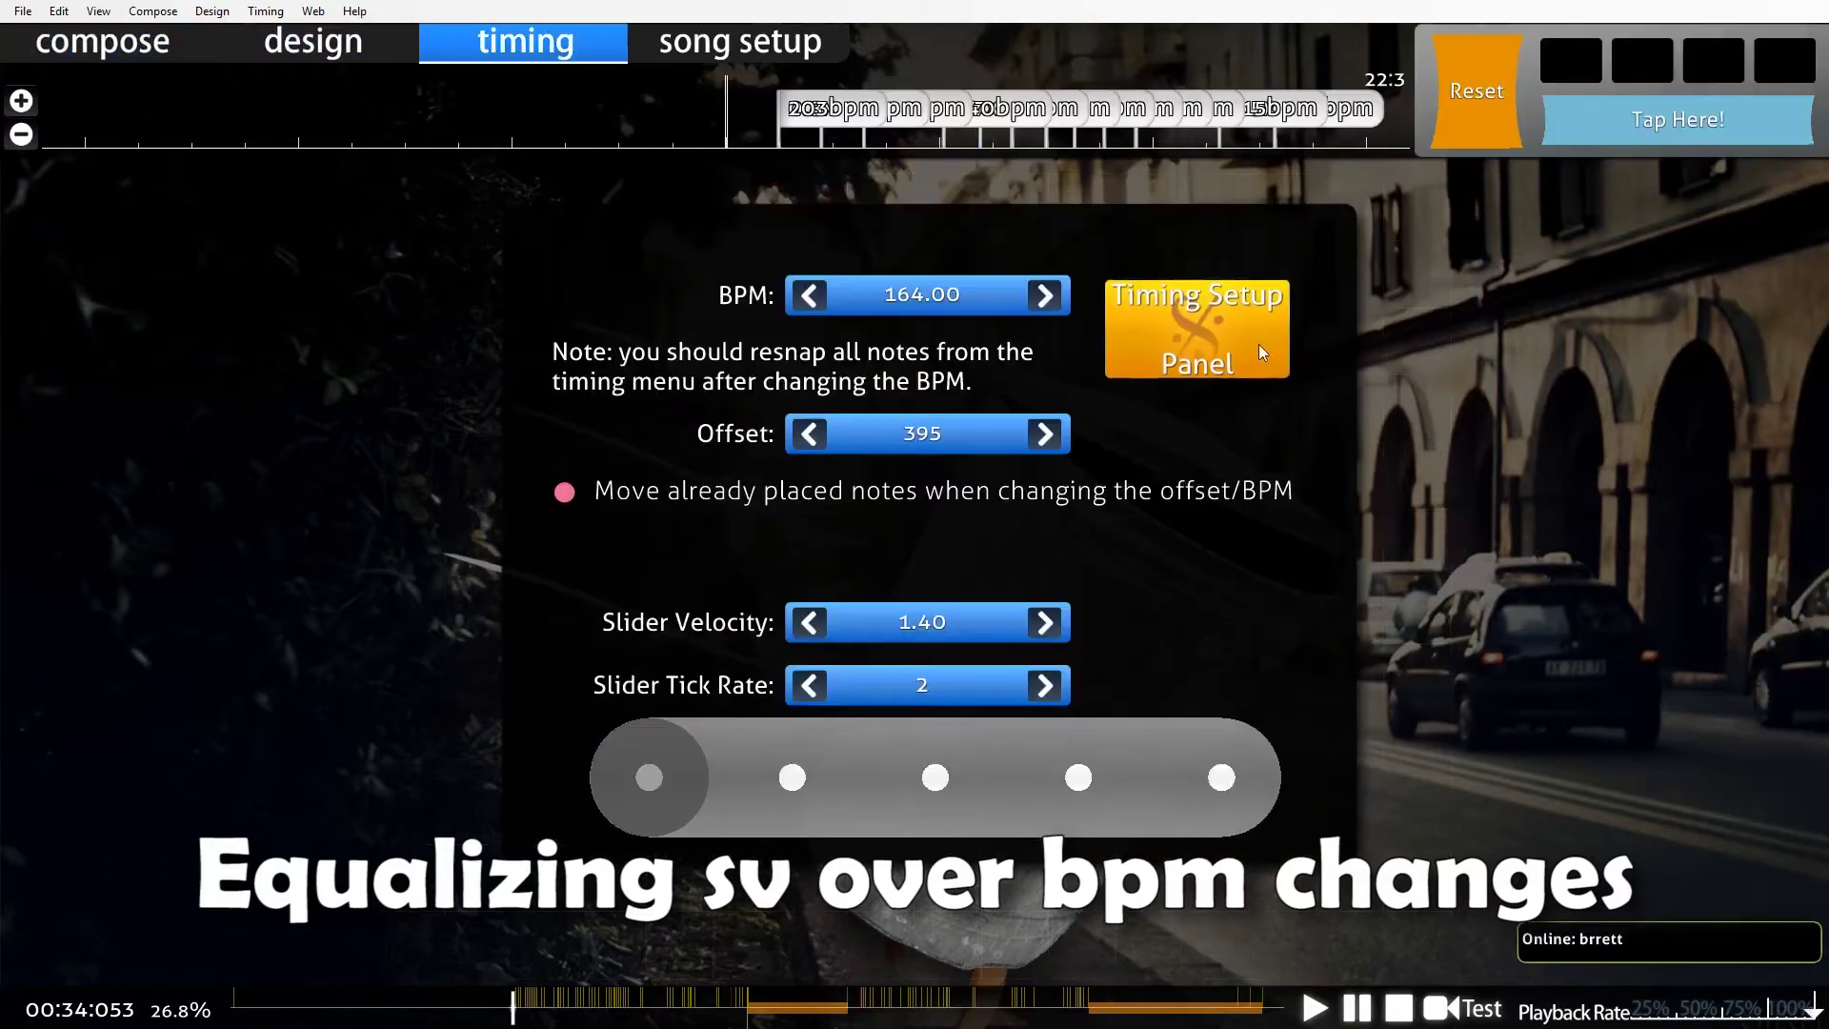
{"action": "left_click", "coordinate": [1192, 334]}
{"action": "left_click", "coordinate": [962, 340]}
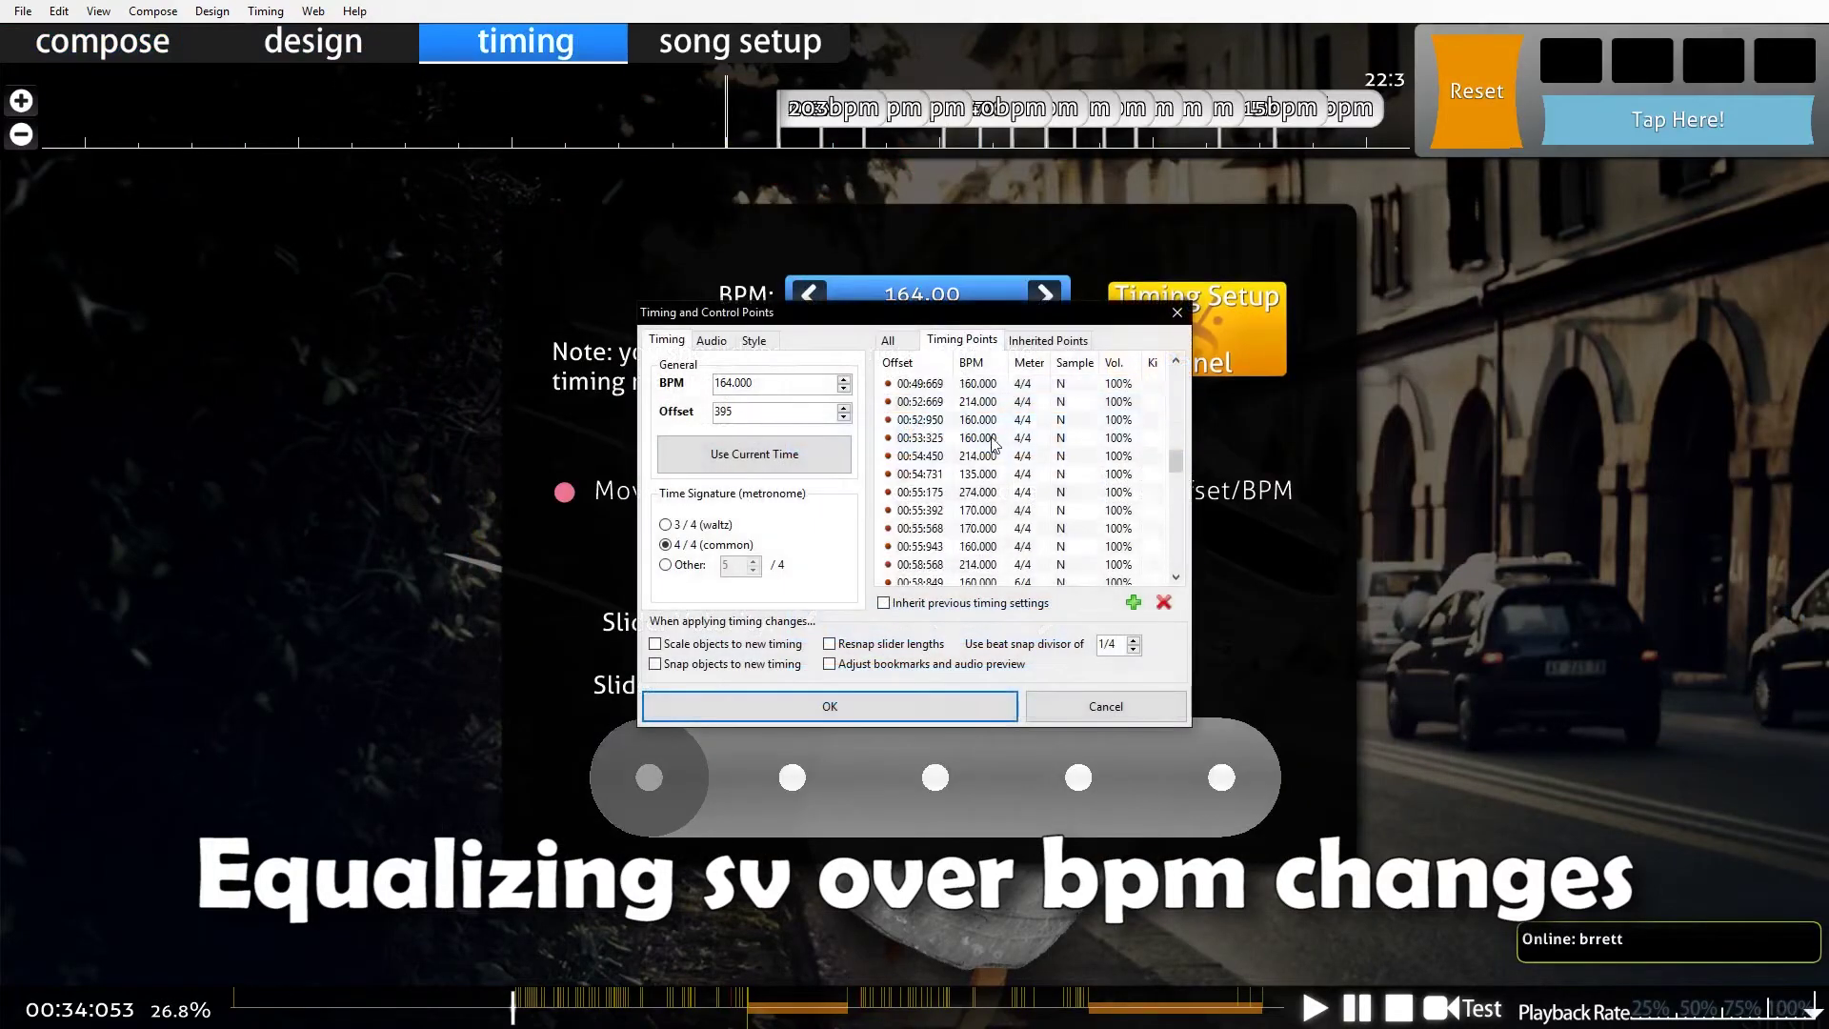
{"action": "left_click", "coordinate": [913, 688]}
{"action": "key", "text": "F1"}
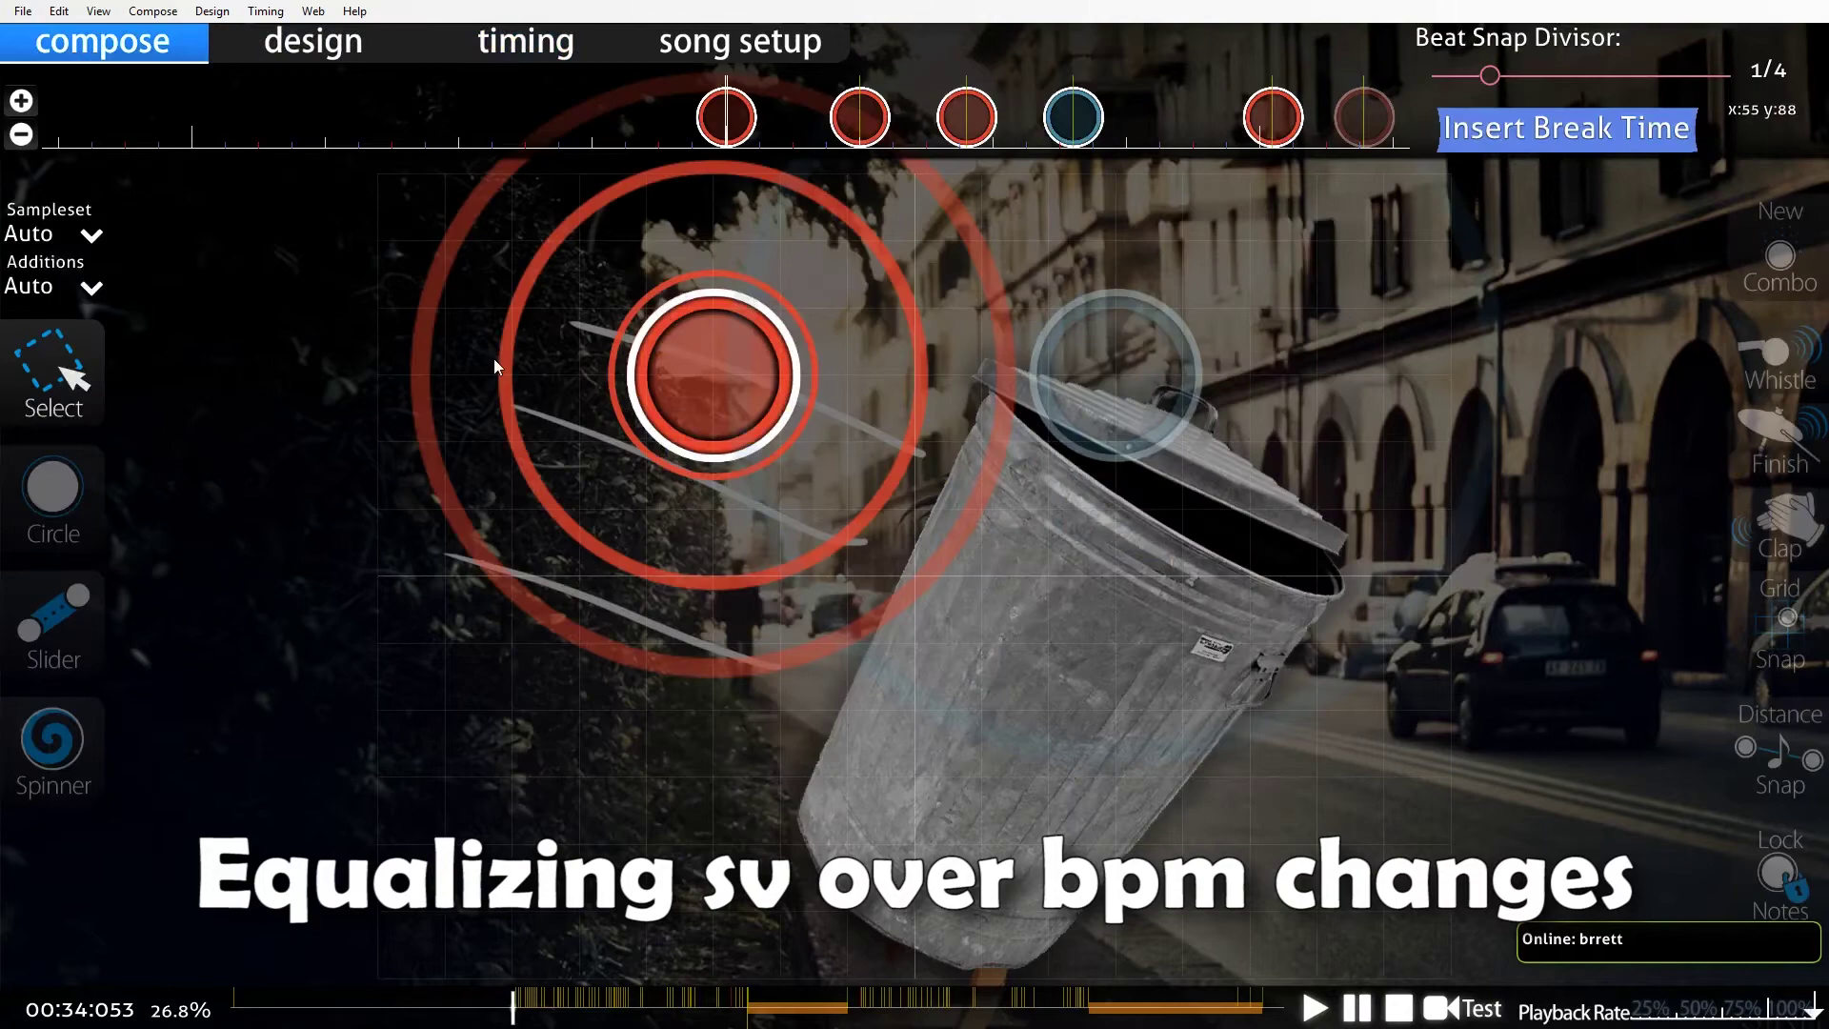
Choose the "Add (remove all SV)" type in Manage Beatmap's Slider Velocity Equalizer and close it without applying.
{"action": "key", "text": "alt+Tab"}
{"action": "key", "text": "Return"}
{"action": "left_click", "coordinate": [950, 512]}
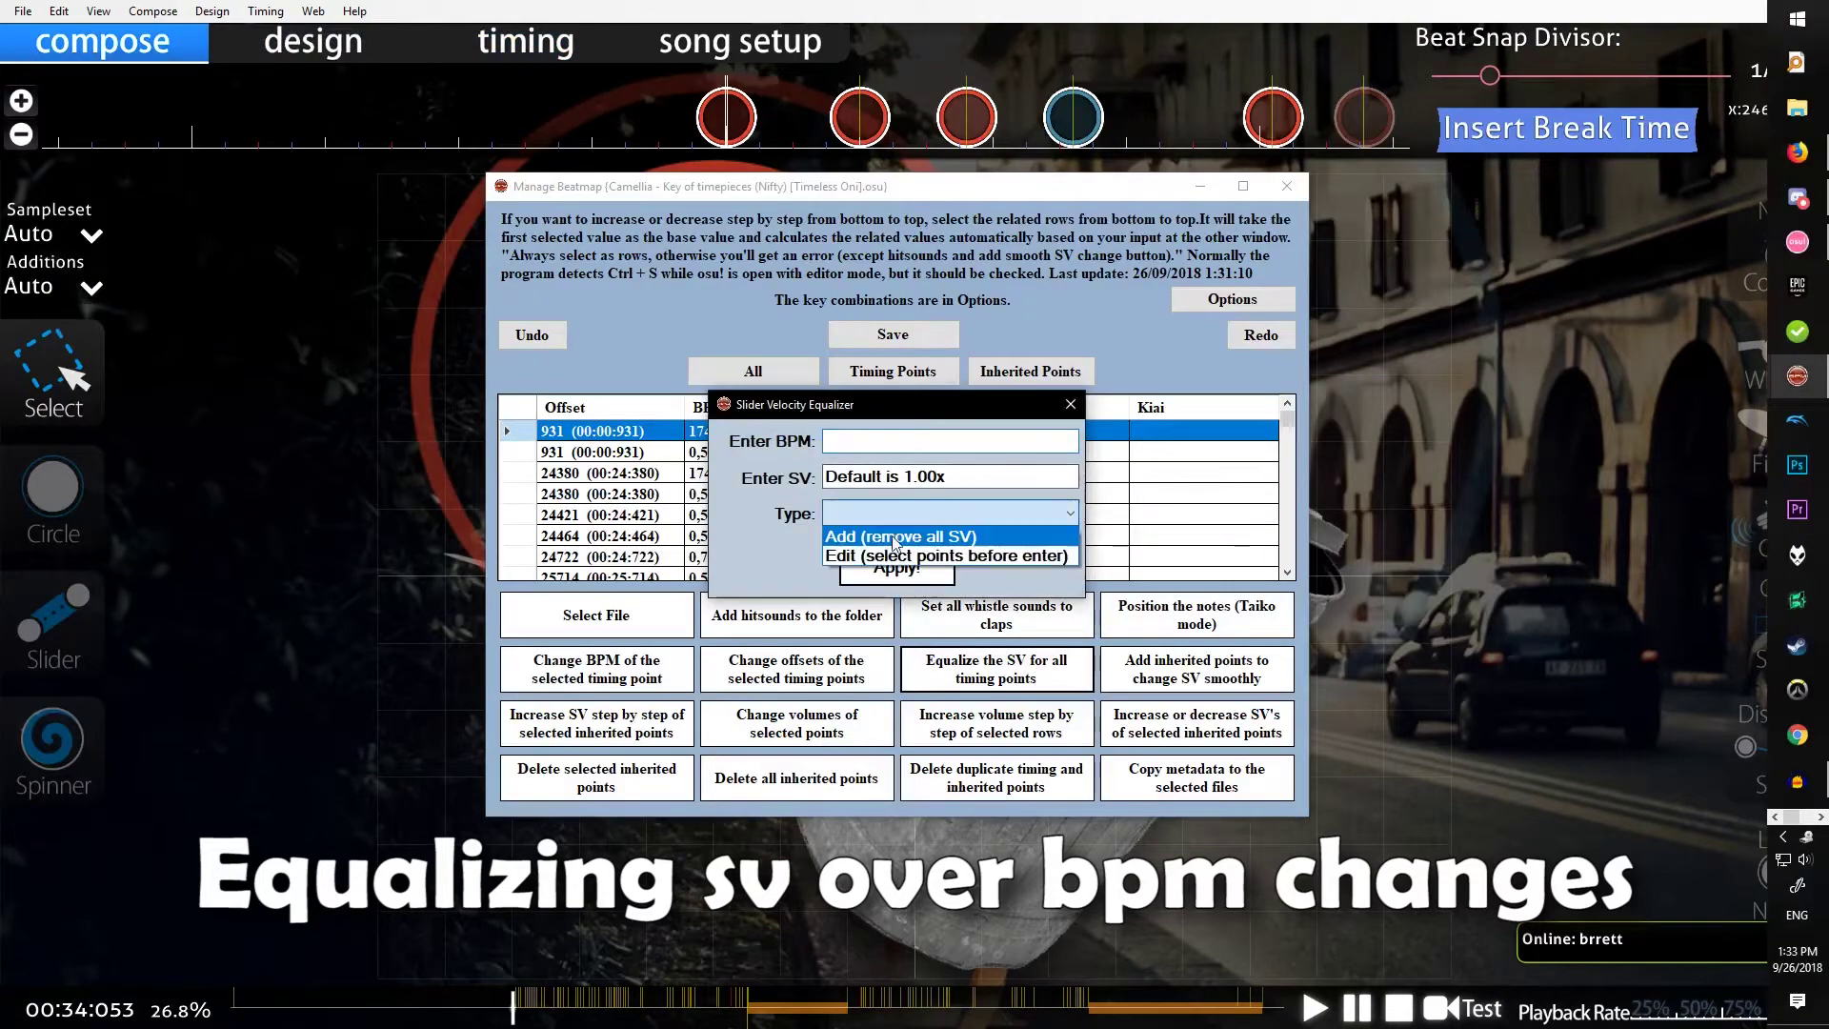
{"action": "left_click", "coordinate": [891, 534]}
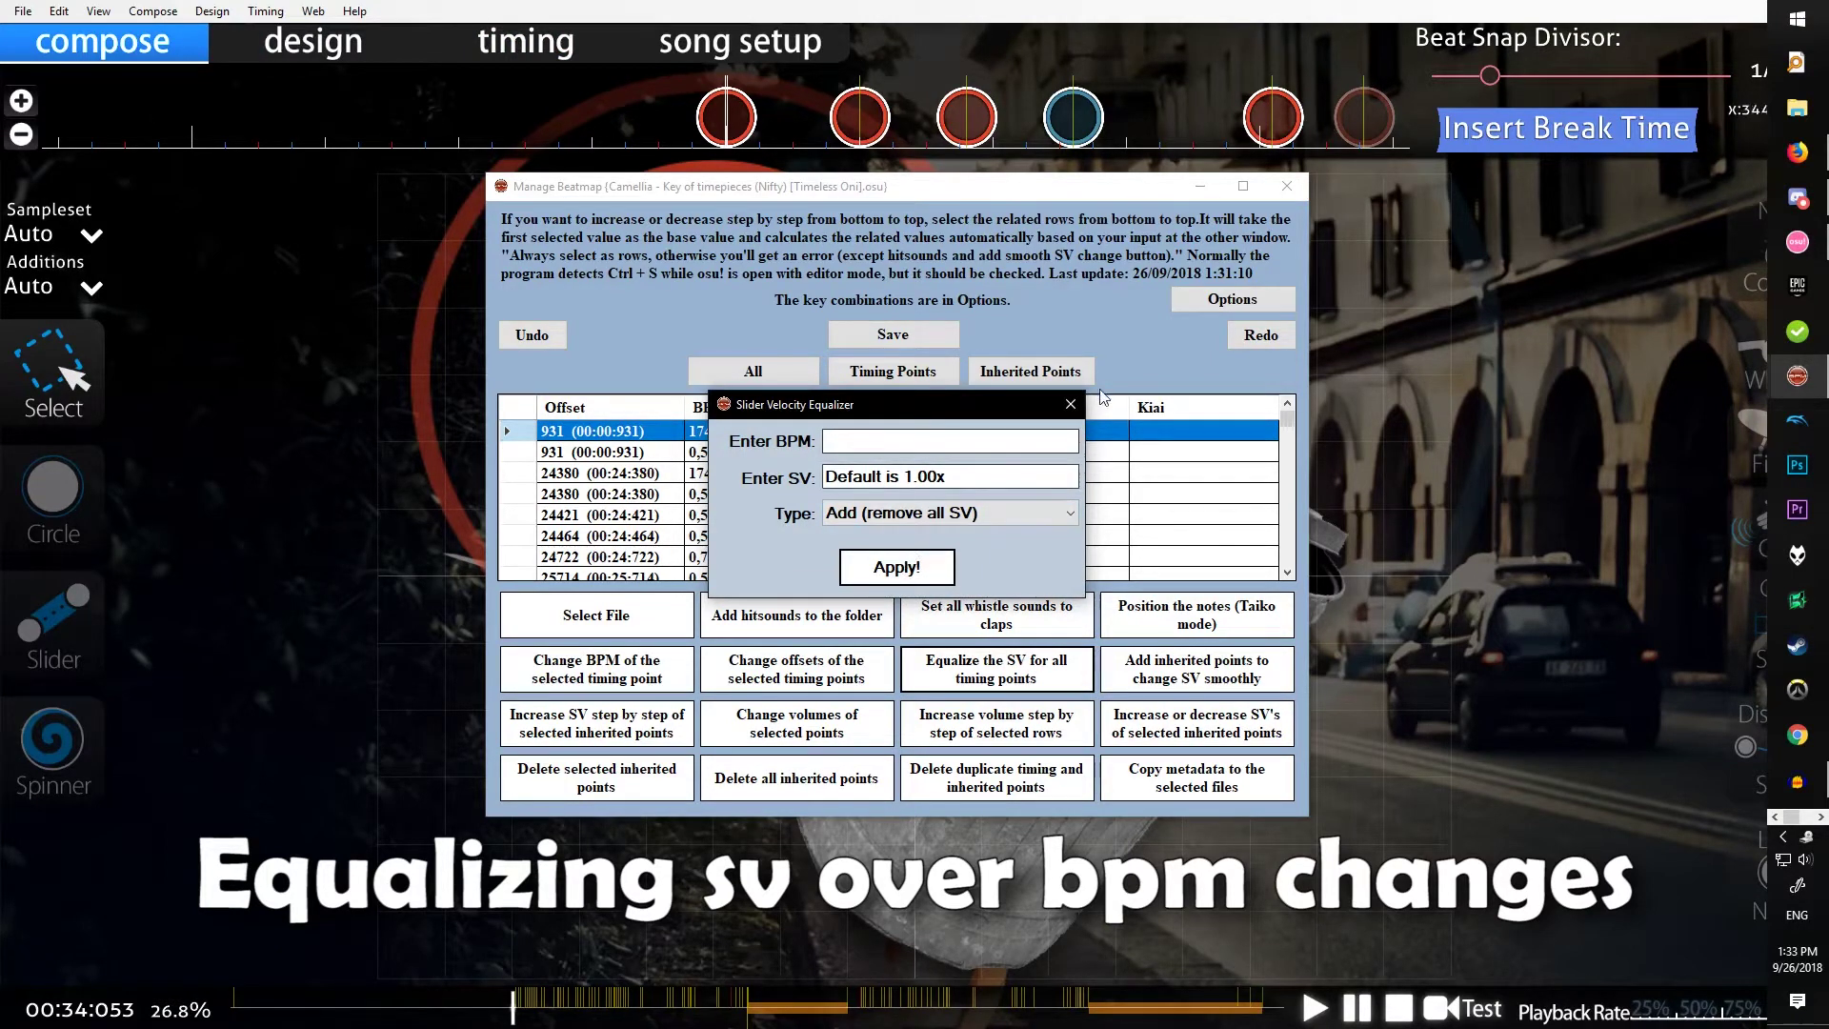
{"action": "left_click", "coordinate": [1071, 406]}
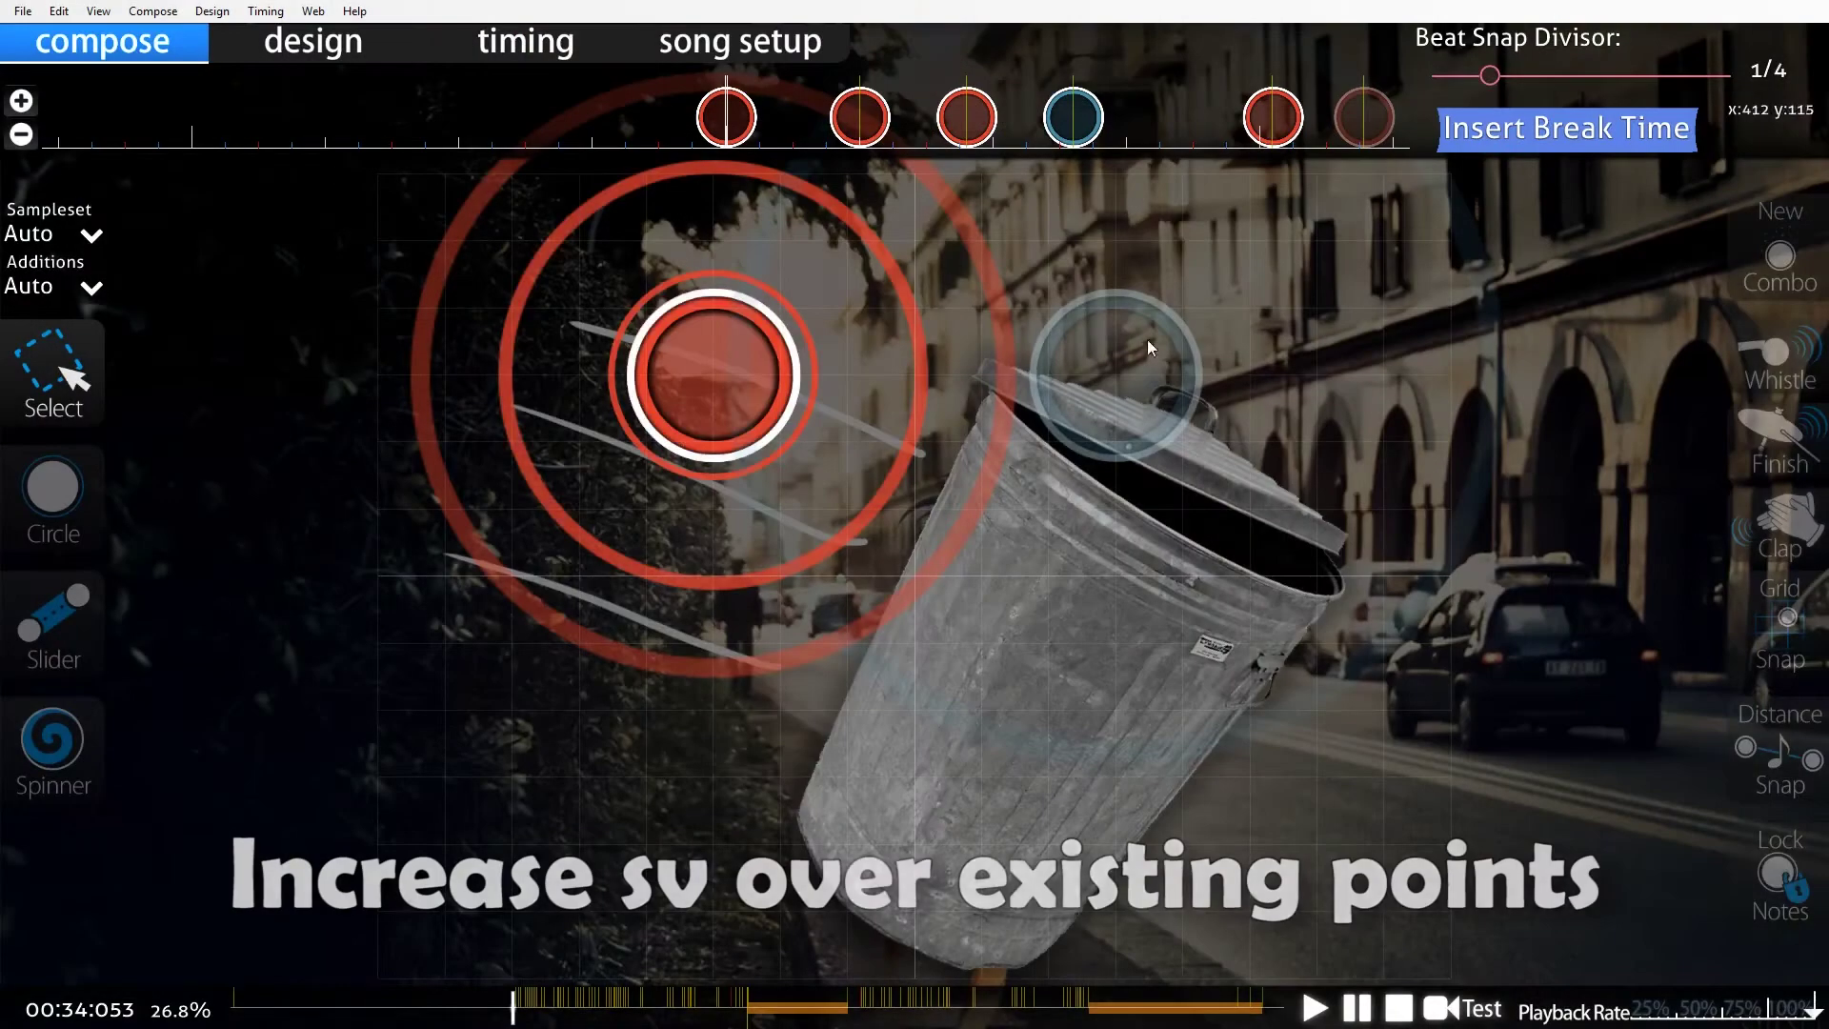
Compare the map's inherited points with its timing points in the osu! editor's Timing and Control Points window, and close it.
{"action": "key", "text": "F3"}
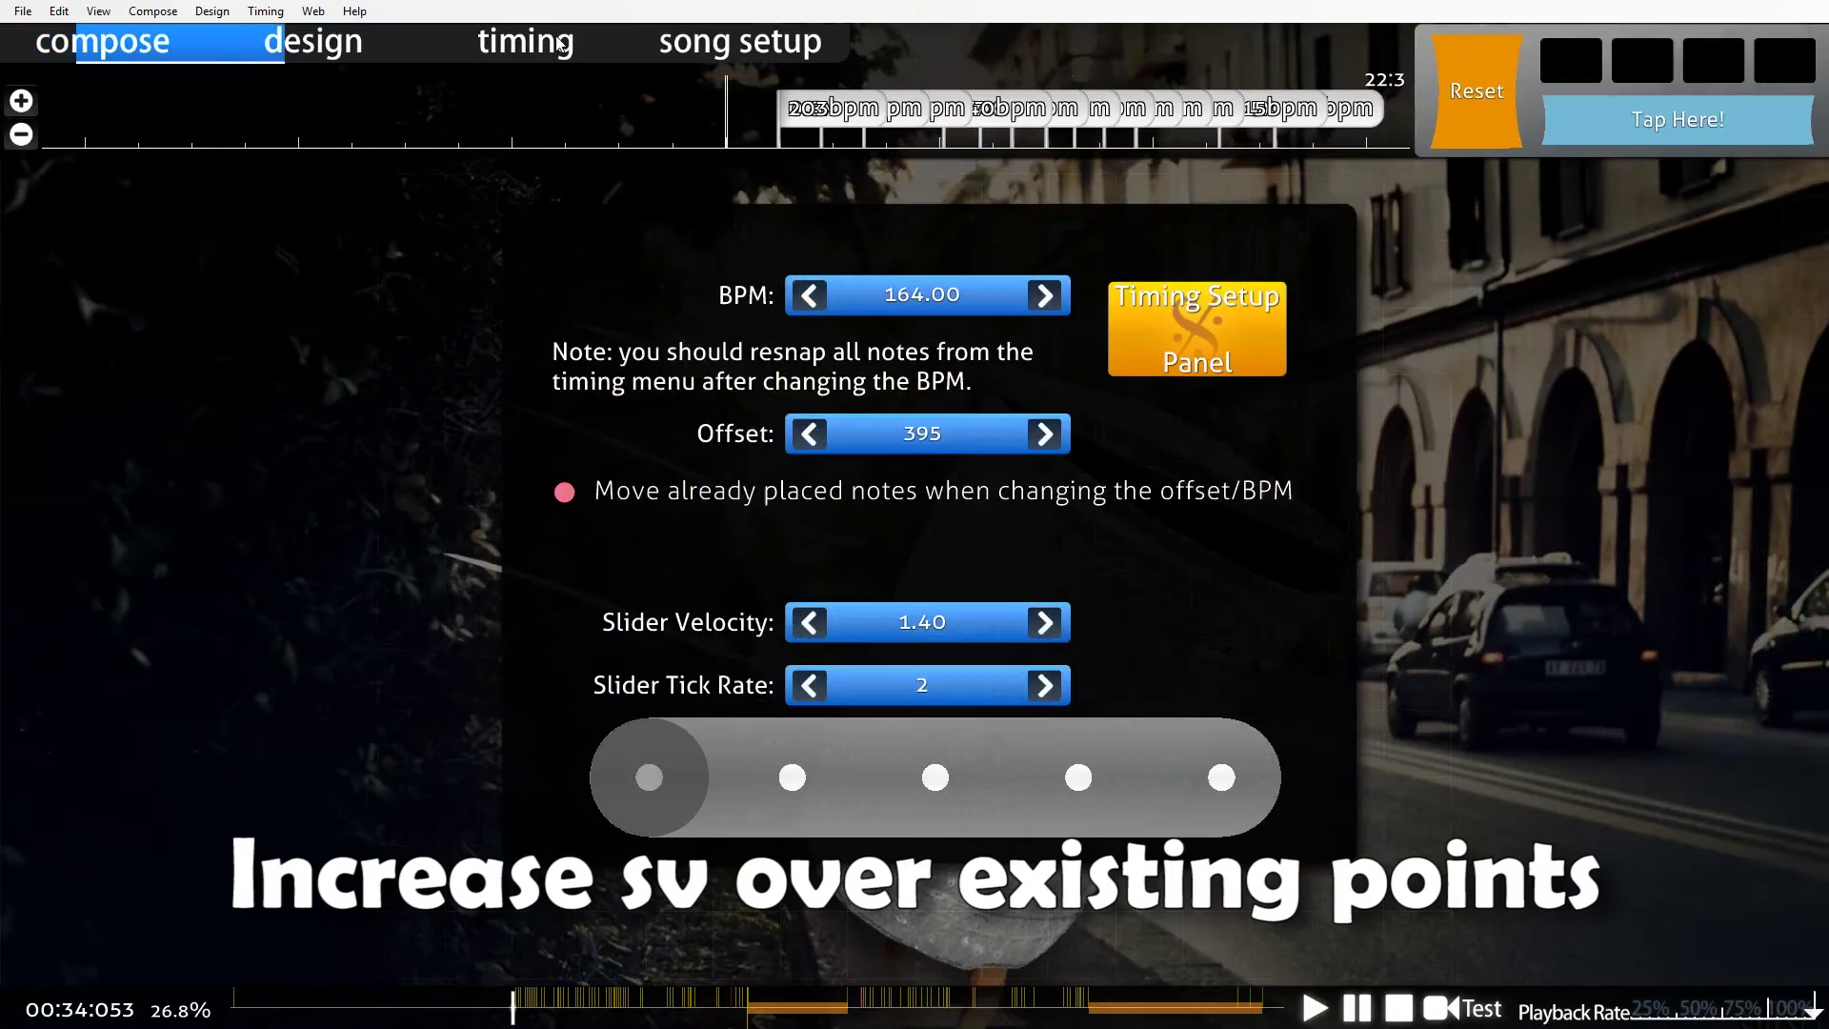
{"action": "left_click", "coordinate": [1147, 345]}
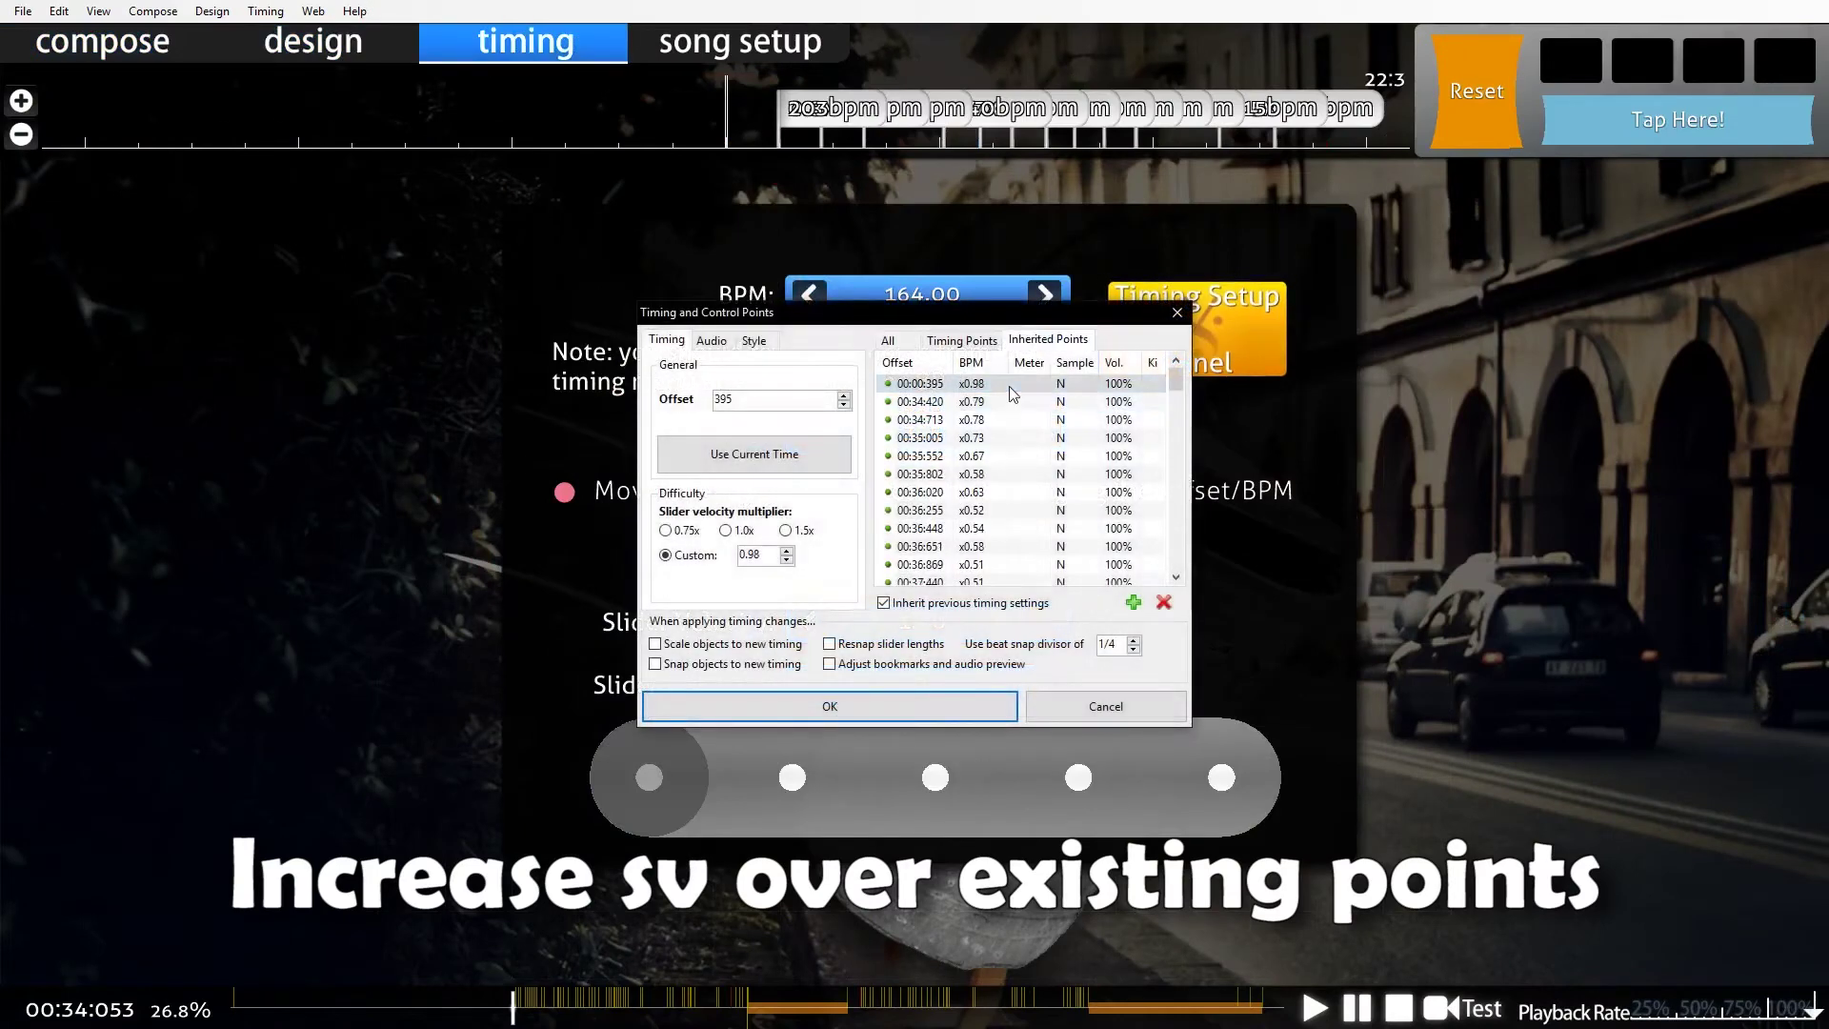
{"action": "left_click", "coordinate": [962, 340]}
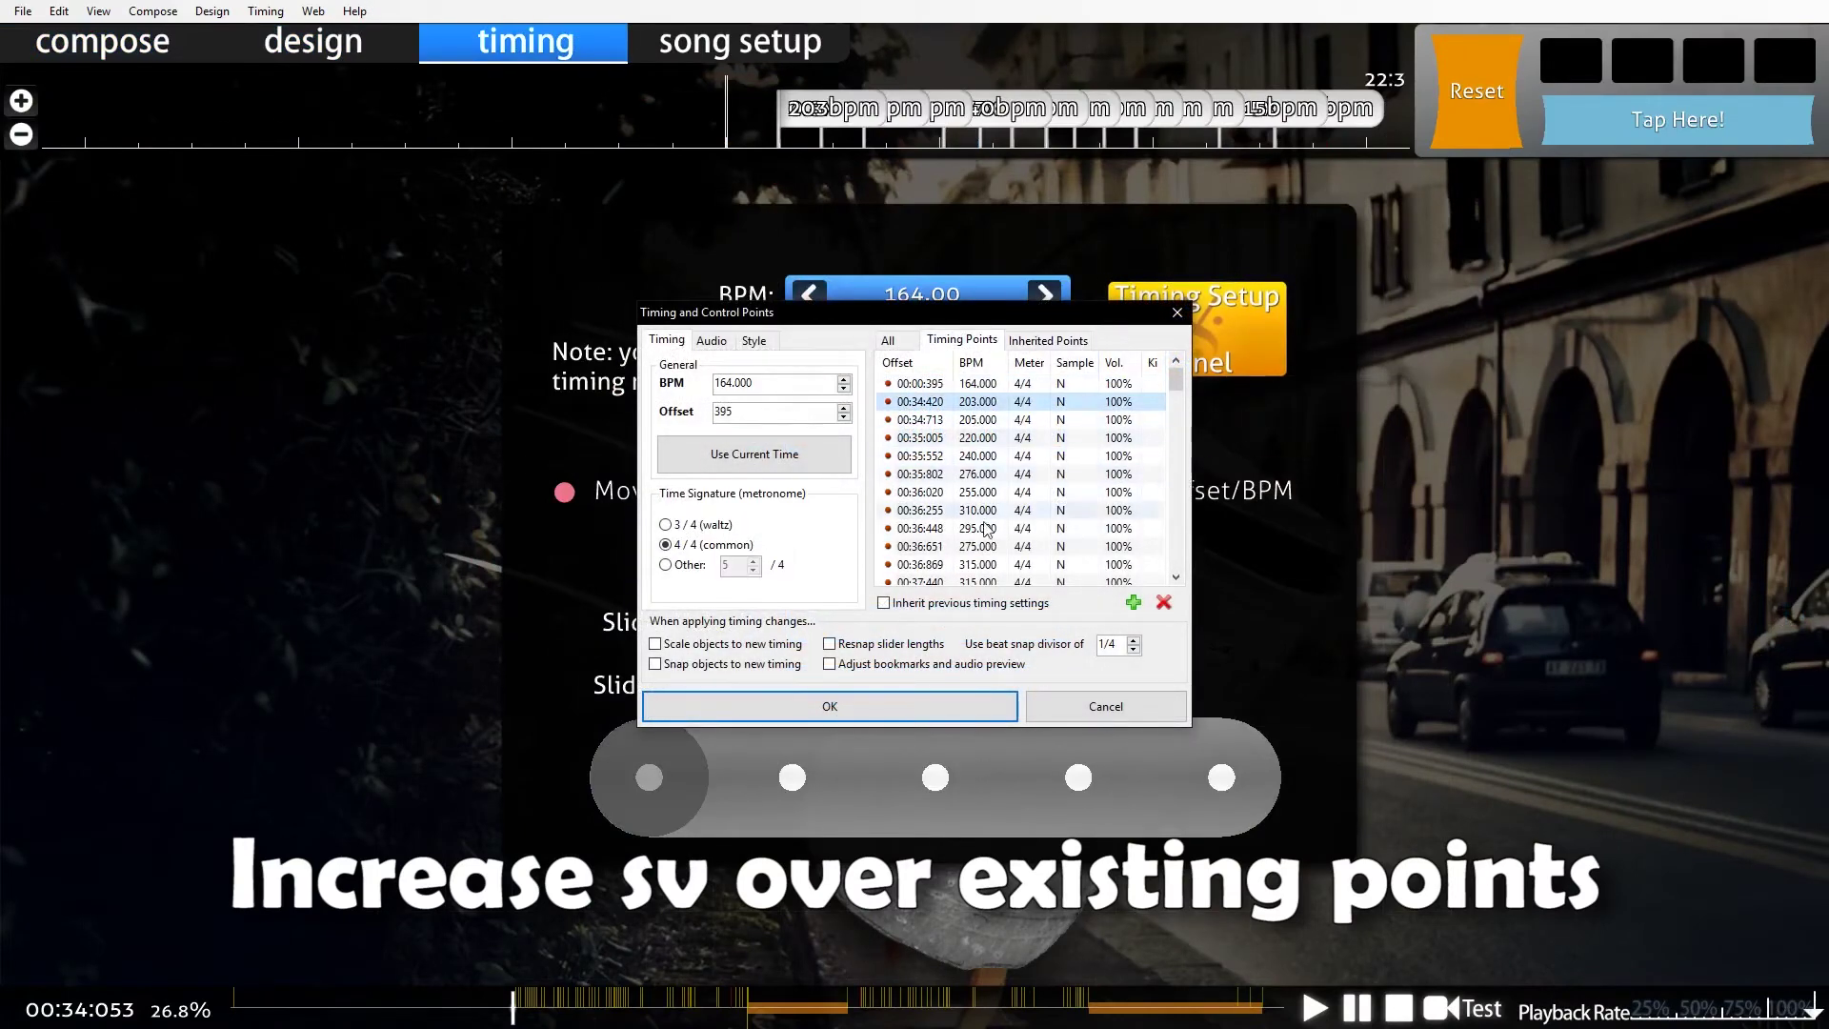
{"action": "left_click", "coordinate": [979, 491]}
{"action": "left_click", "coordinate": [1036, 345]}
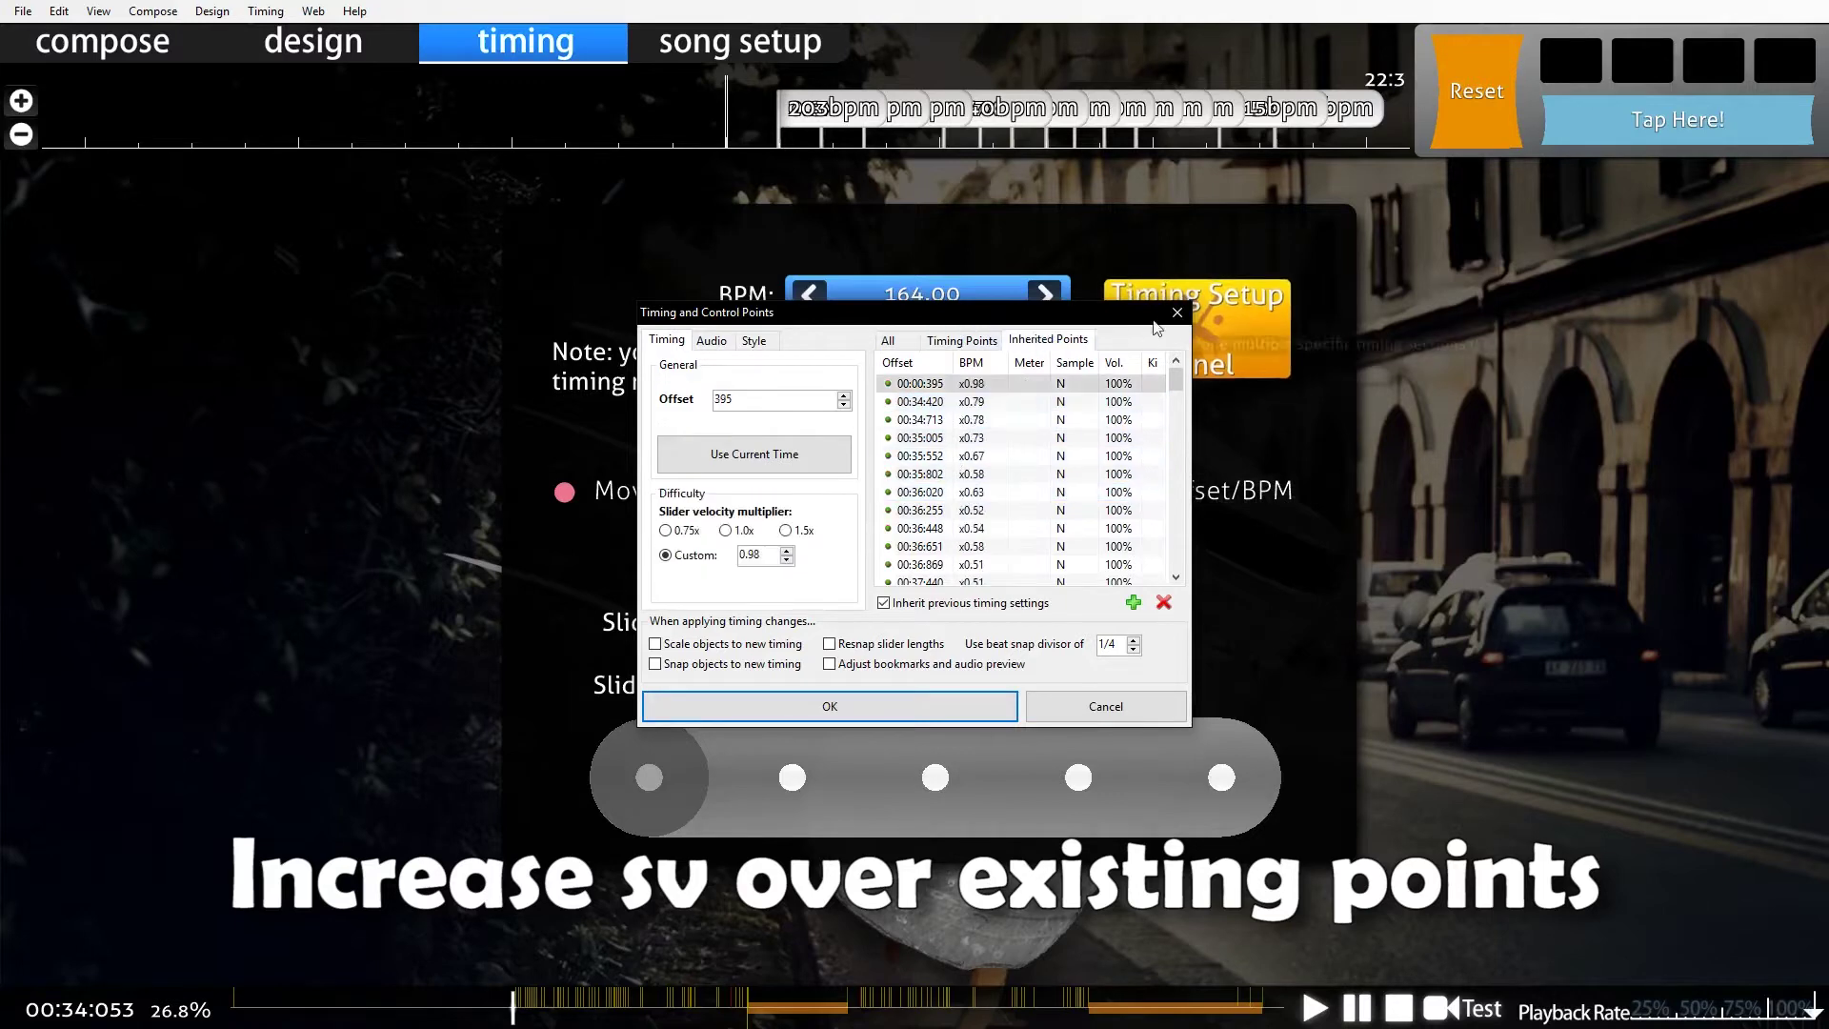
{"action": "left_click", "coordinate": [1178, 313]}
Switch to Manage Beatmap, select the points from 00:24:380 to 00:36:834, and view the step-by-step SV increase dialog without applying.
{"action": "key", "text": "alt+Tab"}
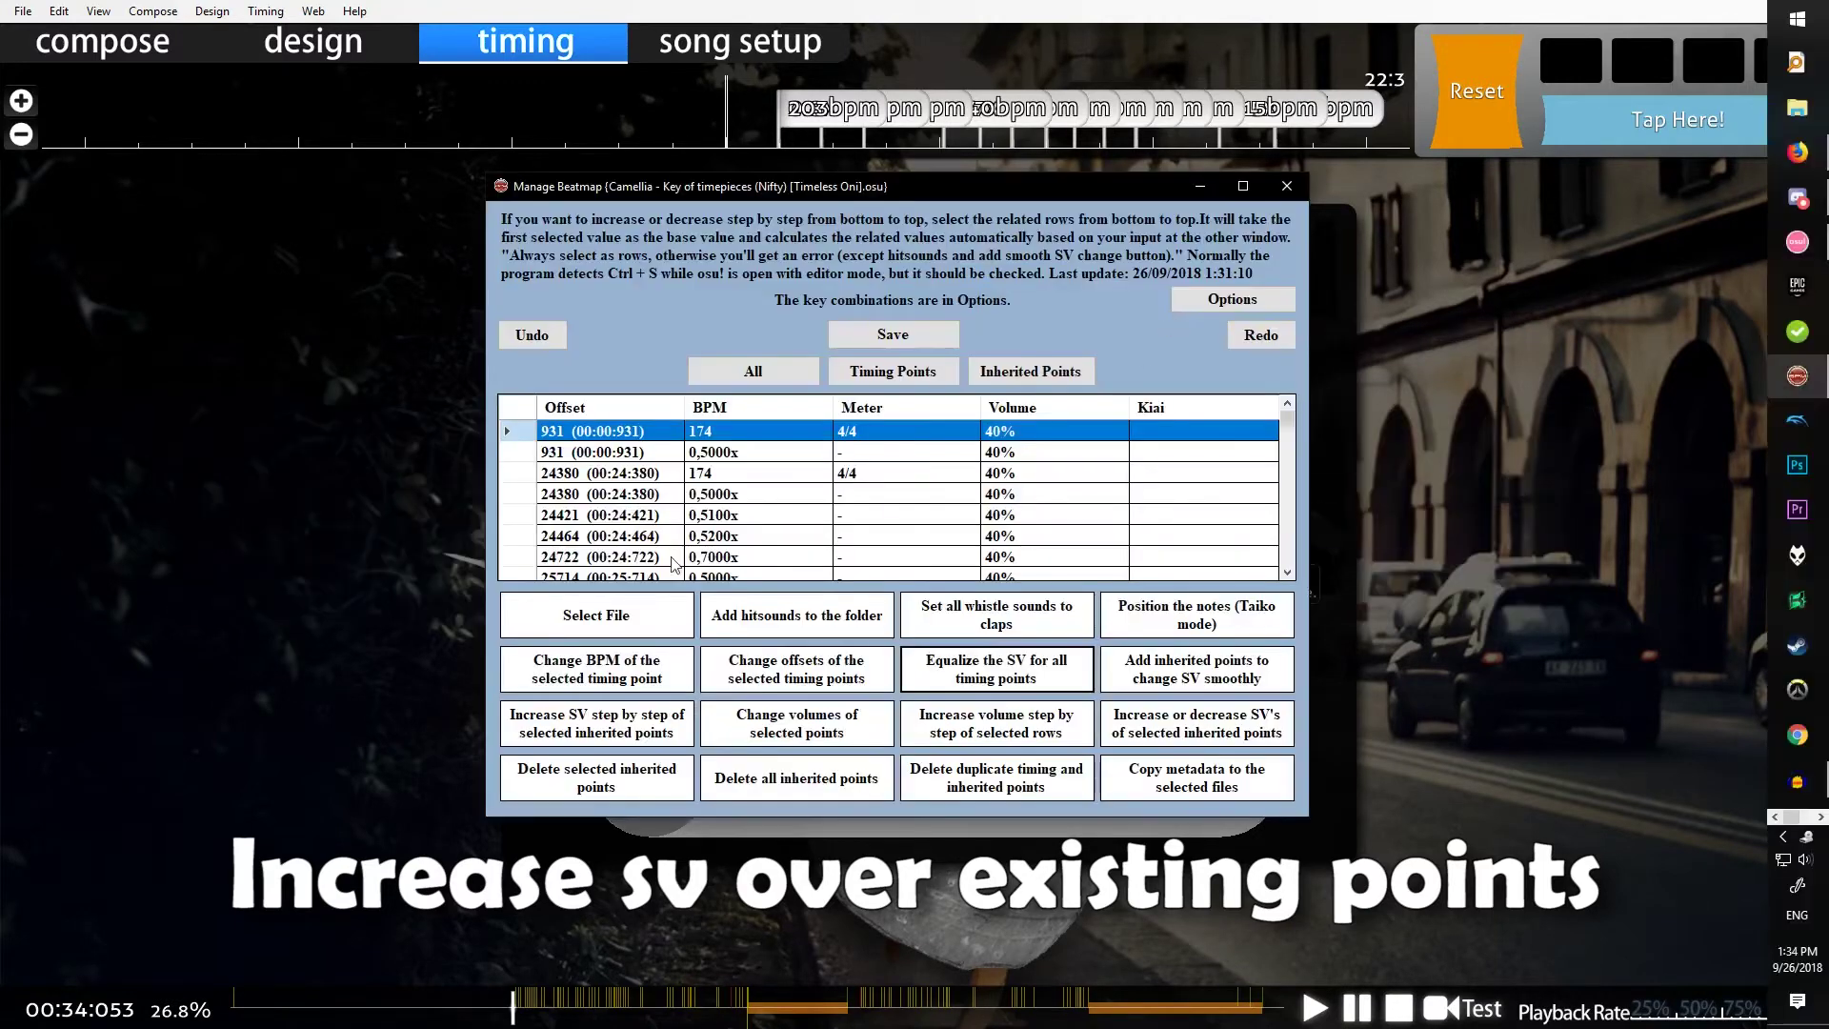
{"action": "scroll", "coordinate": [519, 435], "scroll_direction": "down", "scroll_amount": 1}
{"action": "left_click_drag", "start_coordinate": [519, 435], "coordinate": [519, 544]}
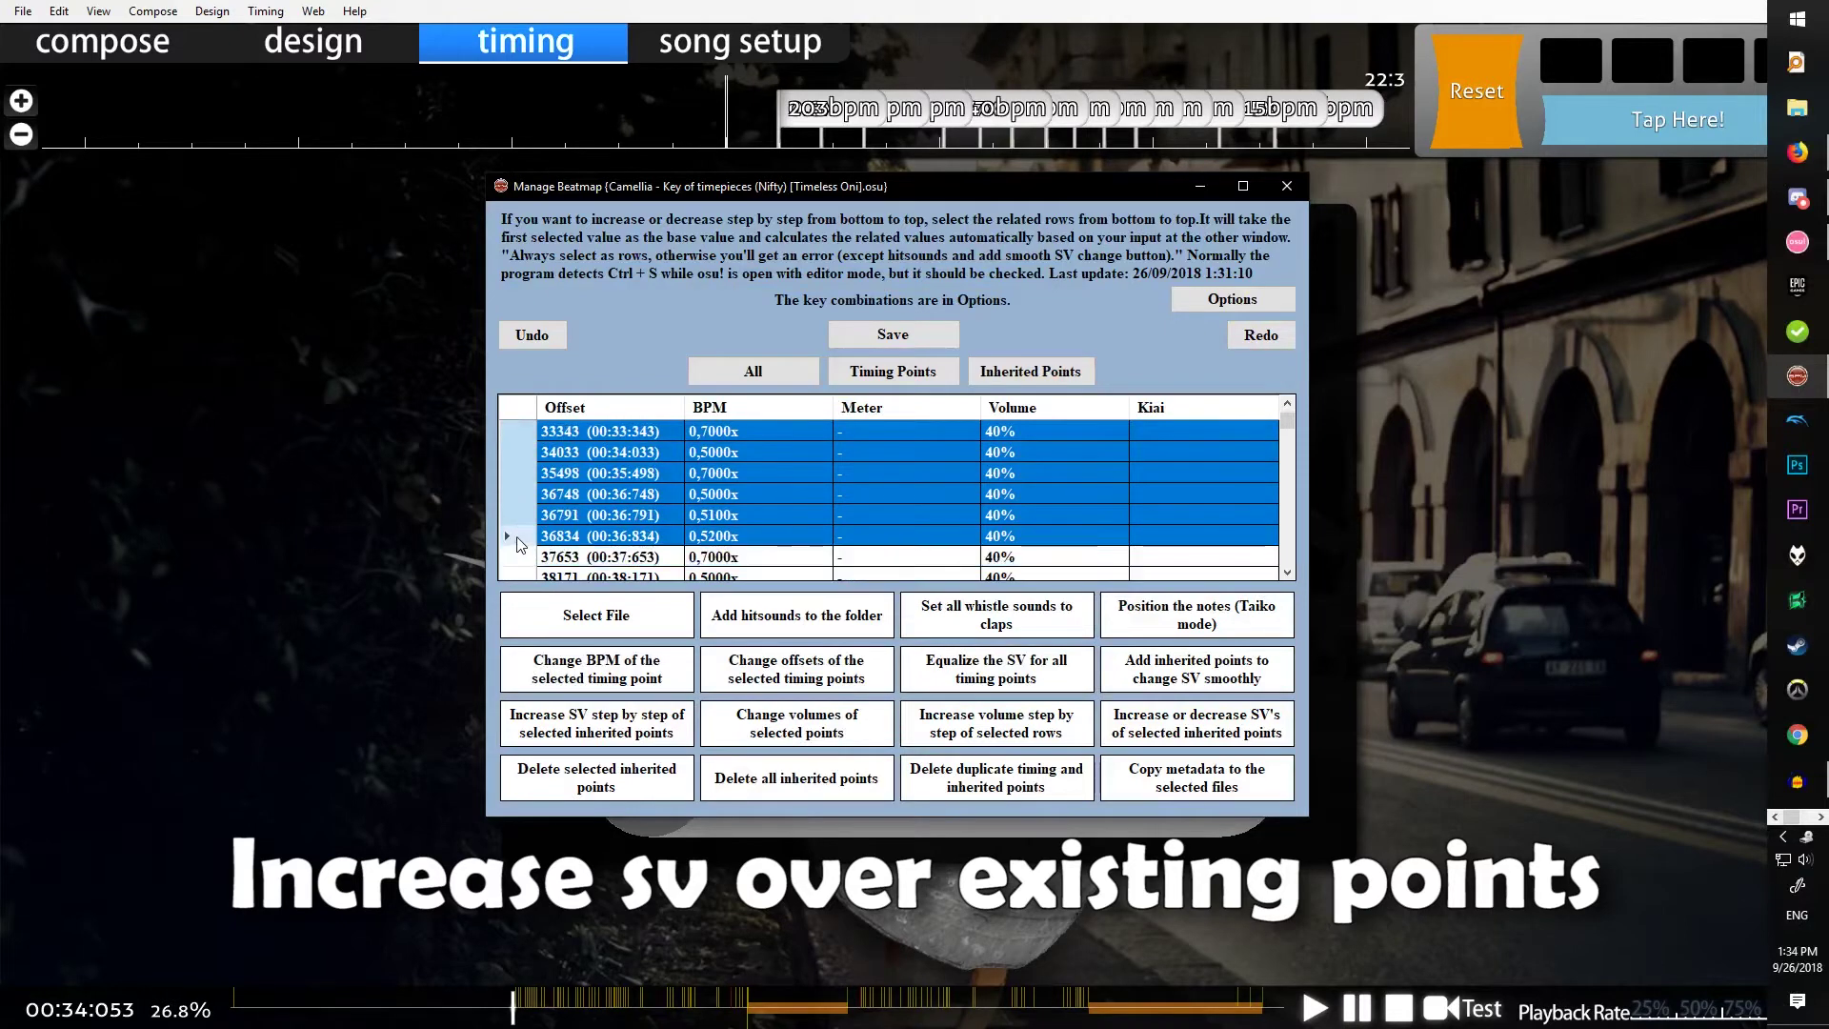
{"action": "left_click", "coordinate": [613, 730]}
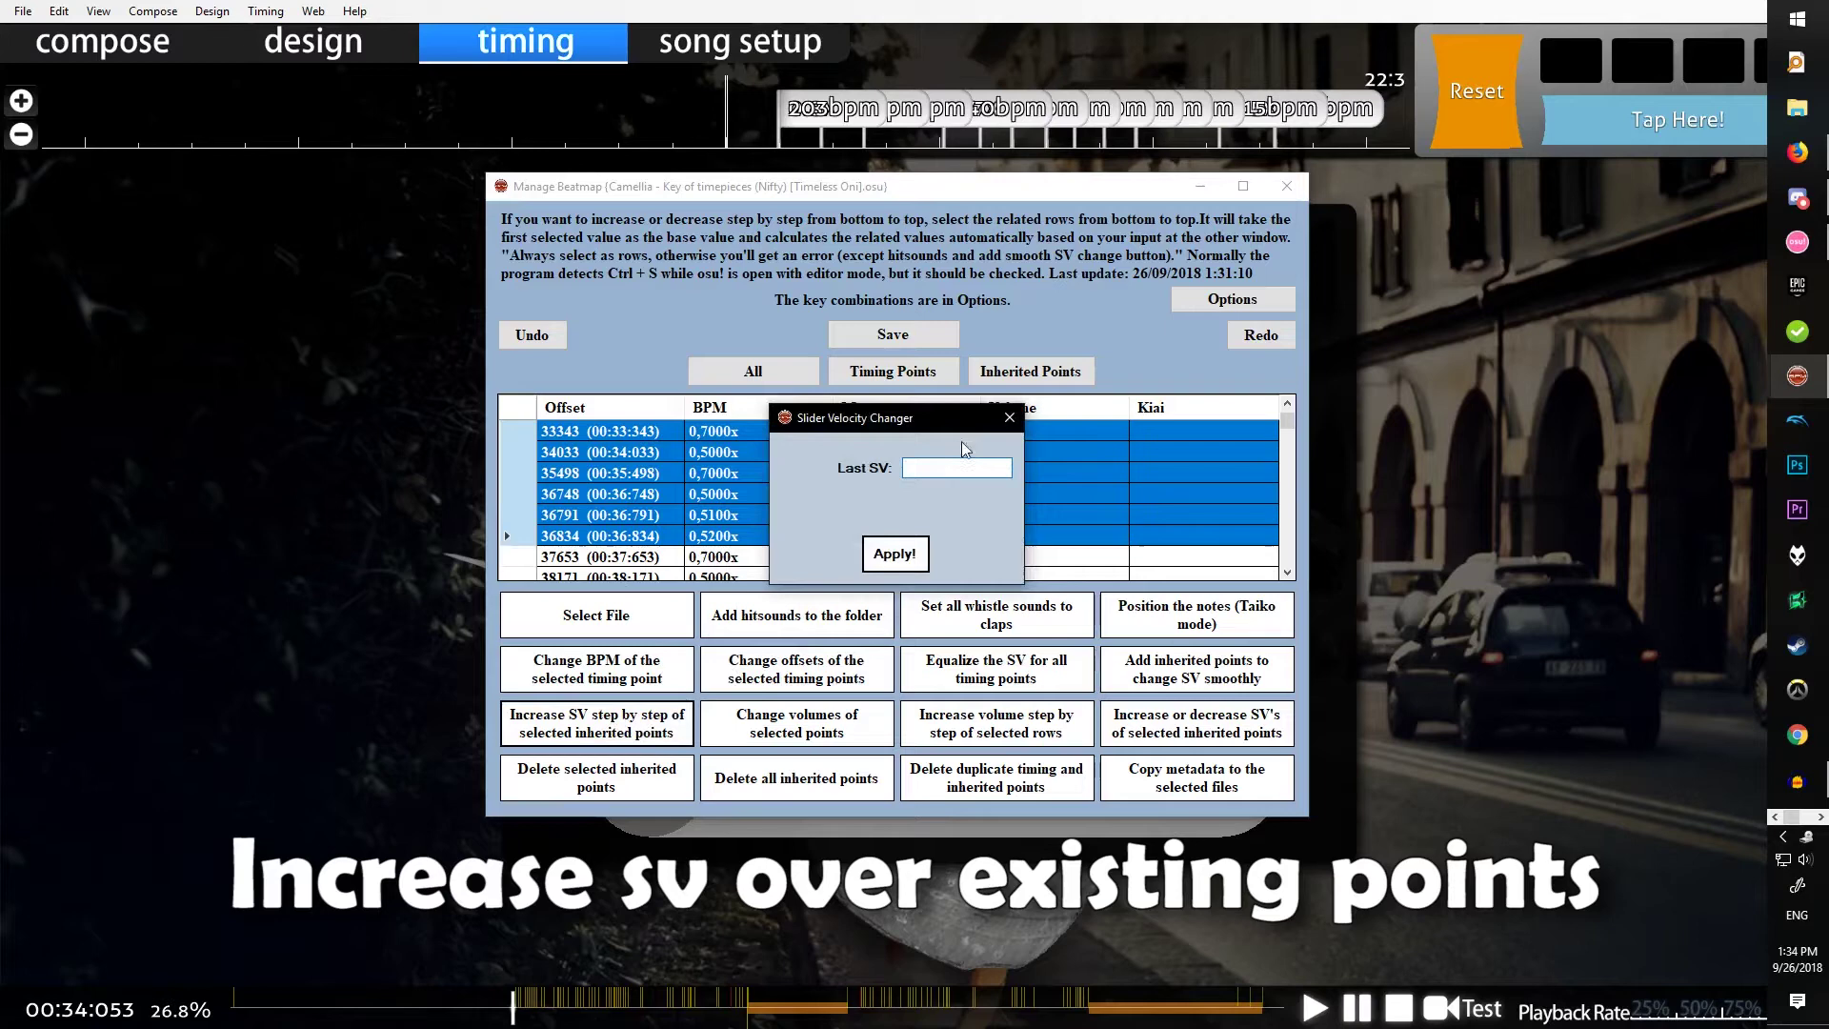
{"action": "left_click", "coordinate": [1009, 417]}
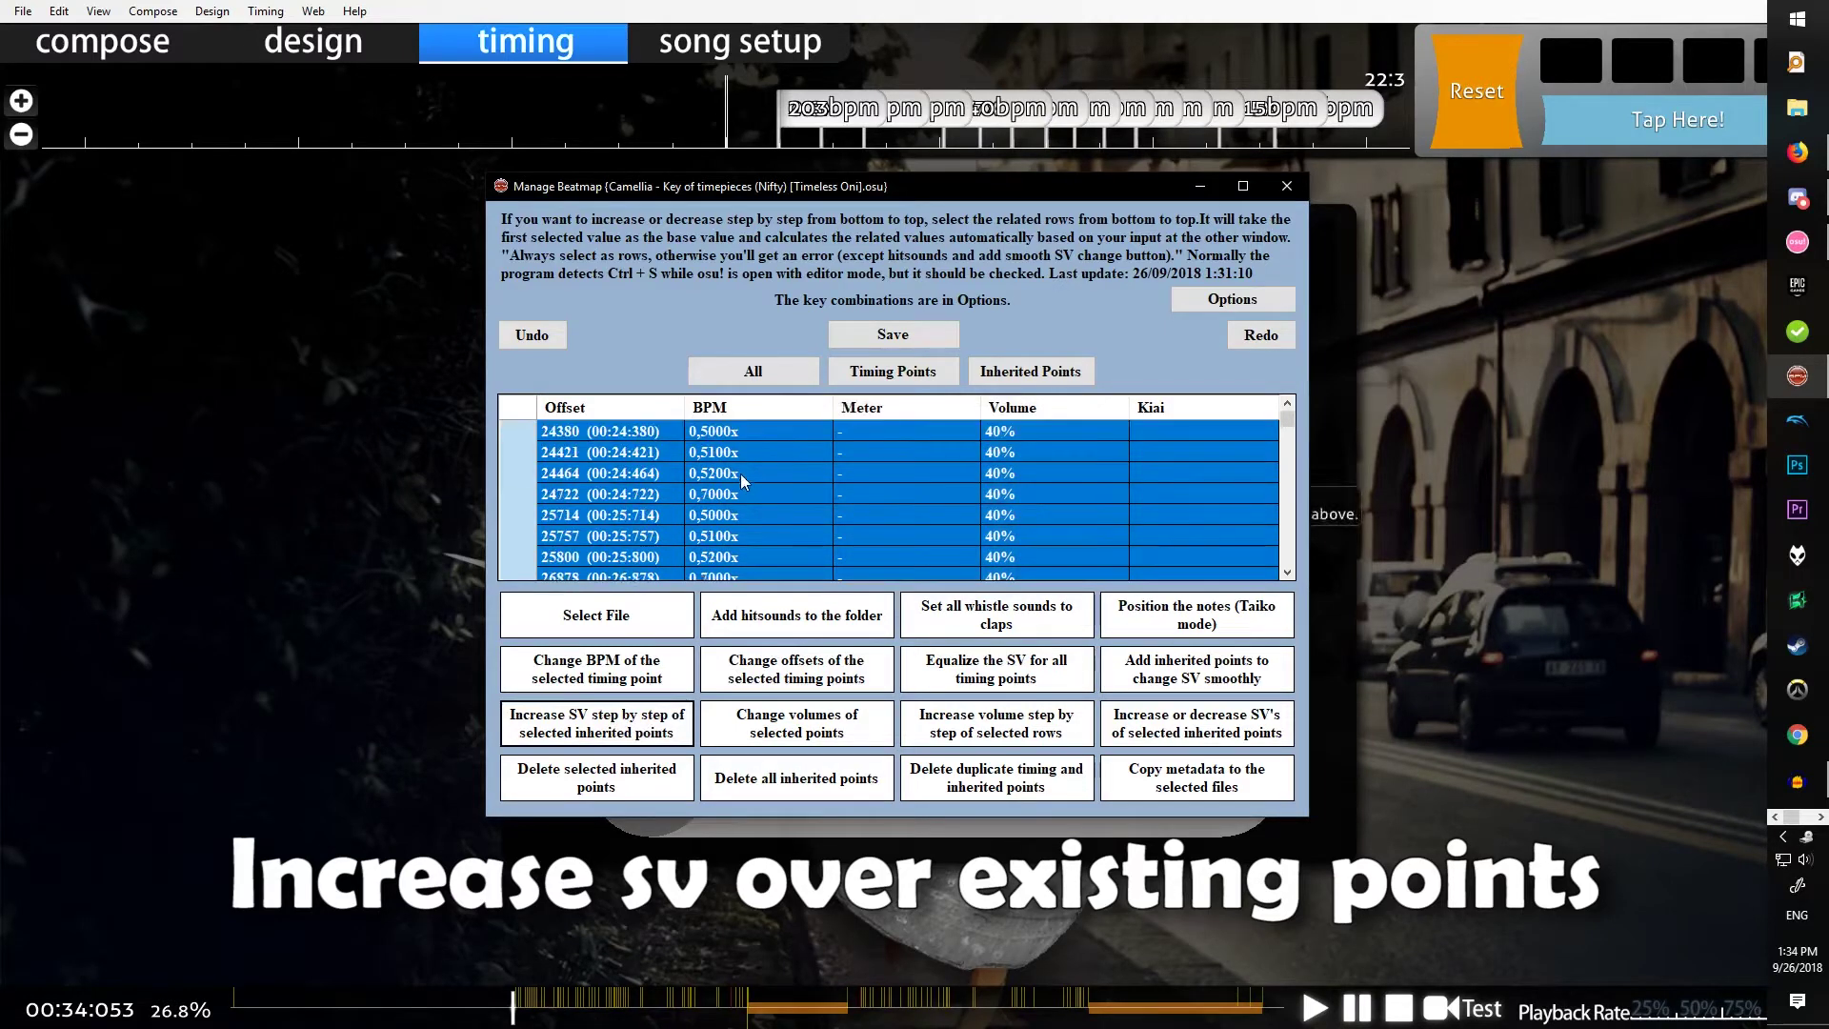
Select the rows from the 00:24:380 inherited point to 00:48:343 and start a step-by-step SV increase, closing it without applying.
{"action": "left_click", "coordinate": [736, 494]}
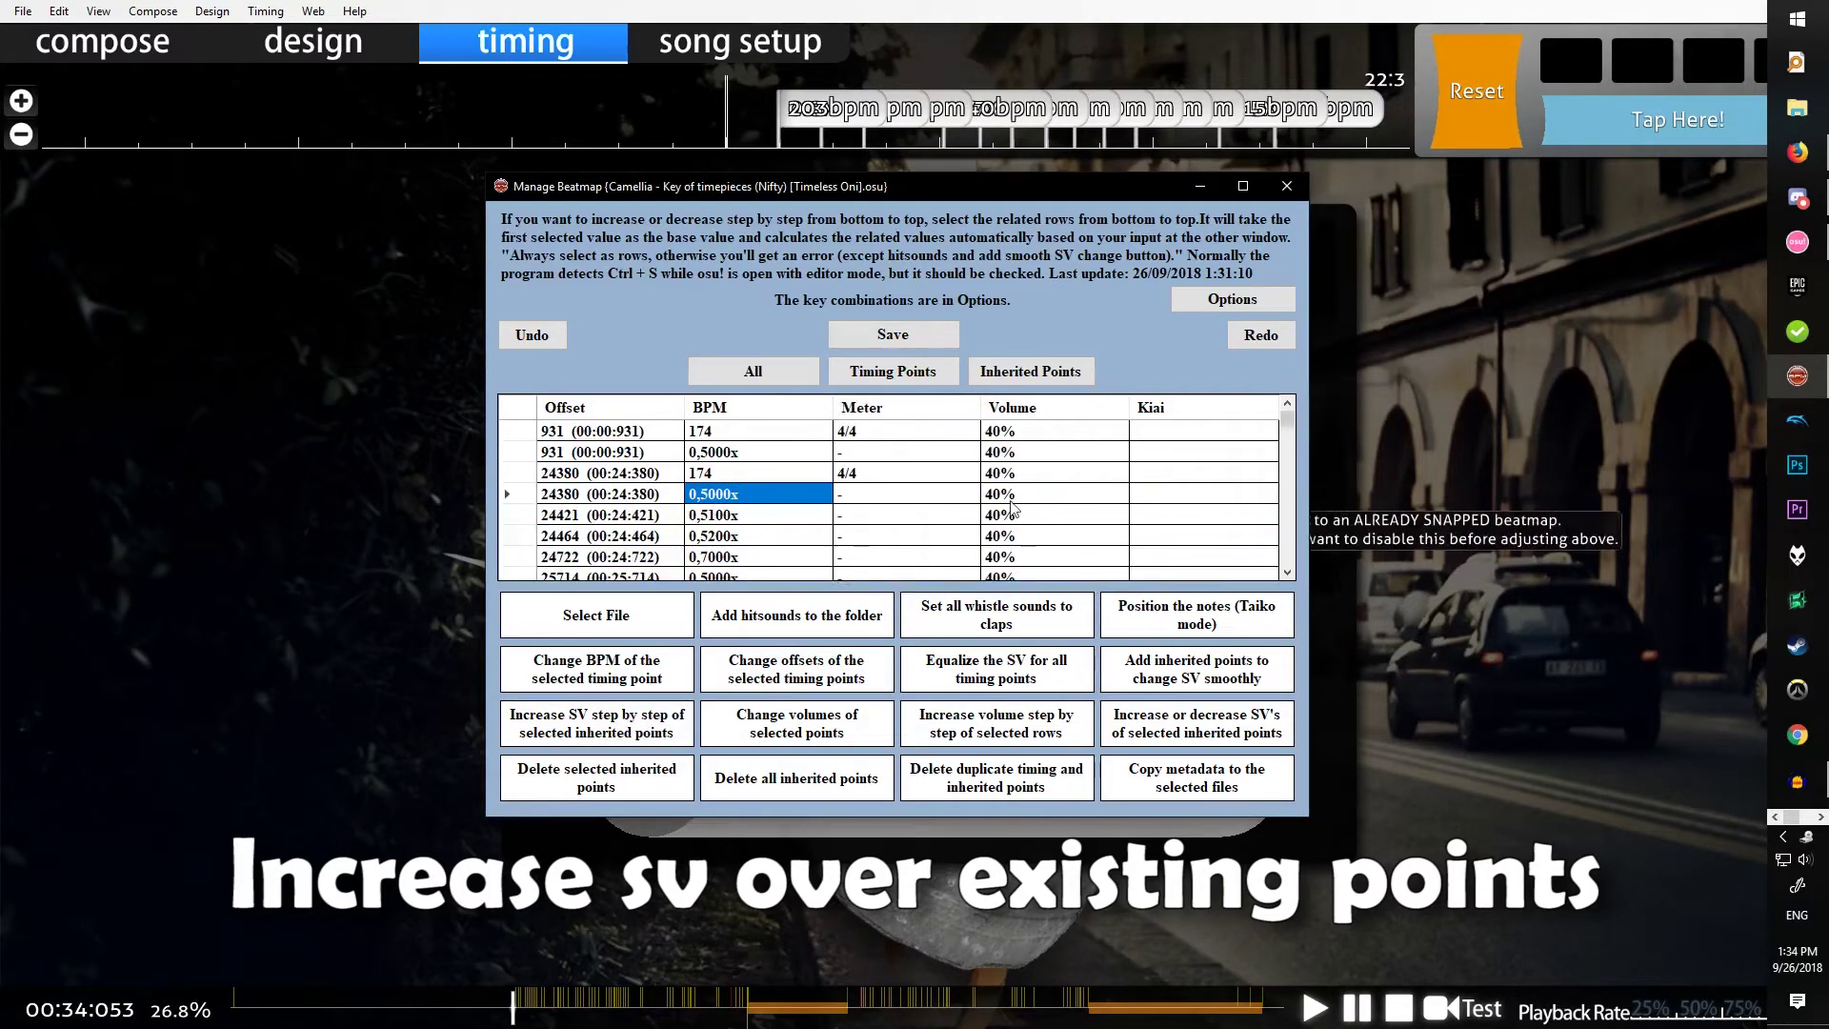
{"action": "left_click", "coordinate": [905, 493]}
{"action": "left_click", "coordinate": [729, 496]}
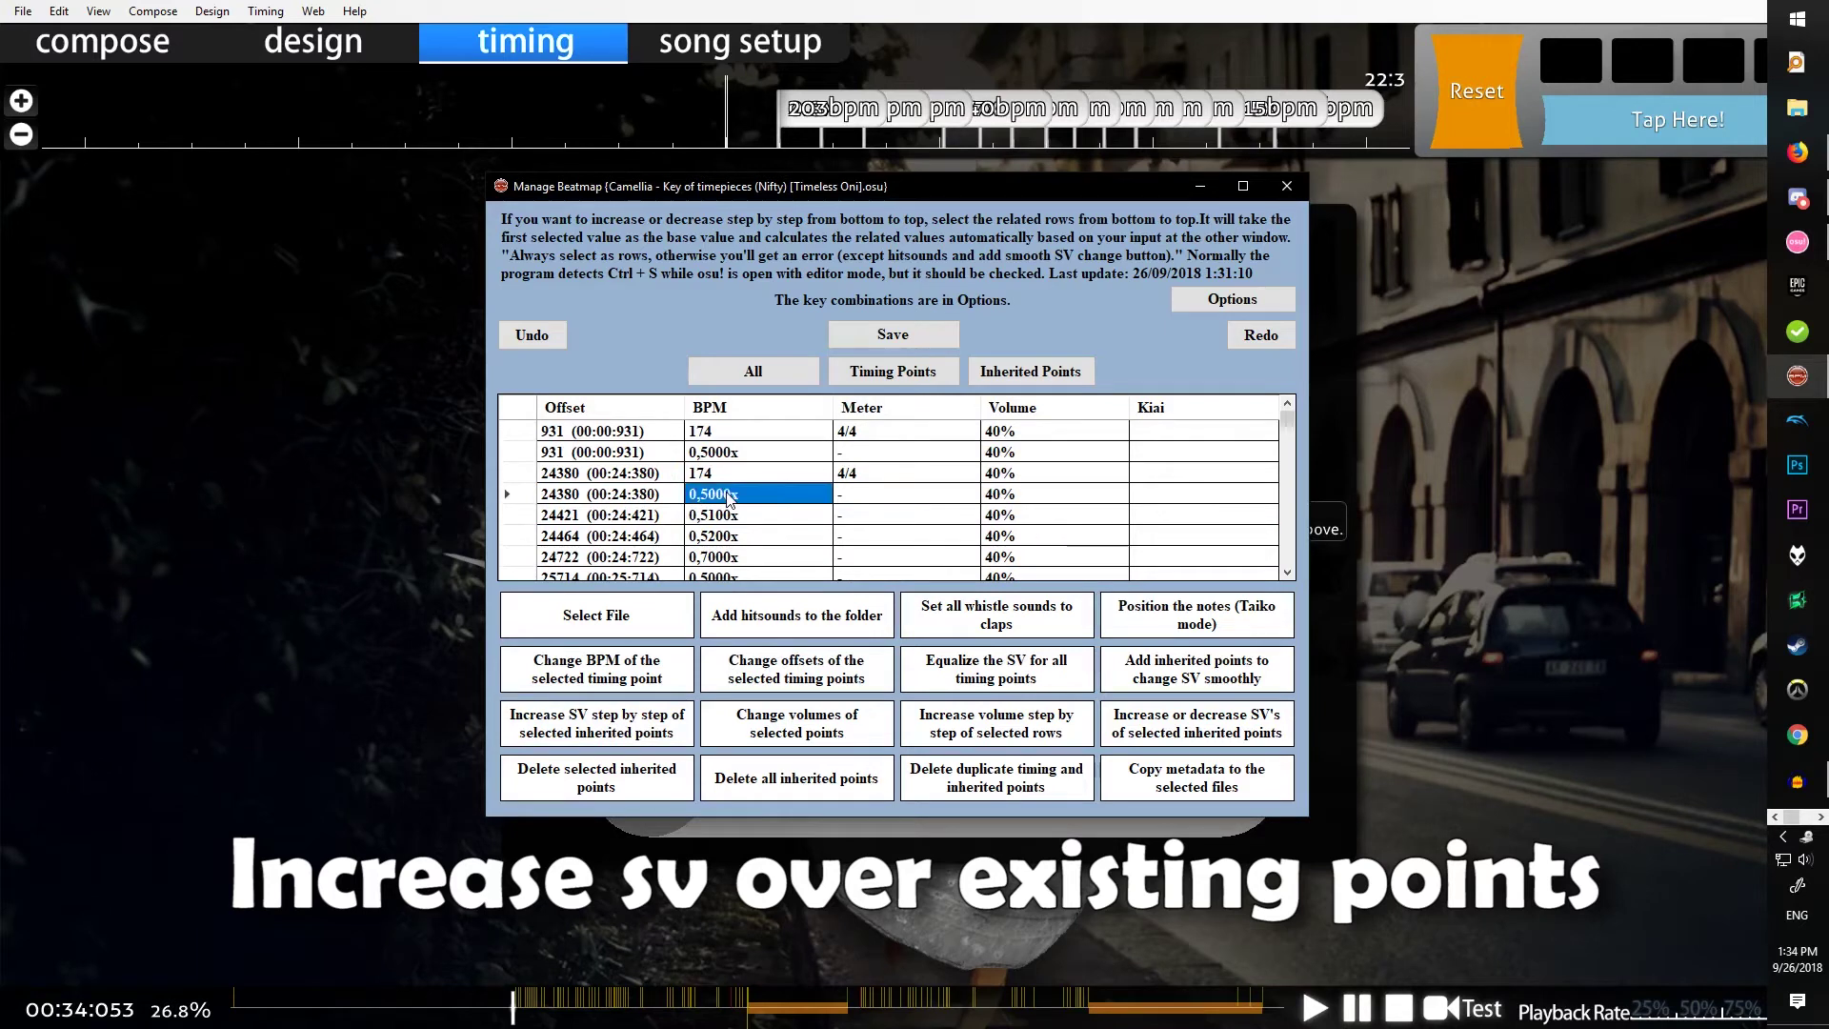
{"action": "mouse_move", "coordinate": [513, 495]}
{"action": "left_mouse_down"}
{"action": "mouse_move", "coordinate": [518, 612]}
{"action": "mouse_move", "coordinate": [514, 493]}
{"action": "left_mouse_up"}
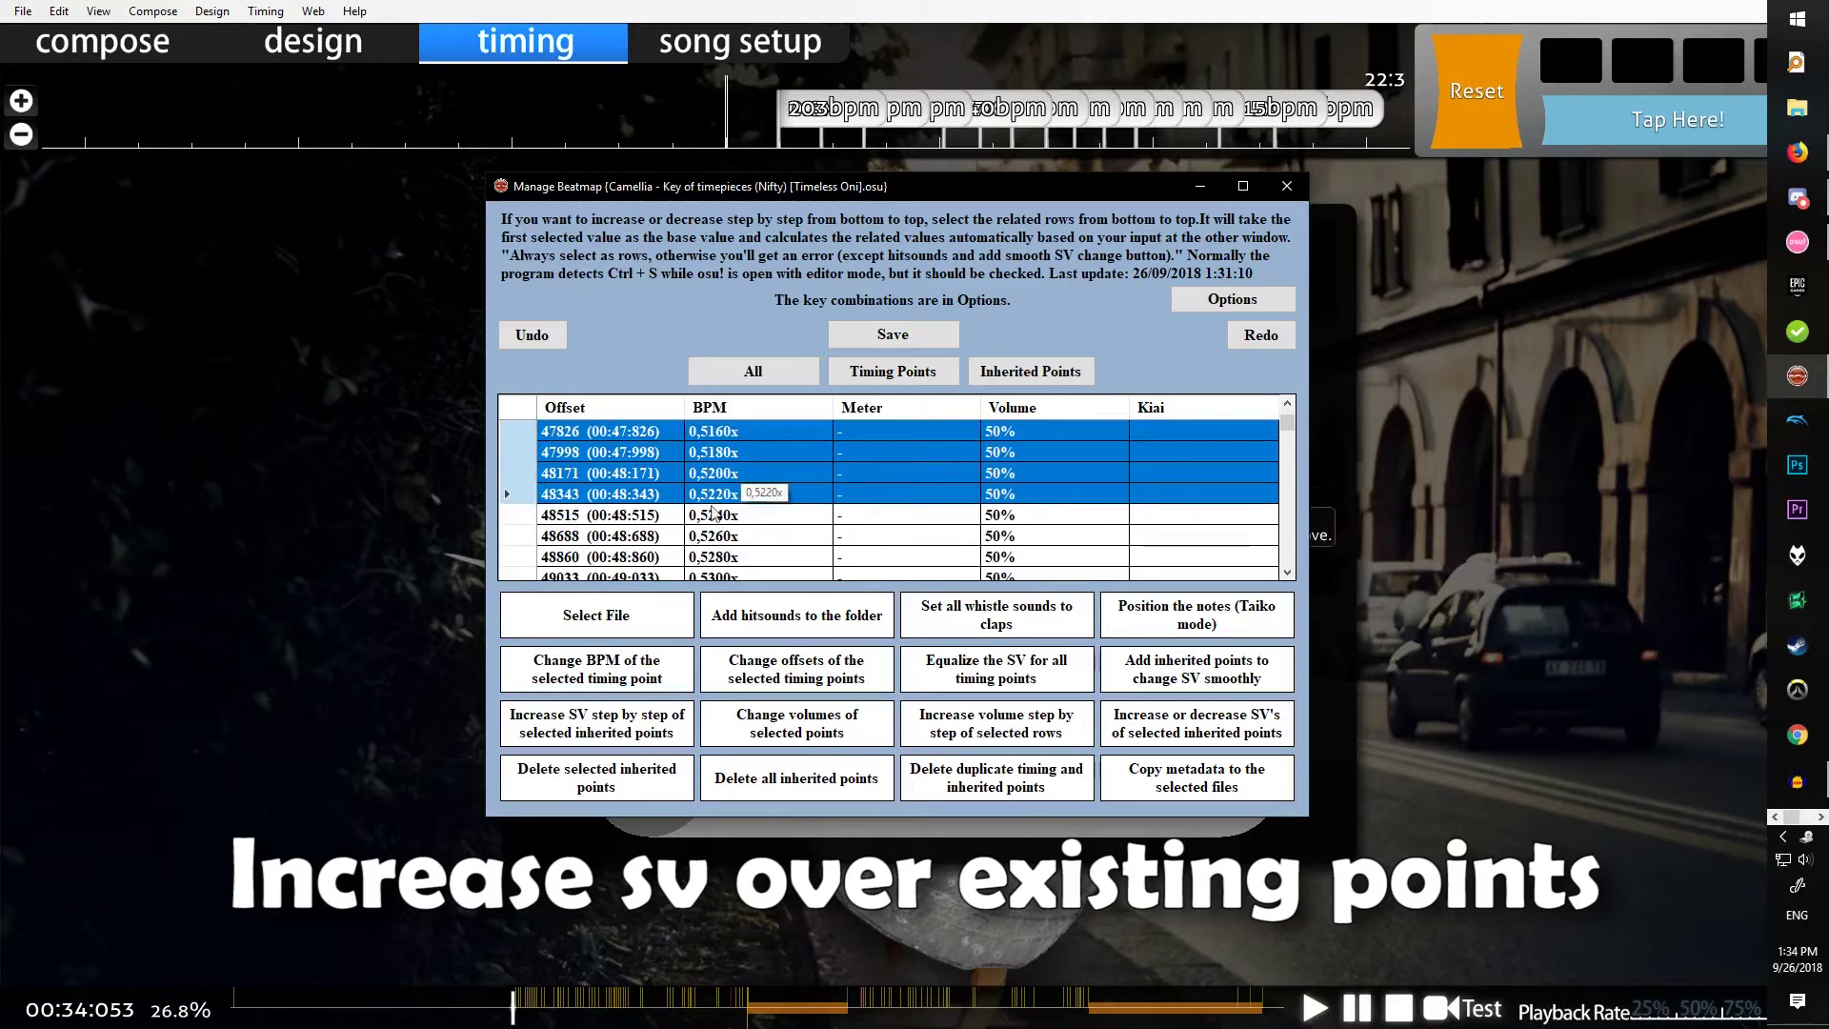
{"action": "left_click", "coordinate": [596, 723]}
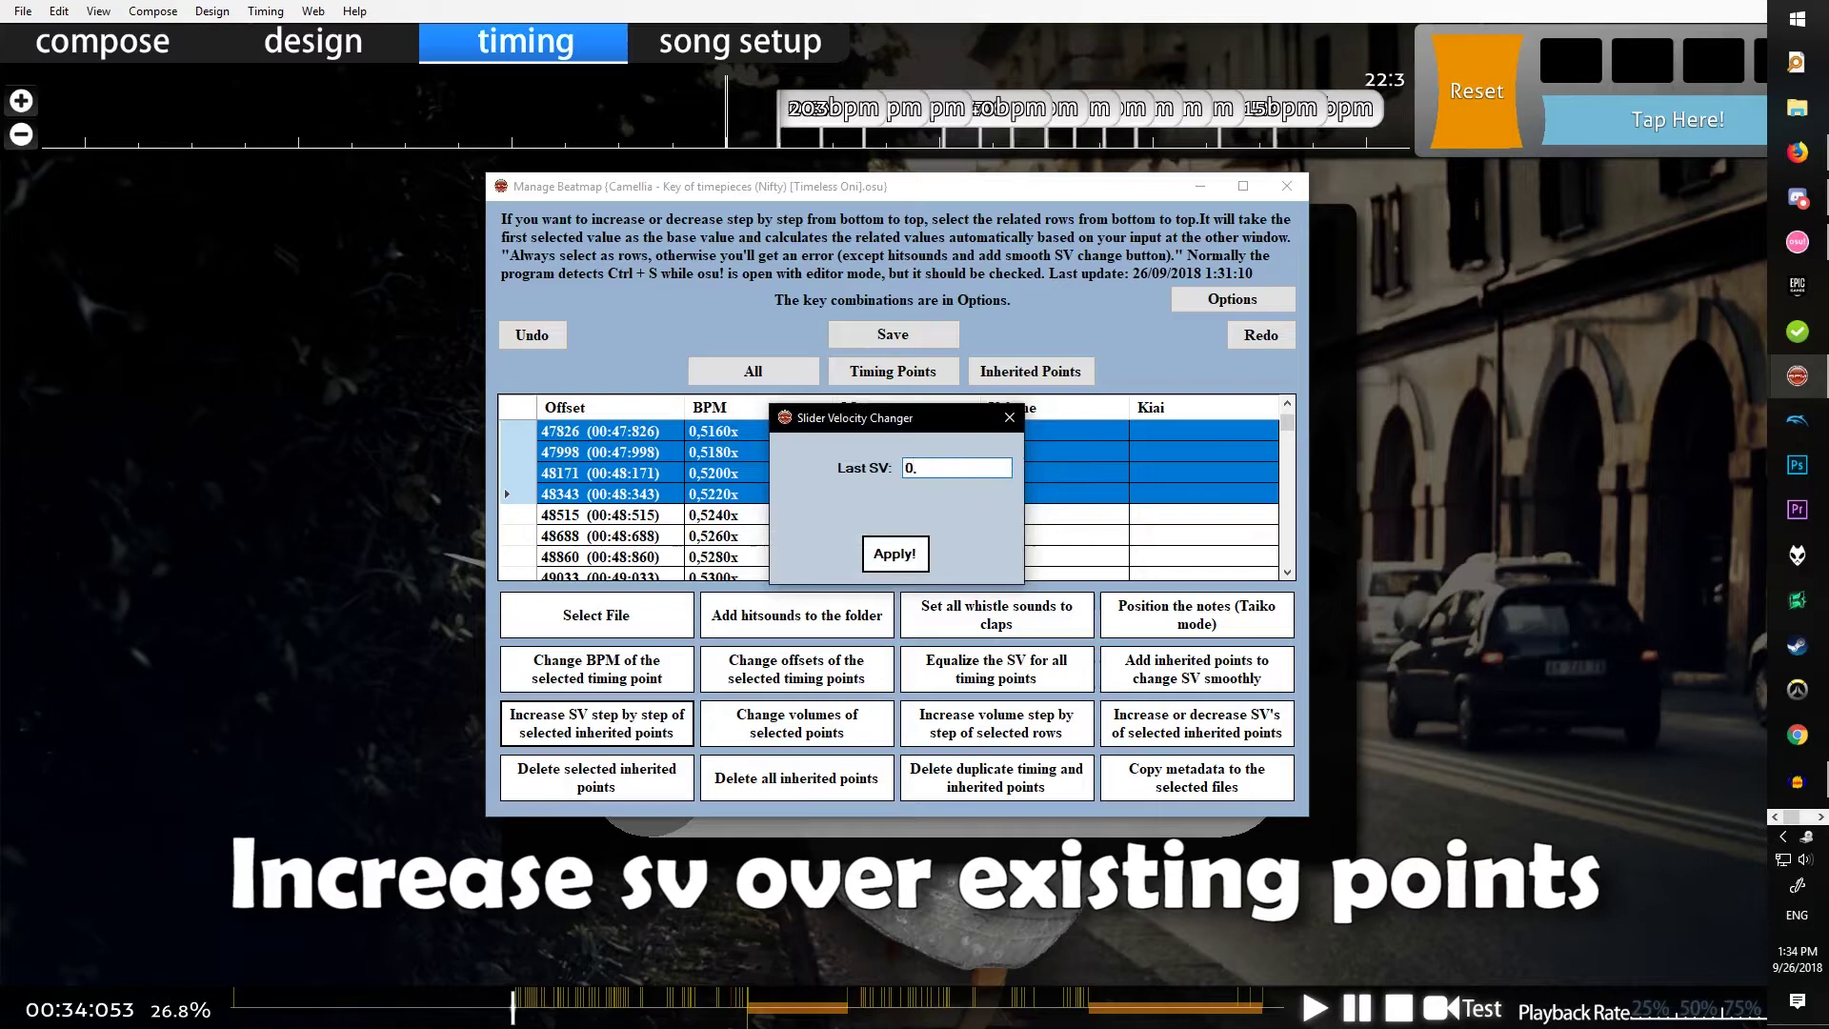
{"action": "left_click", "coordinate": [1009, 417]}
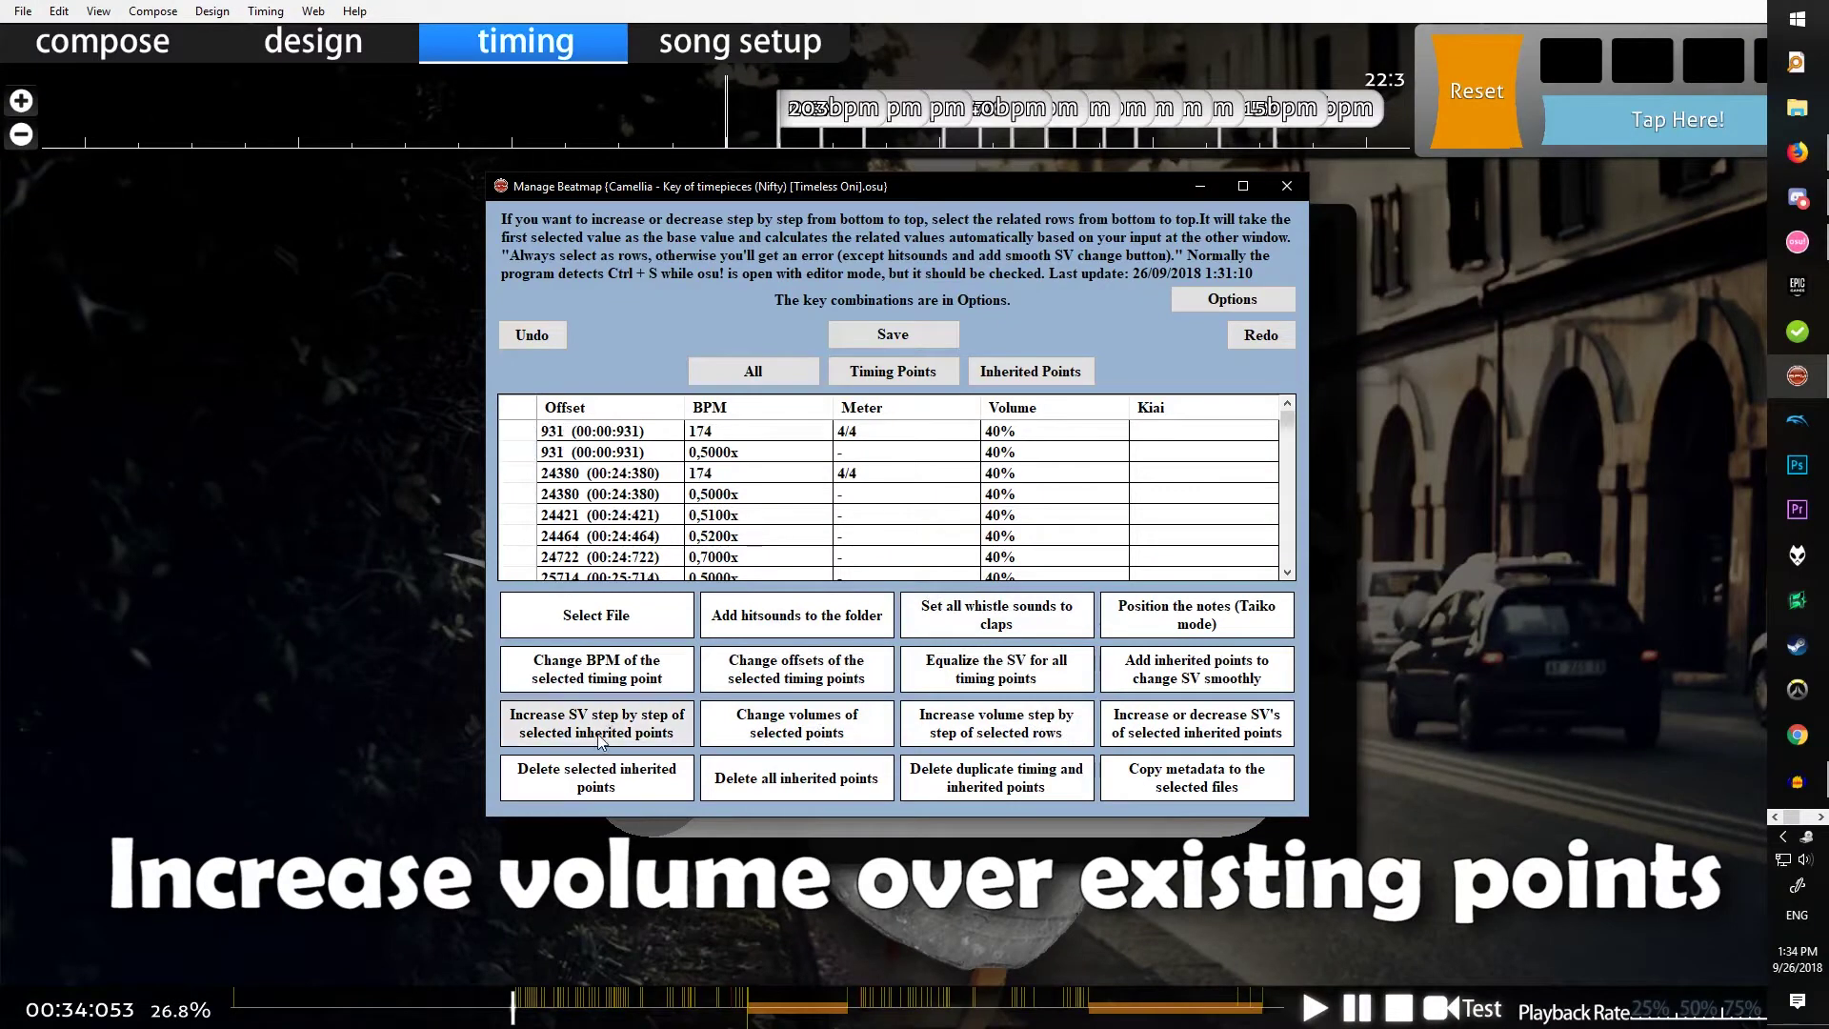
Select the rows from 00:24:380 to 00:43:688 and enter a last volume of 80 for a step-by-step increase, without applying it.
{"action": "left_click_drag", "start_coordinate": [524, 474], "coordinate": [505, 530]}
{"action": "scroll", "coordinate": [965, 483], "scroll_direction": "up", "scroll_amount": 10}
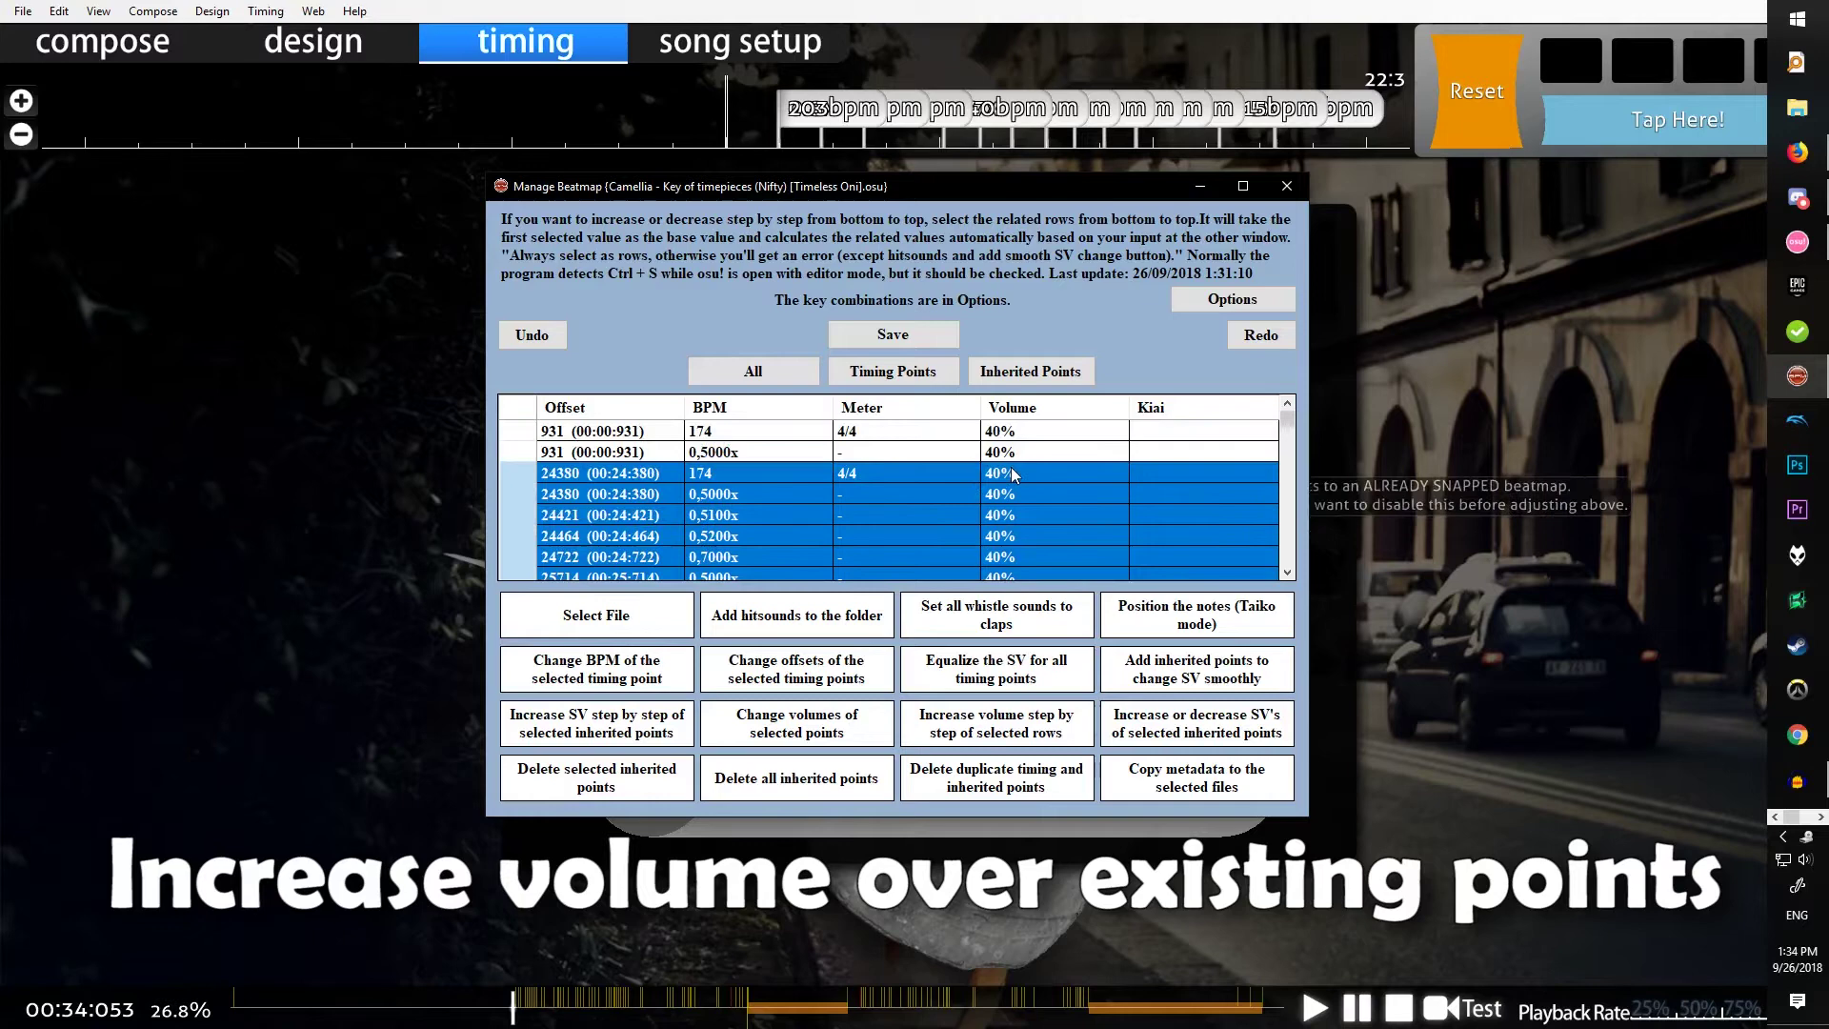
{"action": "scroll", "coordinate": [1014, 471], "scroll_direction": "down", "scroll_amount": 10}
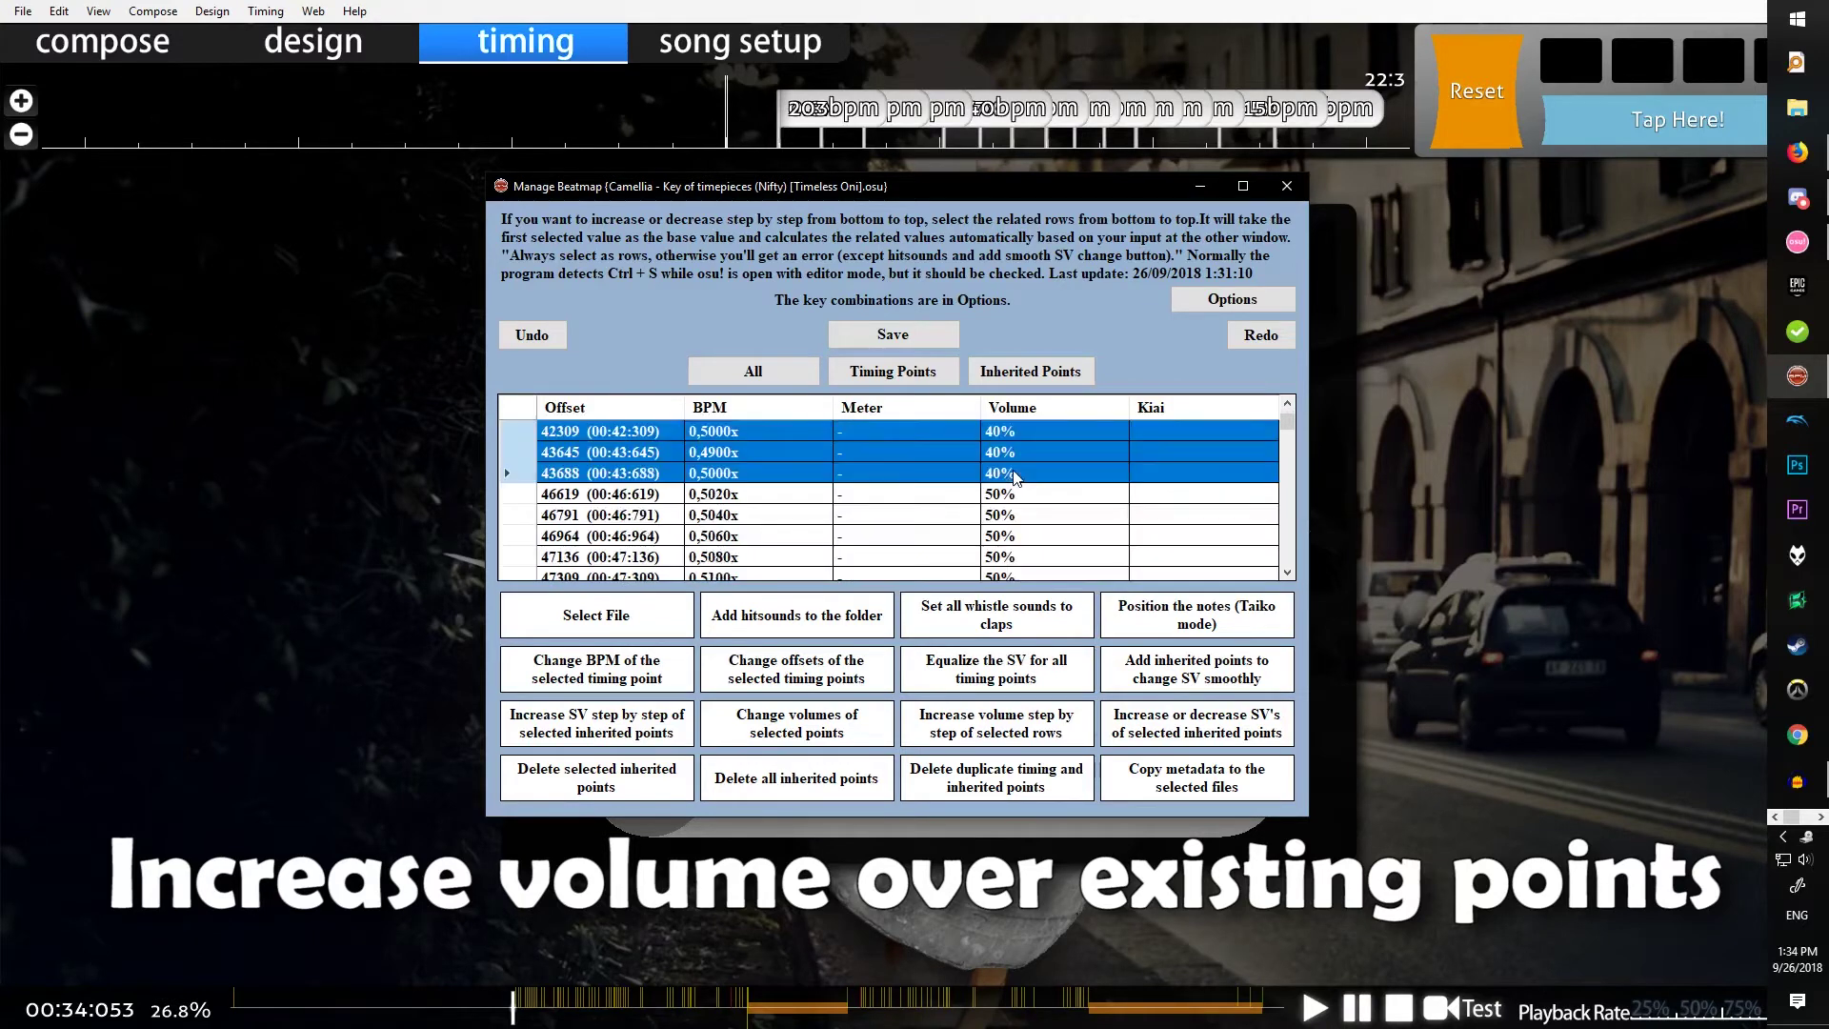
{"action": "left_click", "coordinate": [1000, 716]}
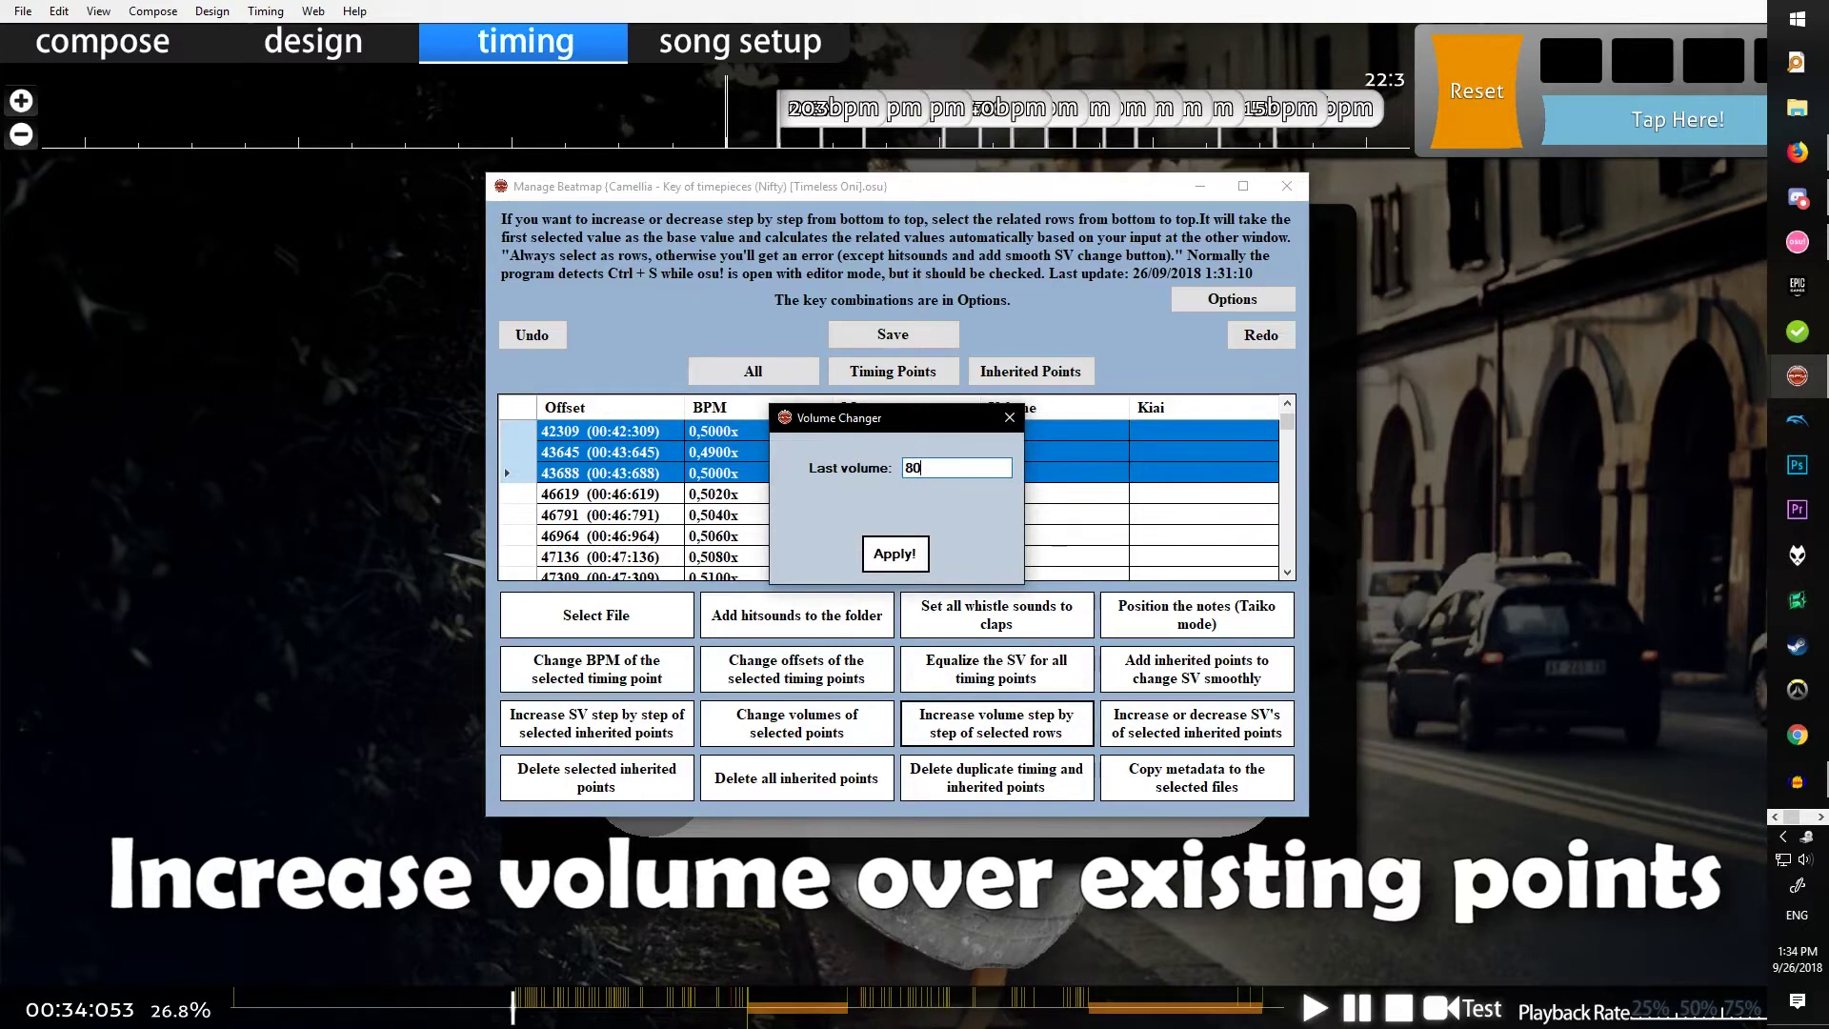
{"action": "left_click", "coordinate": [1015, 422]}
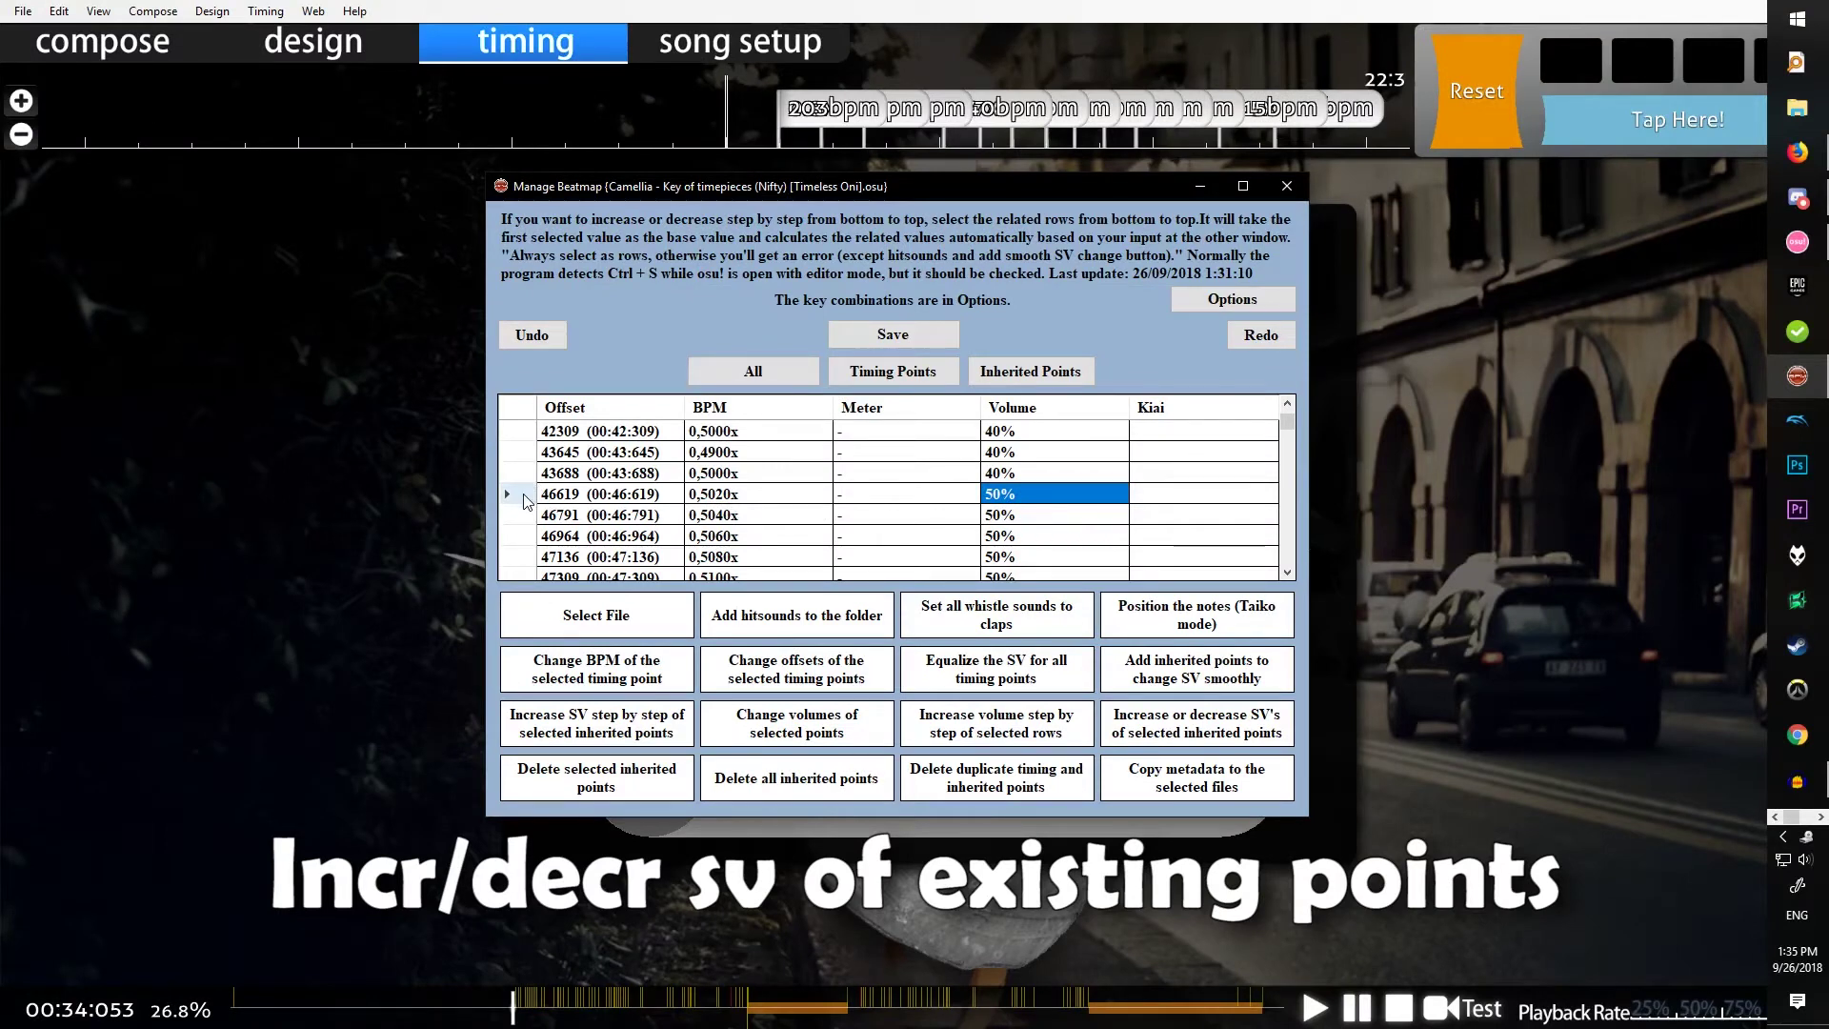
Change the SV of the inherited points from 05:03:345 to 05:04:035 by -0.10 and apply it.
{"action": "left_click", "coordinate": [523, 502]}
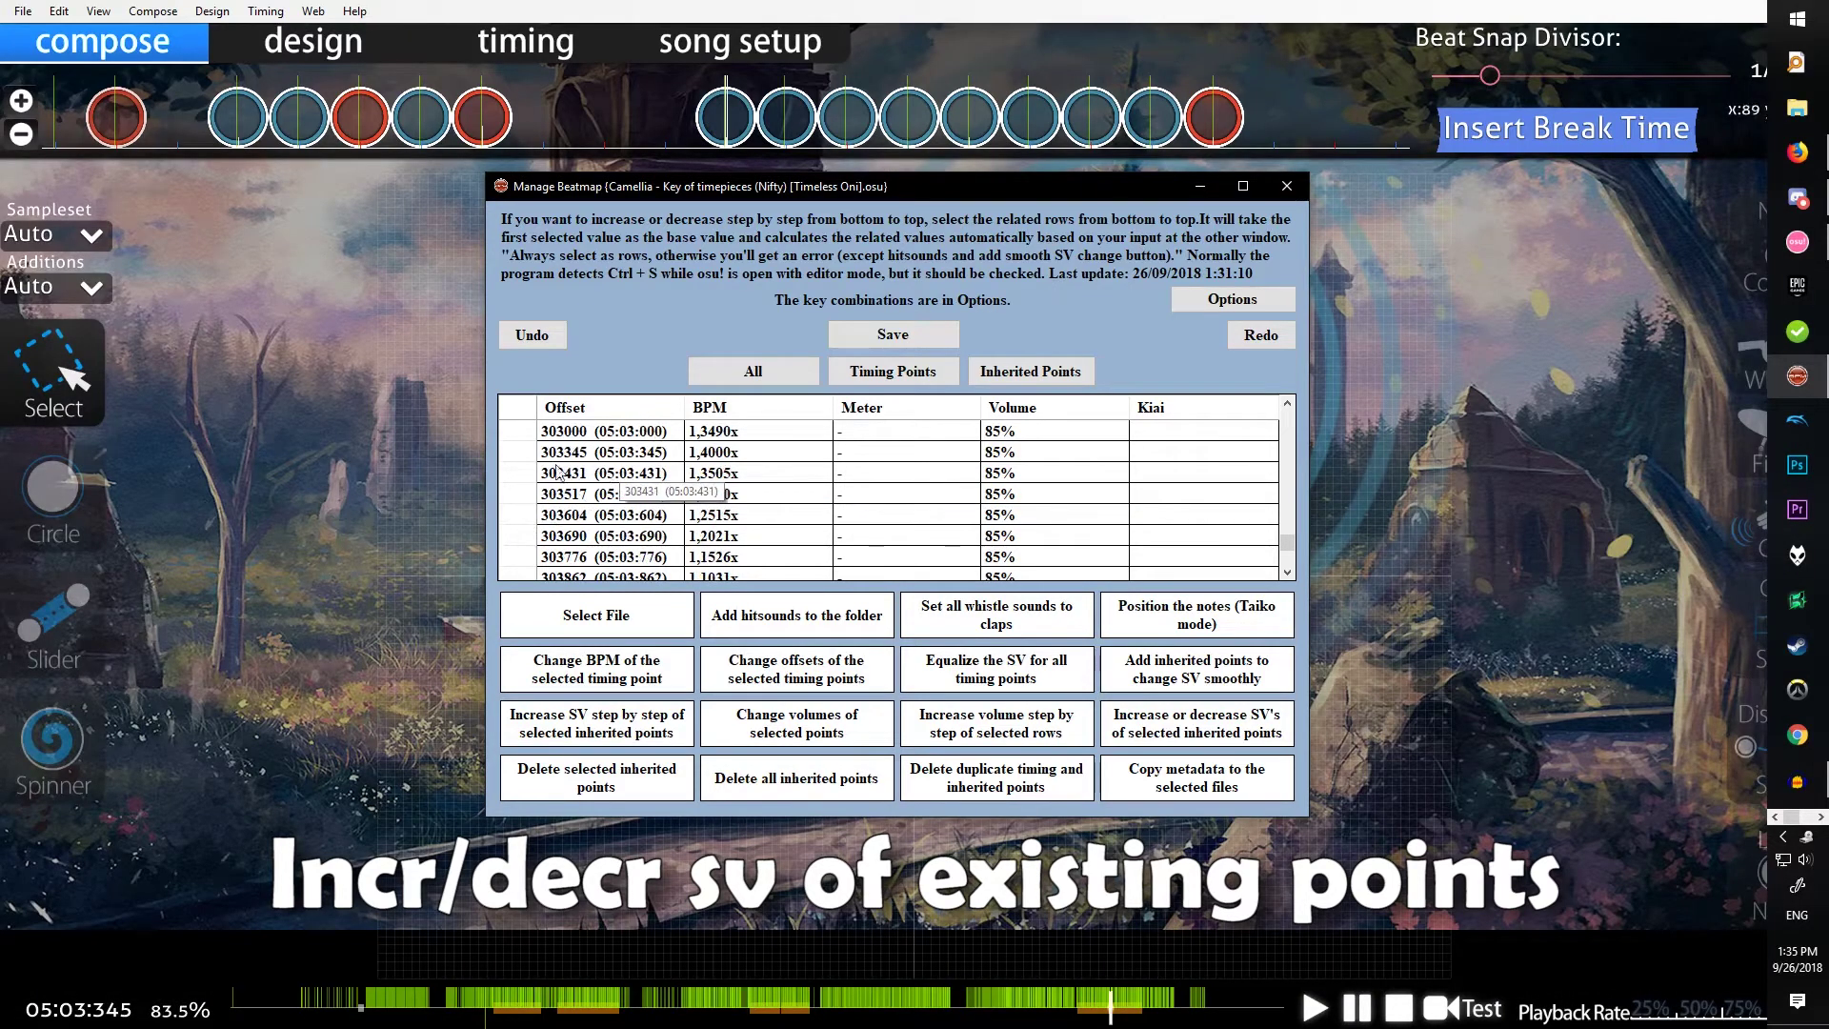
{"action": "left_click_drag", "start_coordinate": [523, 452], "coordinate": [505, 488]}
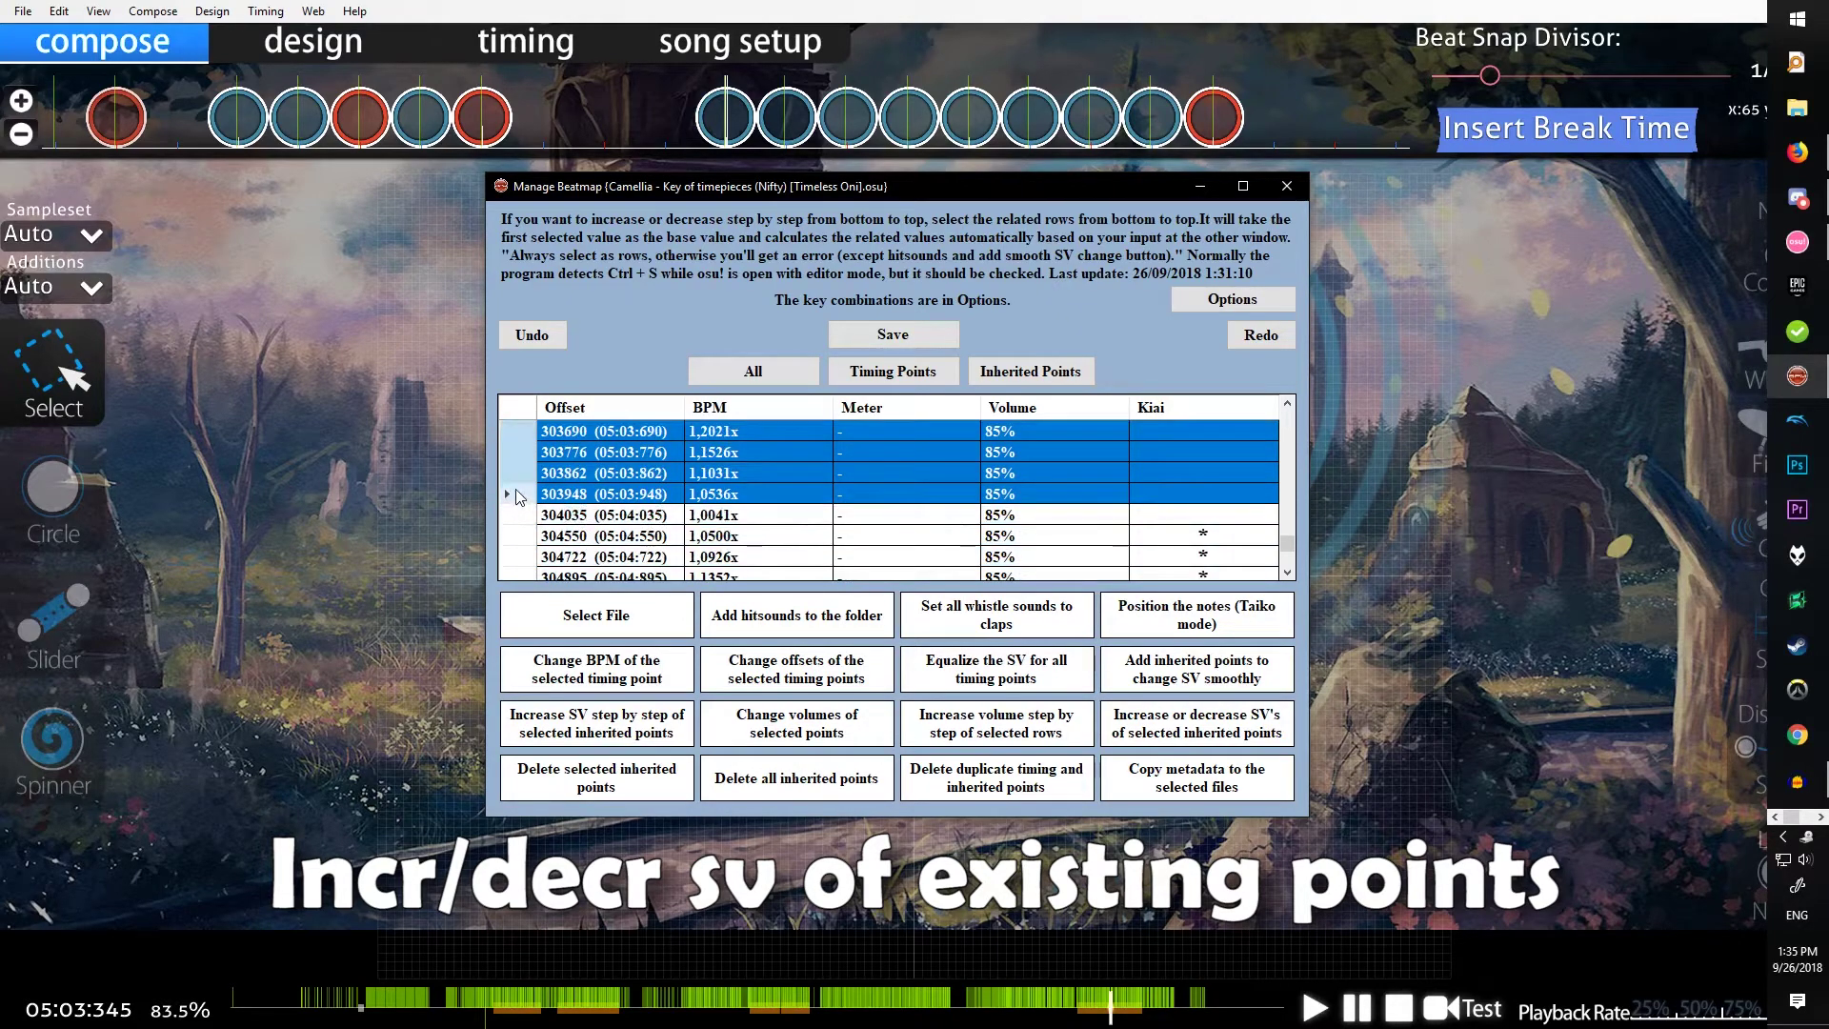
{"action": "scroll", "coordinate": [879, 536], "scroll_direction": "up", "scroll_amount": 1}
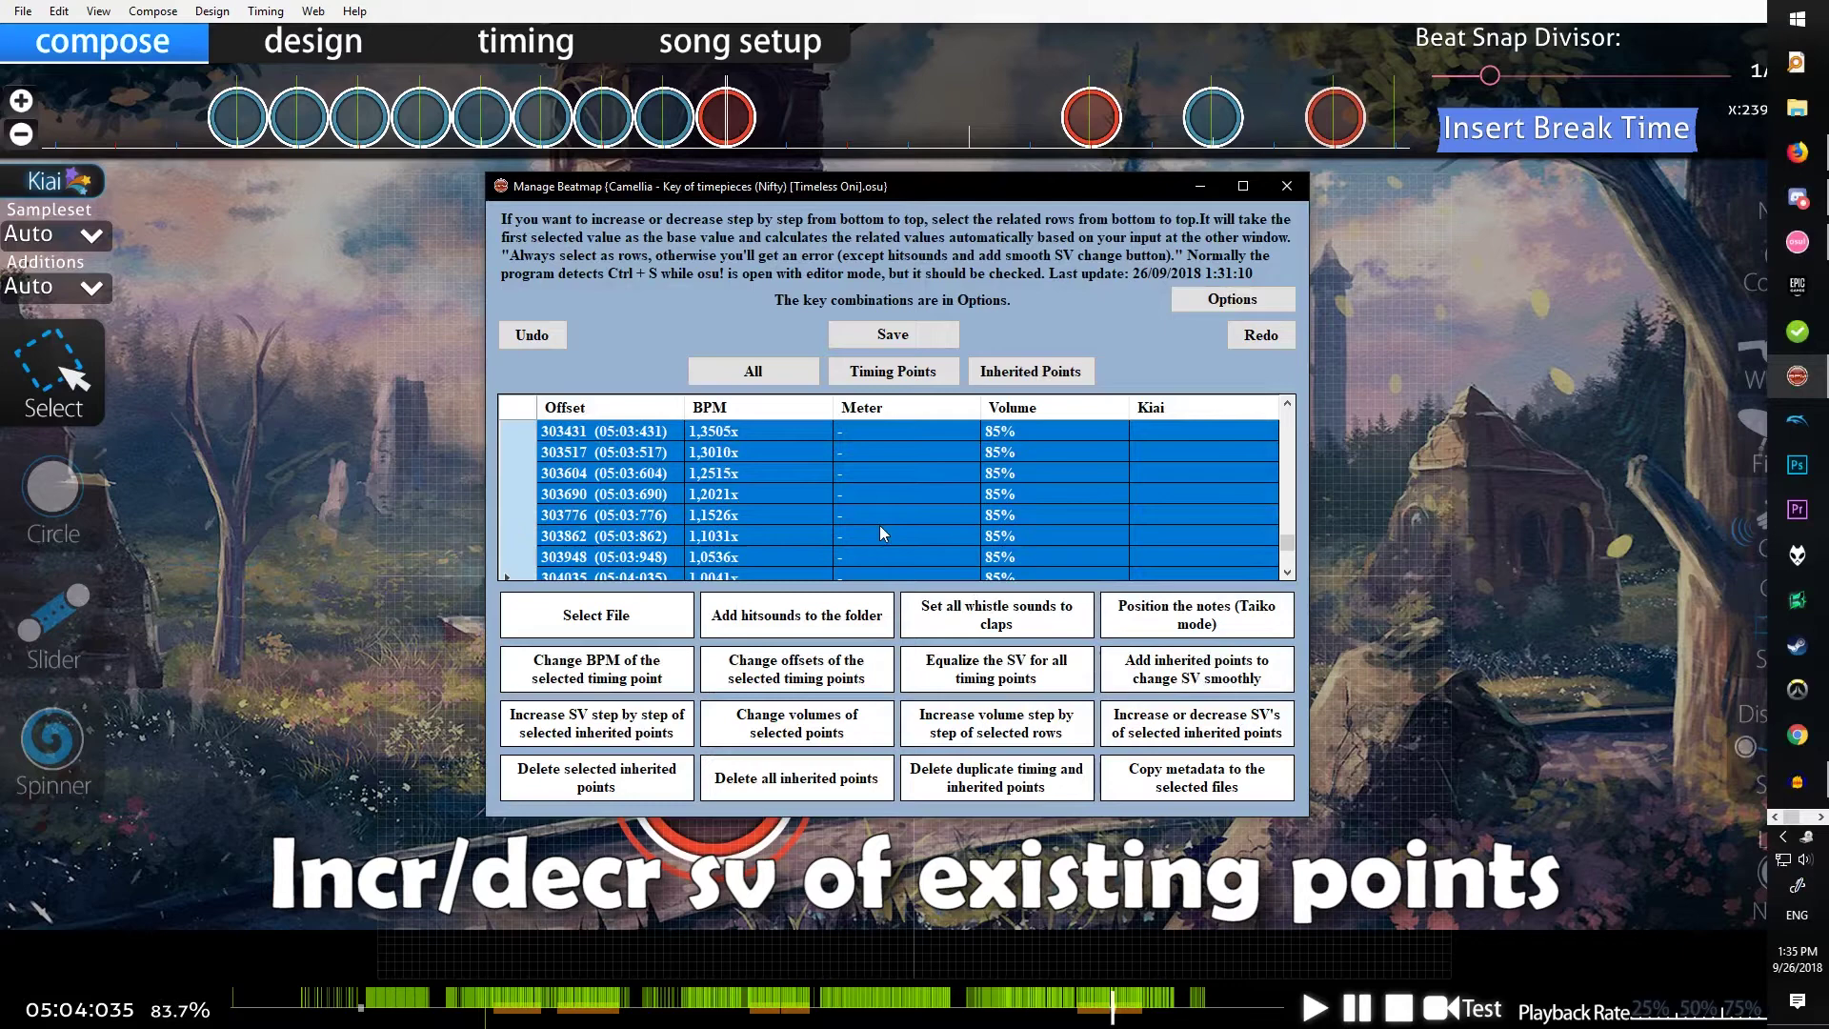
{"action": "scroll", "coordinate": [880, 527], "scroll_direction": "down", "scroll_amount": 1}
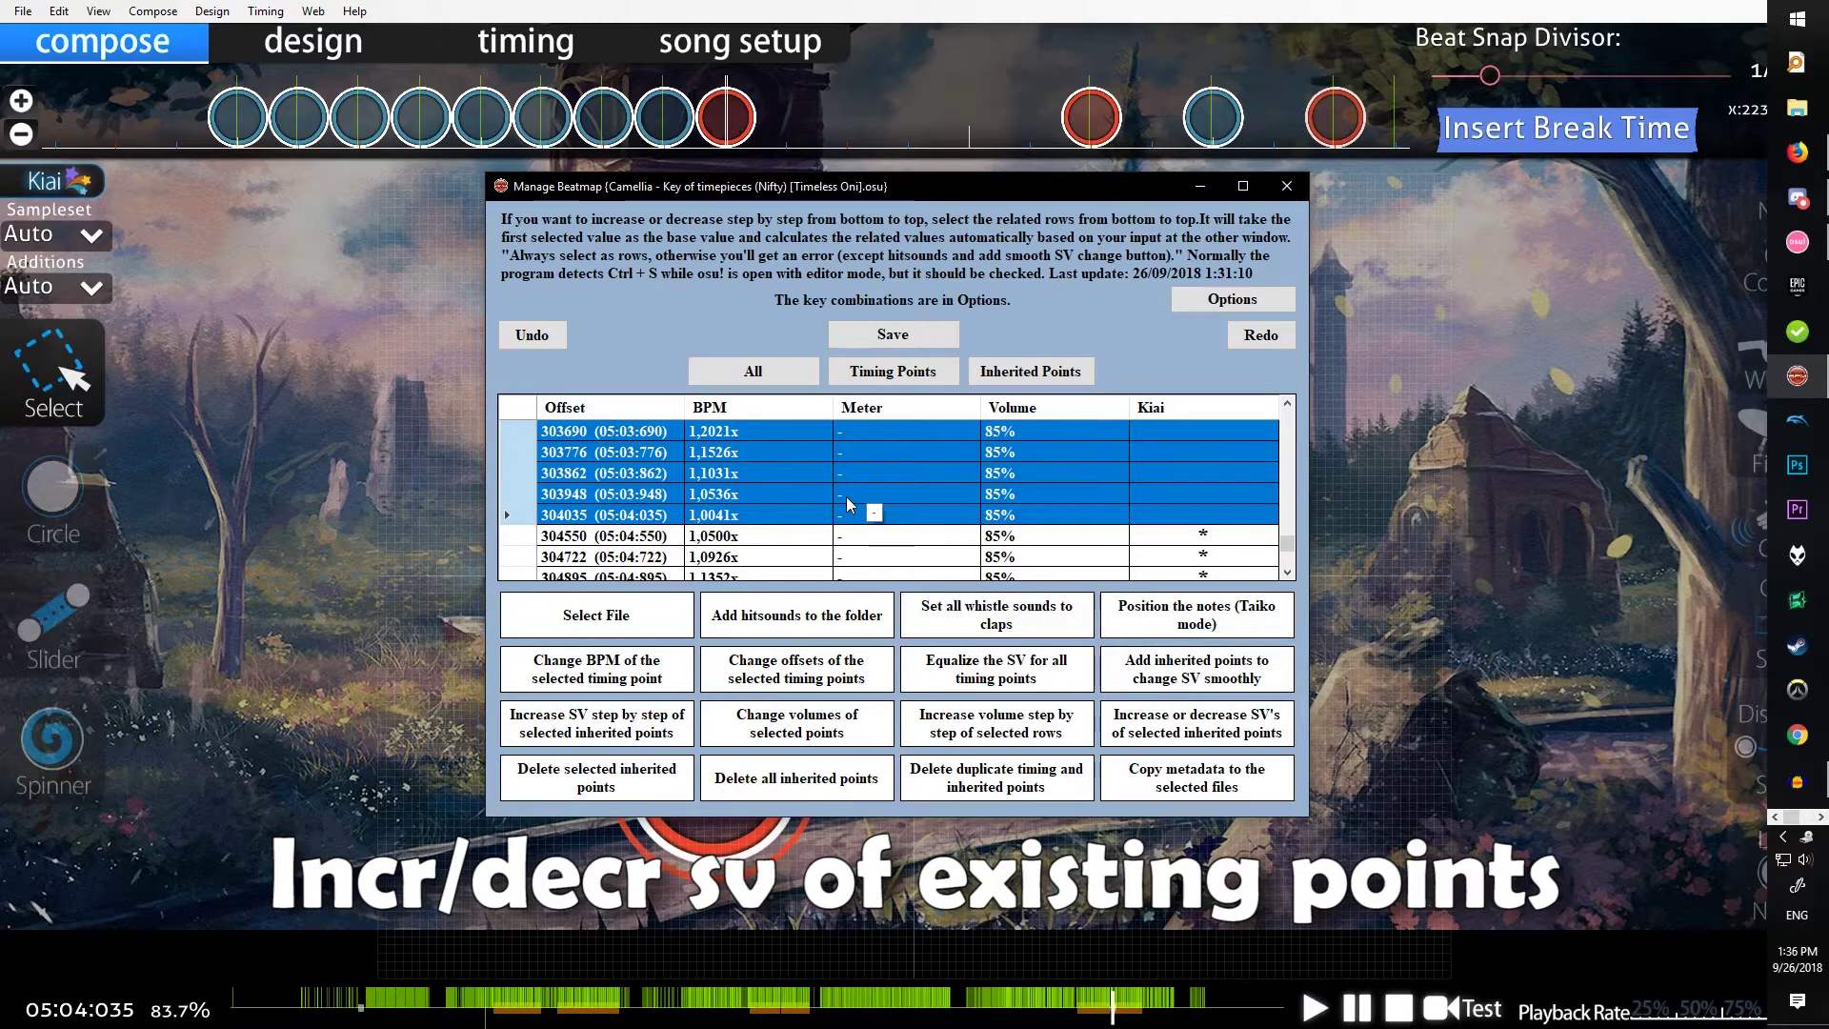
{"action": "left_click", "coordinate": [1181, 738]}
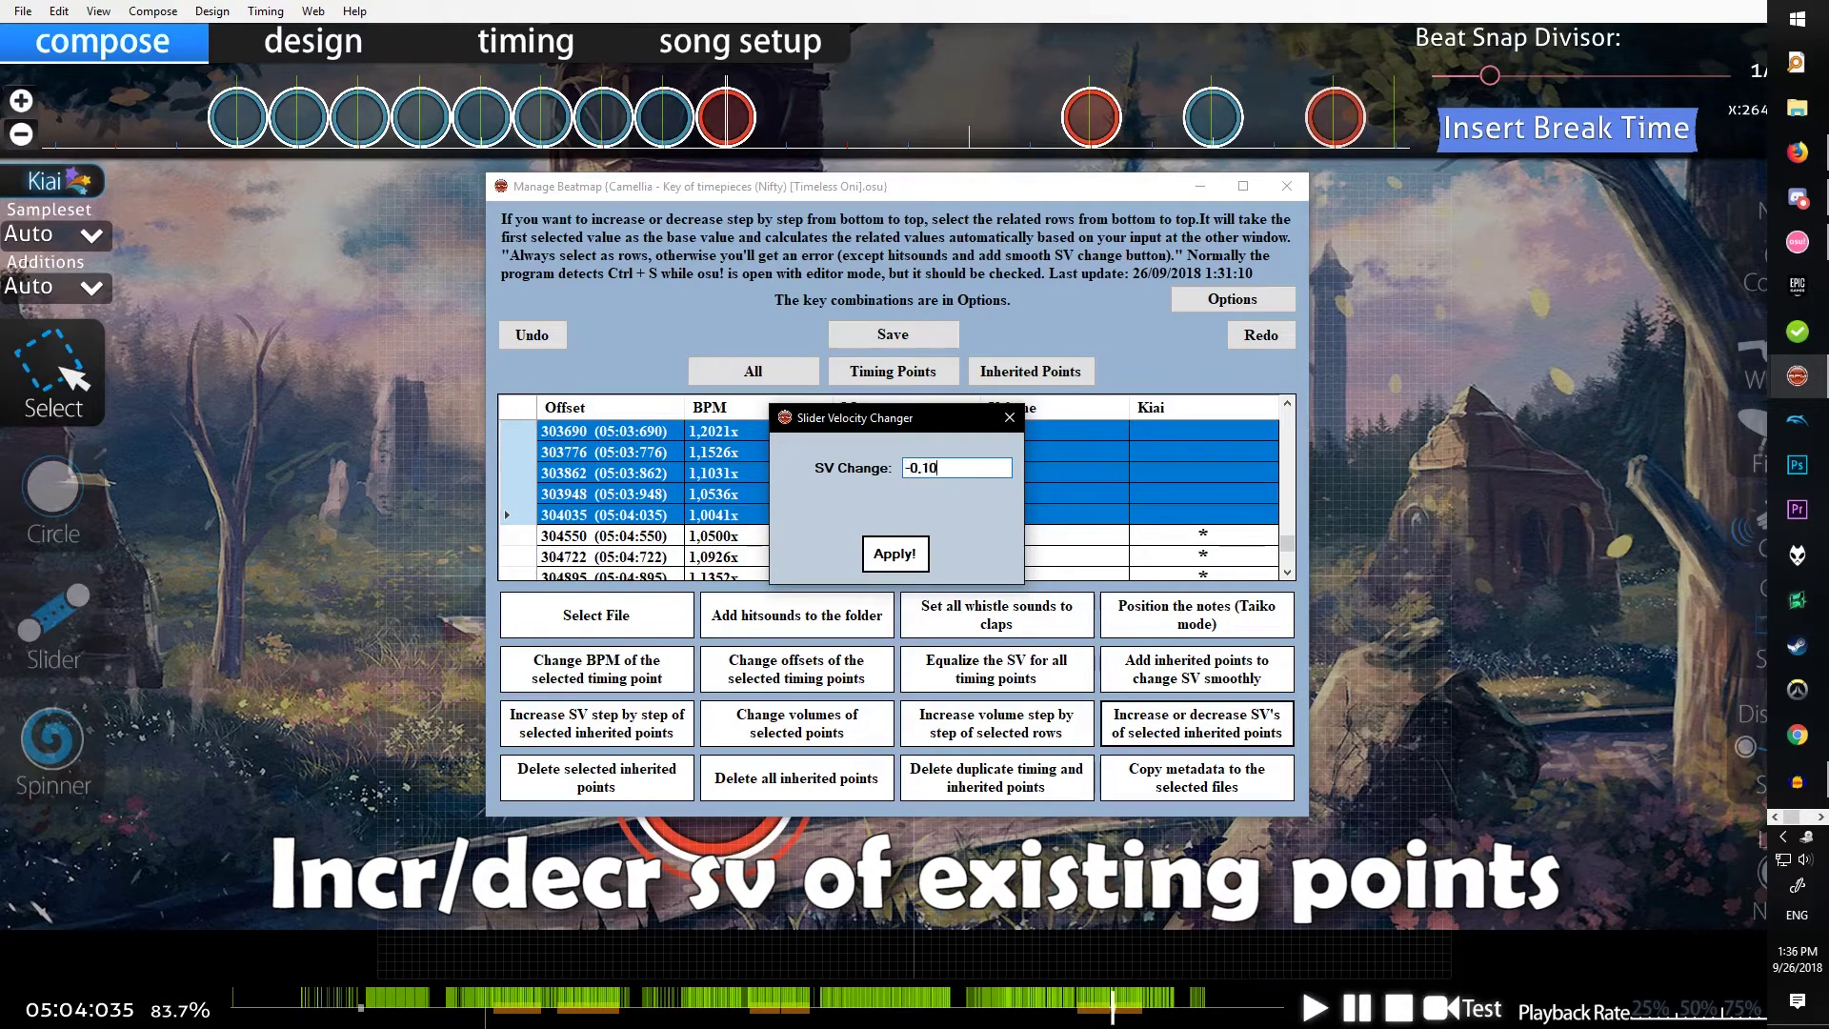
{"action": "left_click", "coordinate": [897, 555]}
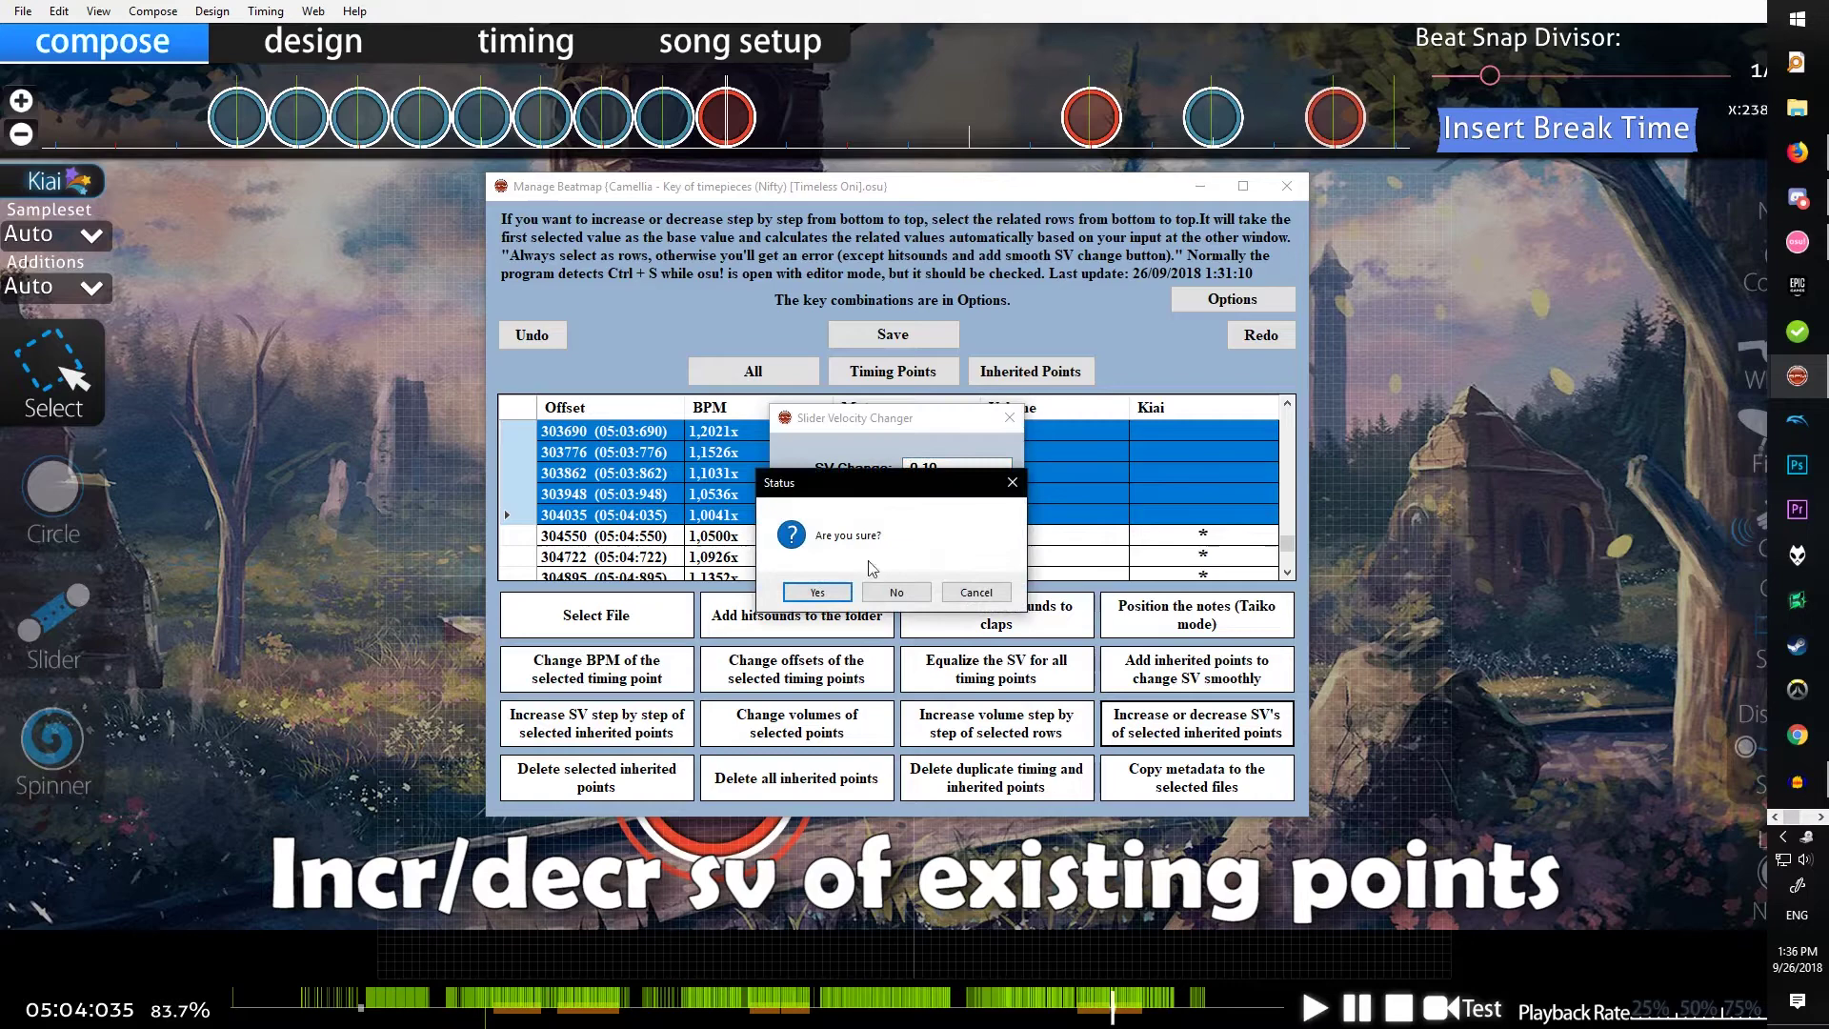
{"action": "left_click", "coordinate": [816, 595]}
{"action": "left_click", "coordinate": [901, 598]}
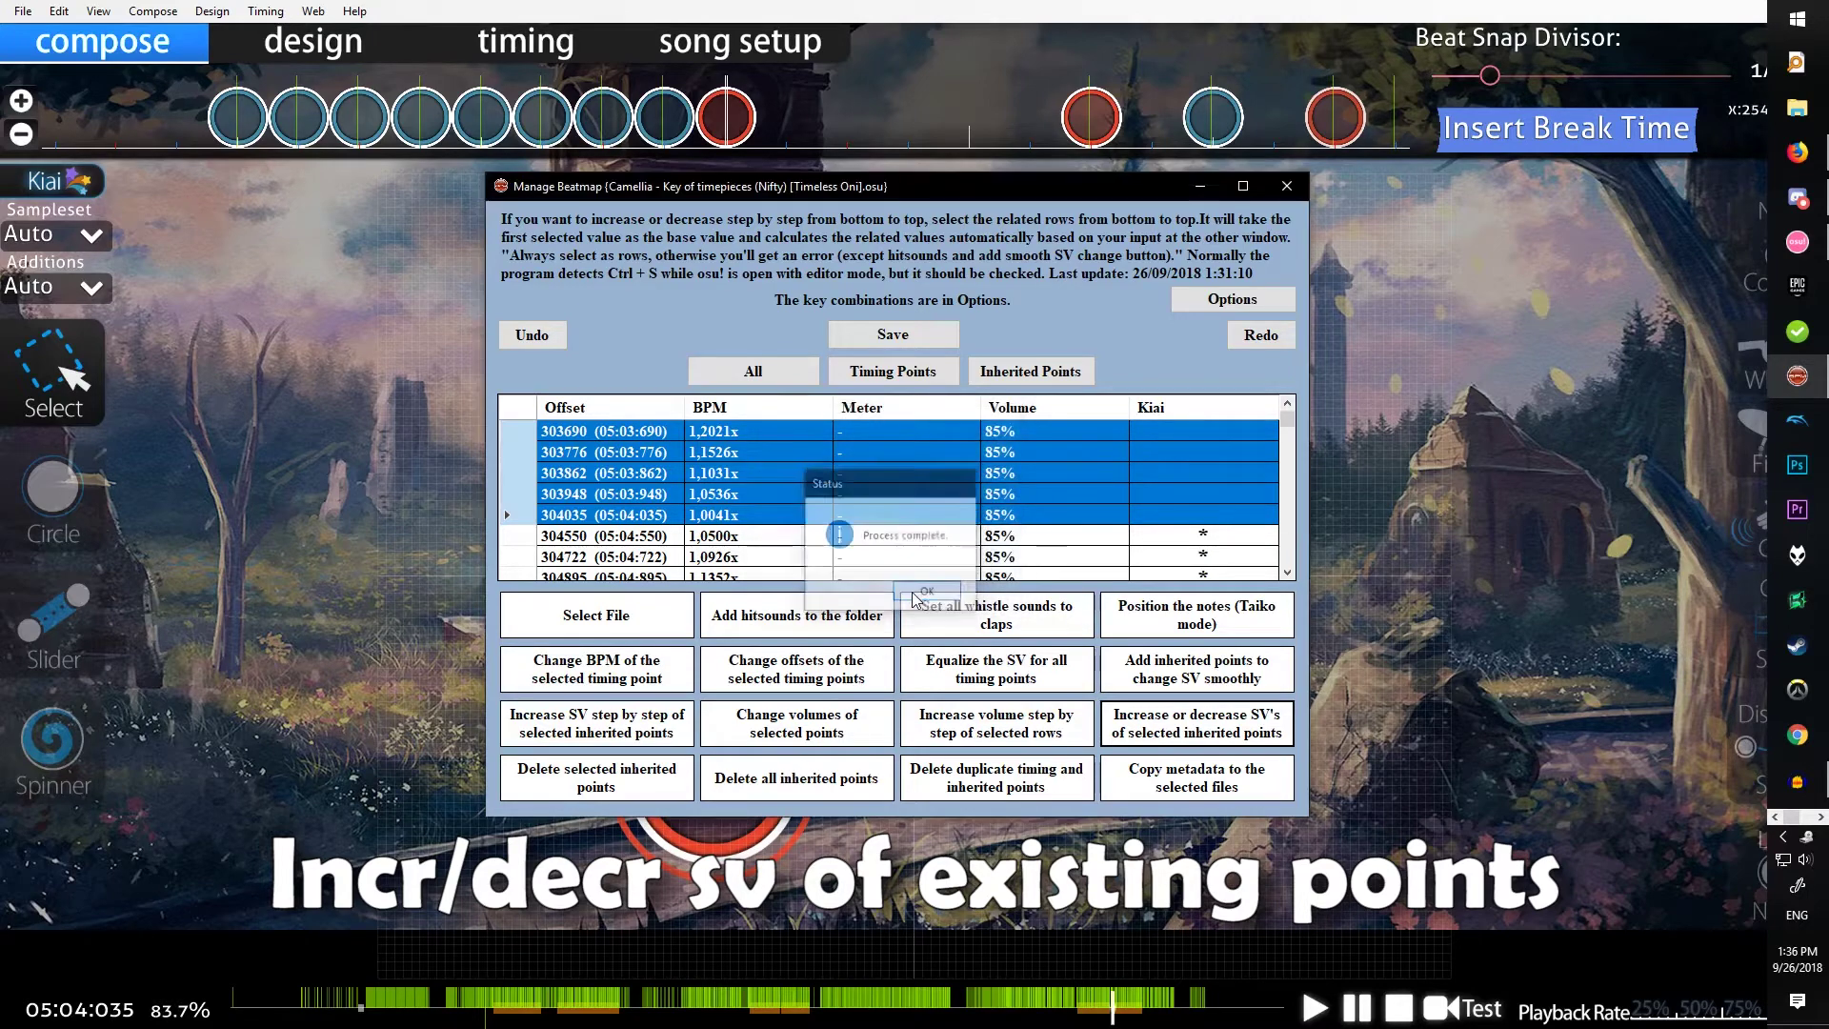
Switch to the osu! editor and check the SV values from 05:03:345 onward in the Timing and Control Points window.
{"action": "left_click", "coordinate": [447, 530]}
{"action": "key", "text": "Escape"}
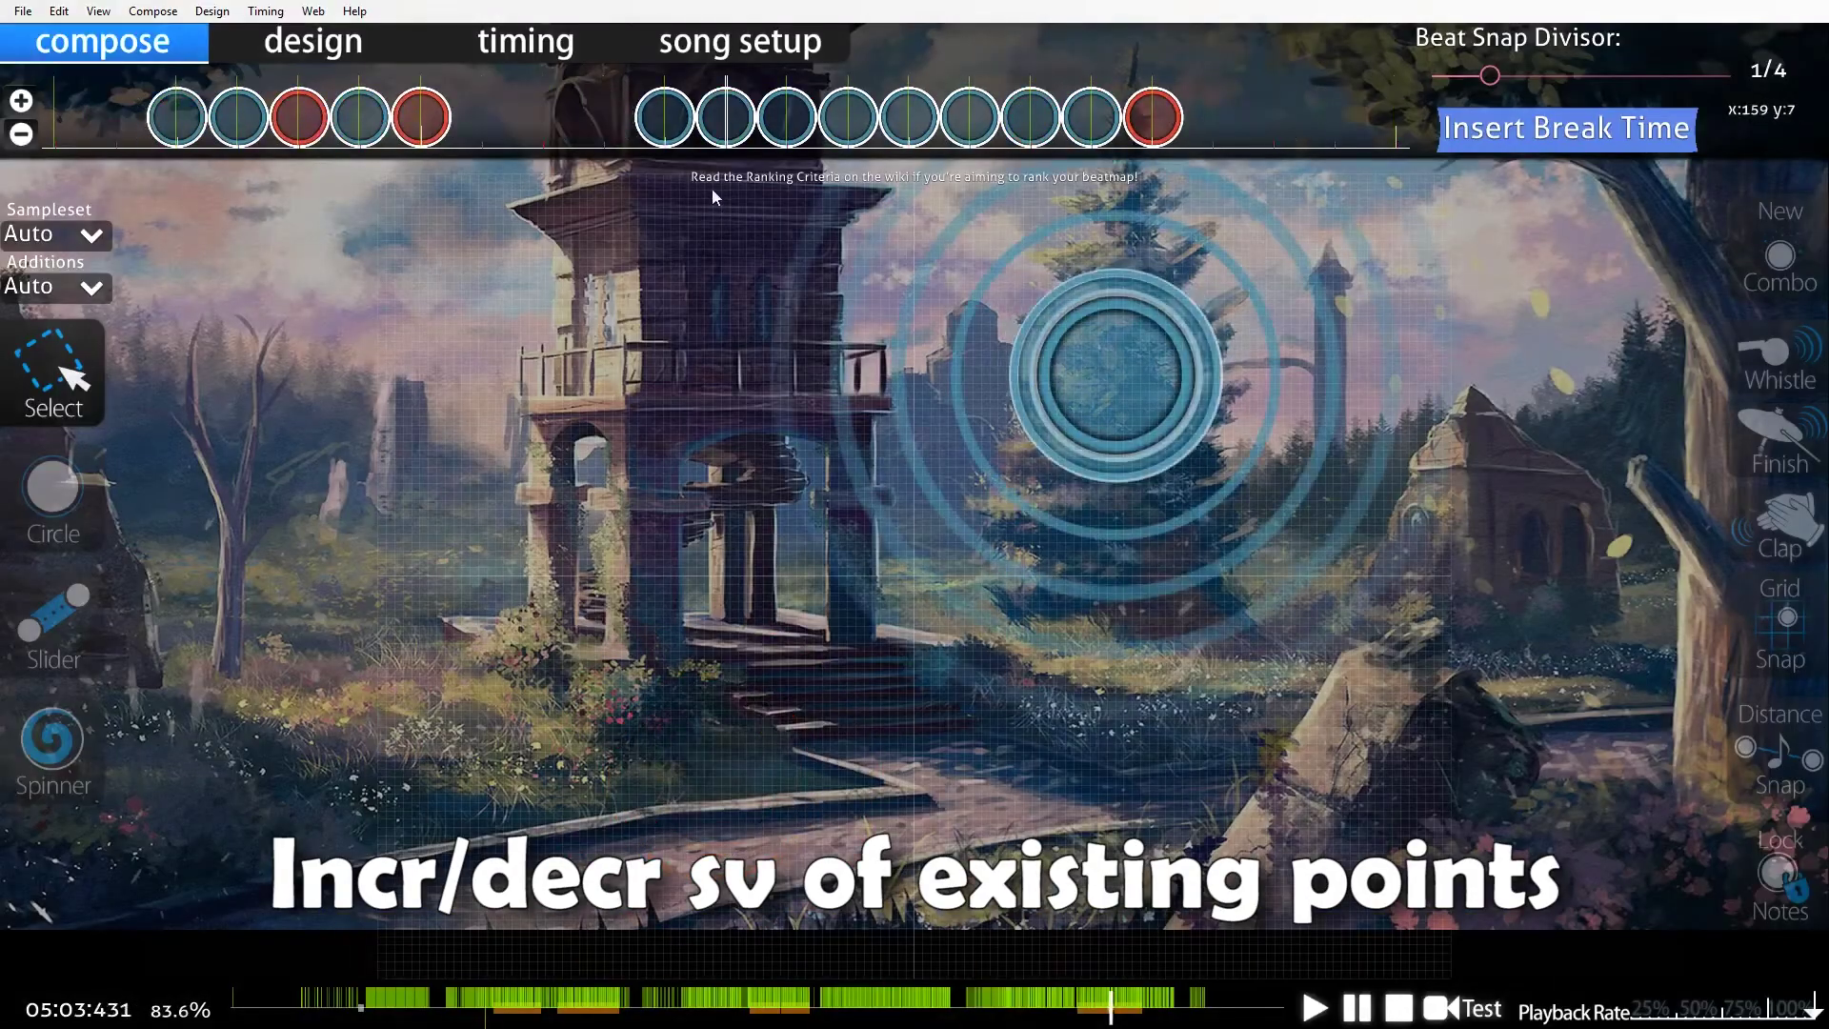
{"action": "left_click", "coordinate": [549, 57]}
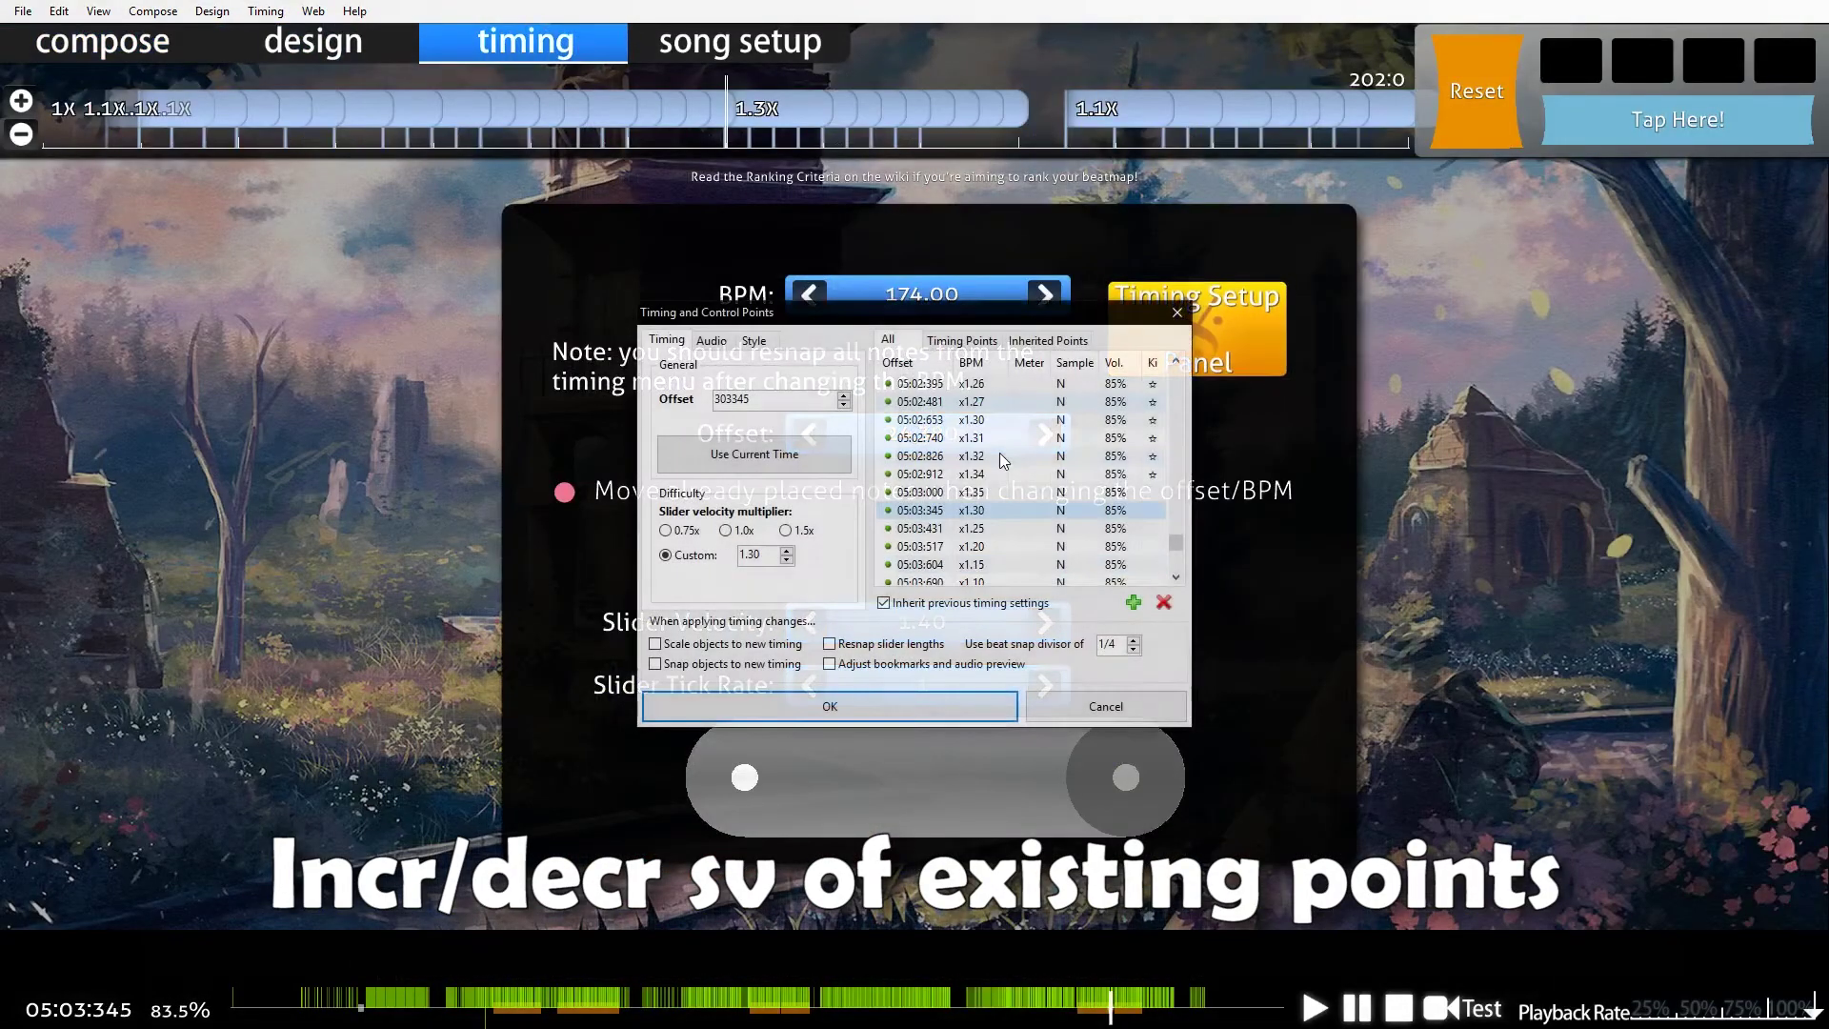
{"action": "scroll", "coordinate": [999, 455], "scroll_direction": "down", "scroll_amount": 2}
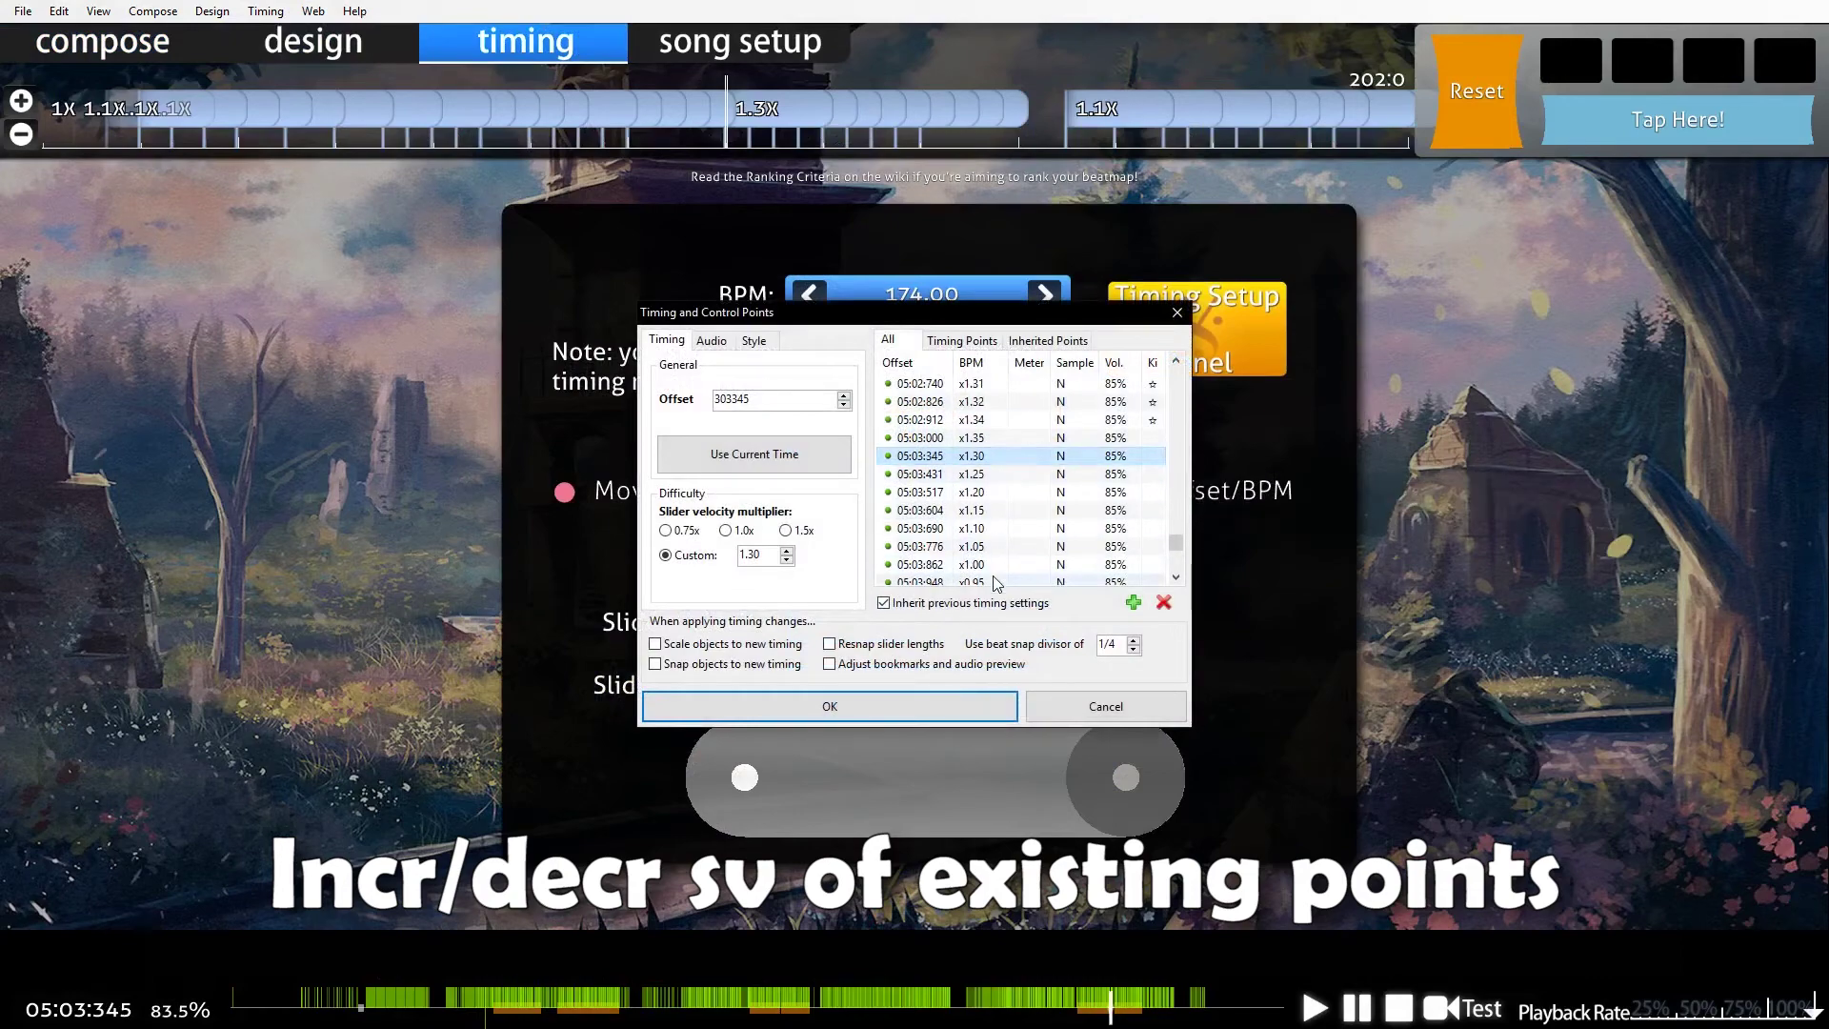
{"action": "scroll", "coordinate": [998, 554], "scroll_direction": "down", "scroll_amount": 1}
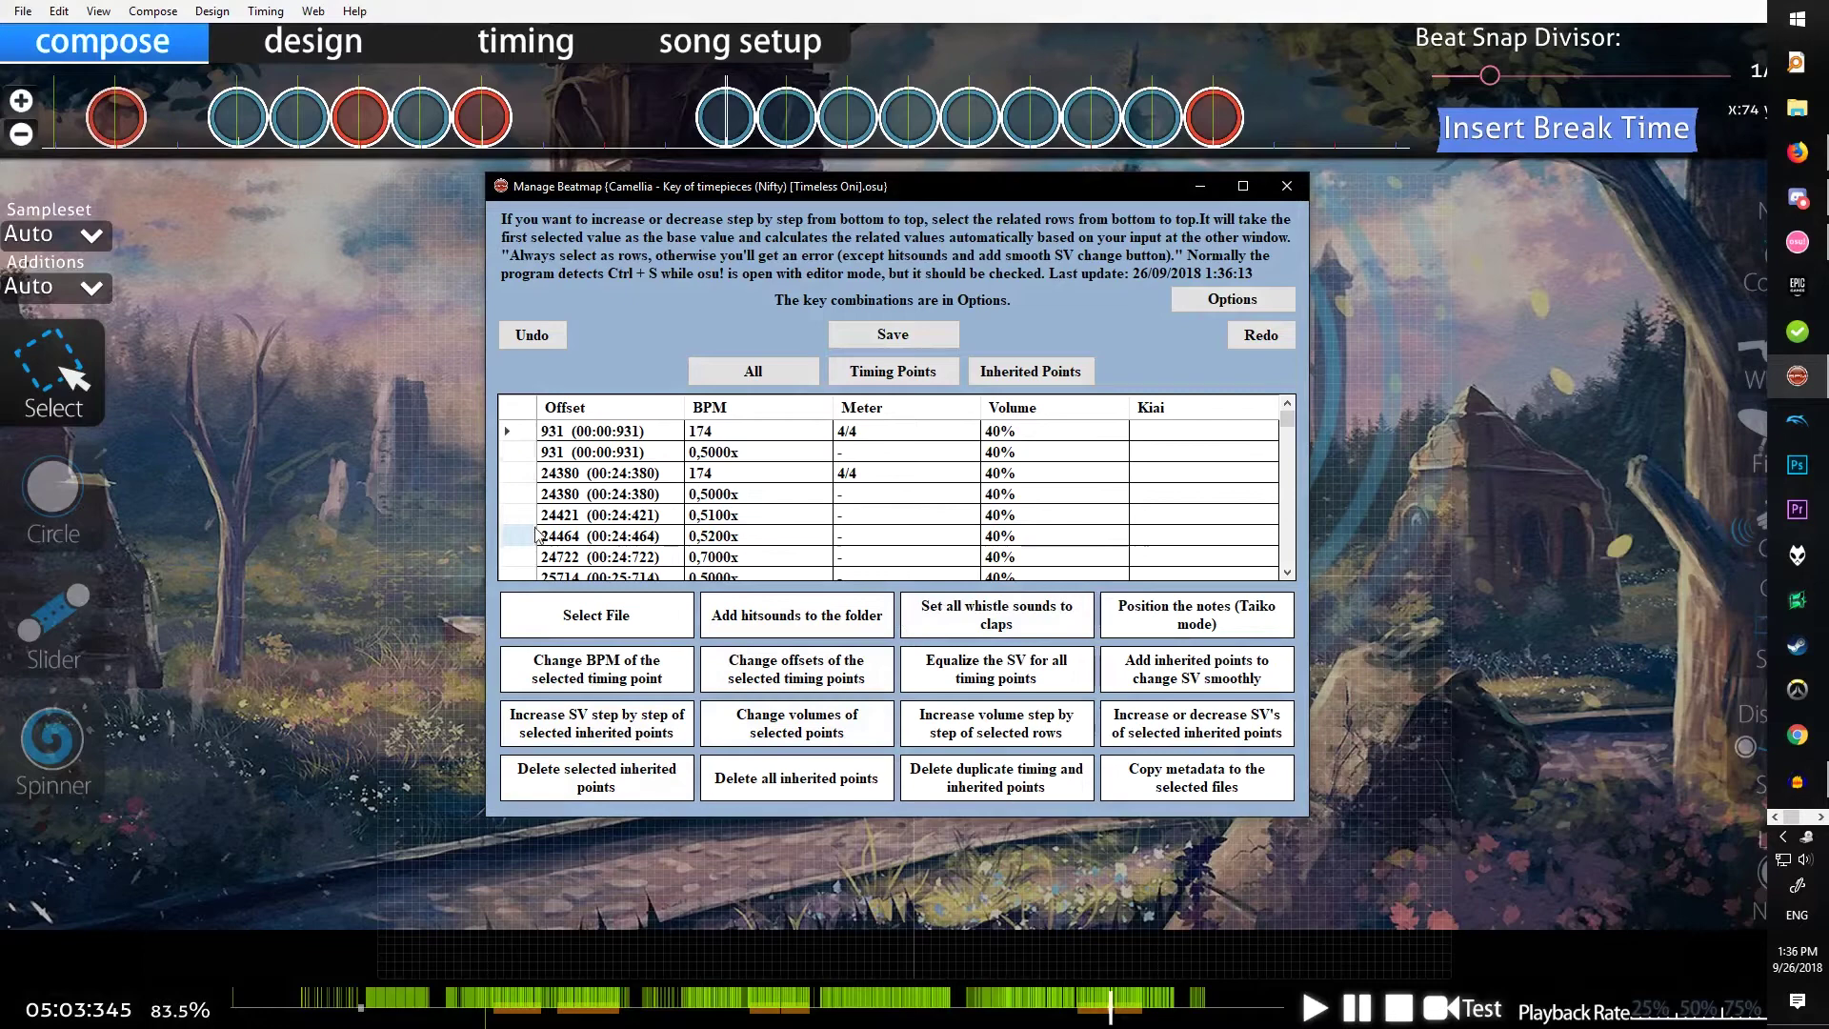
Try to delete the rows from the 00:00:931 inherited point to 00:43:688 in Manage Beatmap as selected inherited points.
{"action": "left_click_drag", "start_coordinate": [507, 452], "coordinate": [505, 491]}
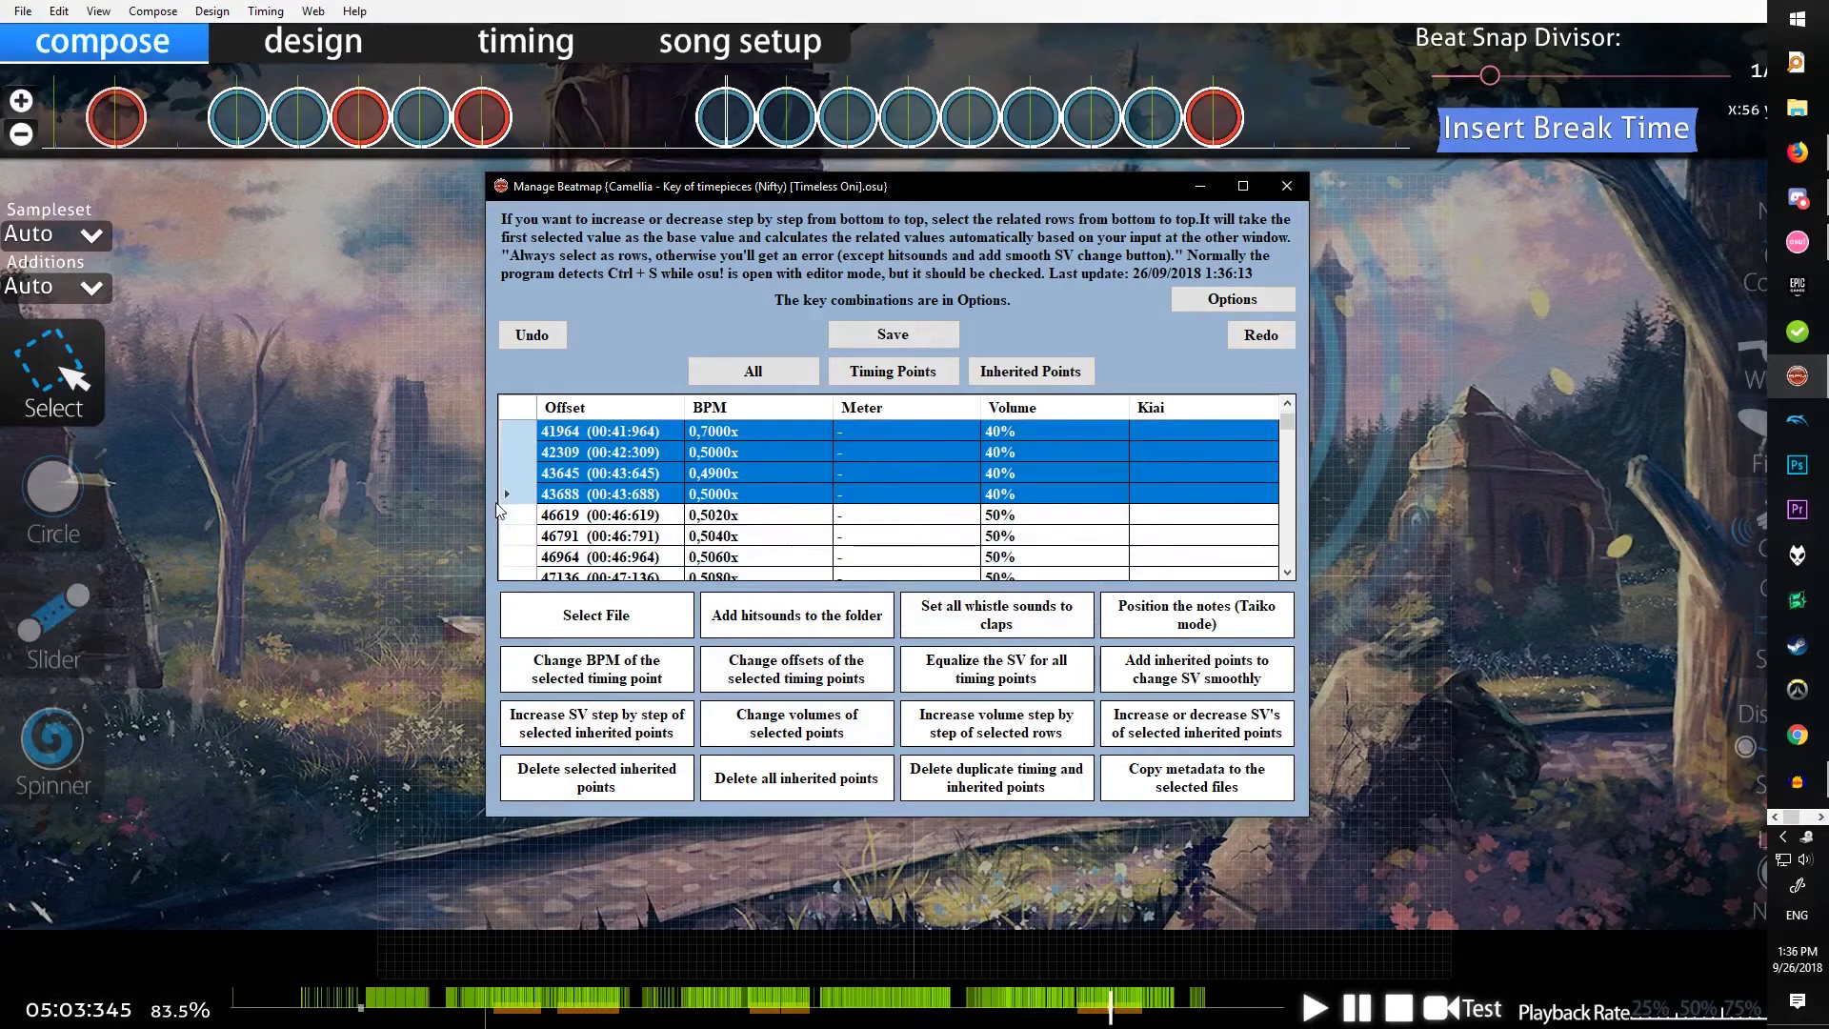
{"action": "left_click", "coordinate": [596, 777]}
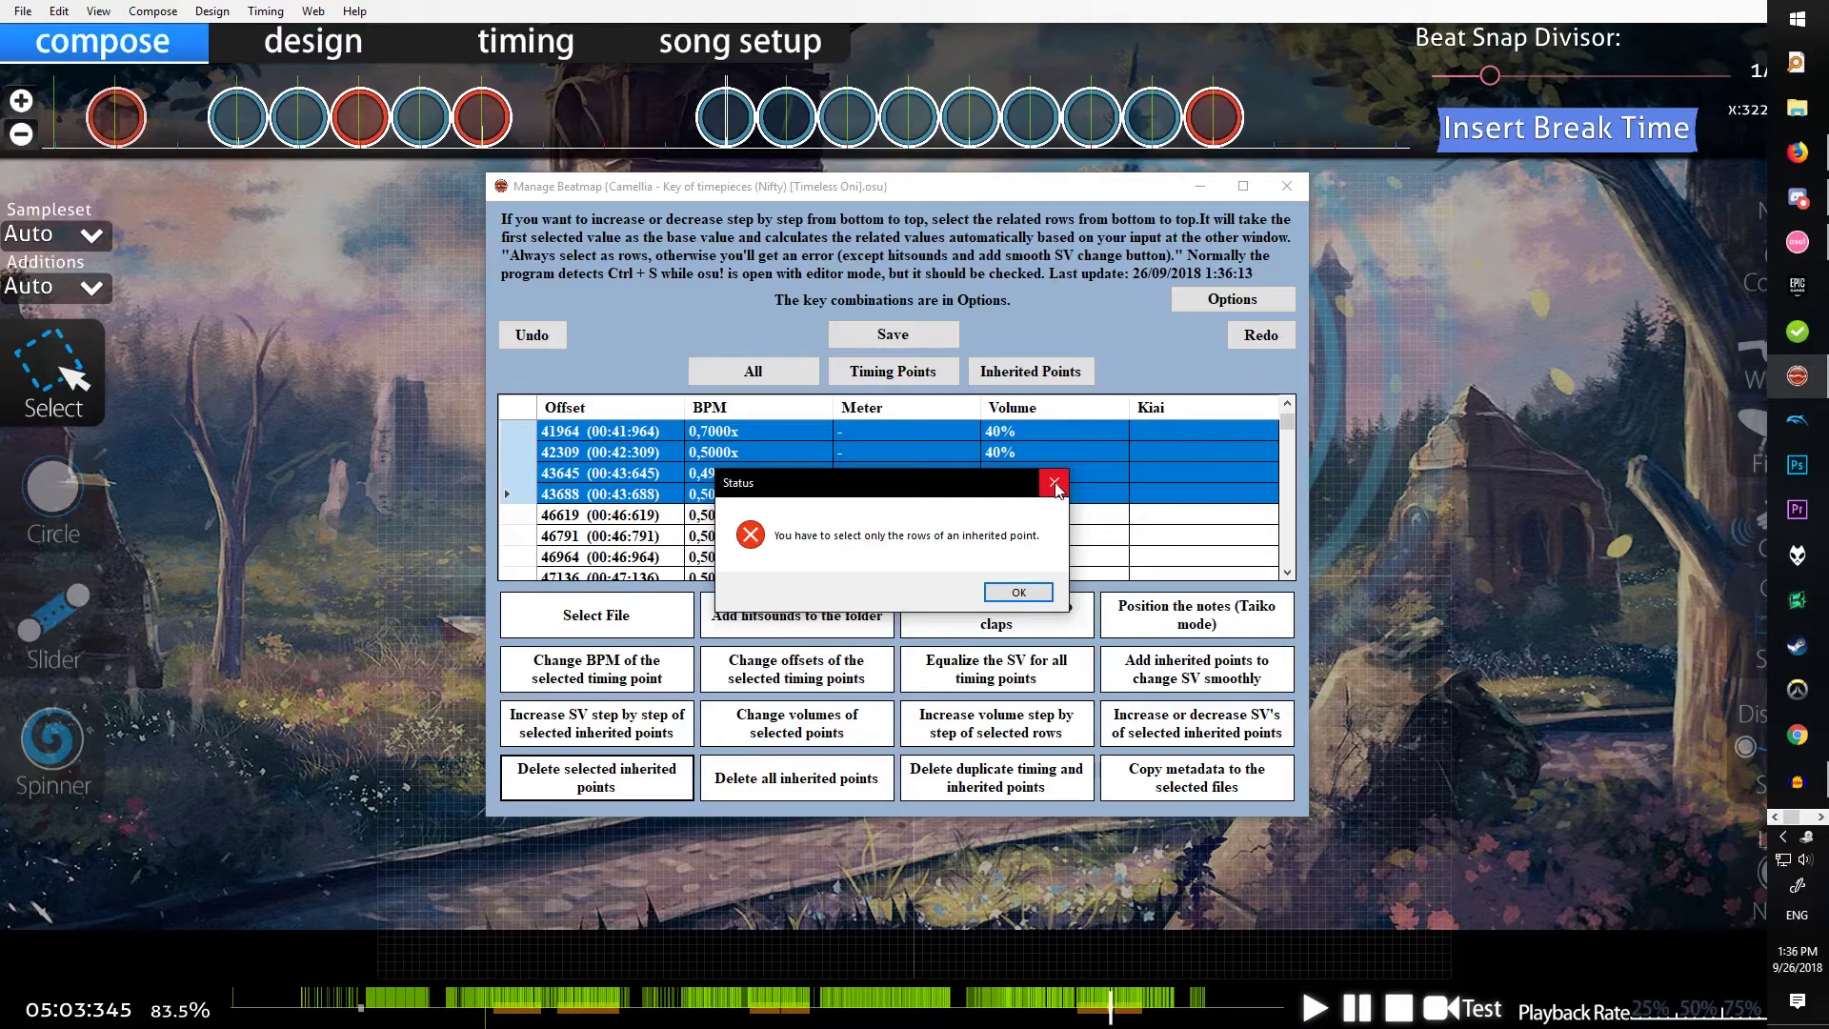
{"action": "left_click", "coordinate": [1054, 485]}
Delete the inherited points from 00:24:421 to 00:29:895.
{"action": "scroll", "coordinate": [757, 492], "scroll_direction": "up", "scroll_amount": 6}
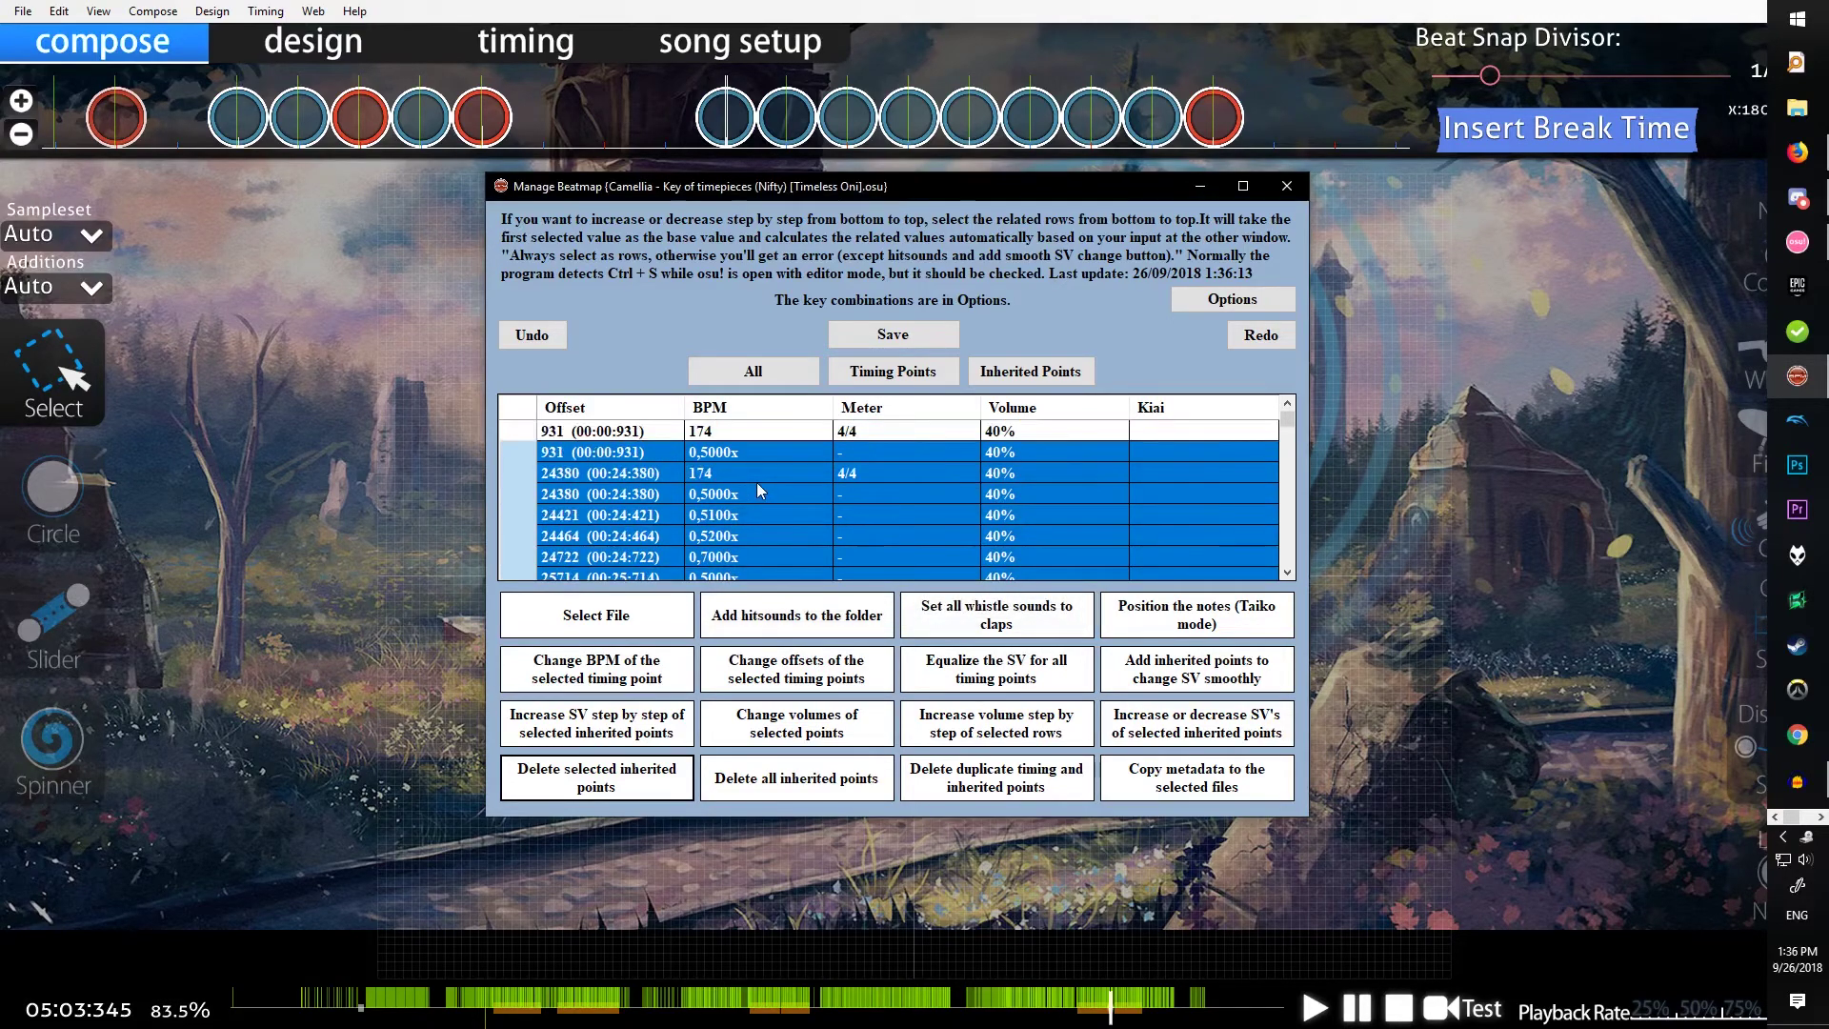
{"action": "left_click", "coordinate": [715, 473]}
{"action": "scroll", "coordinate": [736, 486], "scroll_direction": "down", "scroll_amount": 1}
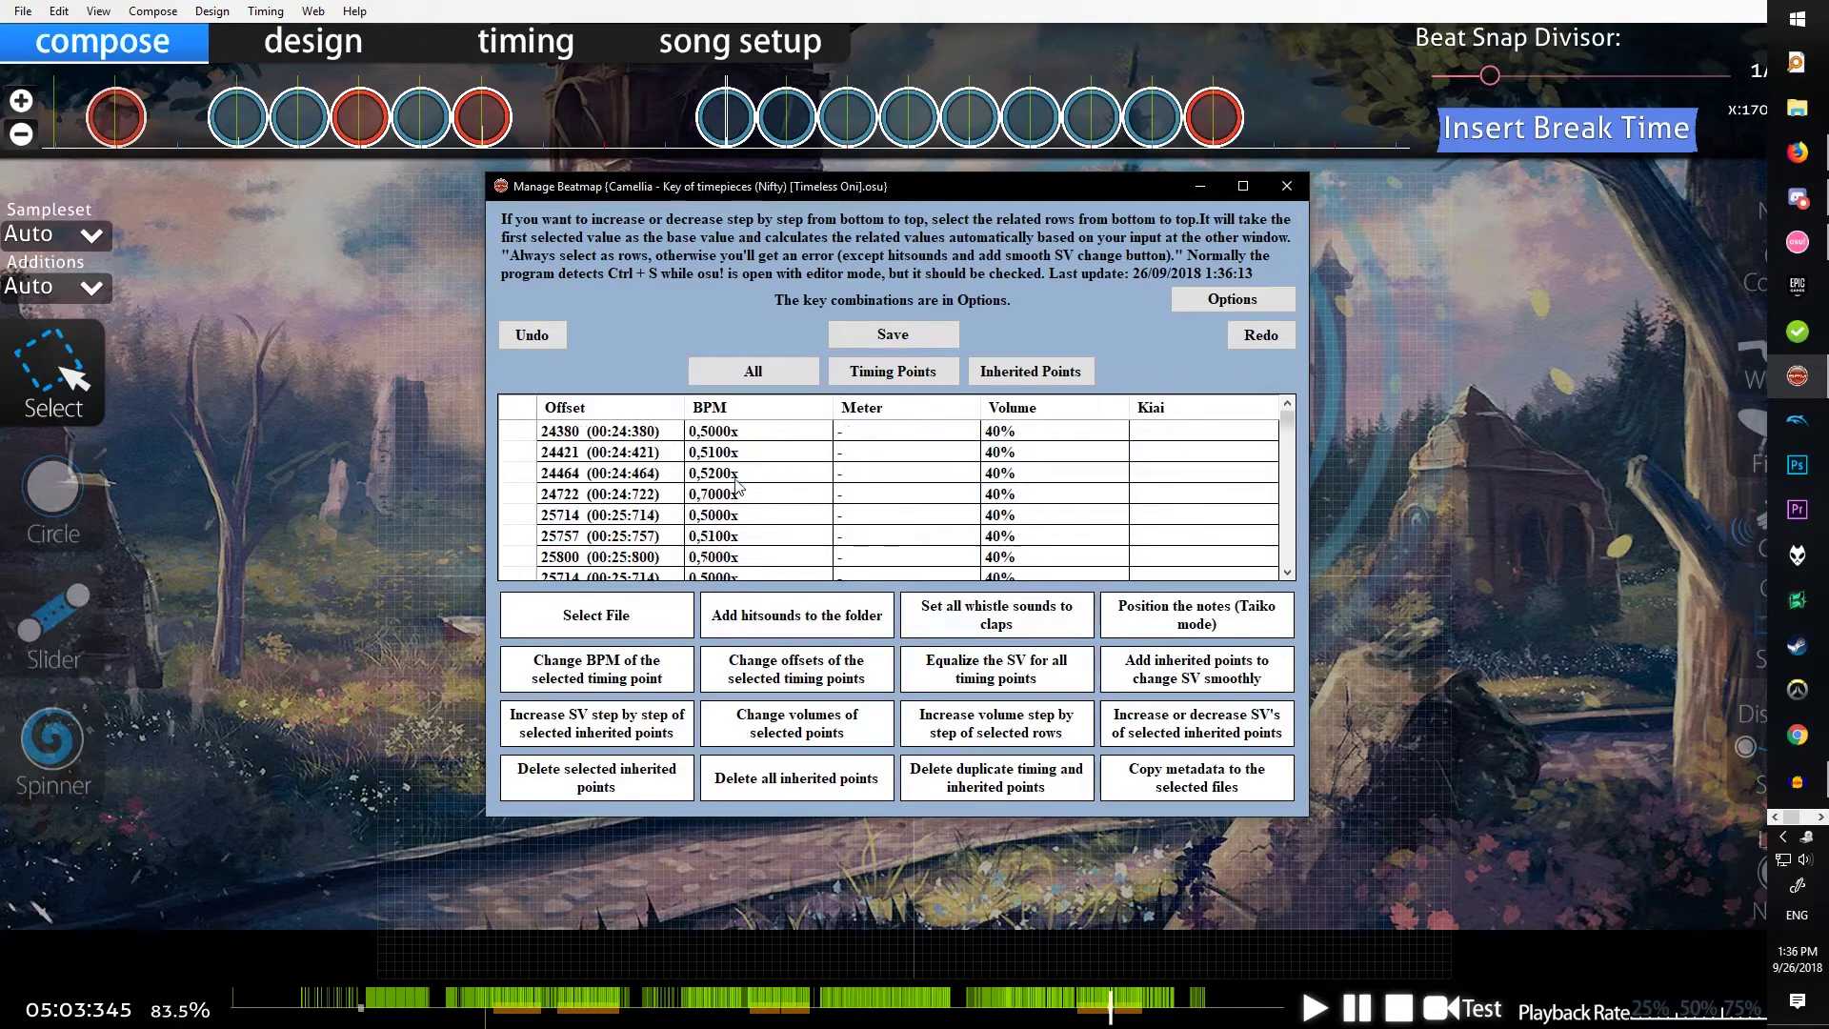
{"action": "left_click_drag", "start_coordinate": [517, 451], "coordinate": [519, 581]}
{"action": "left_click", "coordinate": [598, 779]}
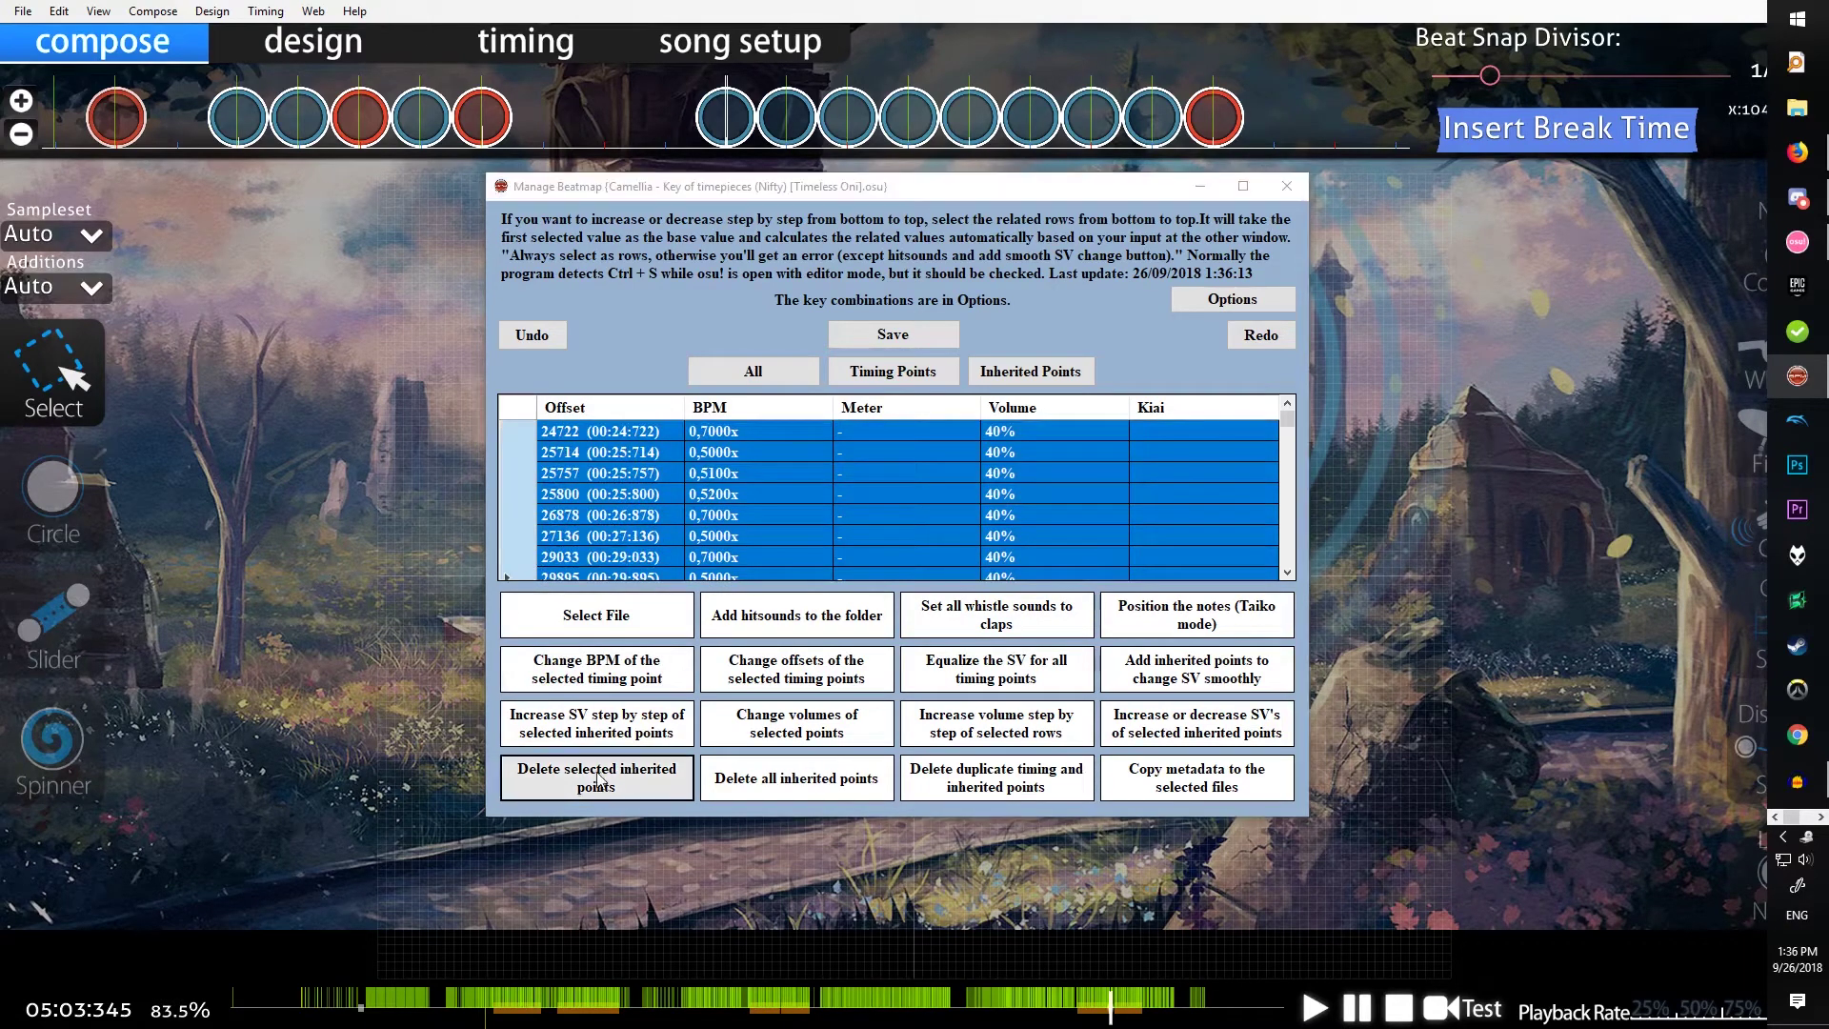
{"action": "left_click", "coordinate": [862, 598]}
{"action": "left_click", "coordinate": [922, 604]}
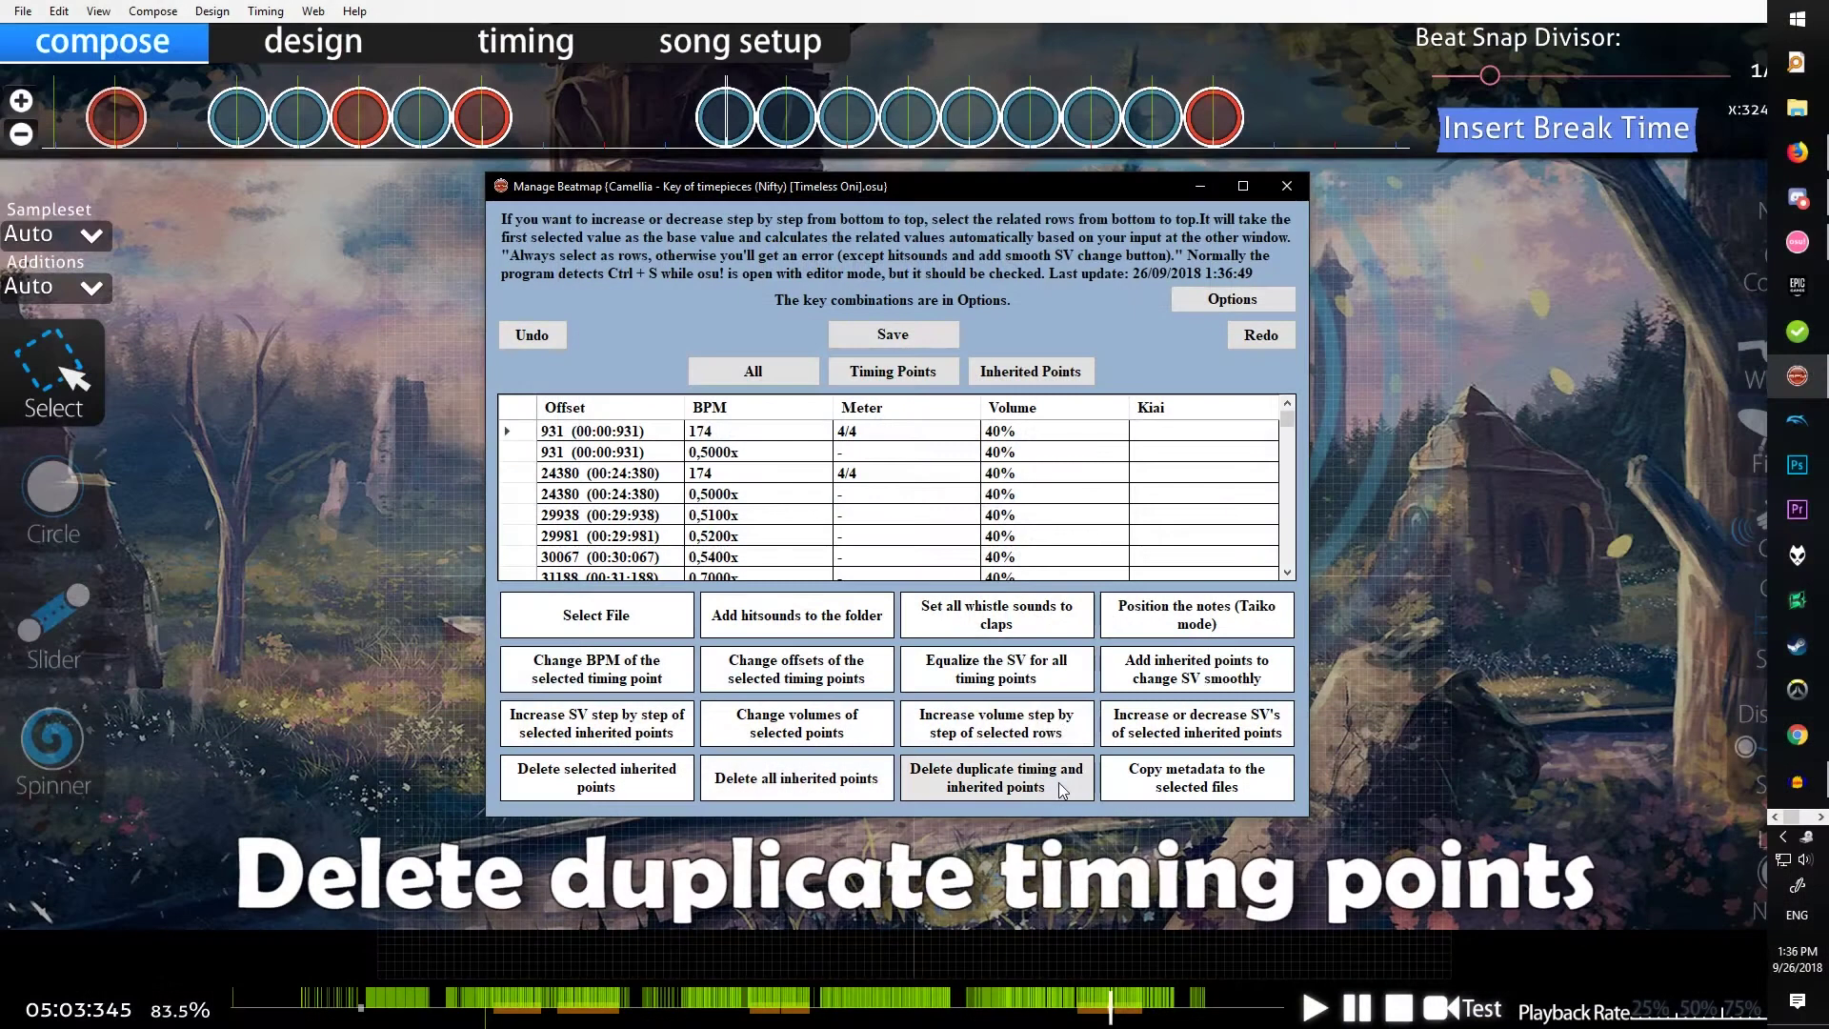
Switch to the osu! editor and play through the notes between about 05:03:345 and 05:05:242.
{"action": "left_click", "coordinate": [395, 688]}
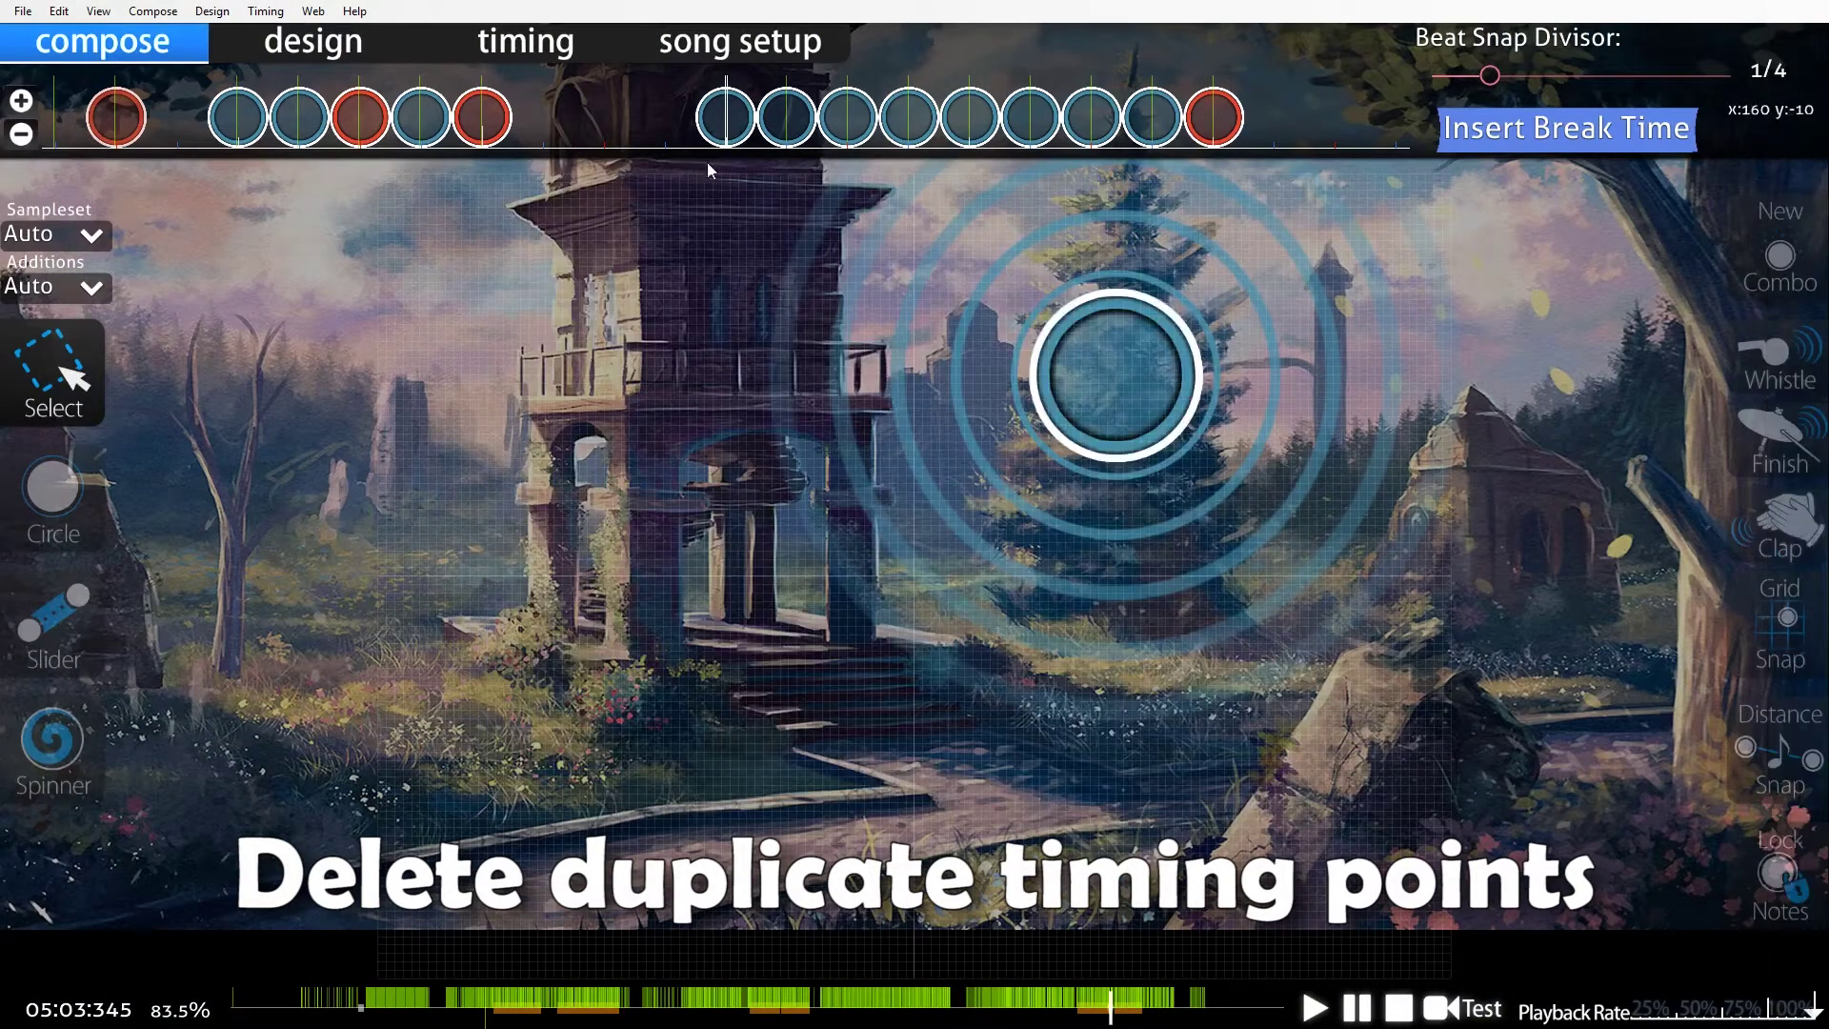
{"action": "key", "text": "space"}
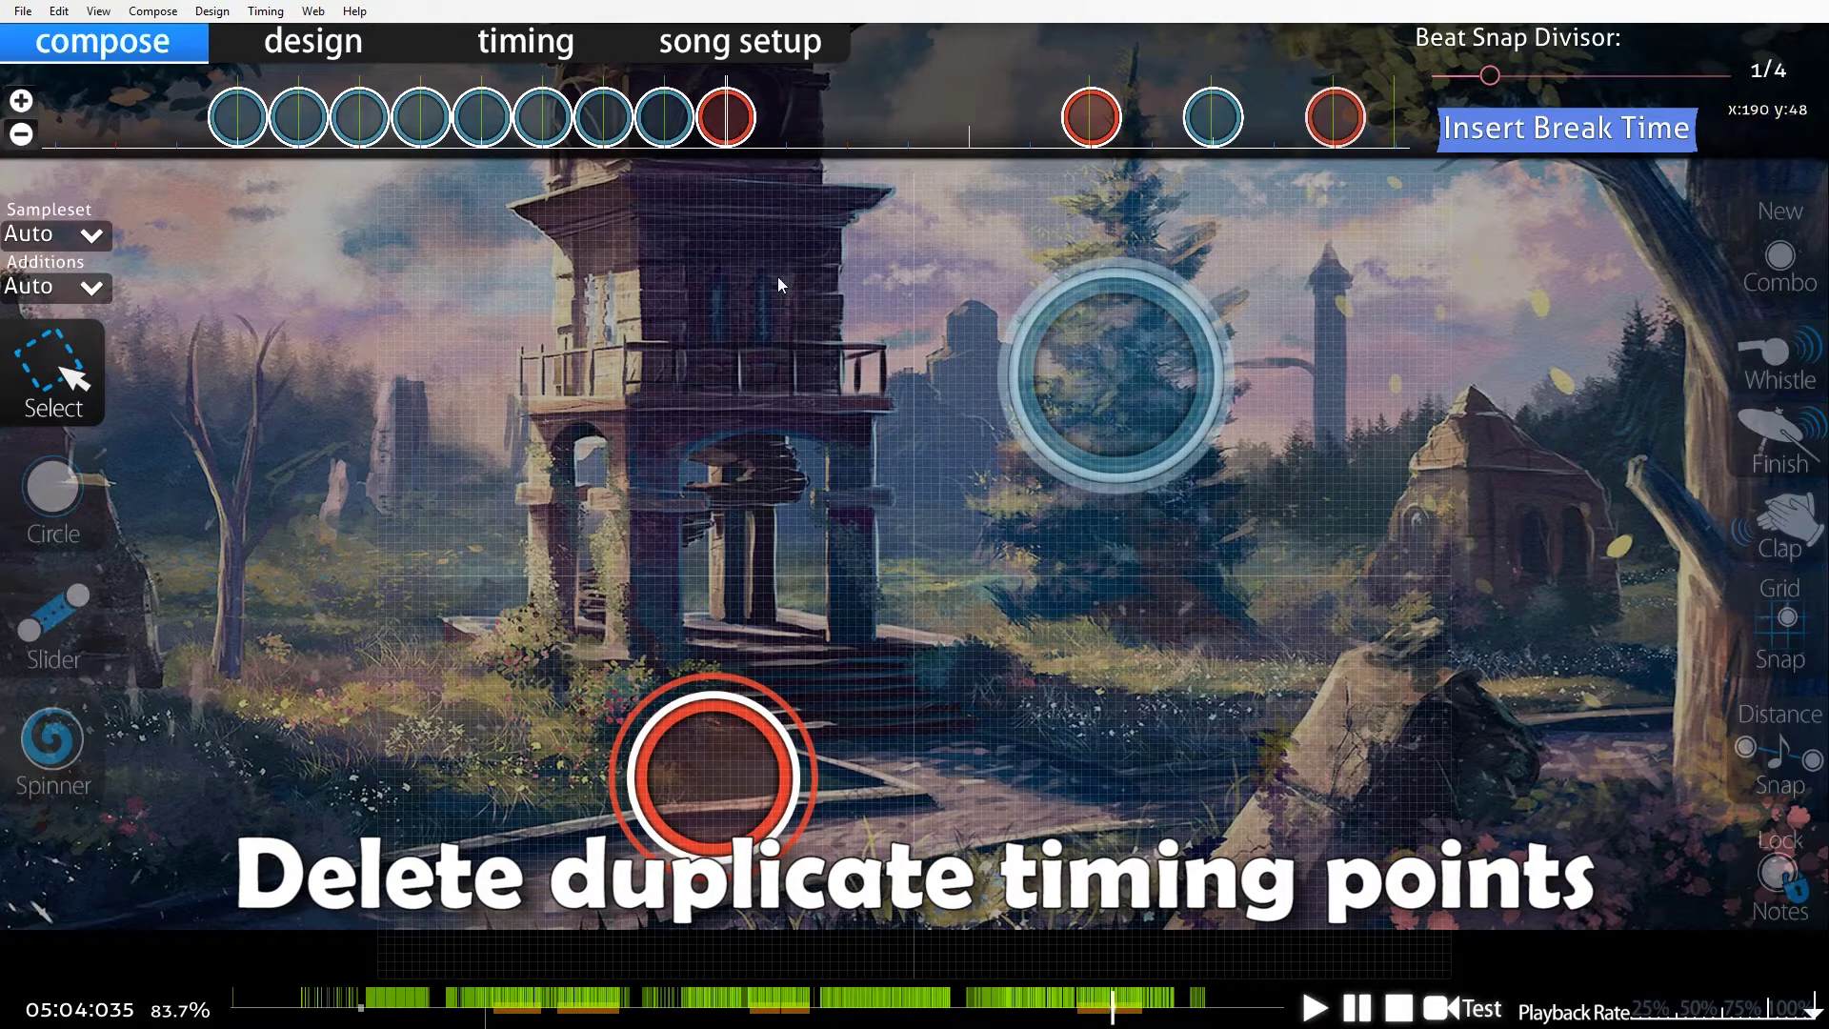
{"action": "scroll", "coordinate": [762, 270], "scroll_direction": "up", "scroll_amount": 7}
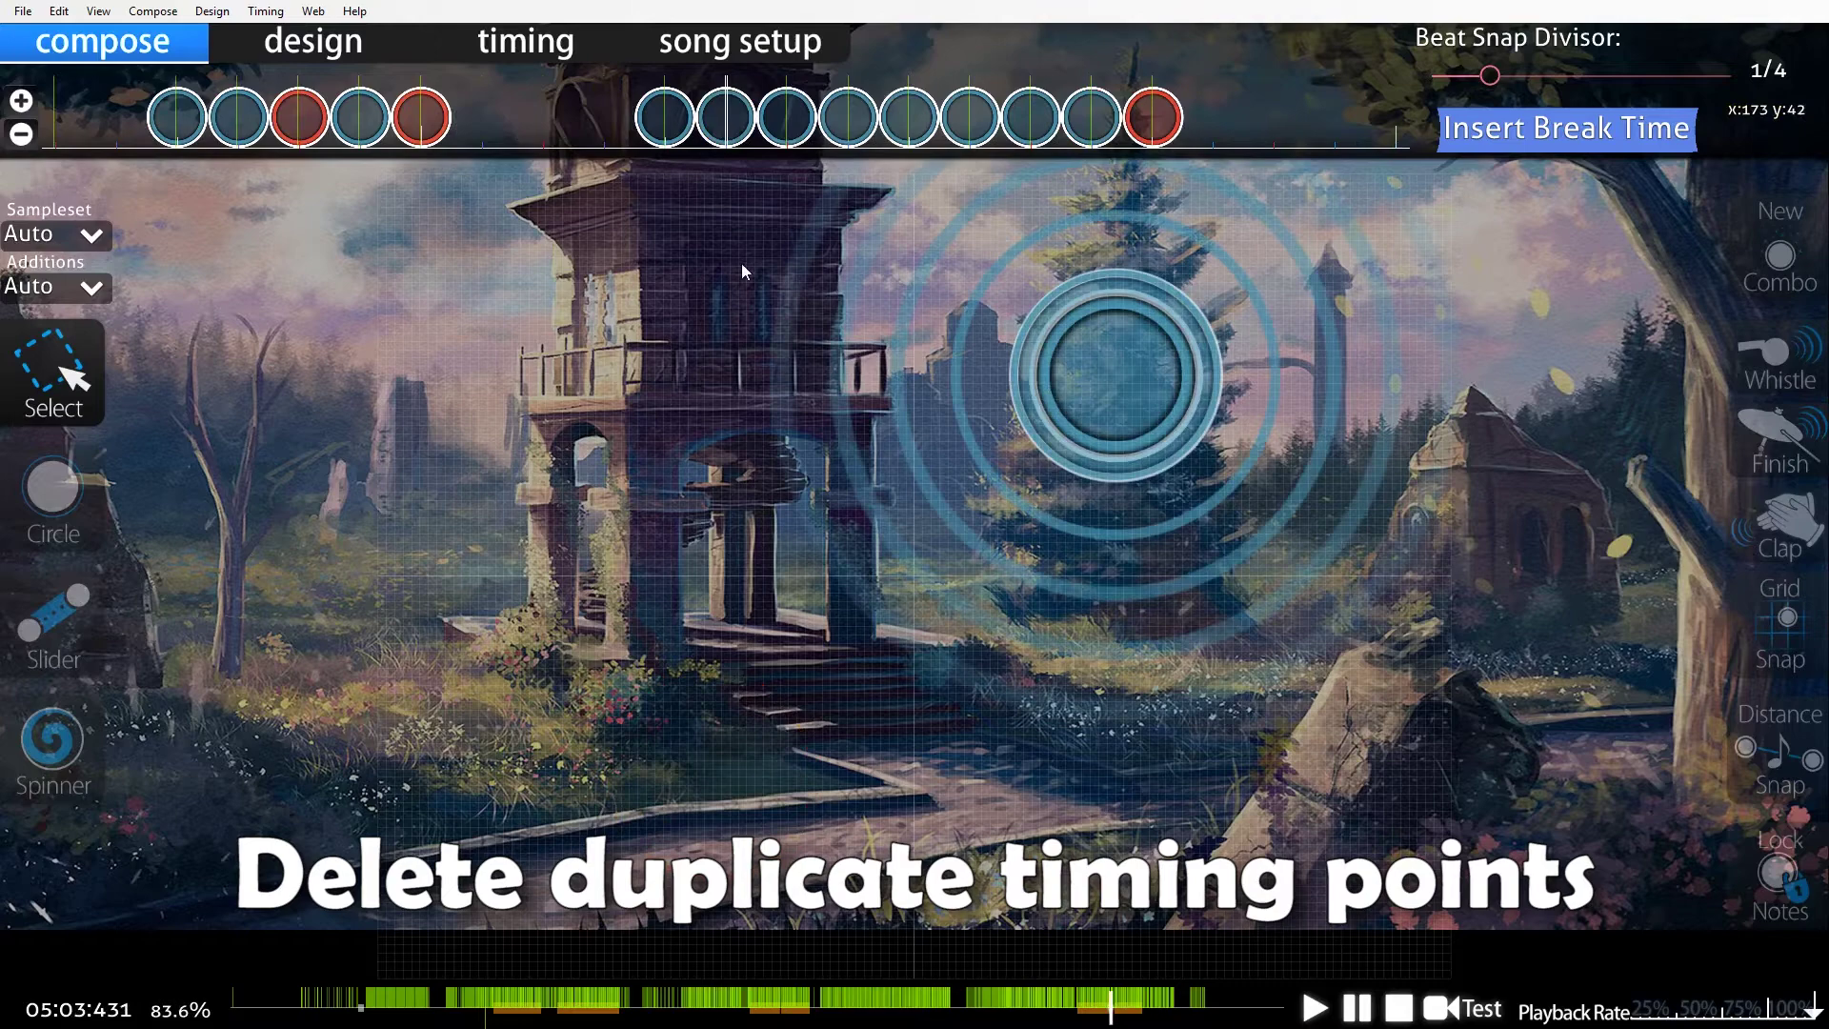
{"action": "key", "text": "space"}
{"action": "key", "text": "space"}
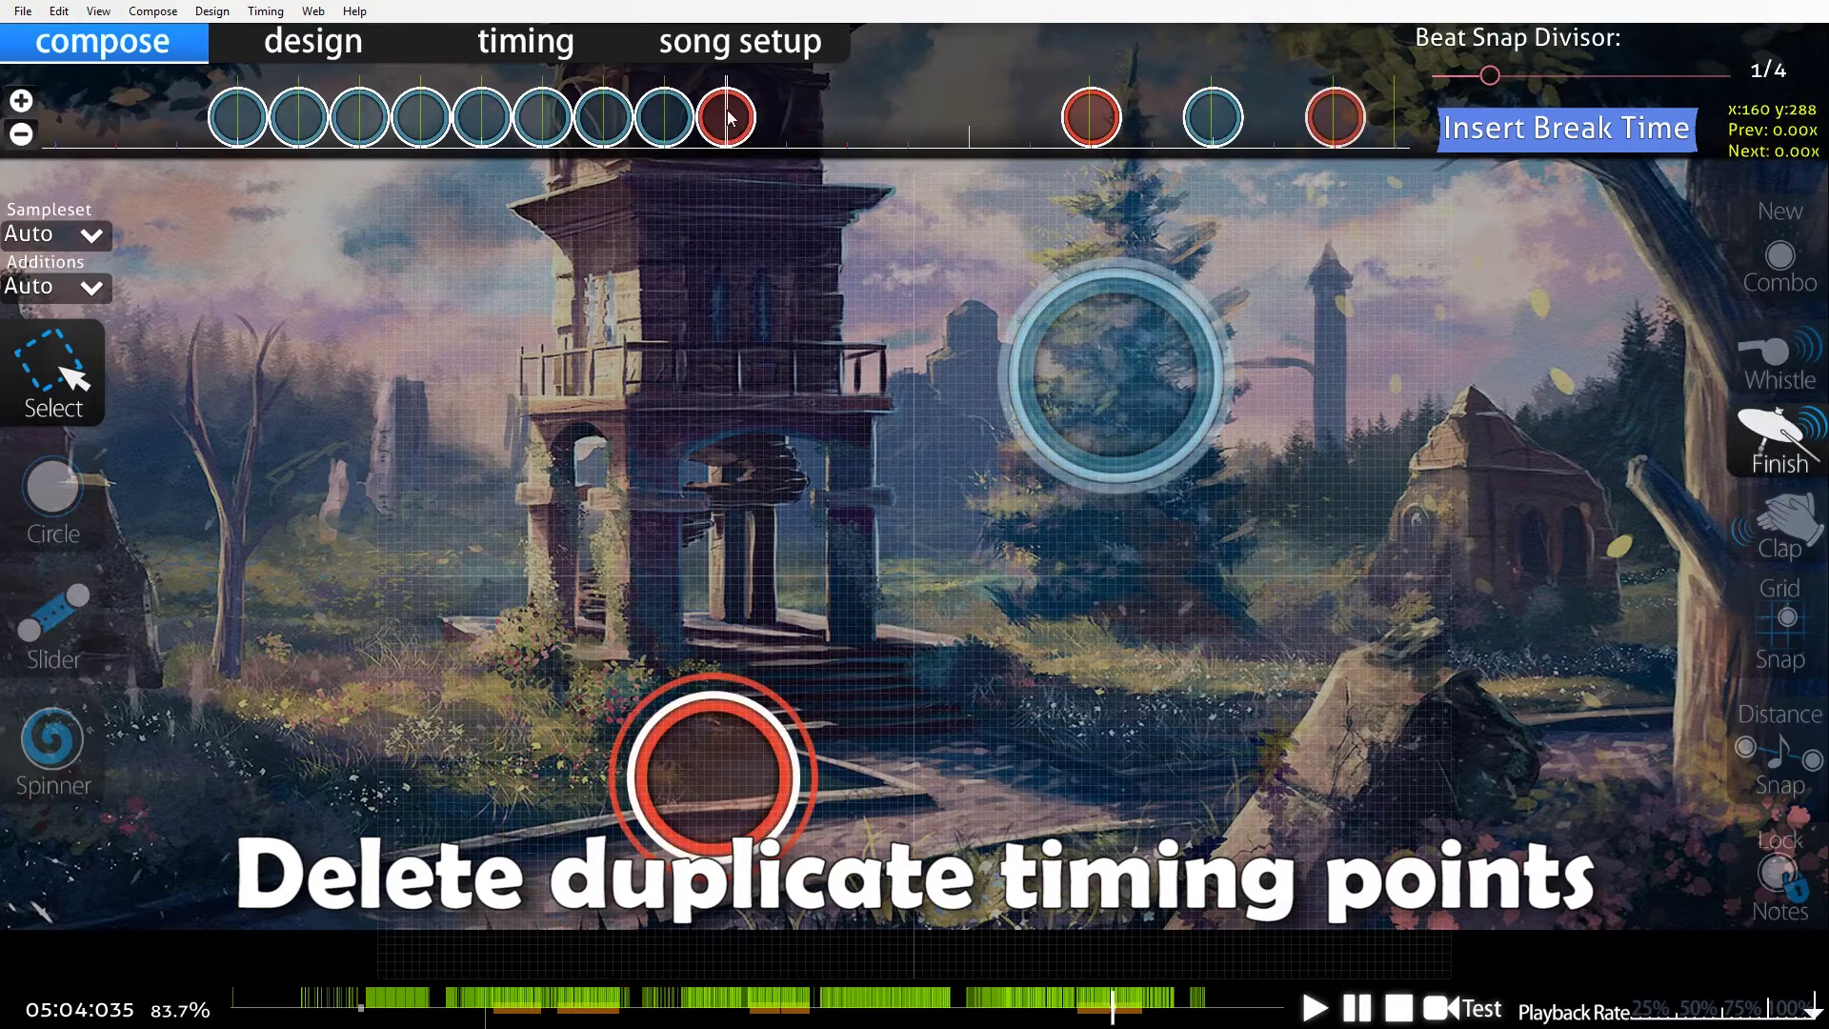
{"action": "scroll", "coordinate": [816, 223], "scroll_direction": "down", "scroll_amount": 14}
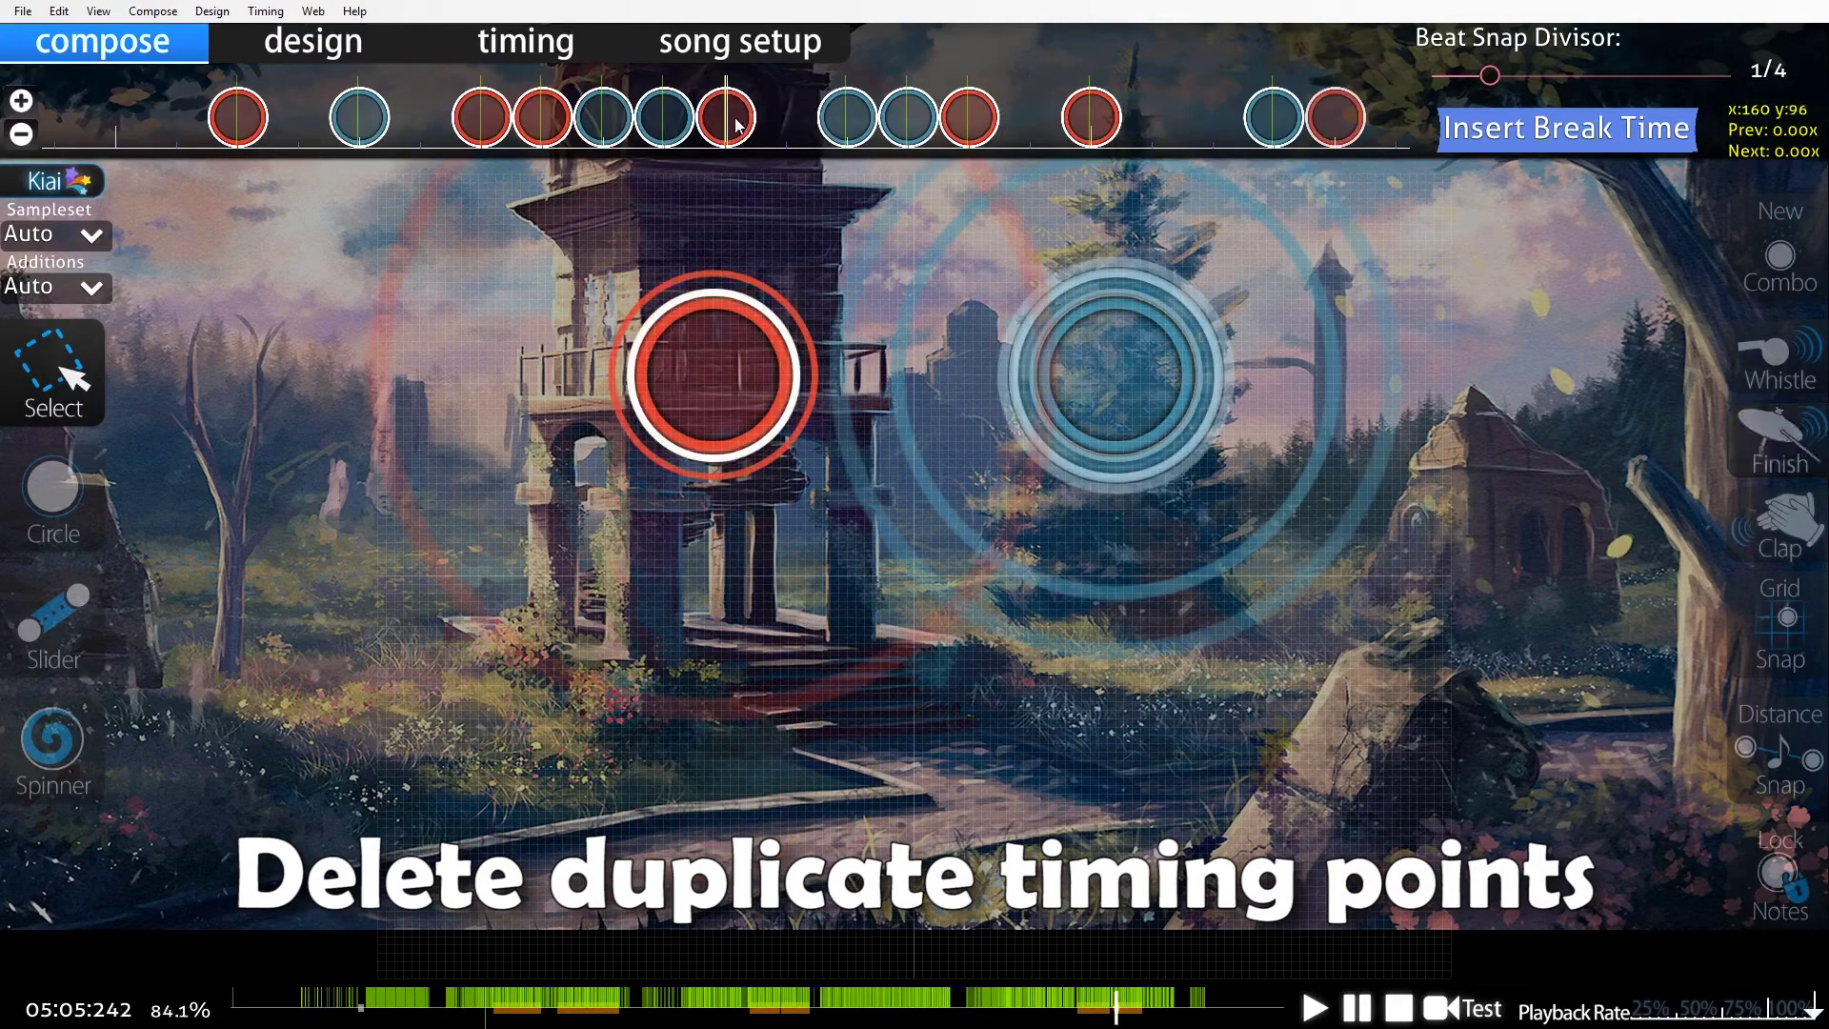
{"action": "scroll", "coordinate": [900, 244], "scroll_direction": "up", "scroll_amount": 20}
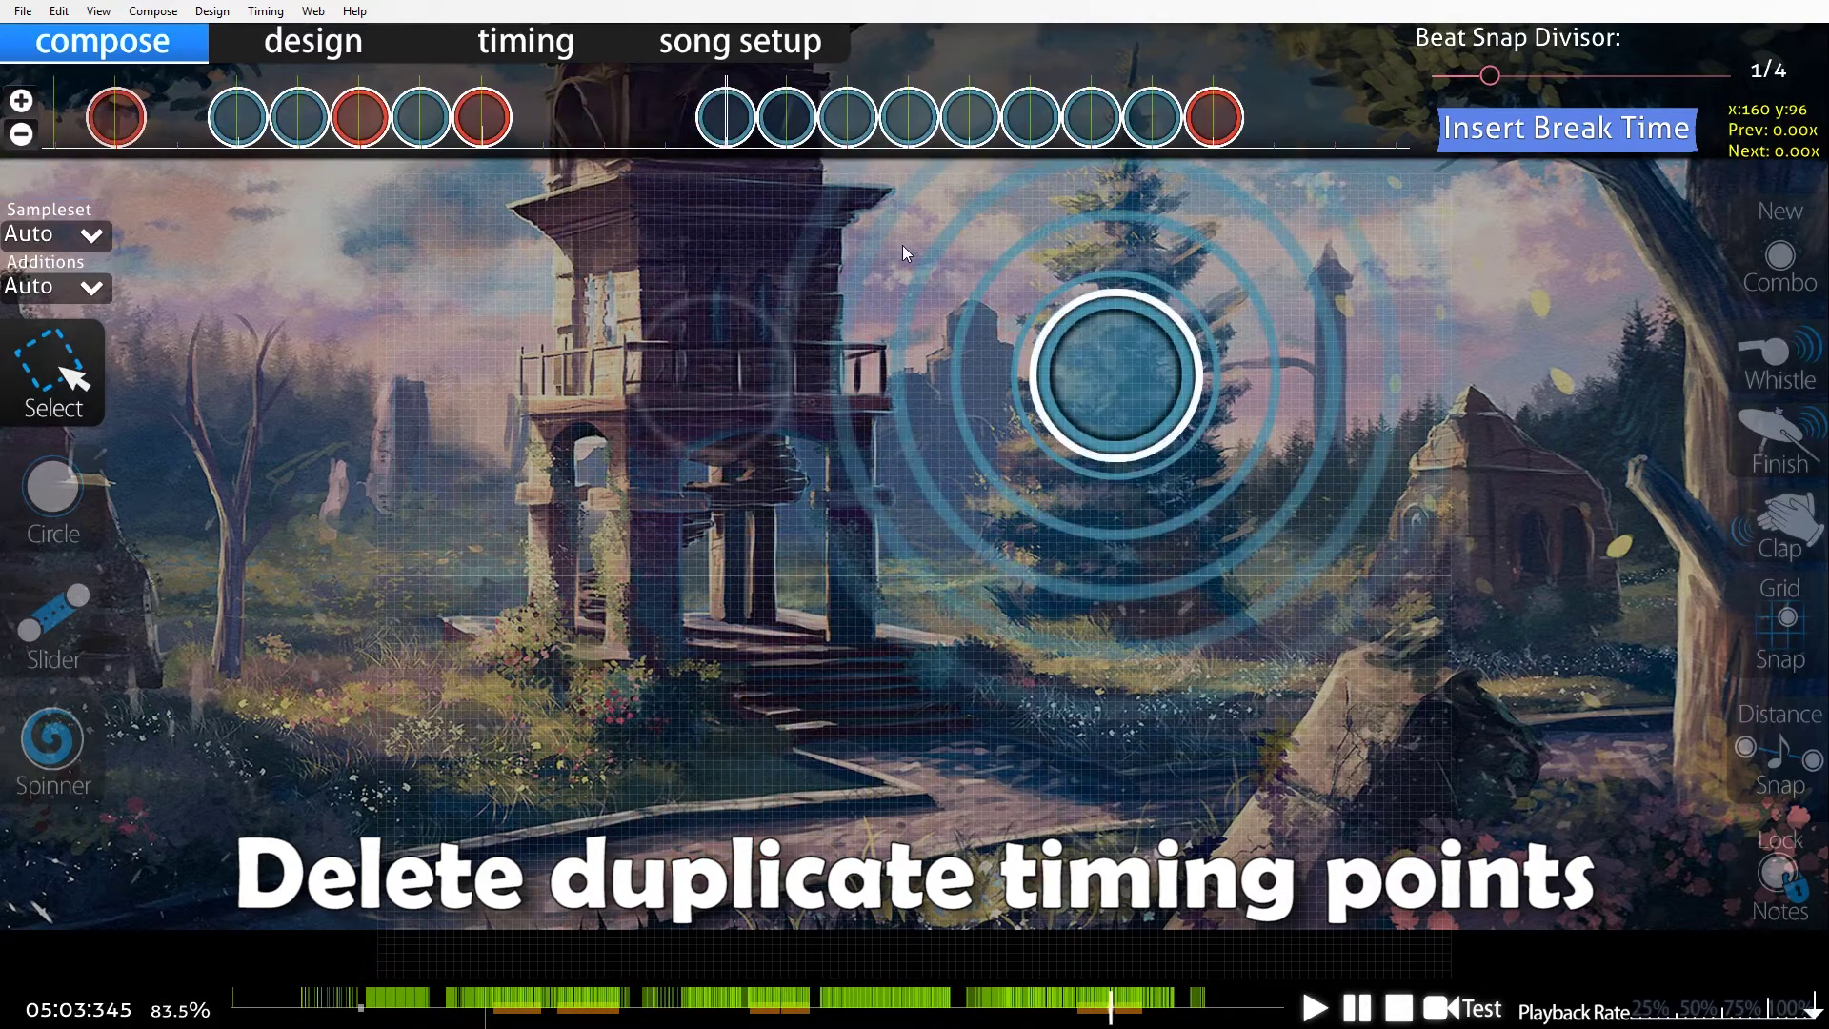
{"action": "scroll", "coordinate": [886, 273], "scroll_direction": "down", "scroll_amount": 4}
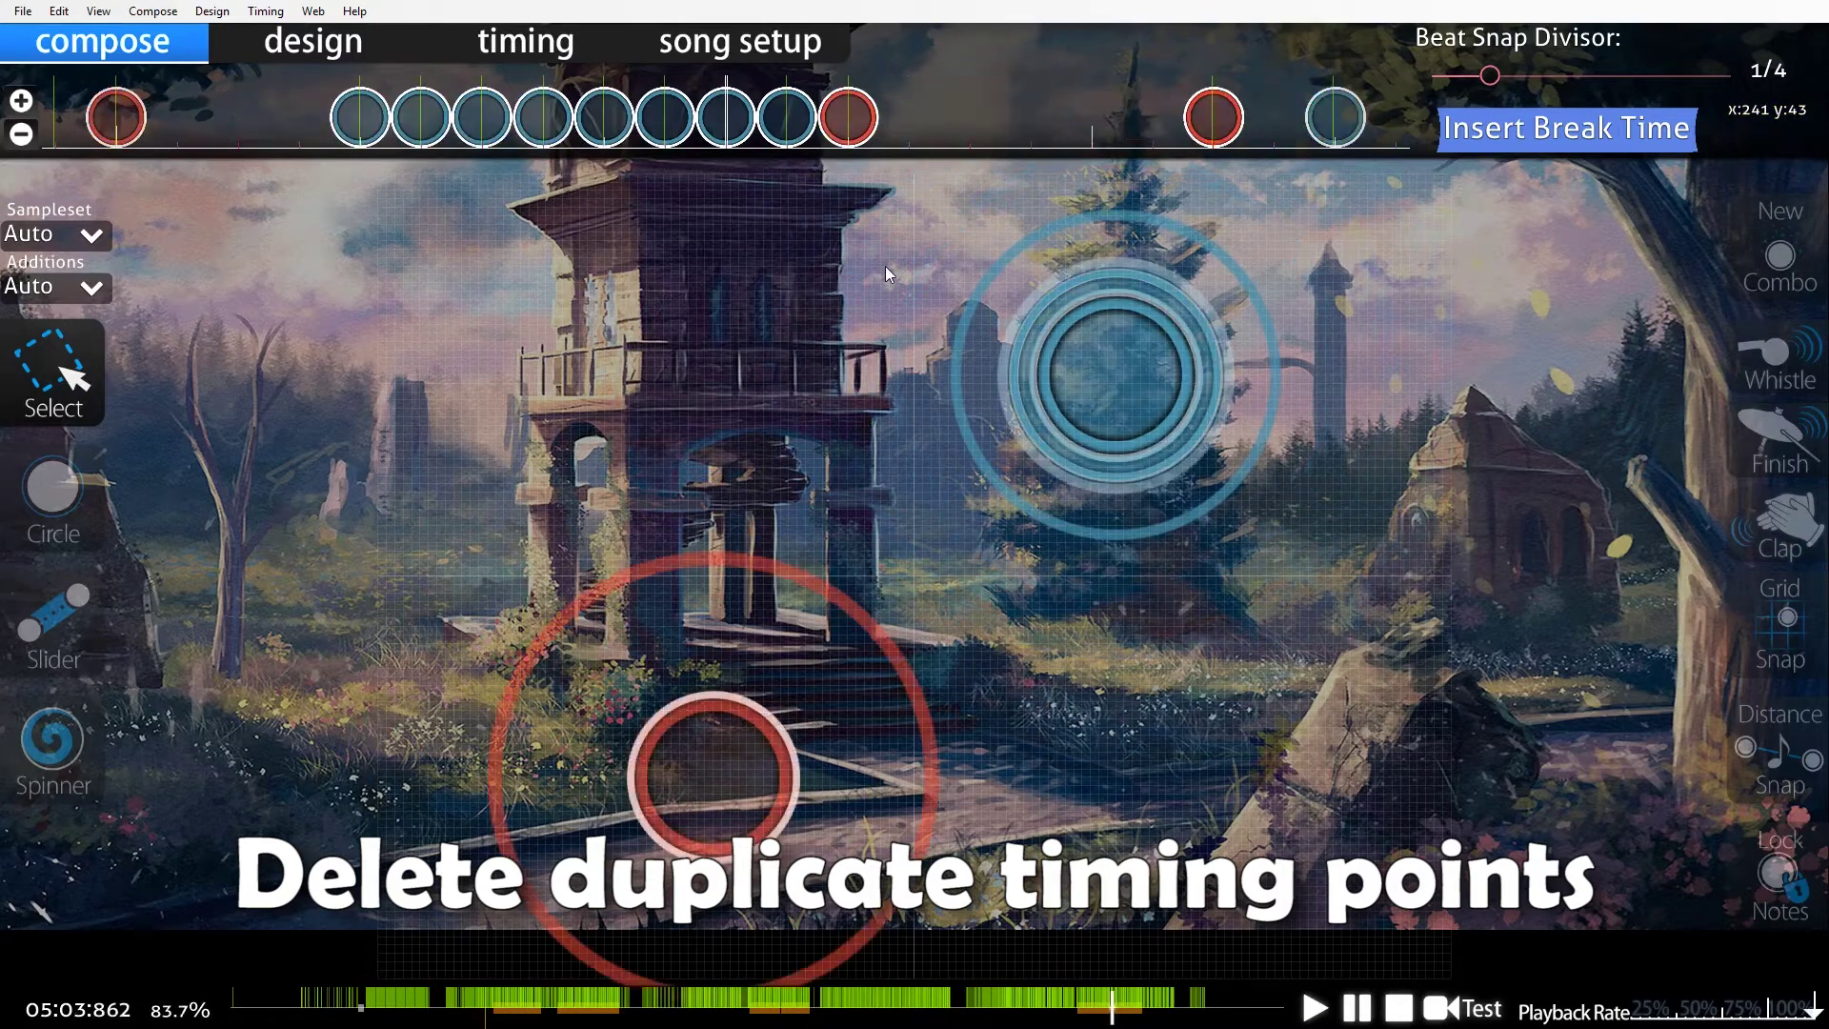
{"action": "key", "text": "alt+Tab"}
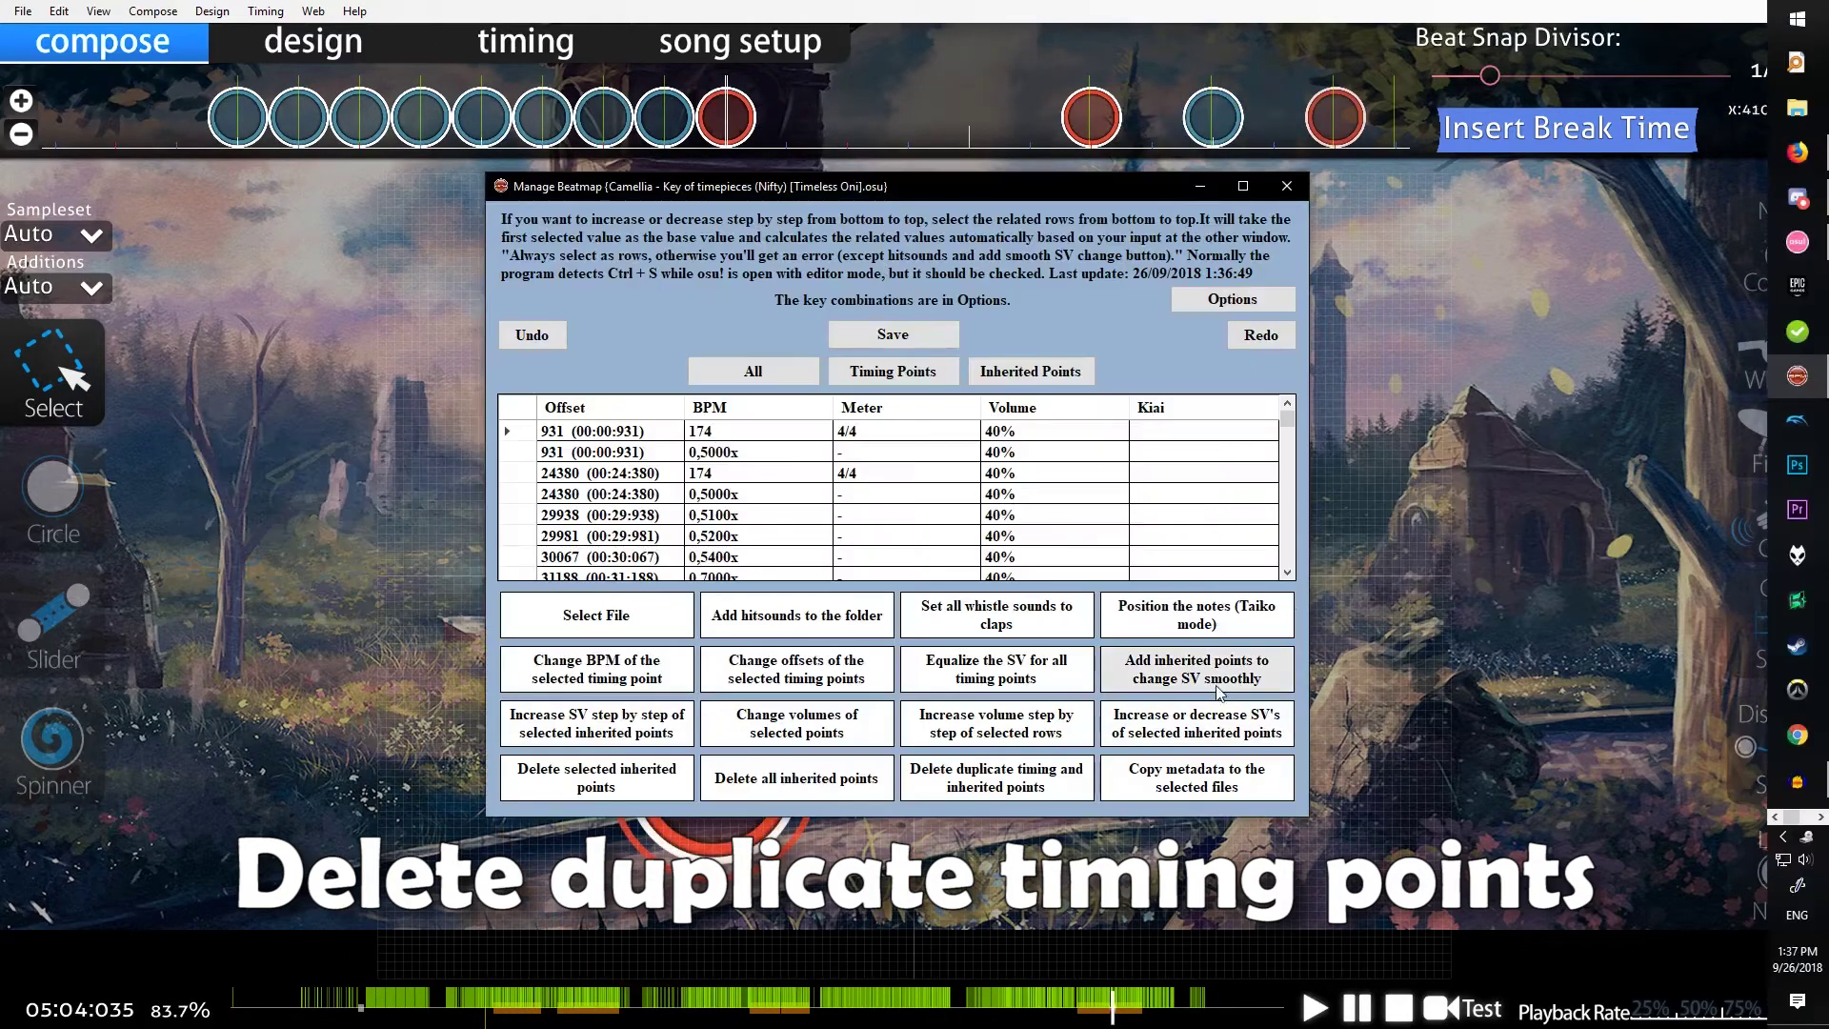
{"action": "left_click", "coordinate": [1409, 593]}
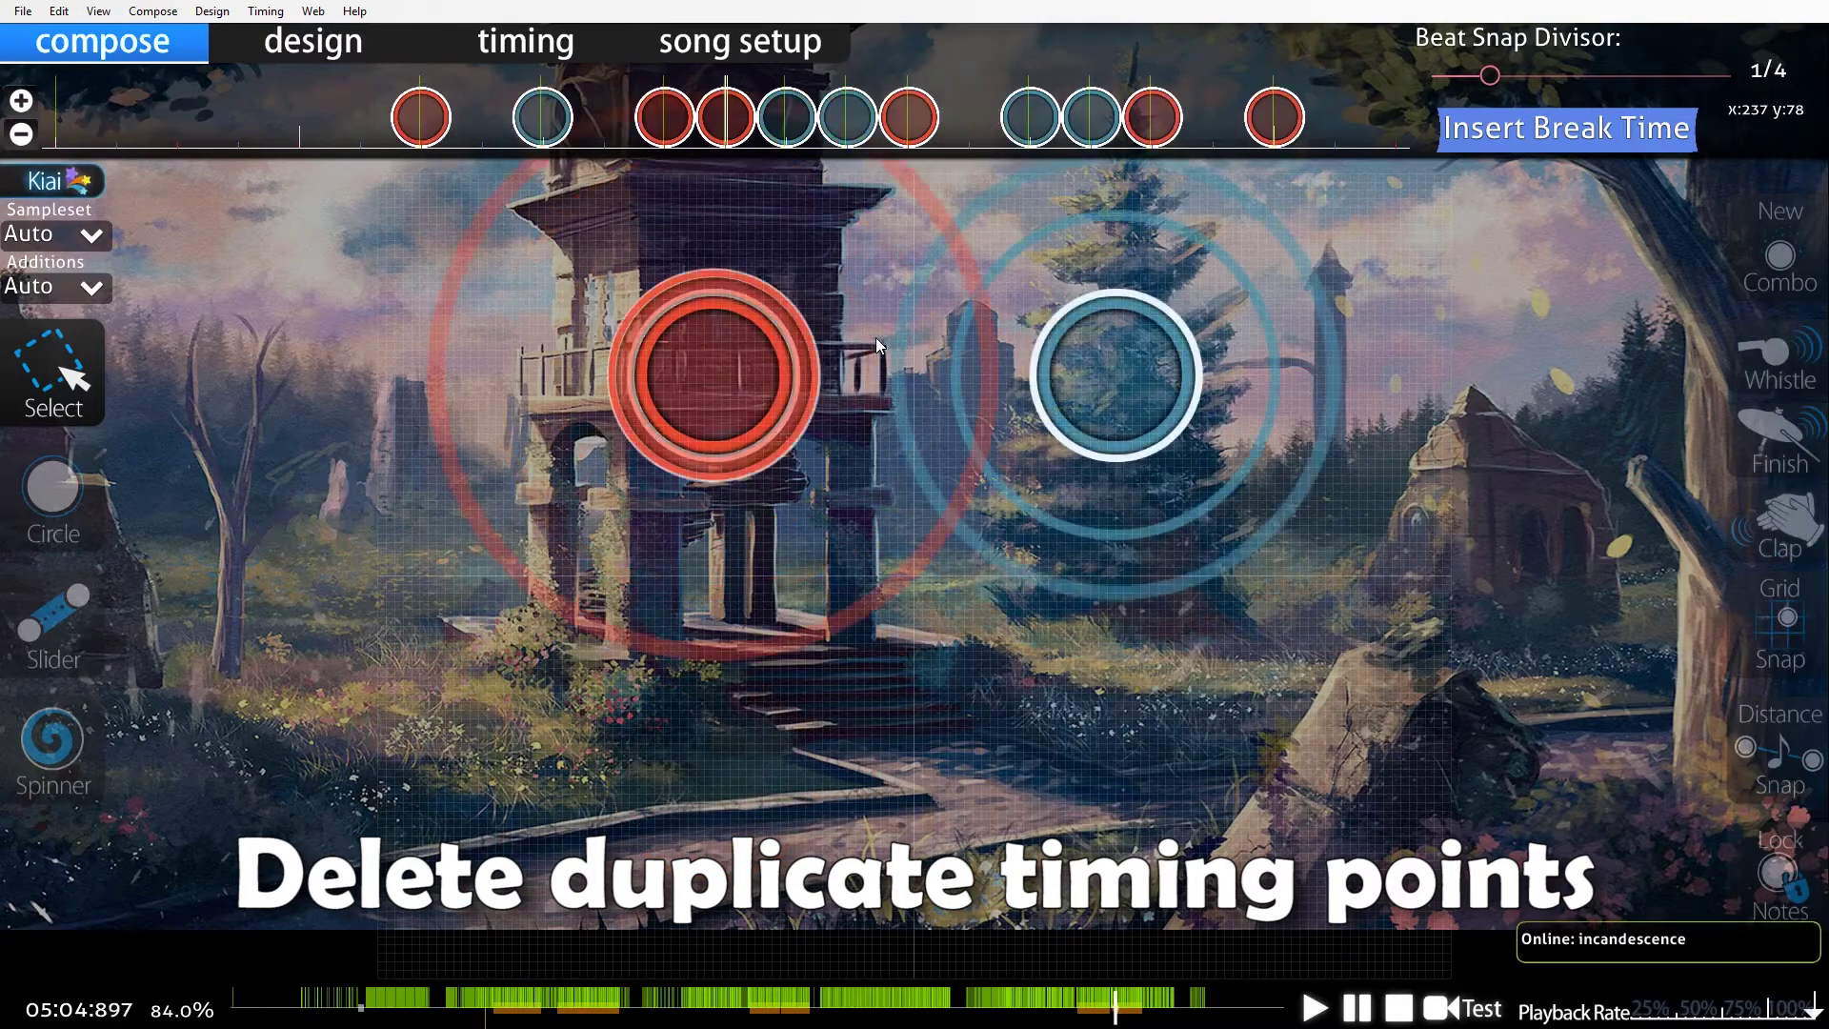
{"action": "key", "text": "space"}
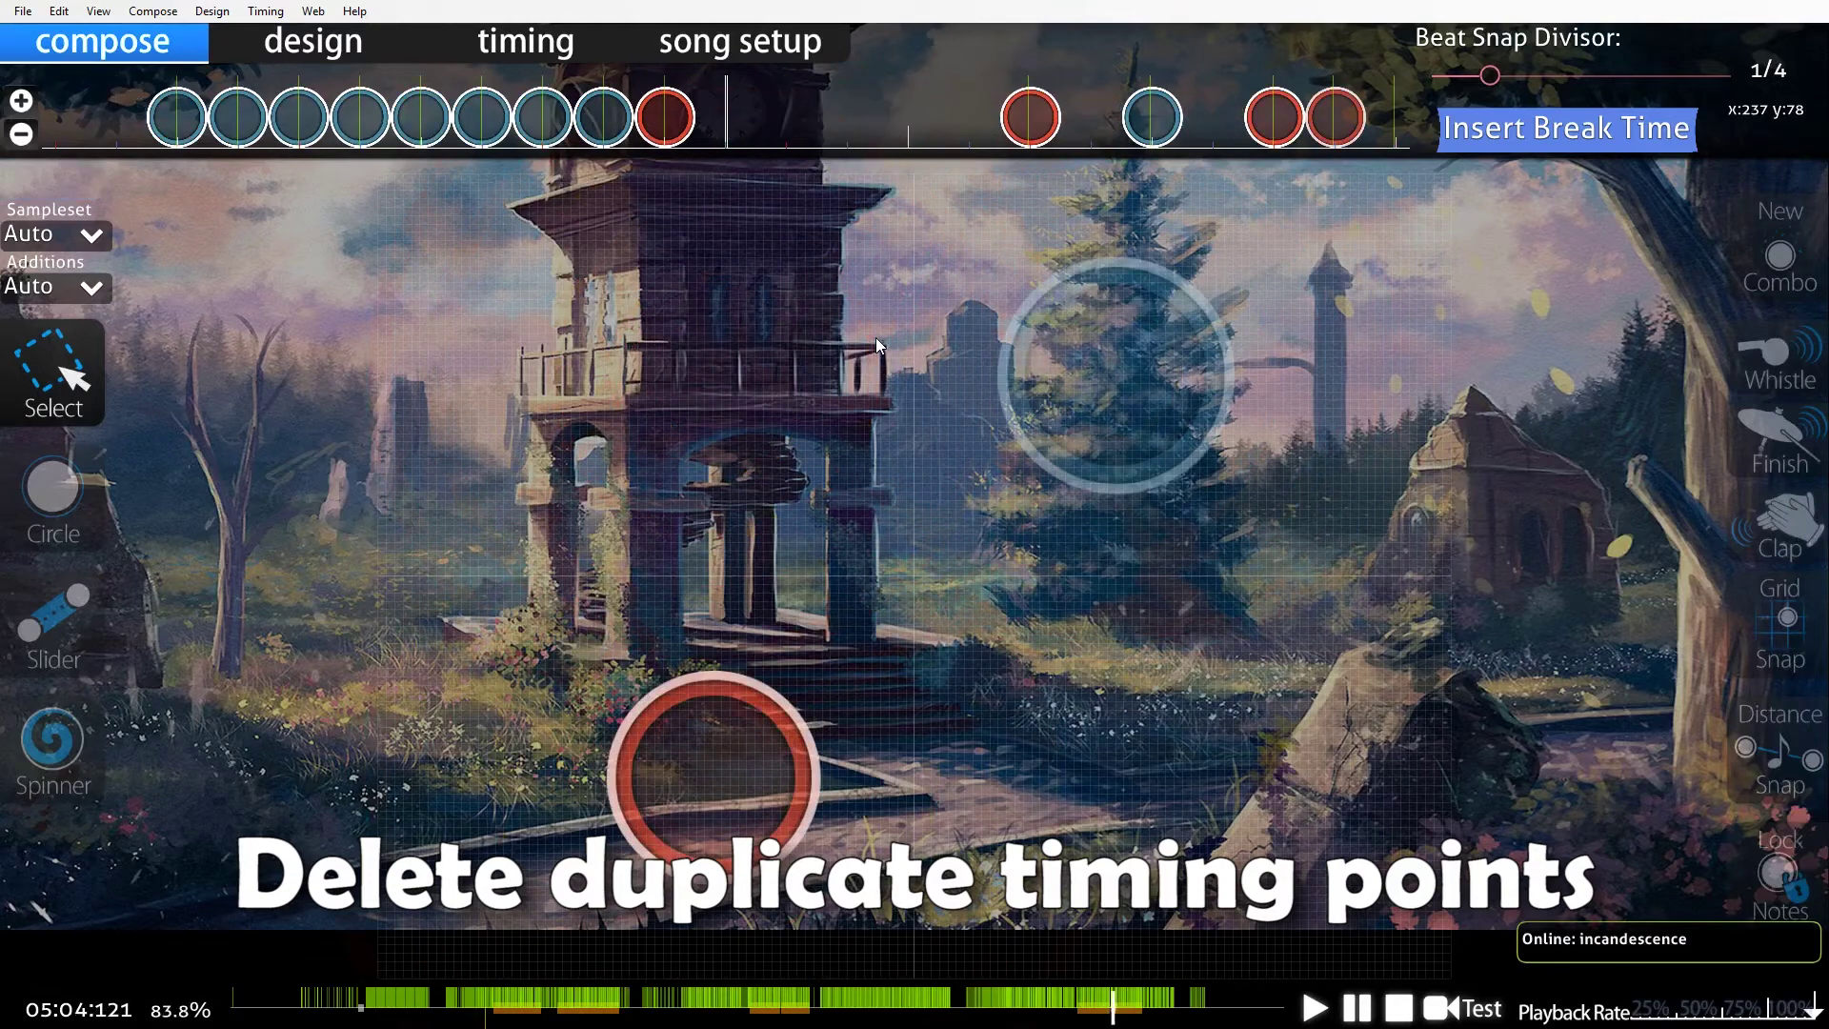
Switch to Manage Beatmap and start deleting the duplicate timing and inherited points.
{"action": "key", "text": "alt+Tab"}
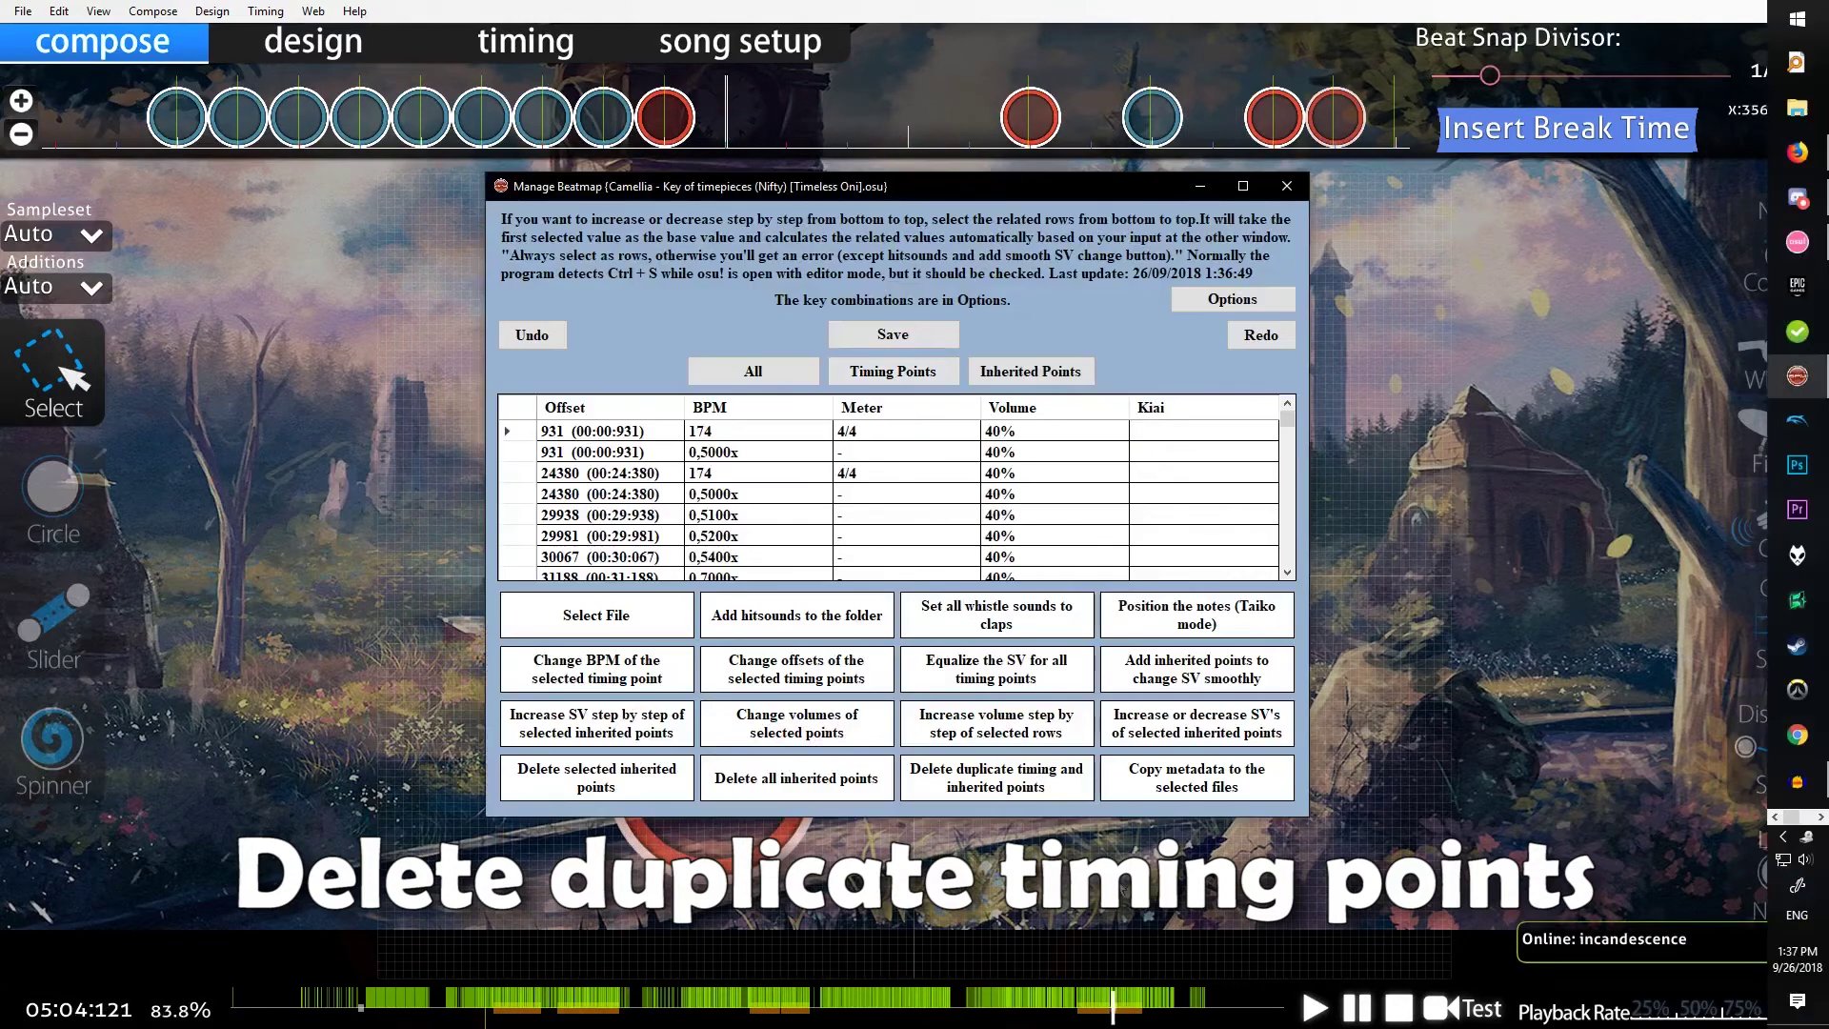
{"action": "left_click", "coordinate": [997, 788]}
Test play the other map in the osu! editor from 00:19:794 with autoplay, and exit the test.
{"action": "scroll", "coordinate": [743, 221], "scroll_direction": "up", "scroll_amount": 2}
{"action": "scroll", "coordinate": [733, 172], "scroll_direction": "down", "scroll_amount": 1}
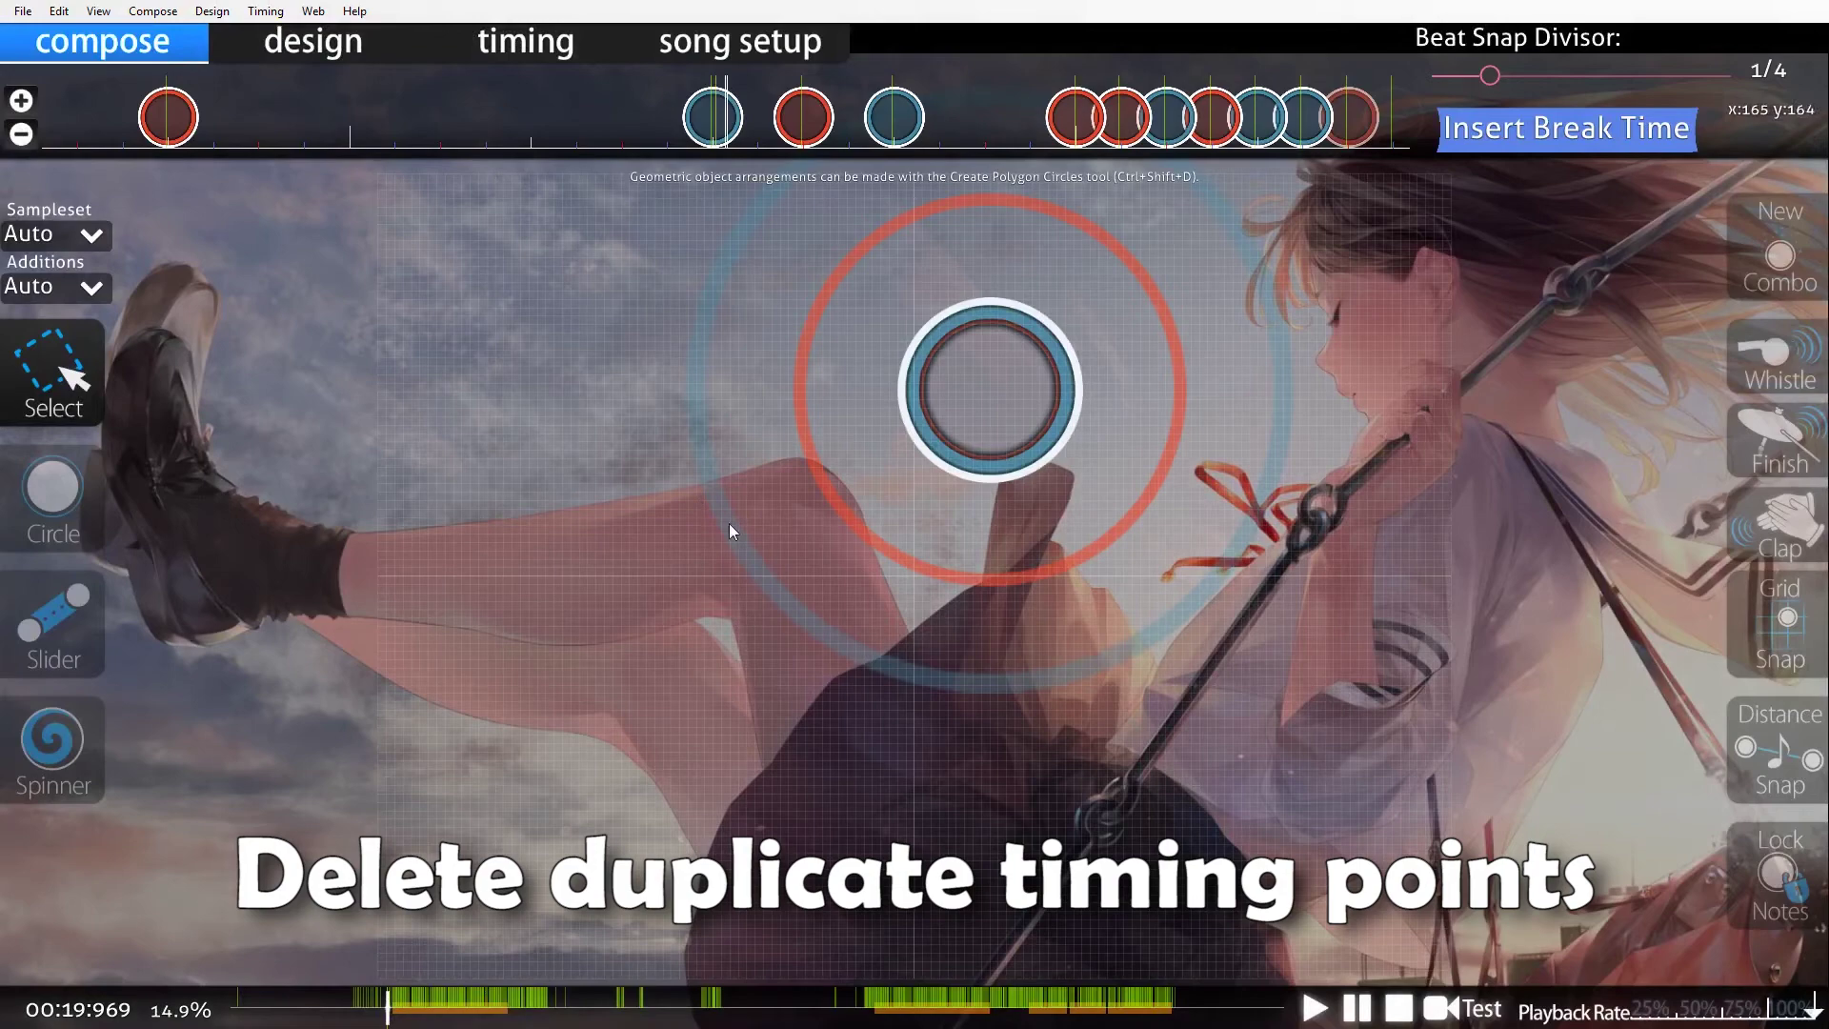
{"action": "key", "text": "space"}
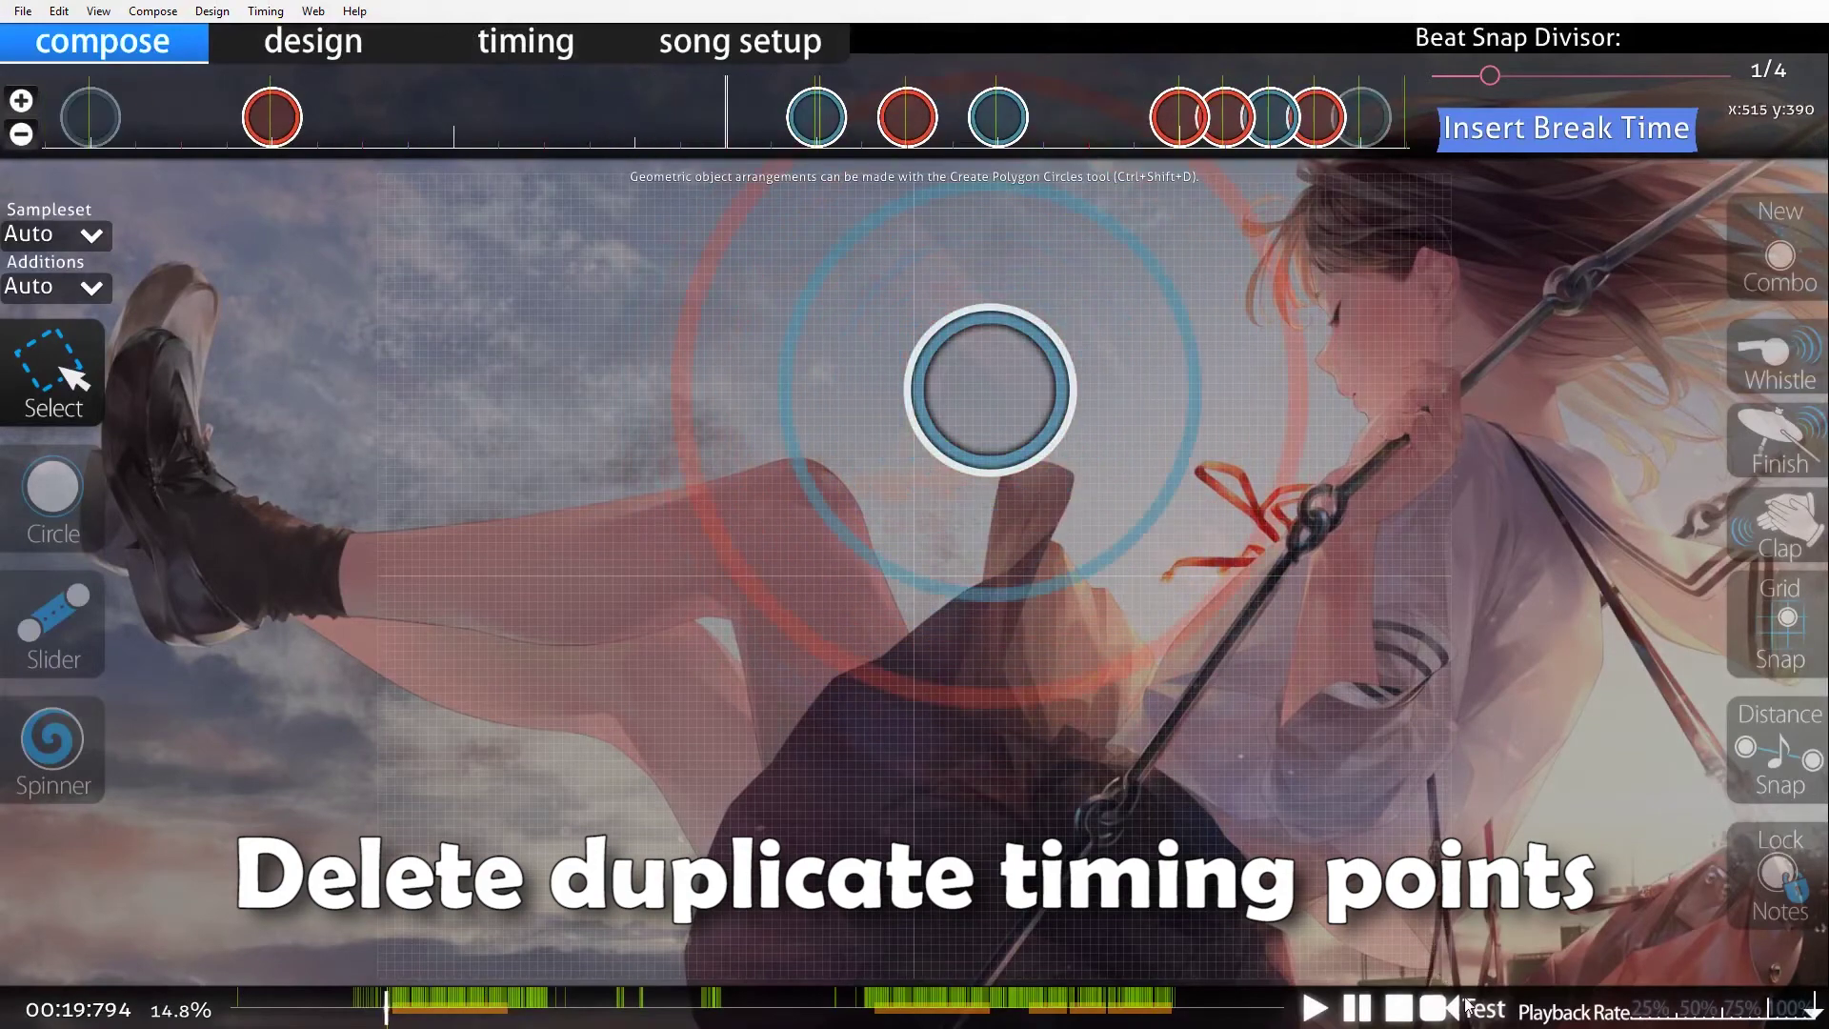
{"action": "left_click", "coordinate": [1464, 1008]}
{"action": "key", "text": "Tab"}
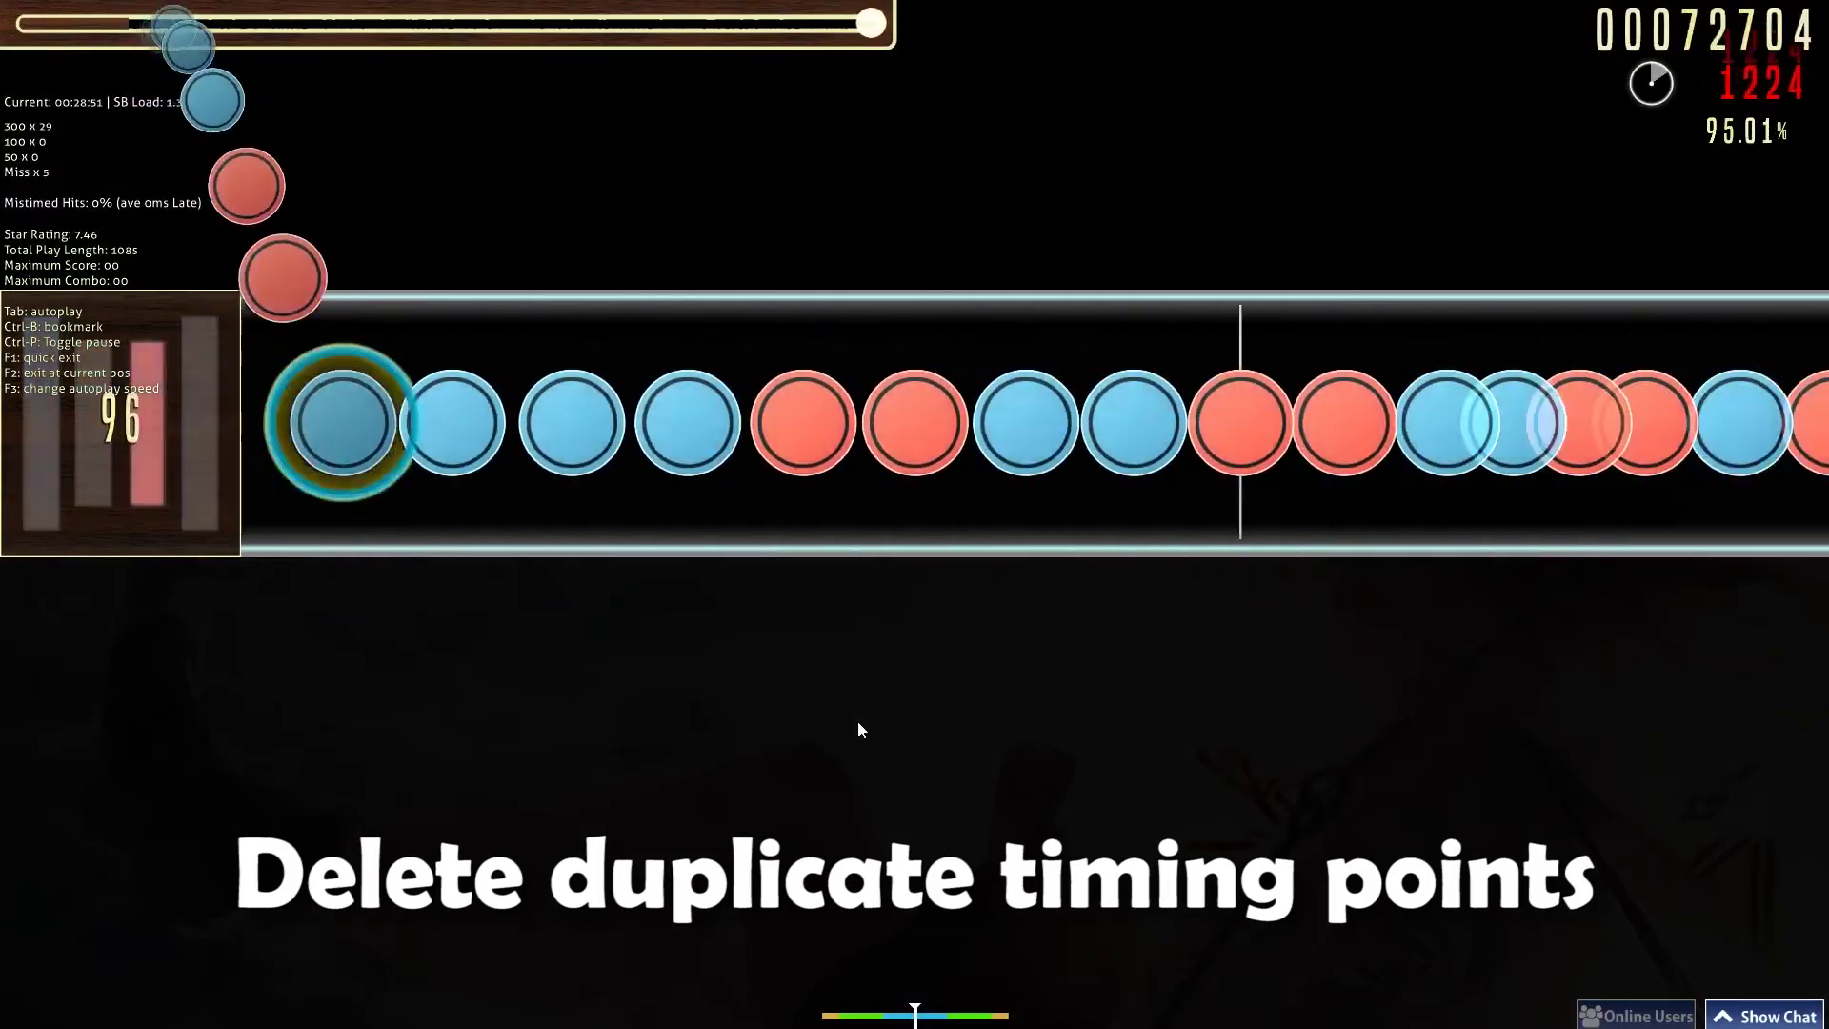
{"action": "key", "text": "Escape"}
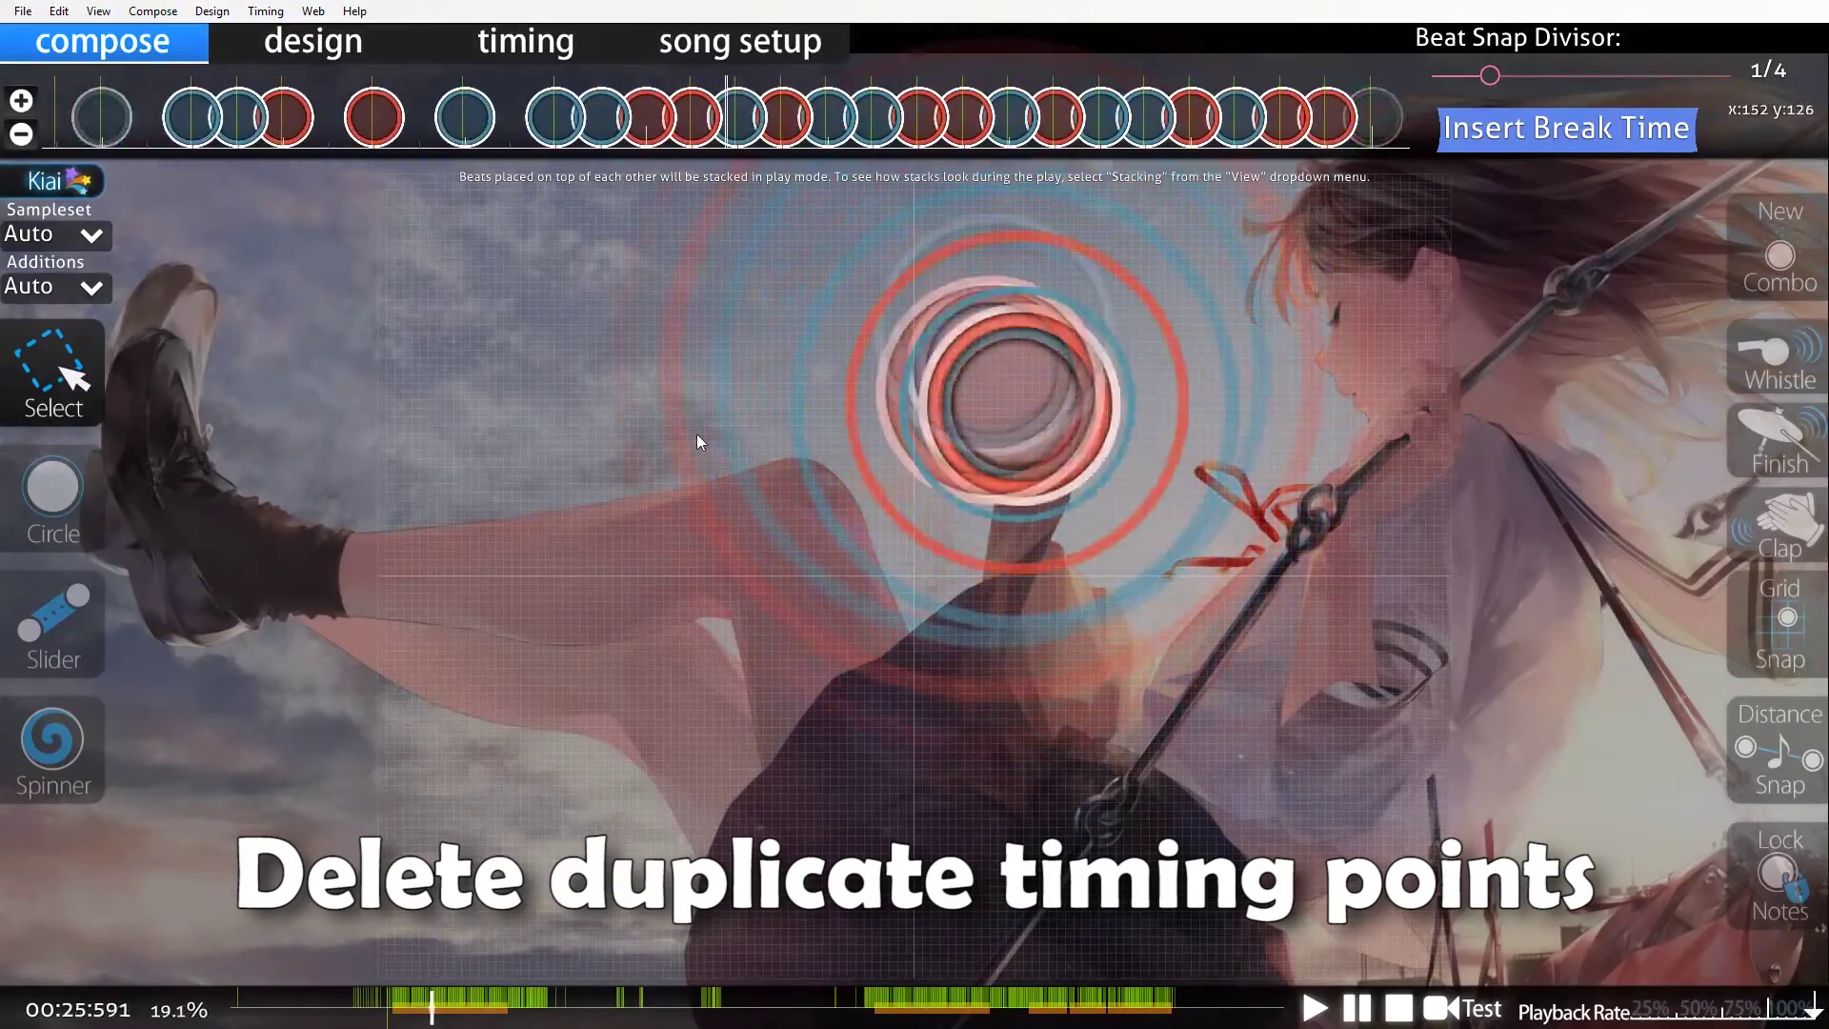
Play through the dense note patterns between about 00:25:457 and 00:29:757 in the osu! editor.
{"action": "scroll", "coordinate": [713, 187], "scroll_direction": "up", "scroll_amount": 2}
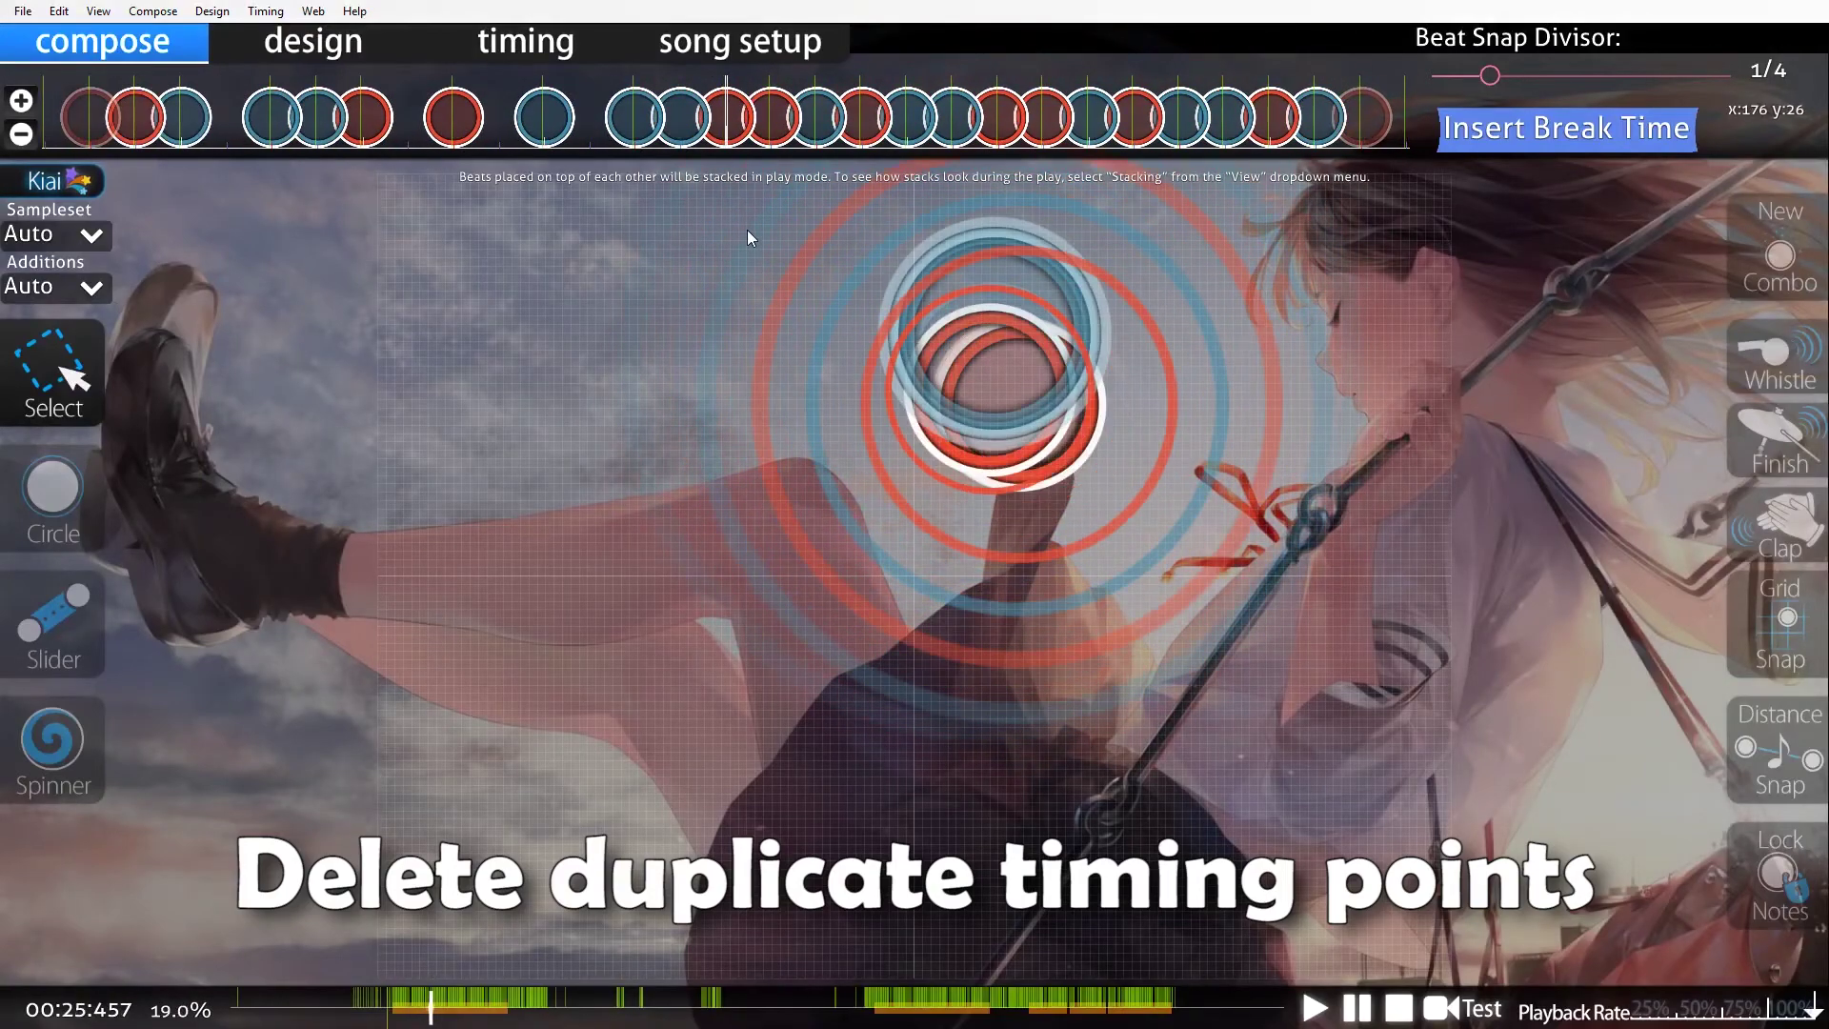
{"action": "scroll", "coordinate": [749, 235], "scroll_direction": "down", "scroll_amount": 3}
{"action": "scroll", "coordinate": [740, 242], "scroll_direction": "down", "scroll_amount": 2}
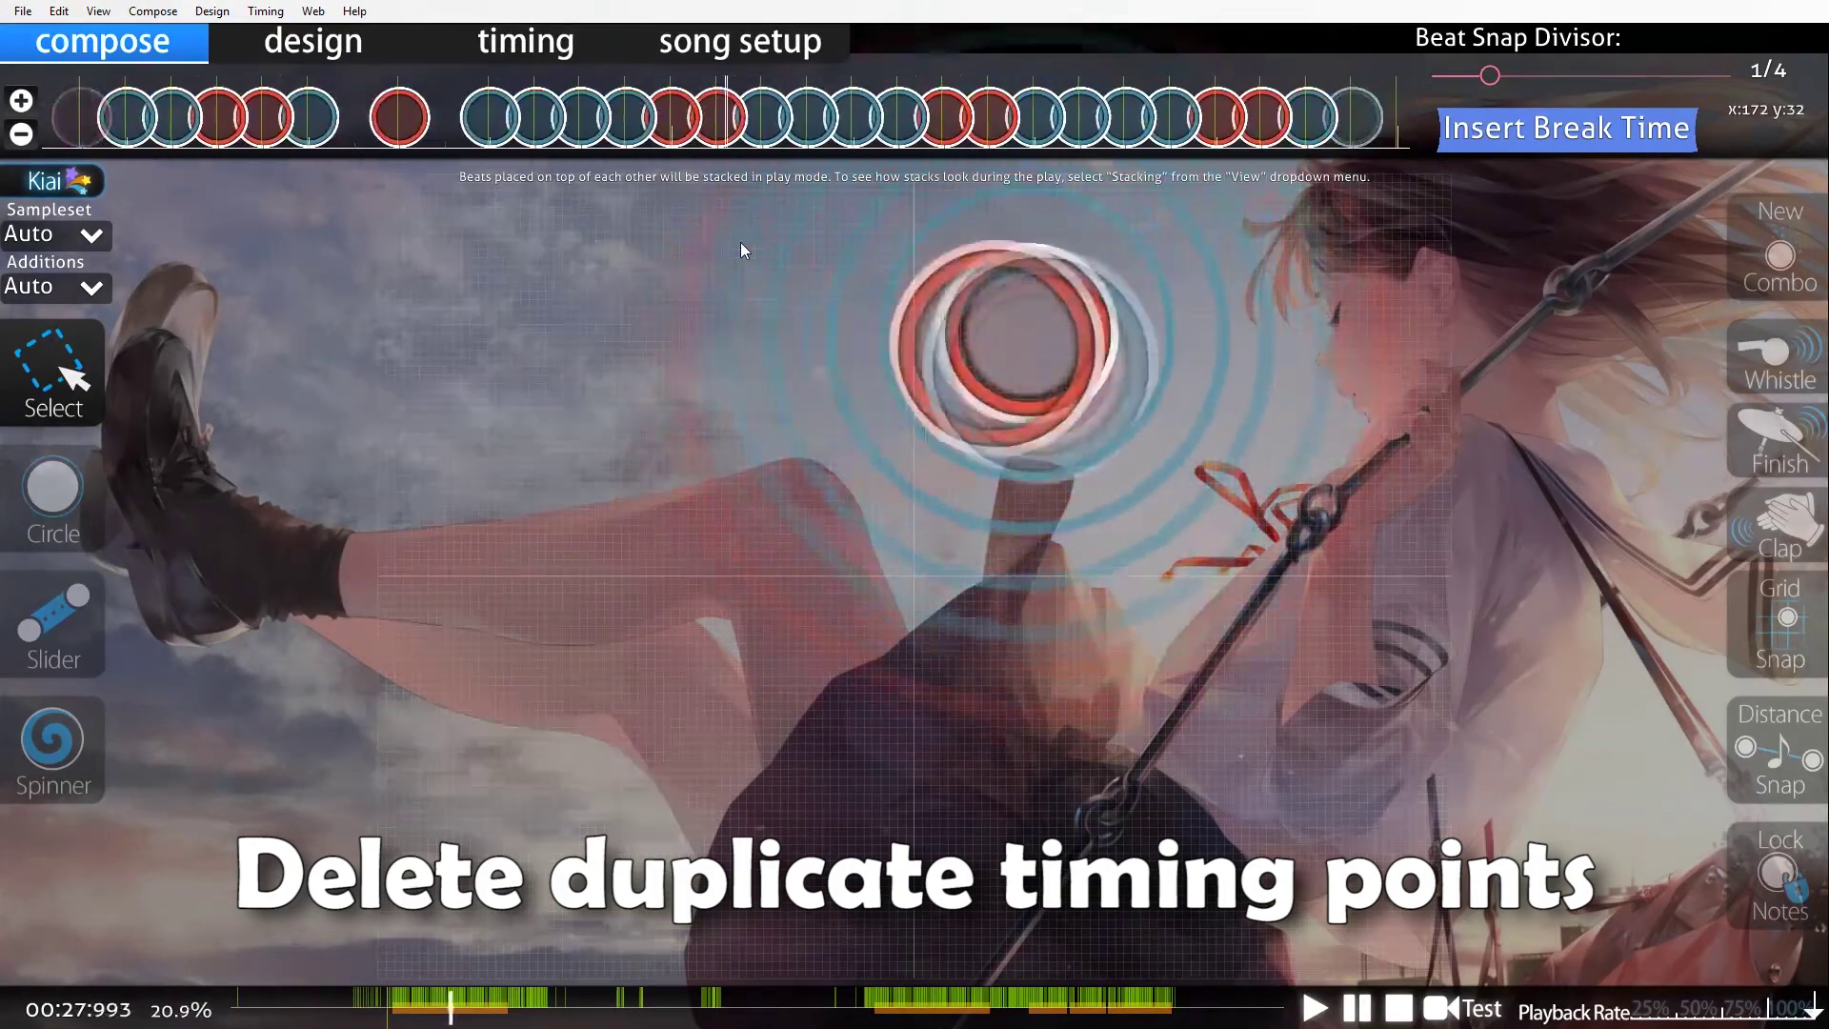
{"action": "key", "text": "space"}
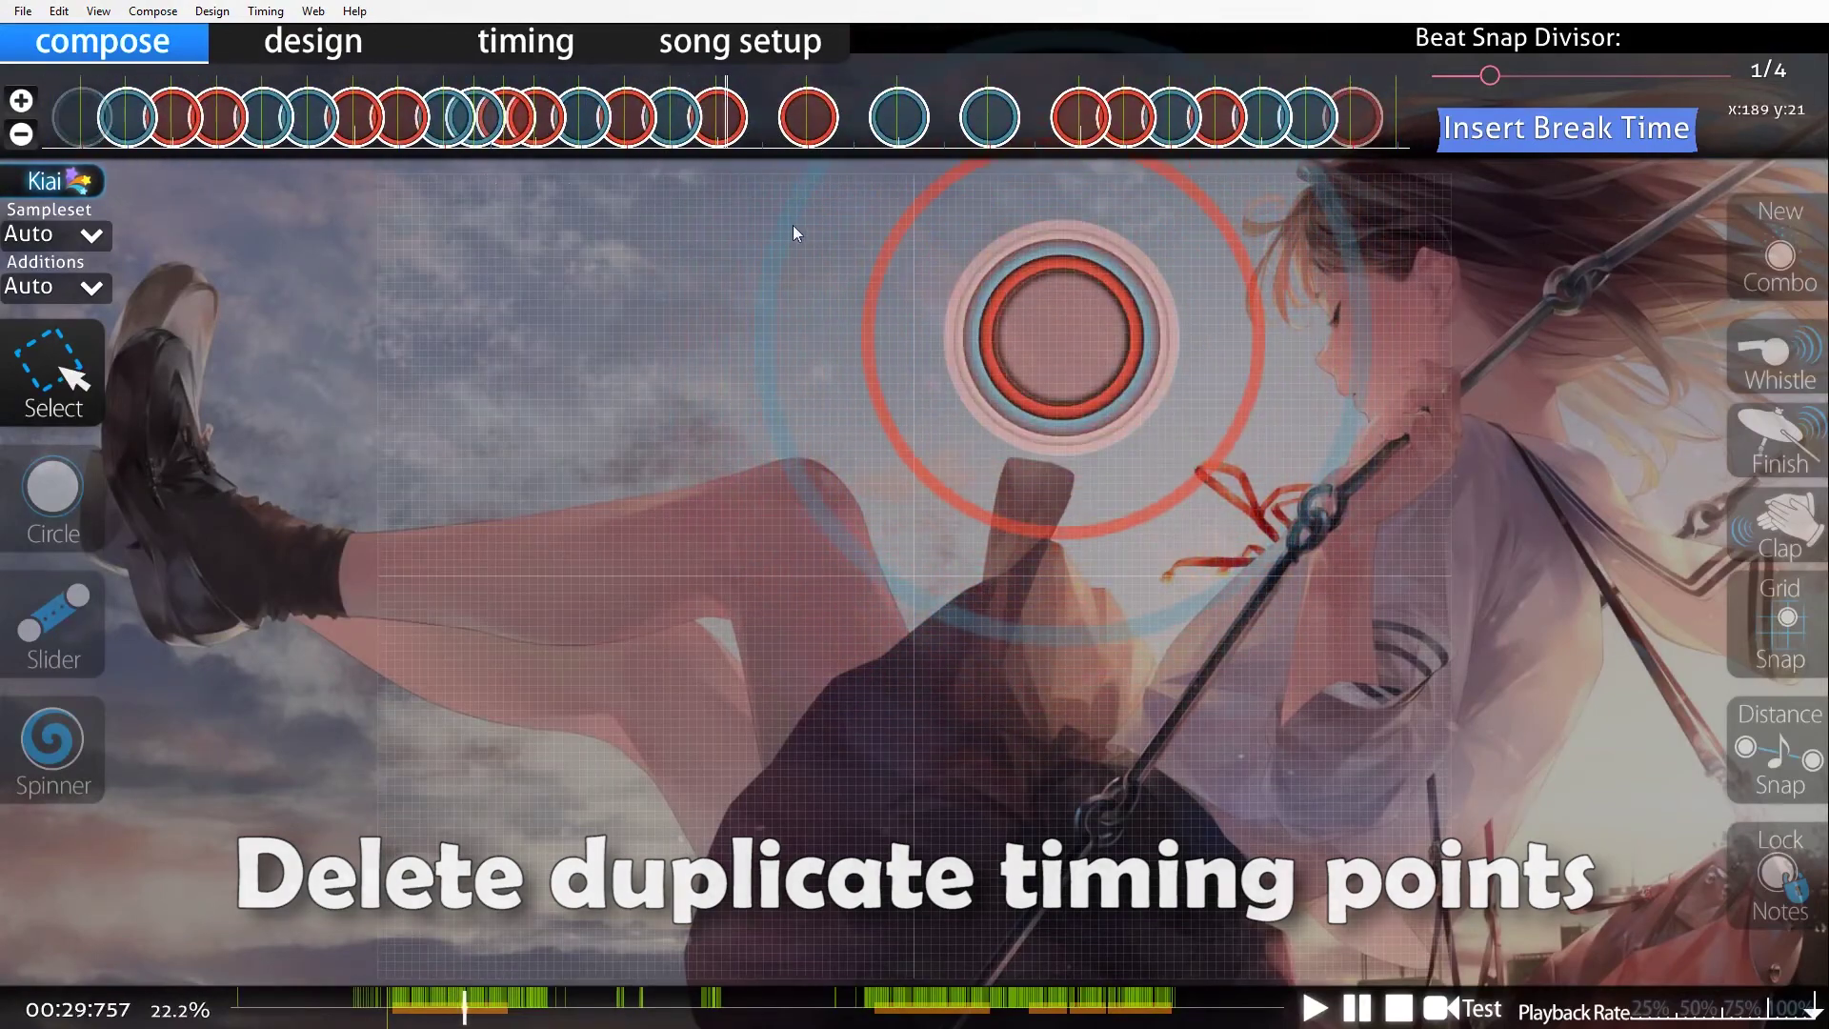
Switch to Manage Beatmap, try to copy the metadata and bookmarks to the selected files, inspect the error details, and close the Metadata dialog.
{"action": "key", "text": "alt+Tab"}
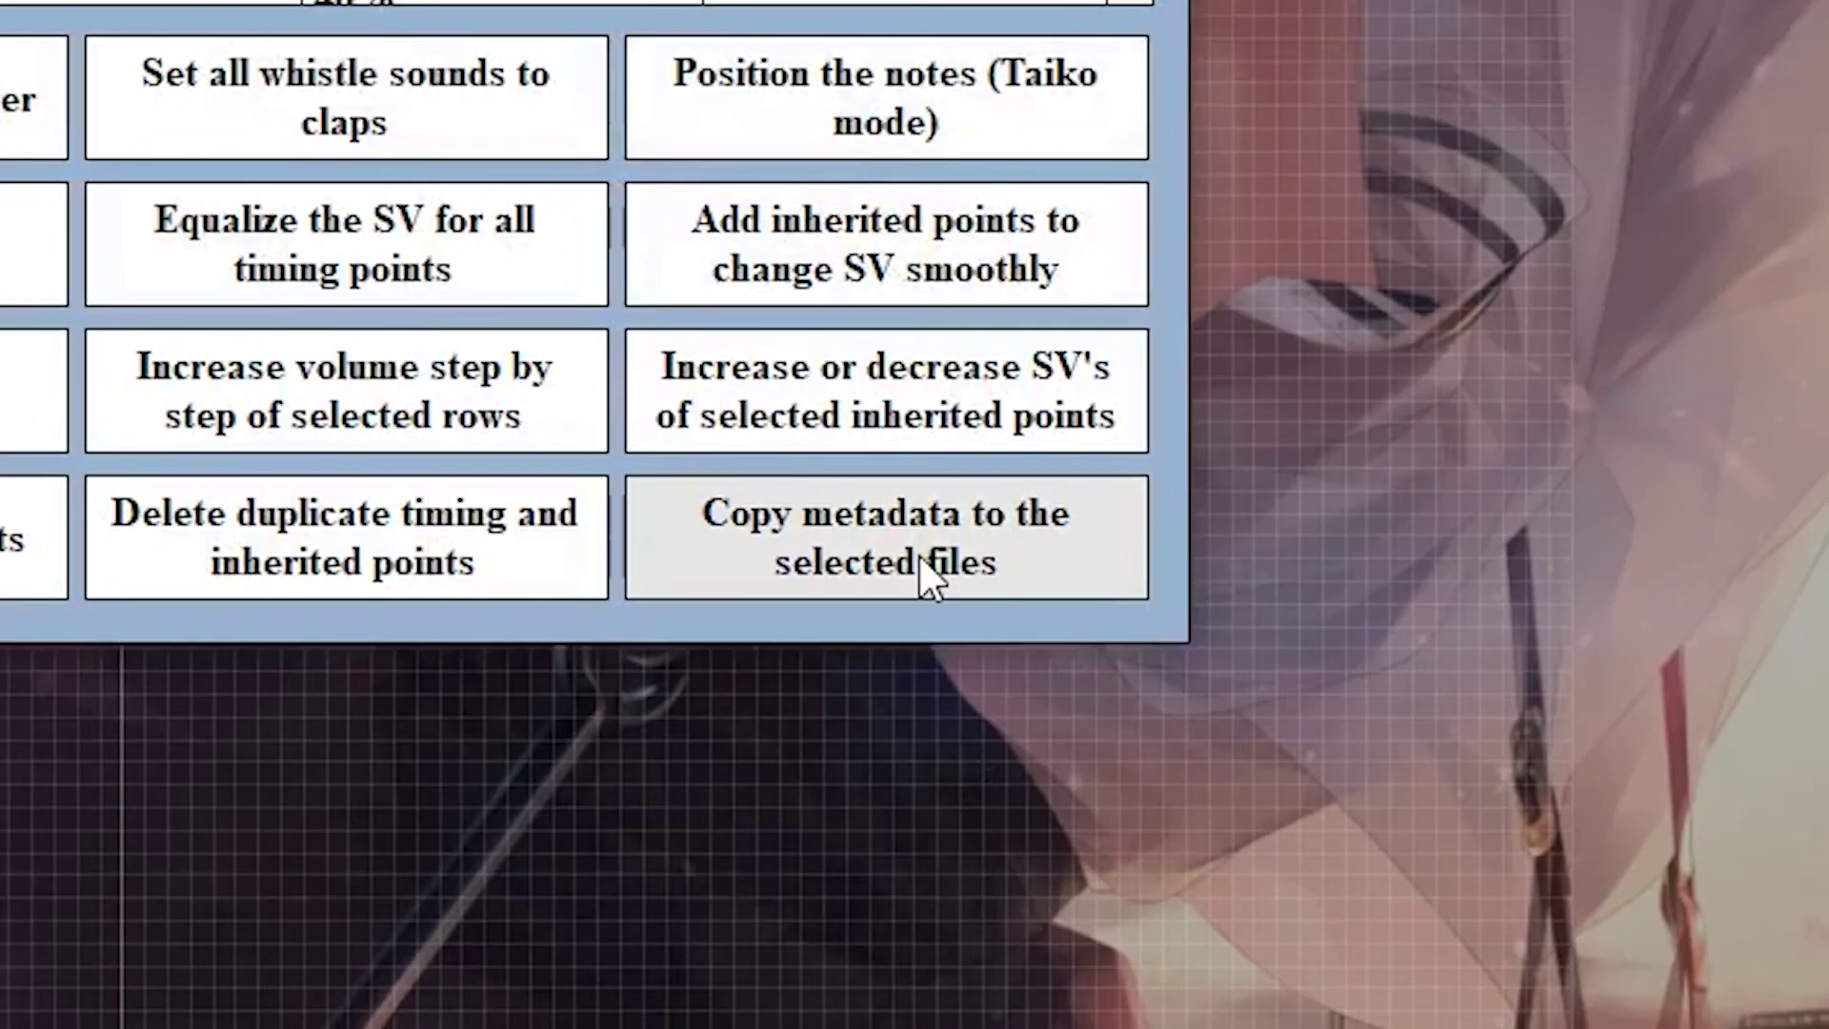
{"action": "left_click", "coordinate": [920, 556]}
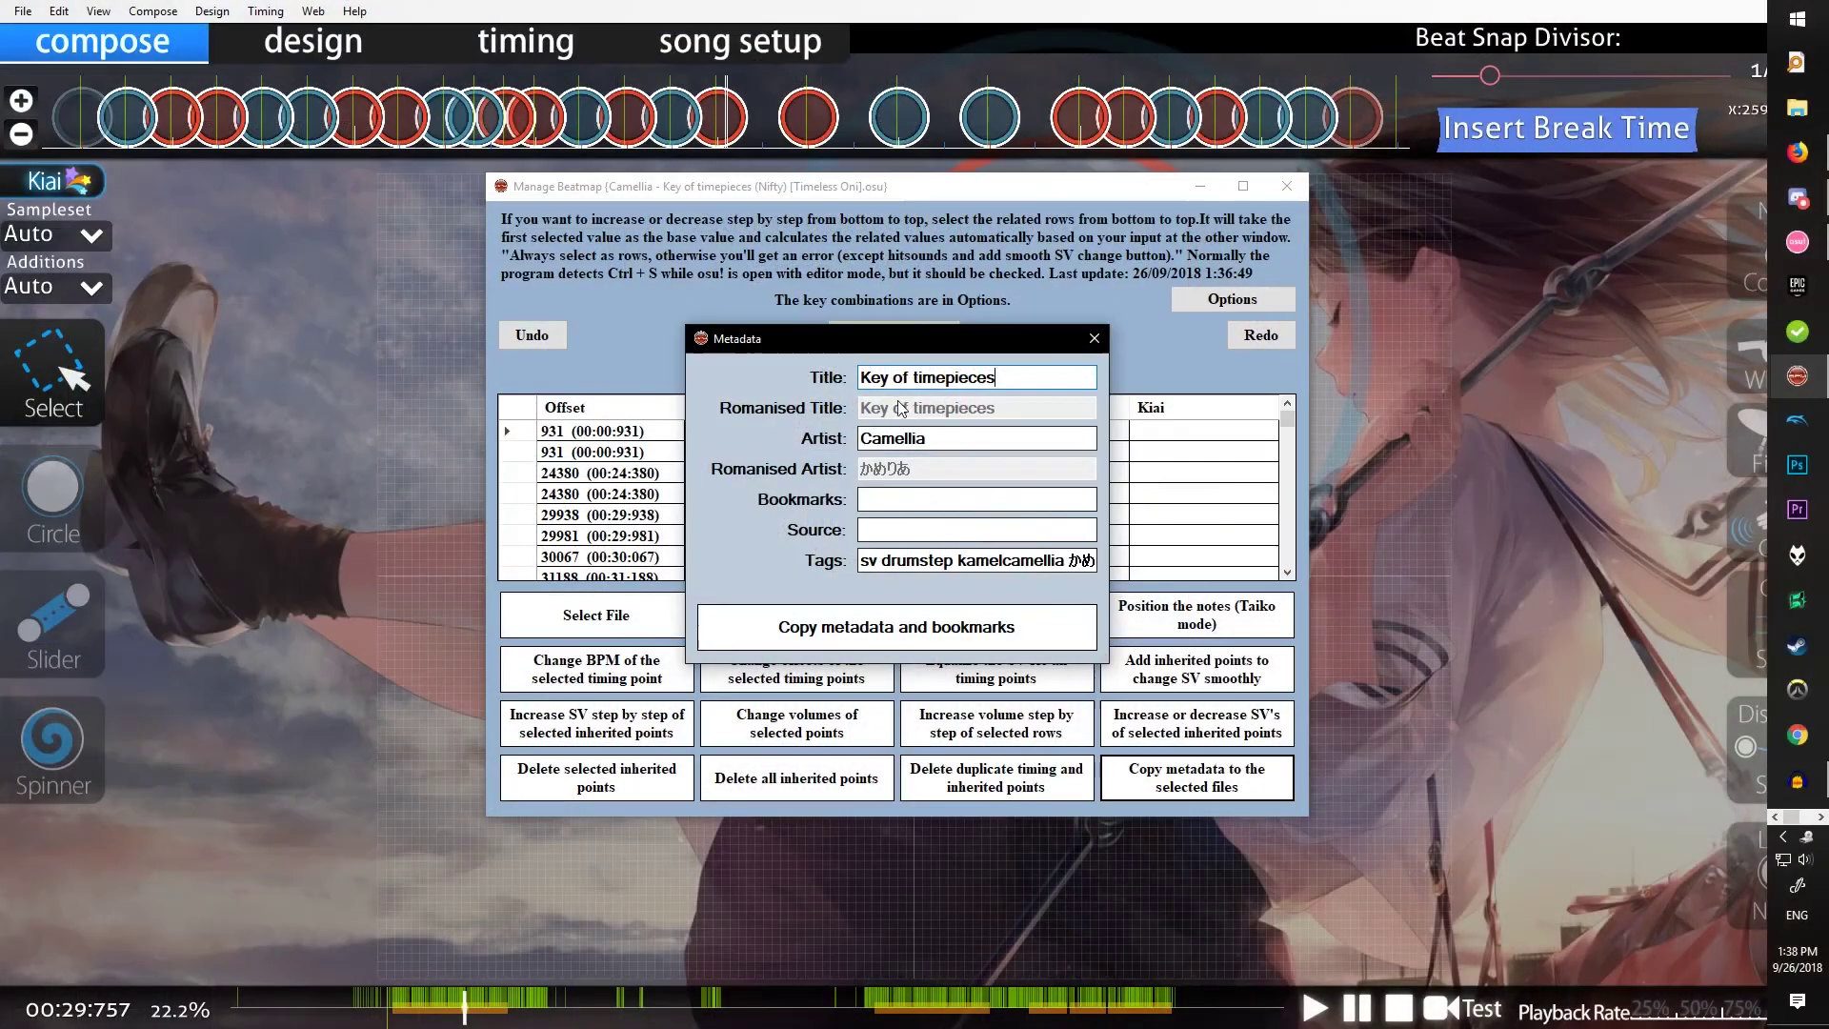
{"action": "left_click_drag", "start_coordinate": [877, 347], "coordinate": [826, 336]}
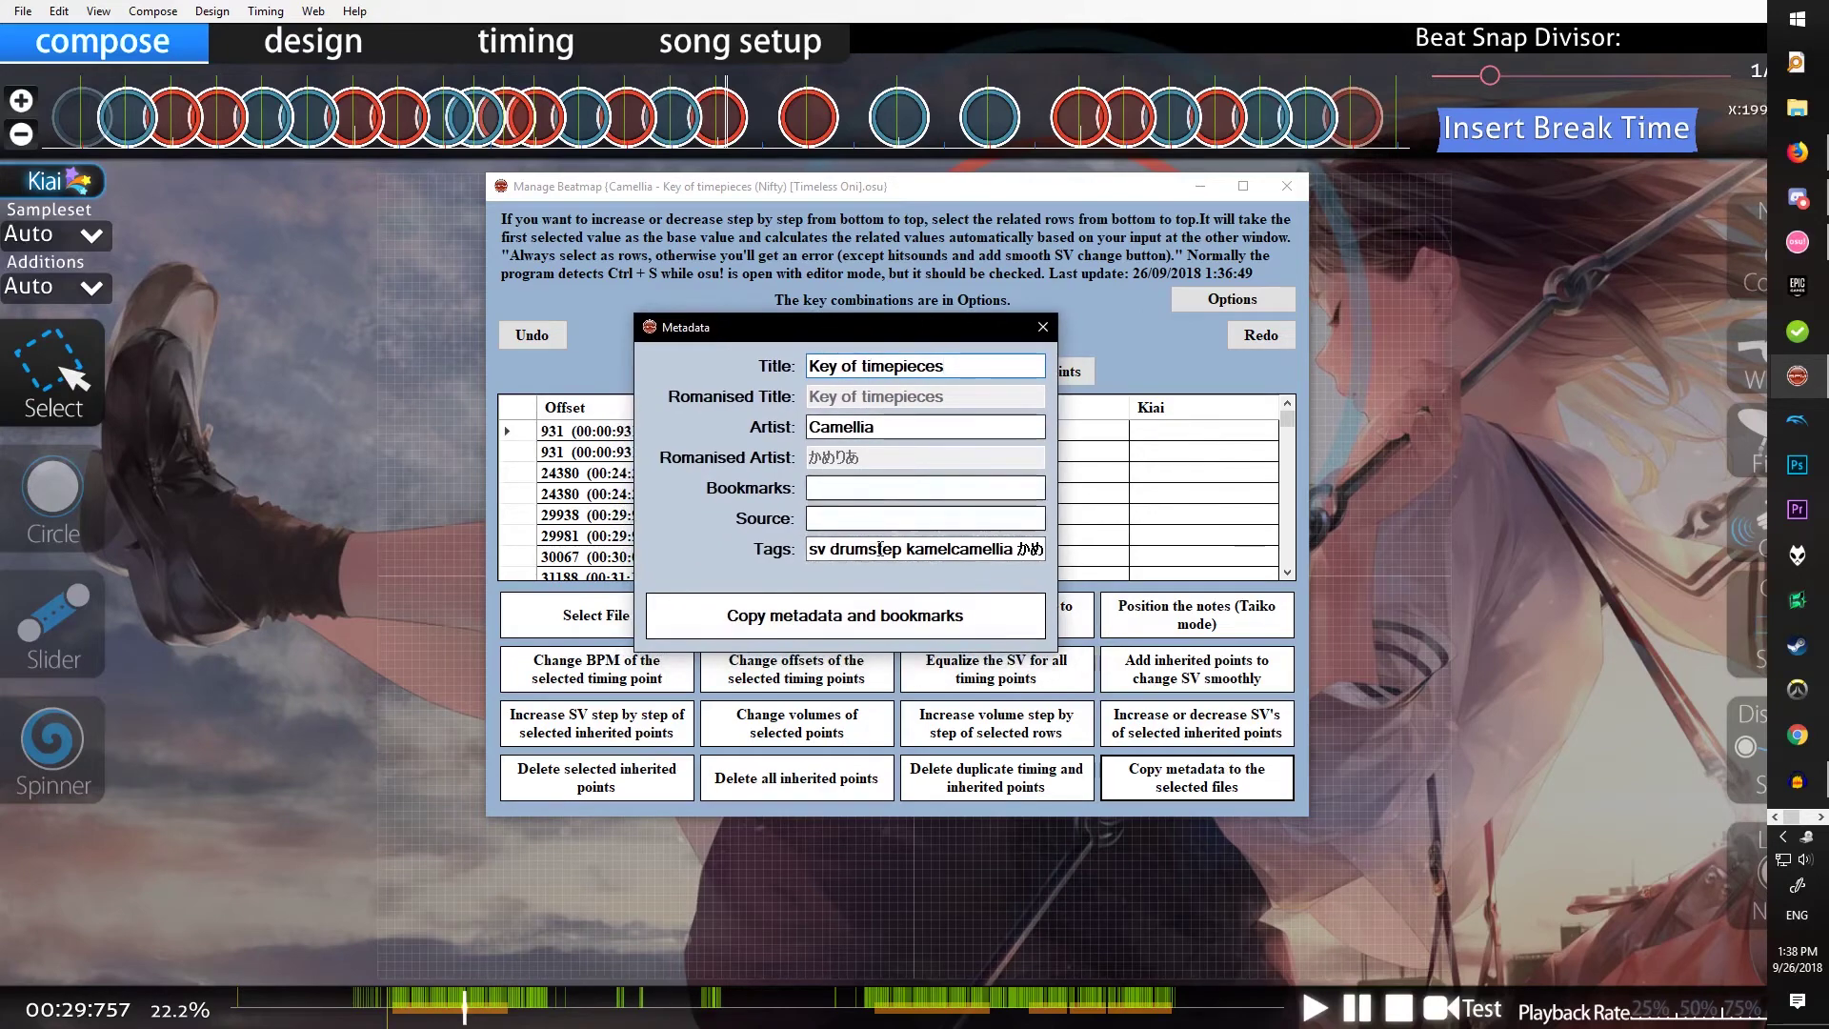
{"action": "left_click", "coordinate": [839, 623]}
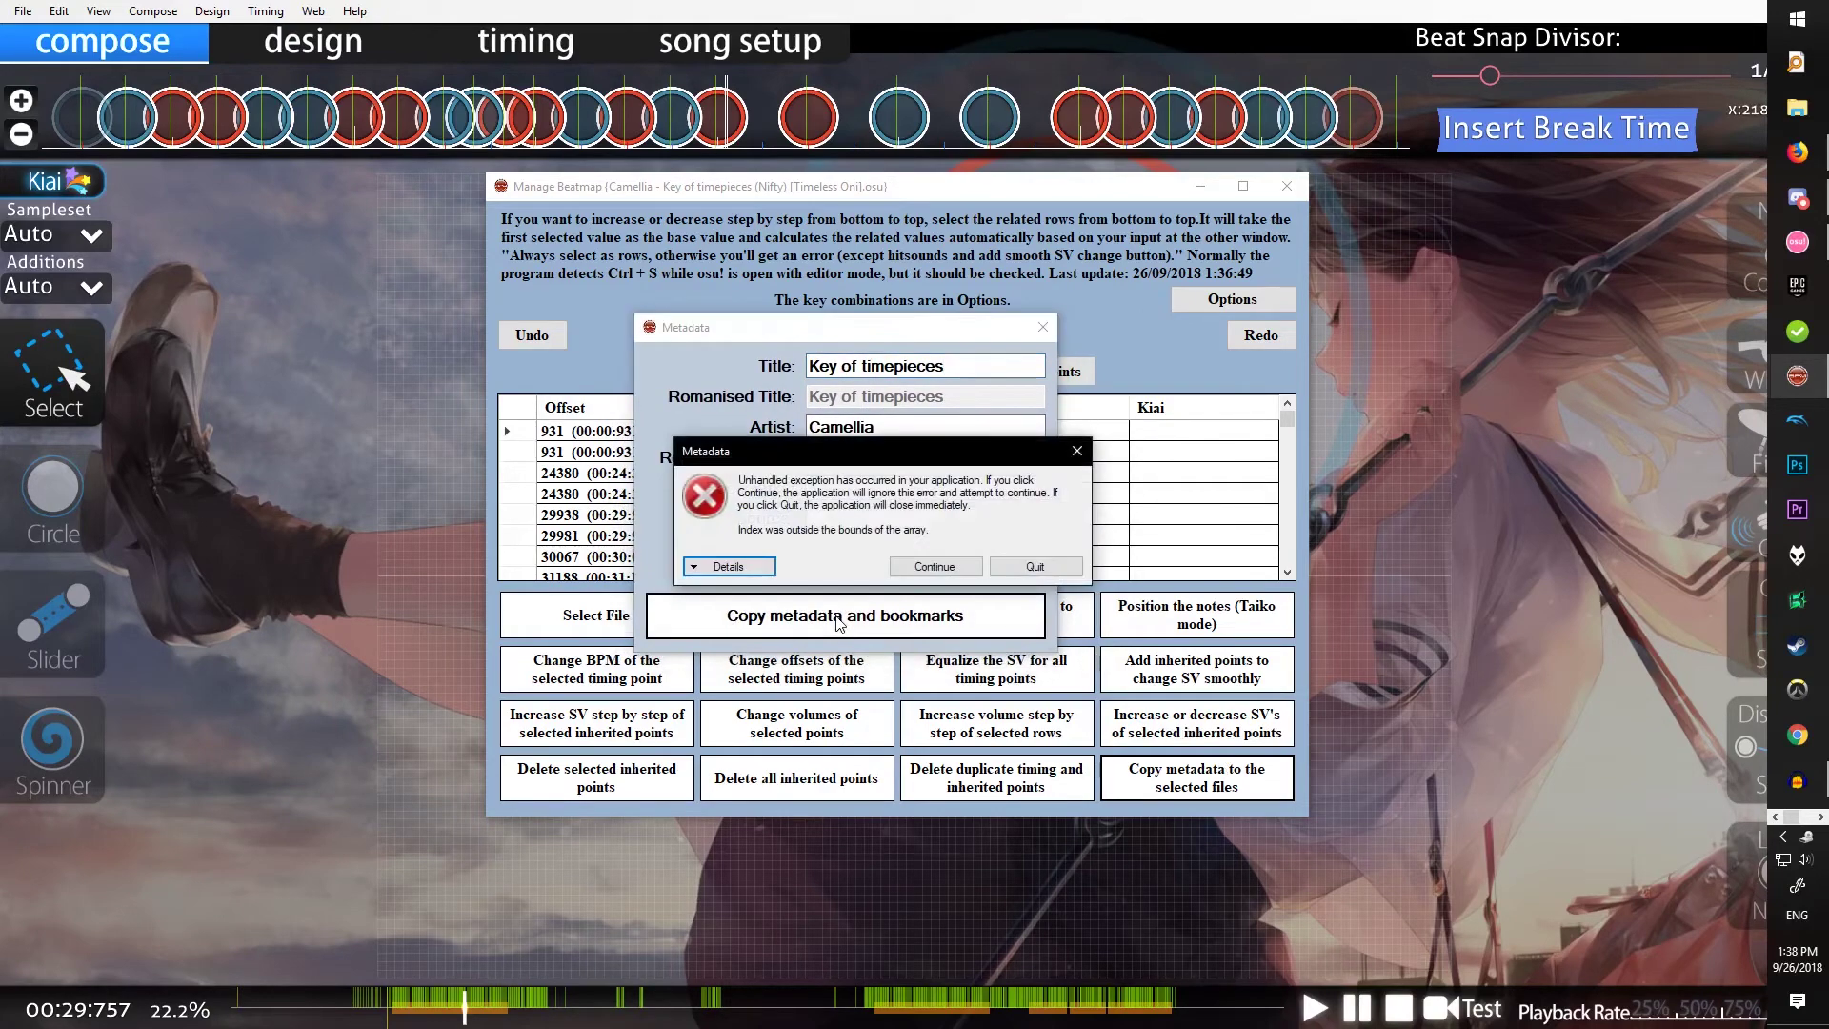
{"action": "left_click", "coordinate": [729, 566]}
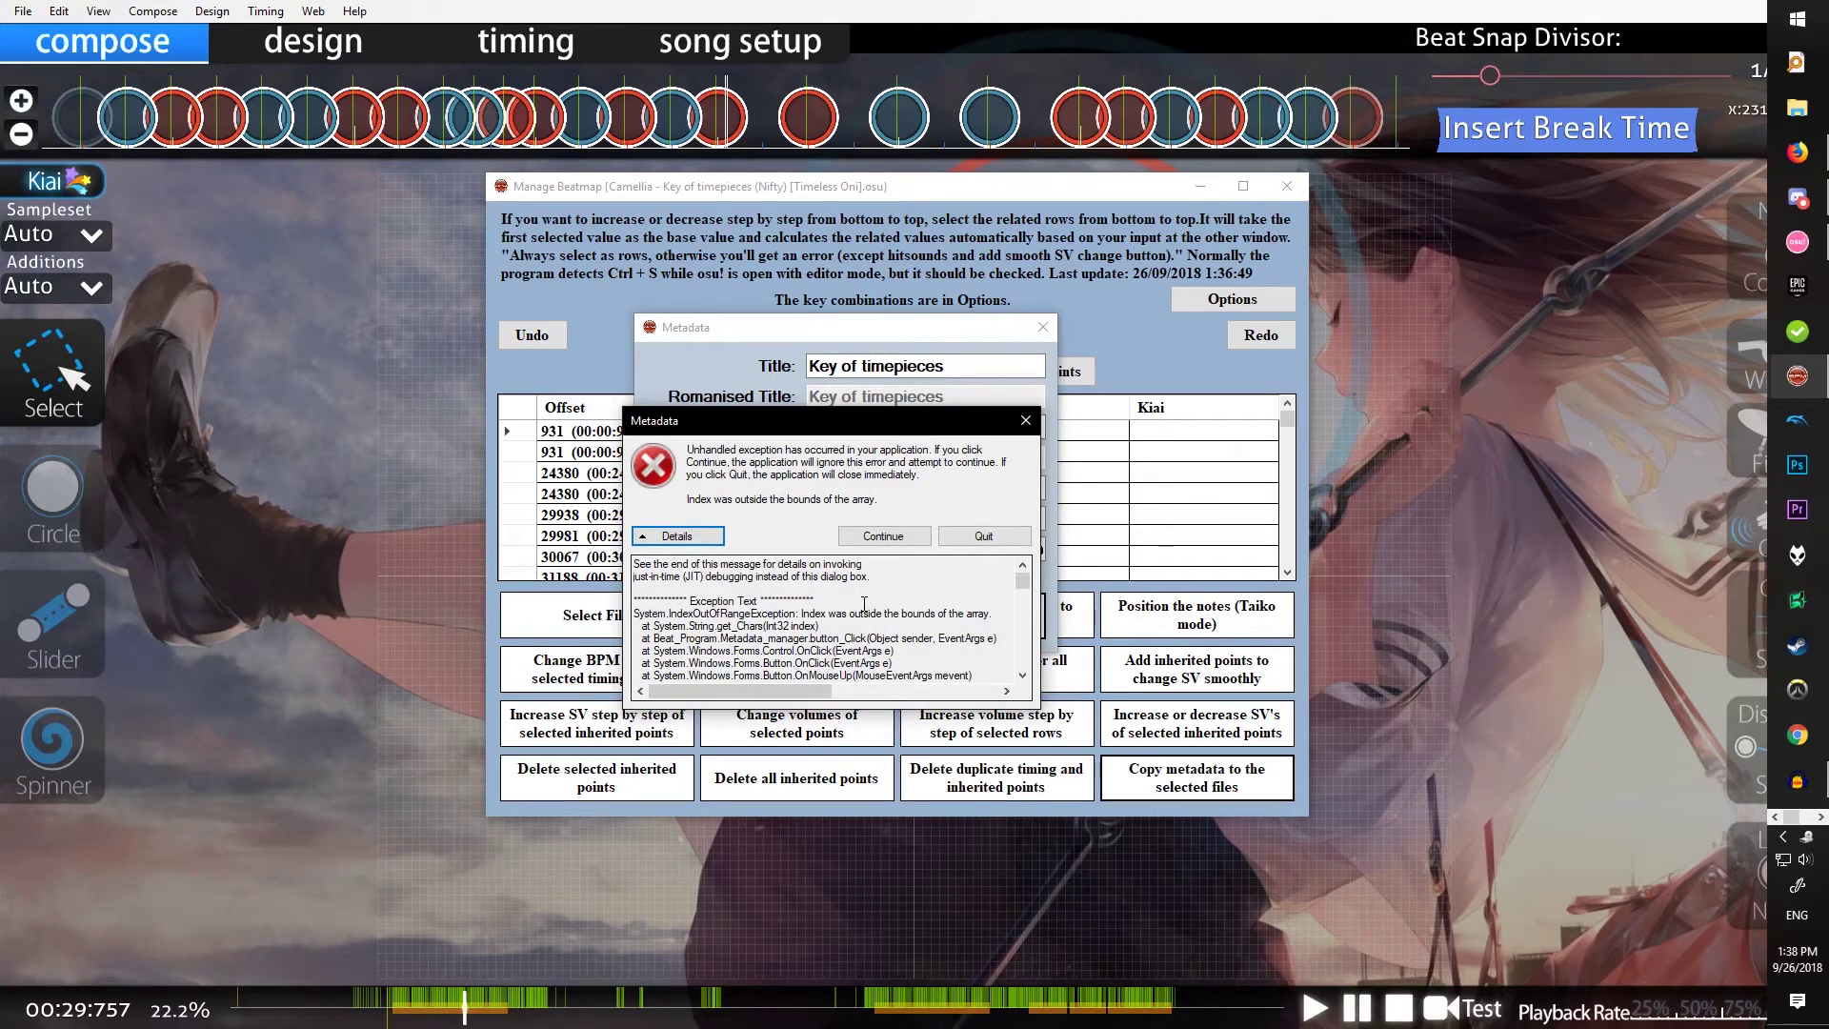
{"action": "left_click", "coordinate": [1026, 420]}
{"action": "left_click", "coordinate": [1043, 327]}
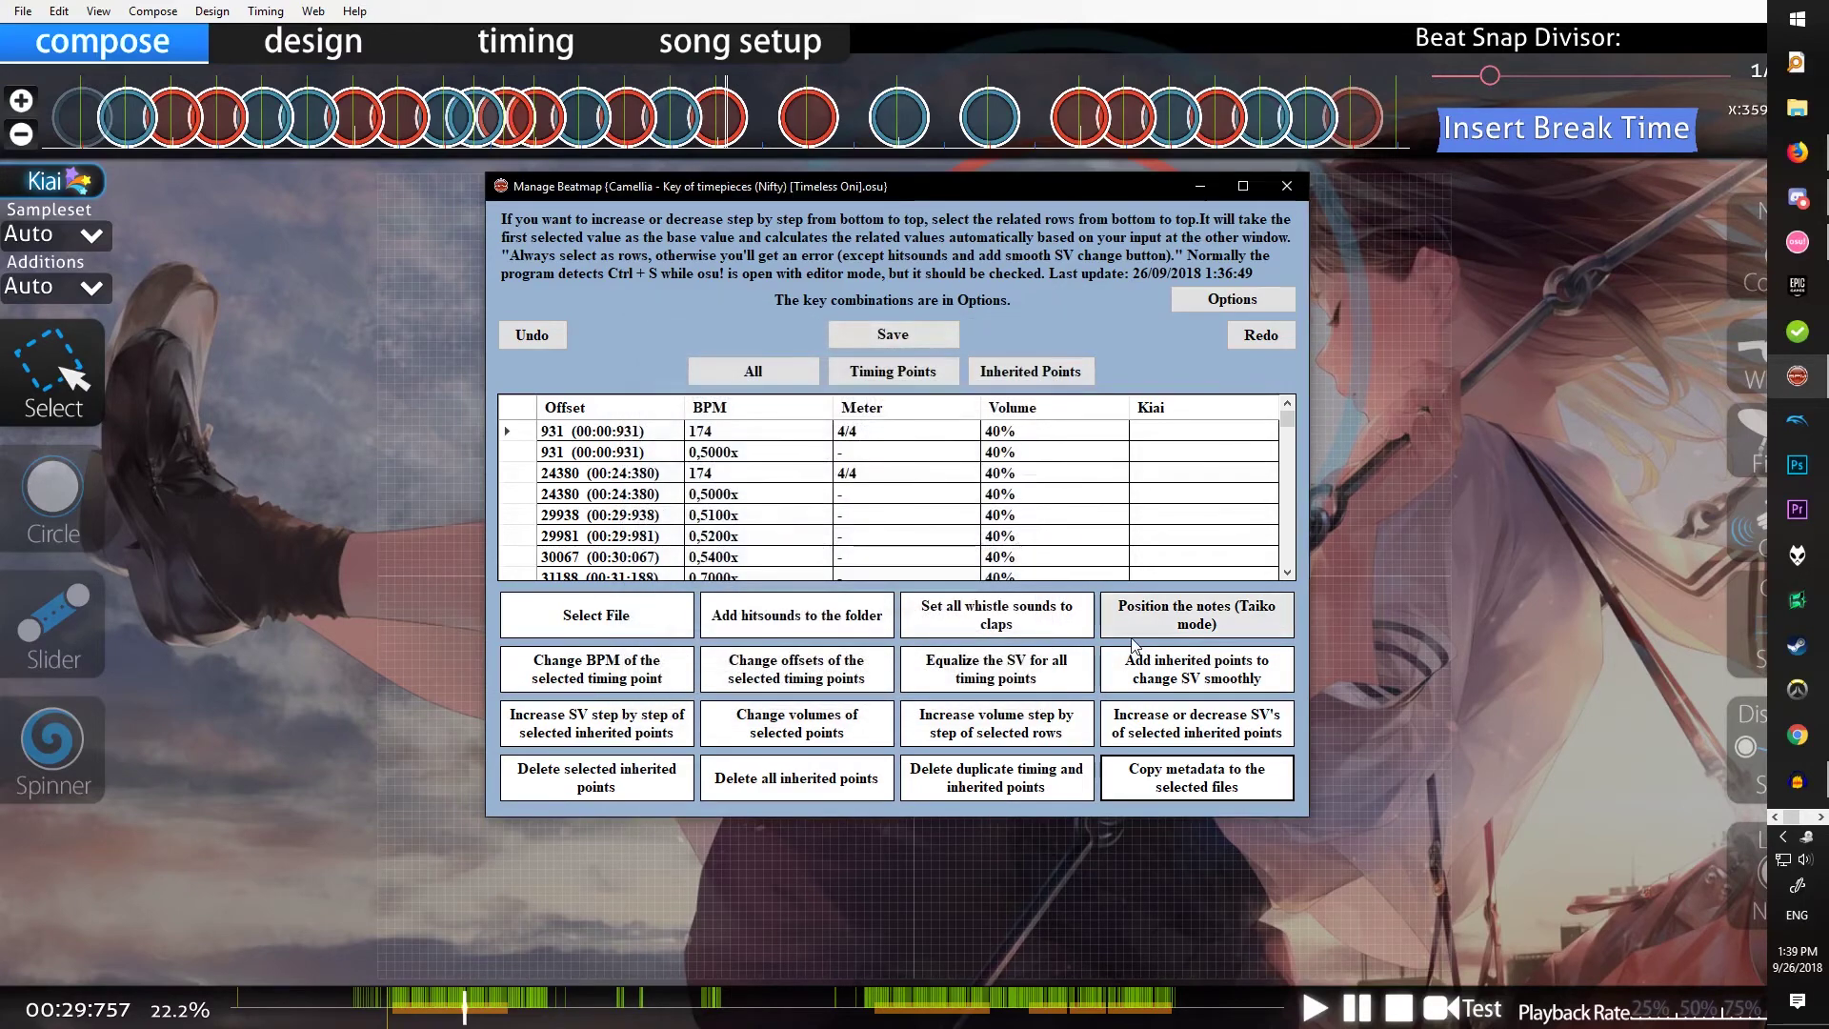
Try again to copy the Key of timepieces metadata and bookmarks to the selected files, and close the Metadata dialog.
{"action": "left_click", "coordinate": [1170, 673]}
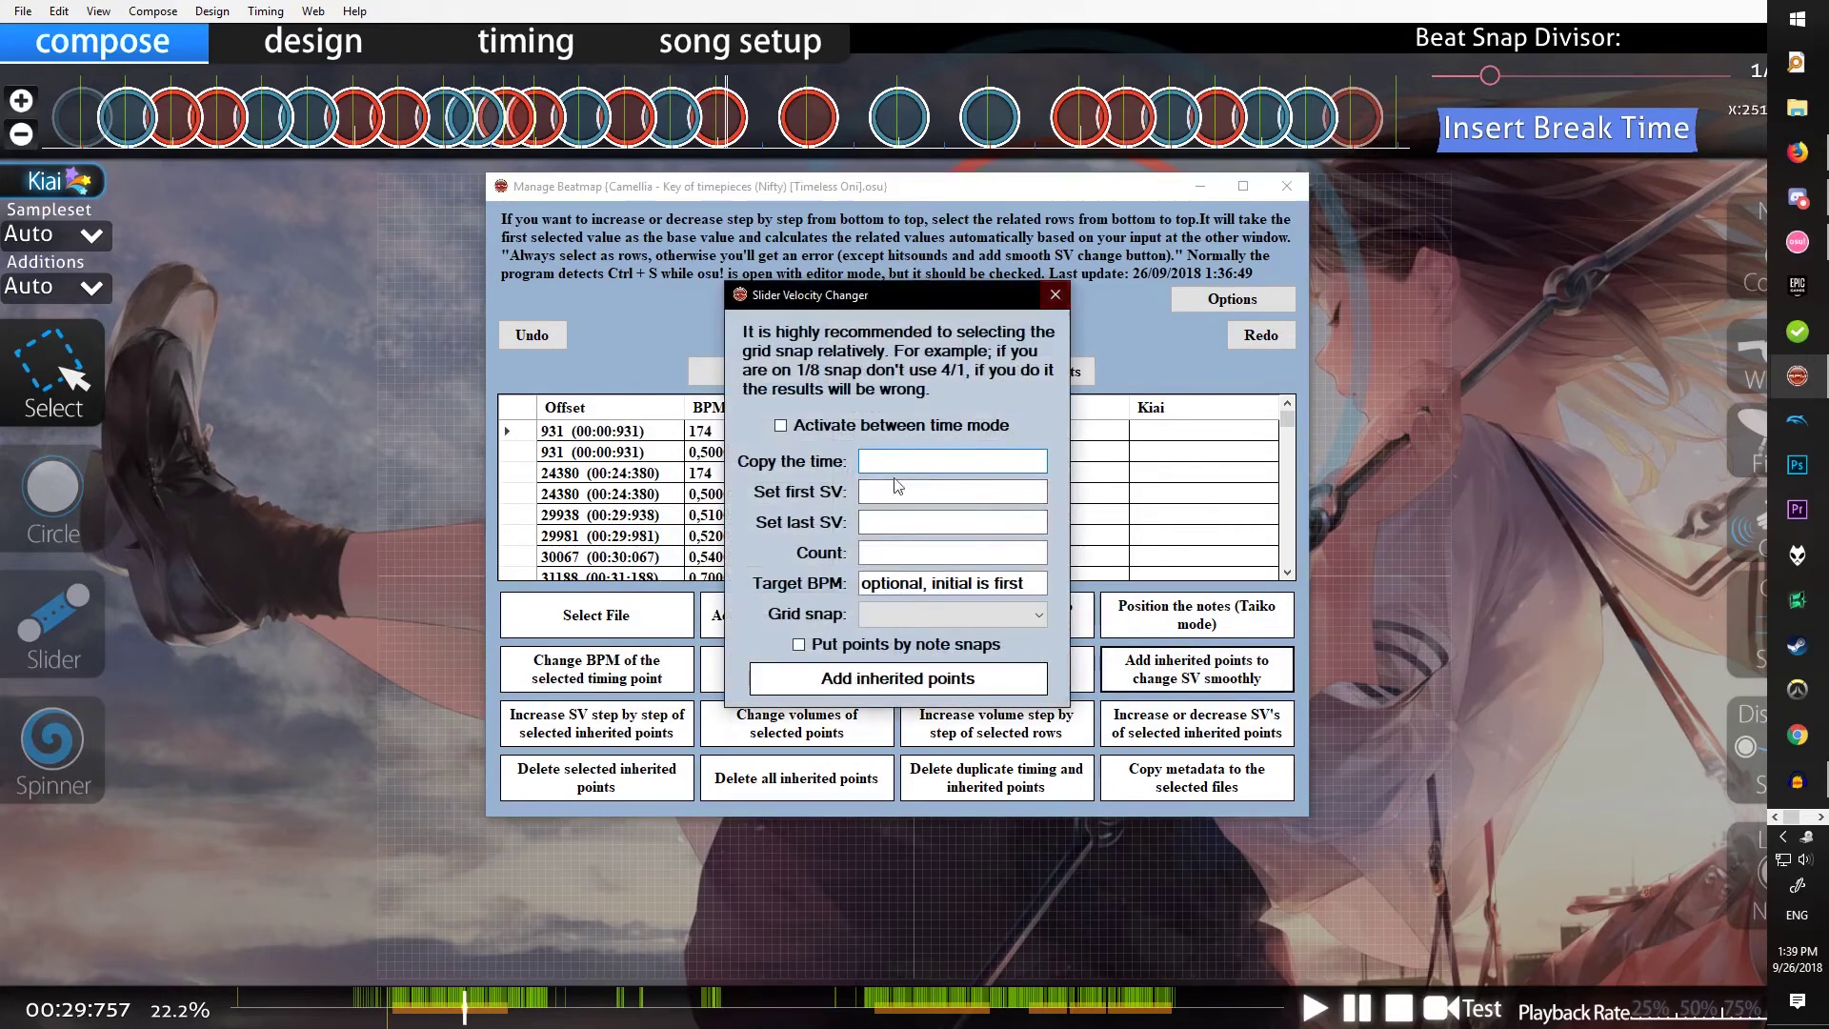
{"action": "left_click", "coordinate": [1055, 294]}
{"action": "left_click", "coordinate": [1196, 777]}
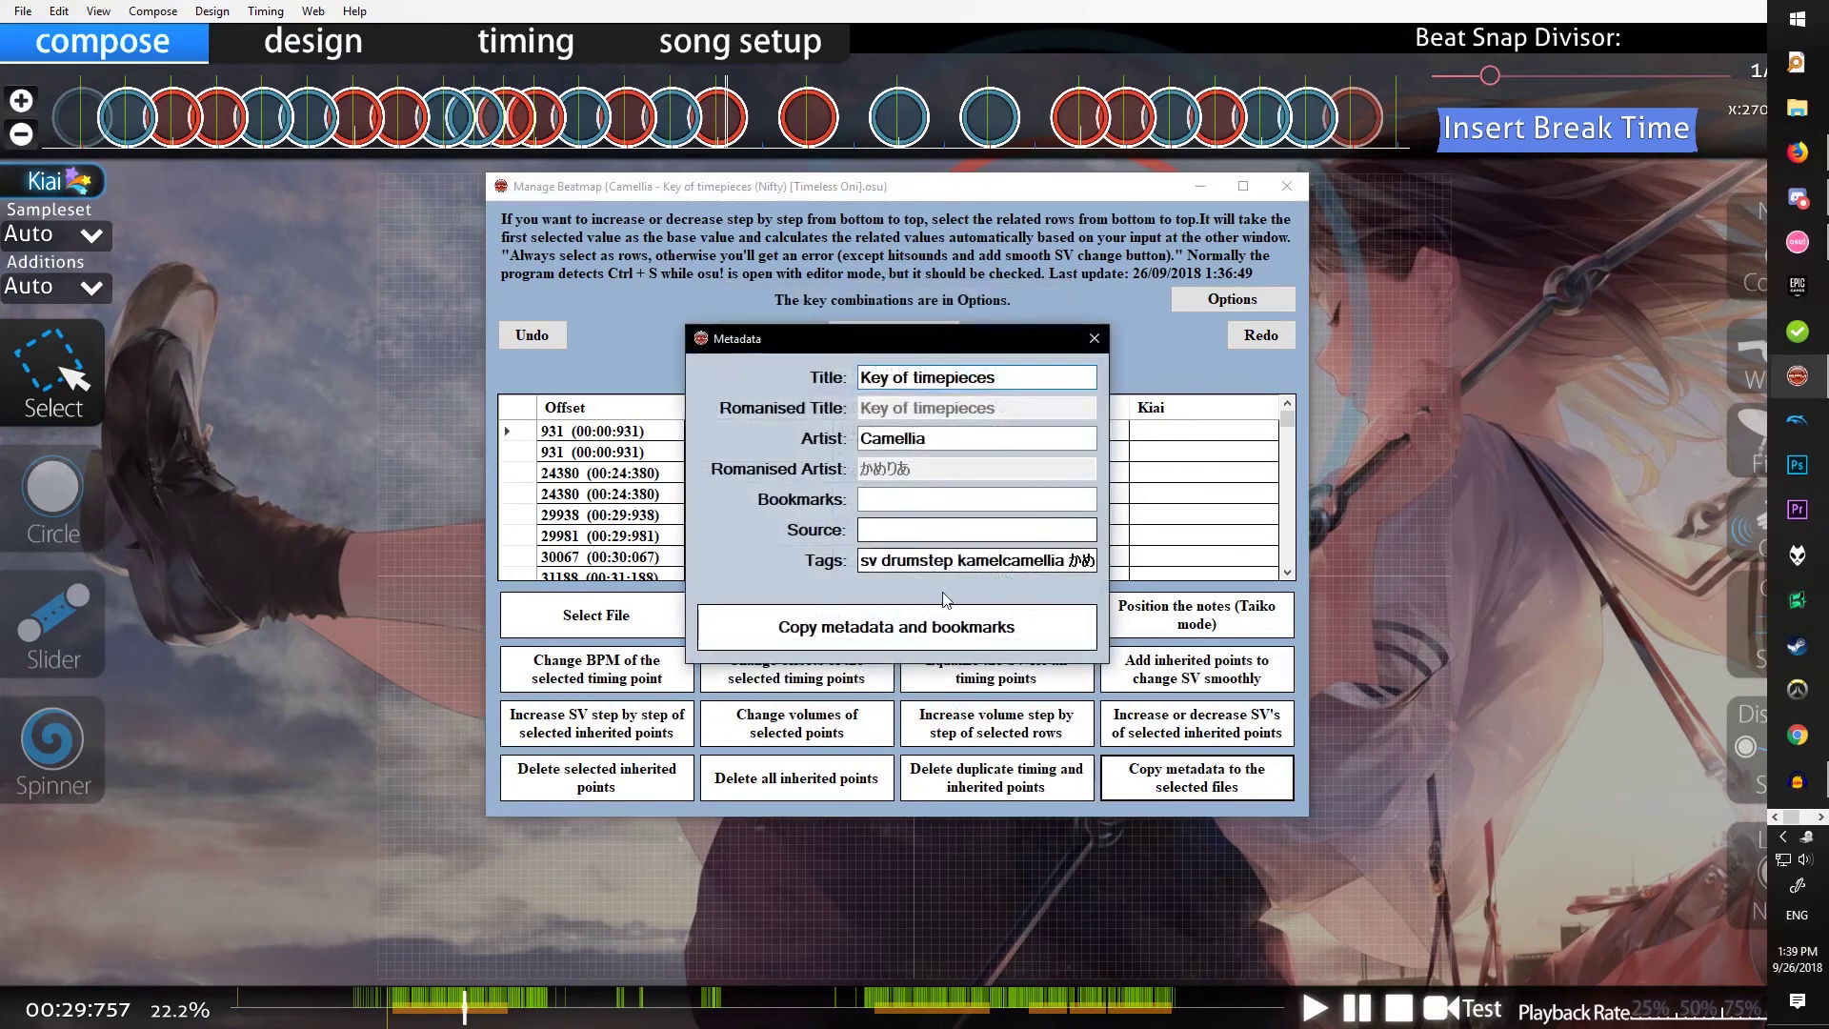
{"action": "left_click", "coordinate": [944, 610]}
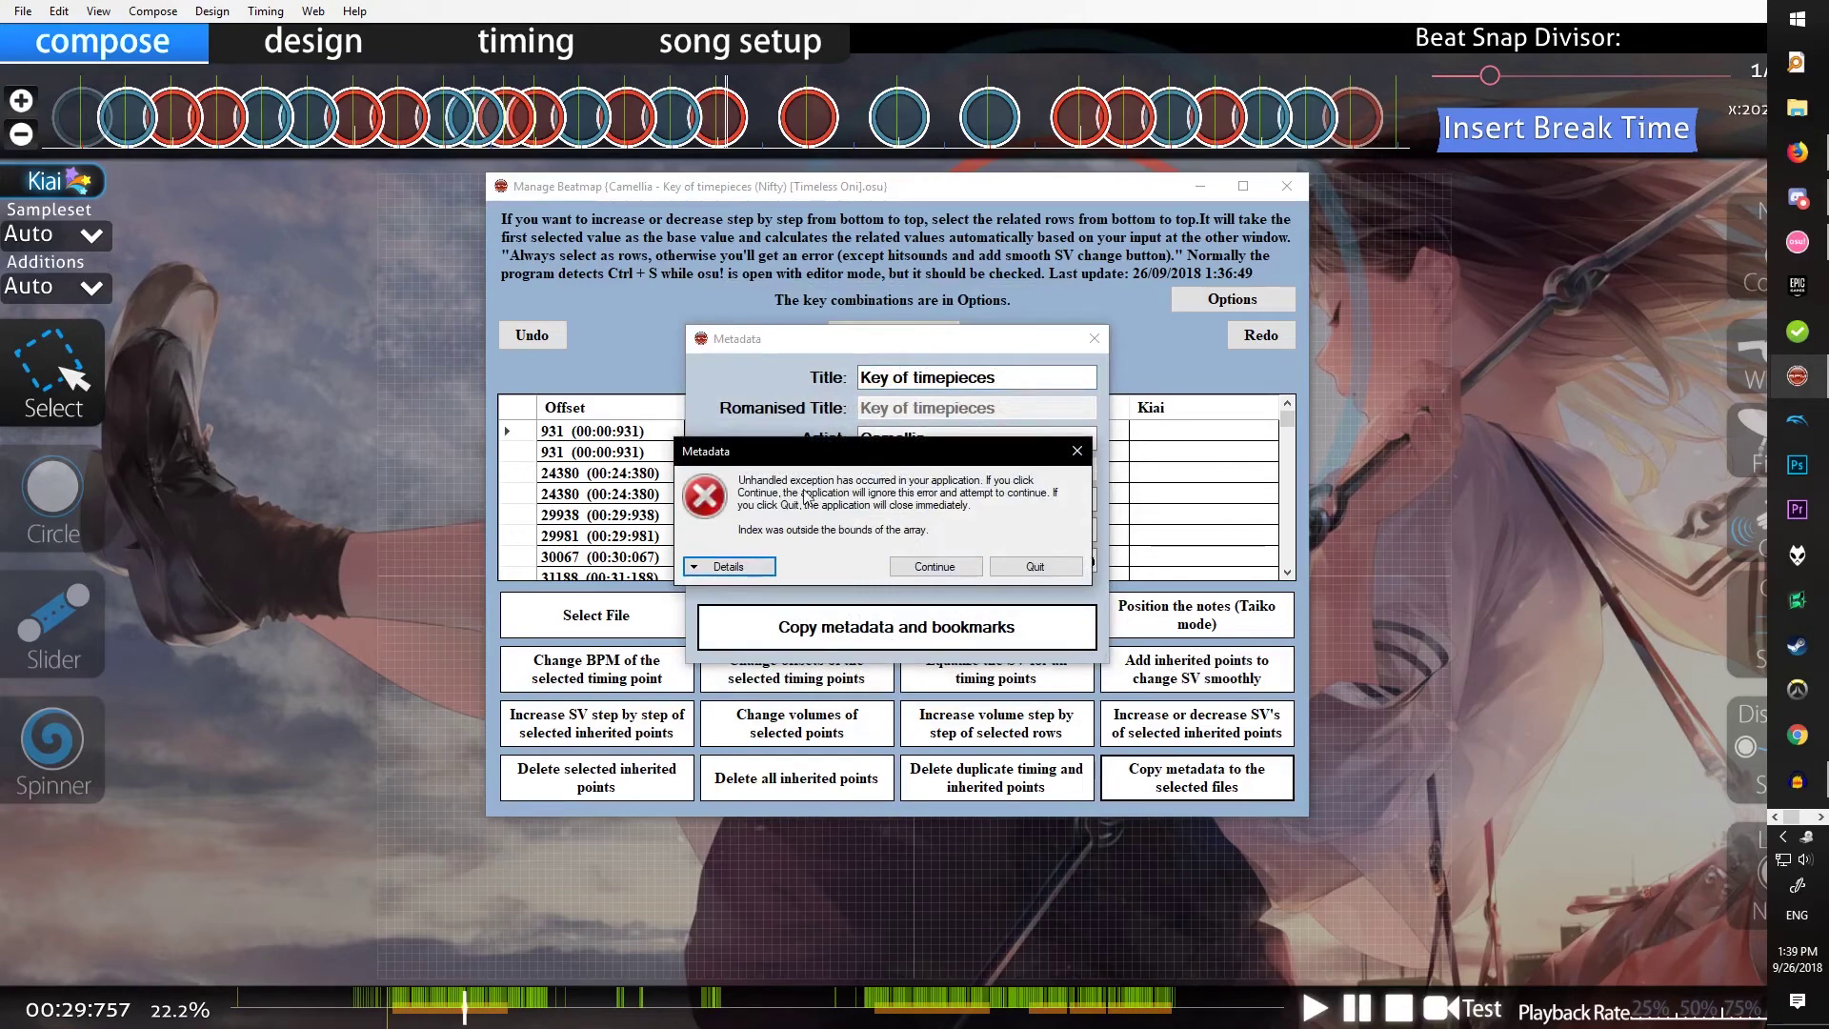
{"action": "left_click", "coordinate": [1076, 450]}
{"action": "left_click", "coordinate": [1093, 339]}
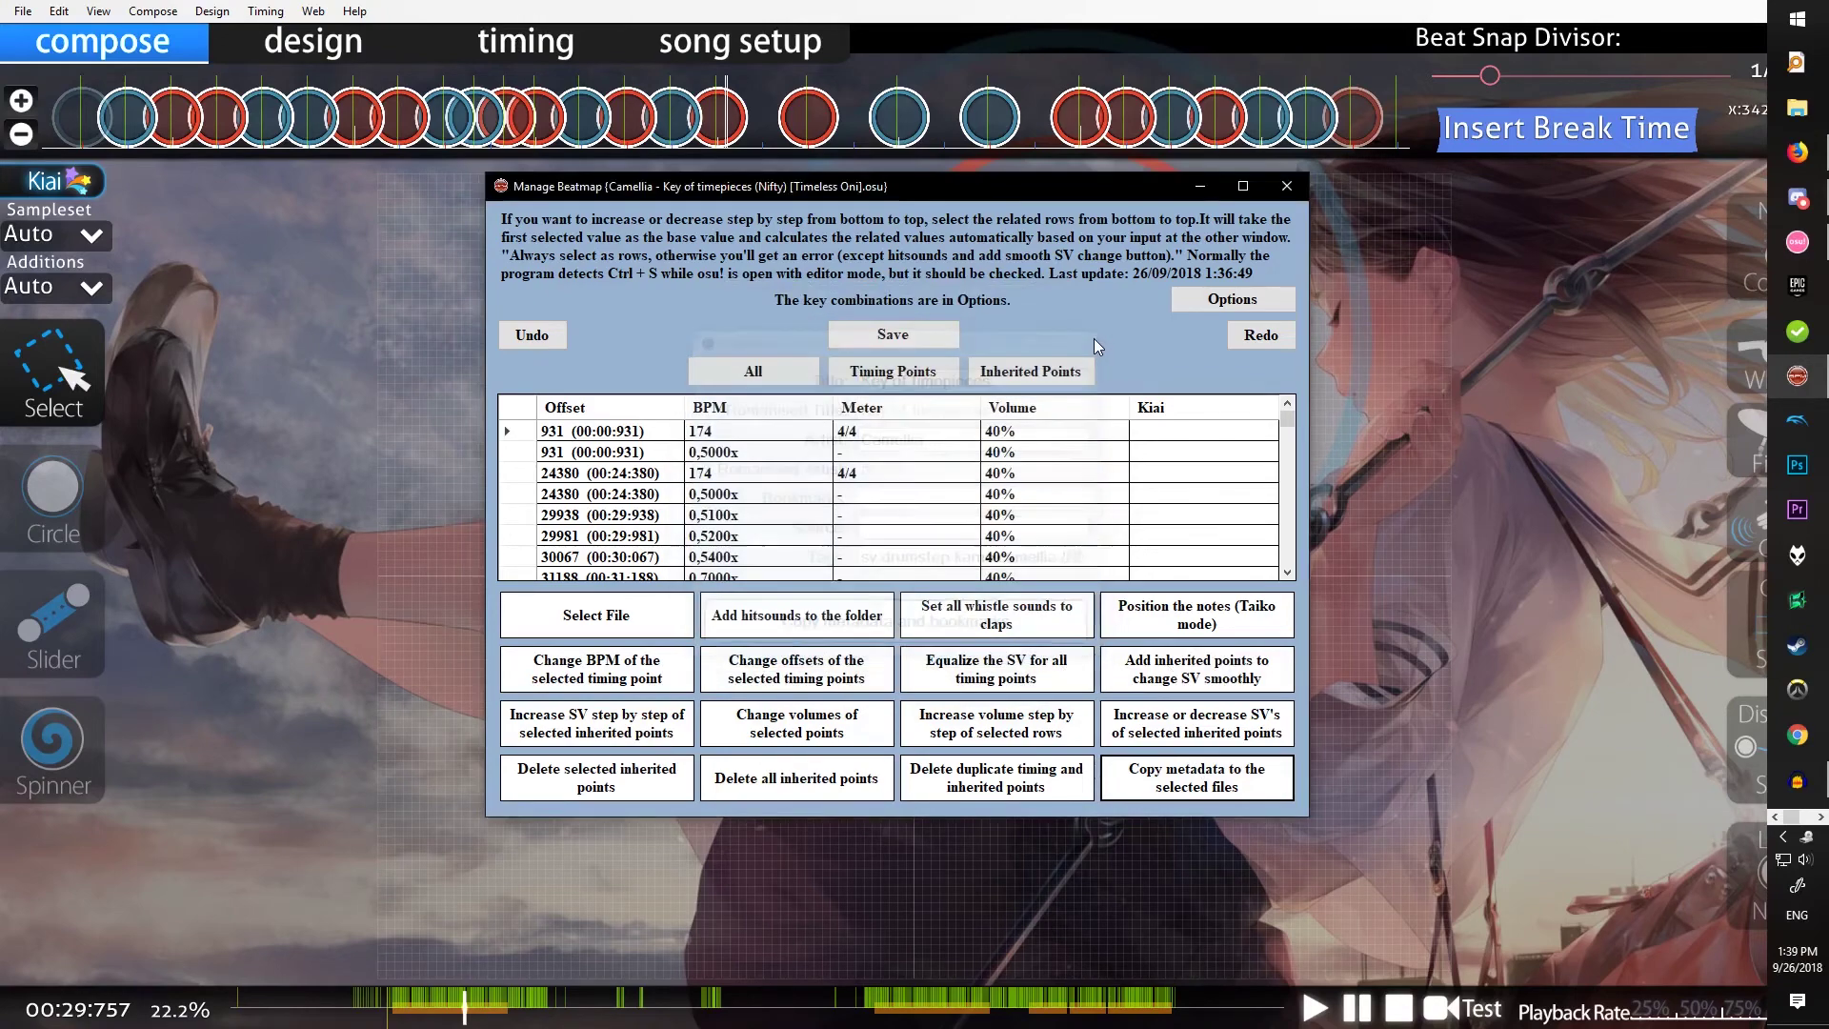
Switch to the osu! editor and open the current map's .osu file in Notepad at the TimingPoints section.
{"action": "left_click", "coordinate": [749, 433]}
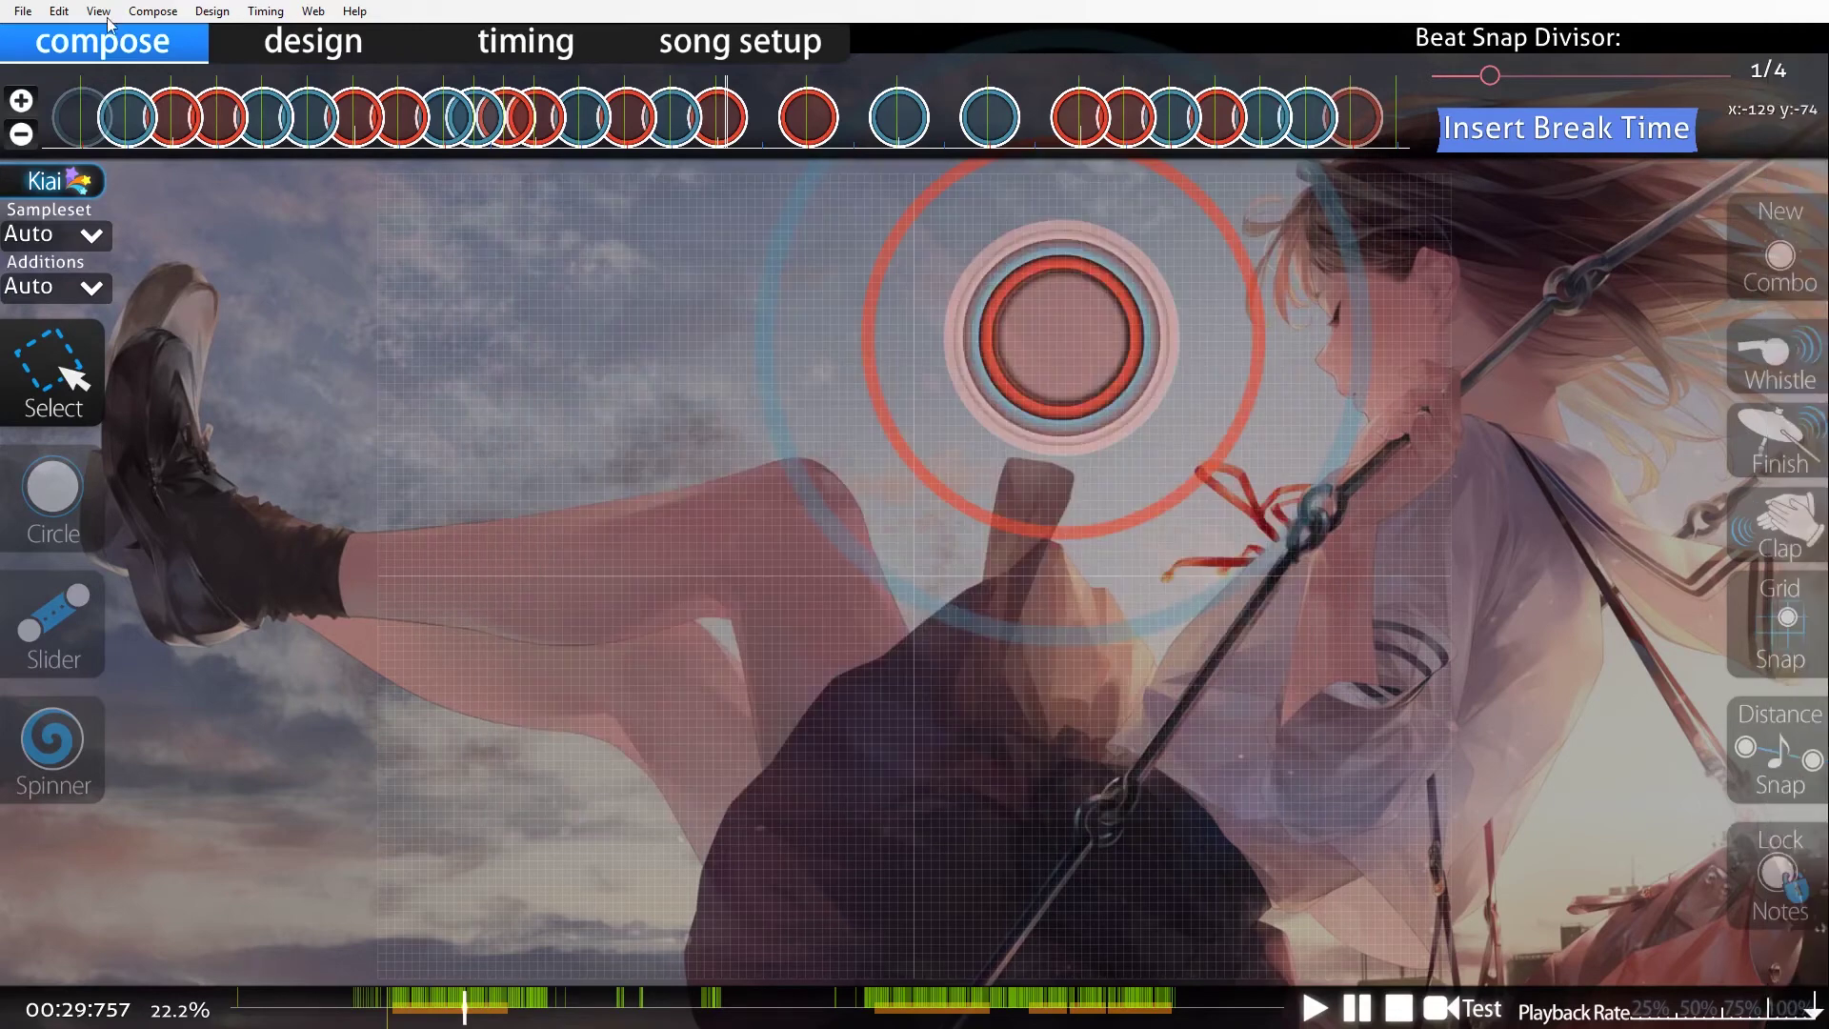
{"action": "left_click", "coordinate": [23, 11]}
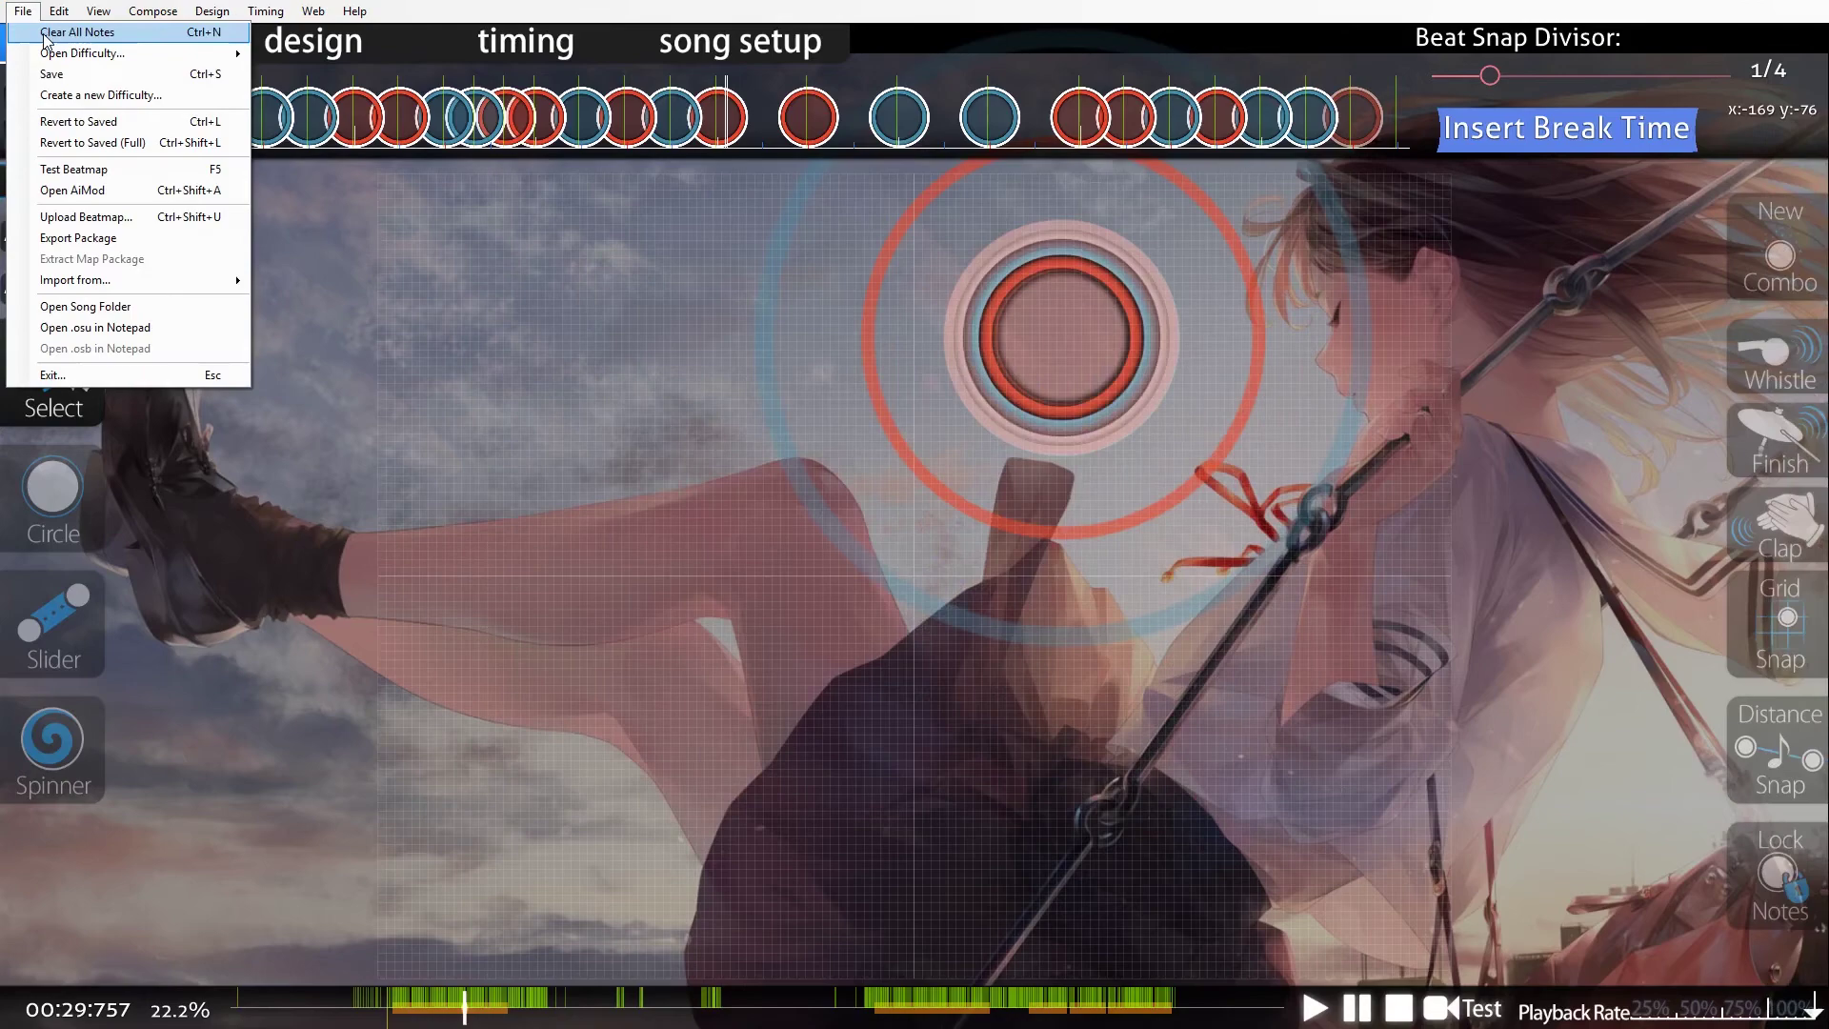
{"action": "left_click", "coordinate": [152, 327]}
{"action": "scroll", "coordinate": [524, 538], "scroll_direction": "down", "scroll_amount": 7}
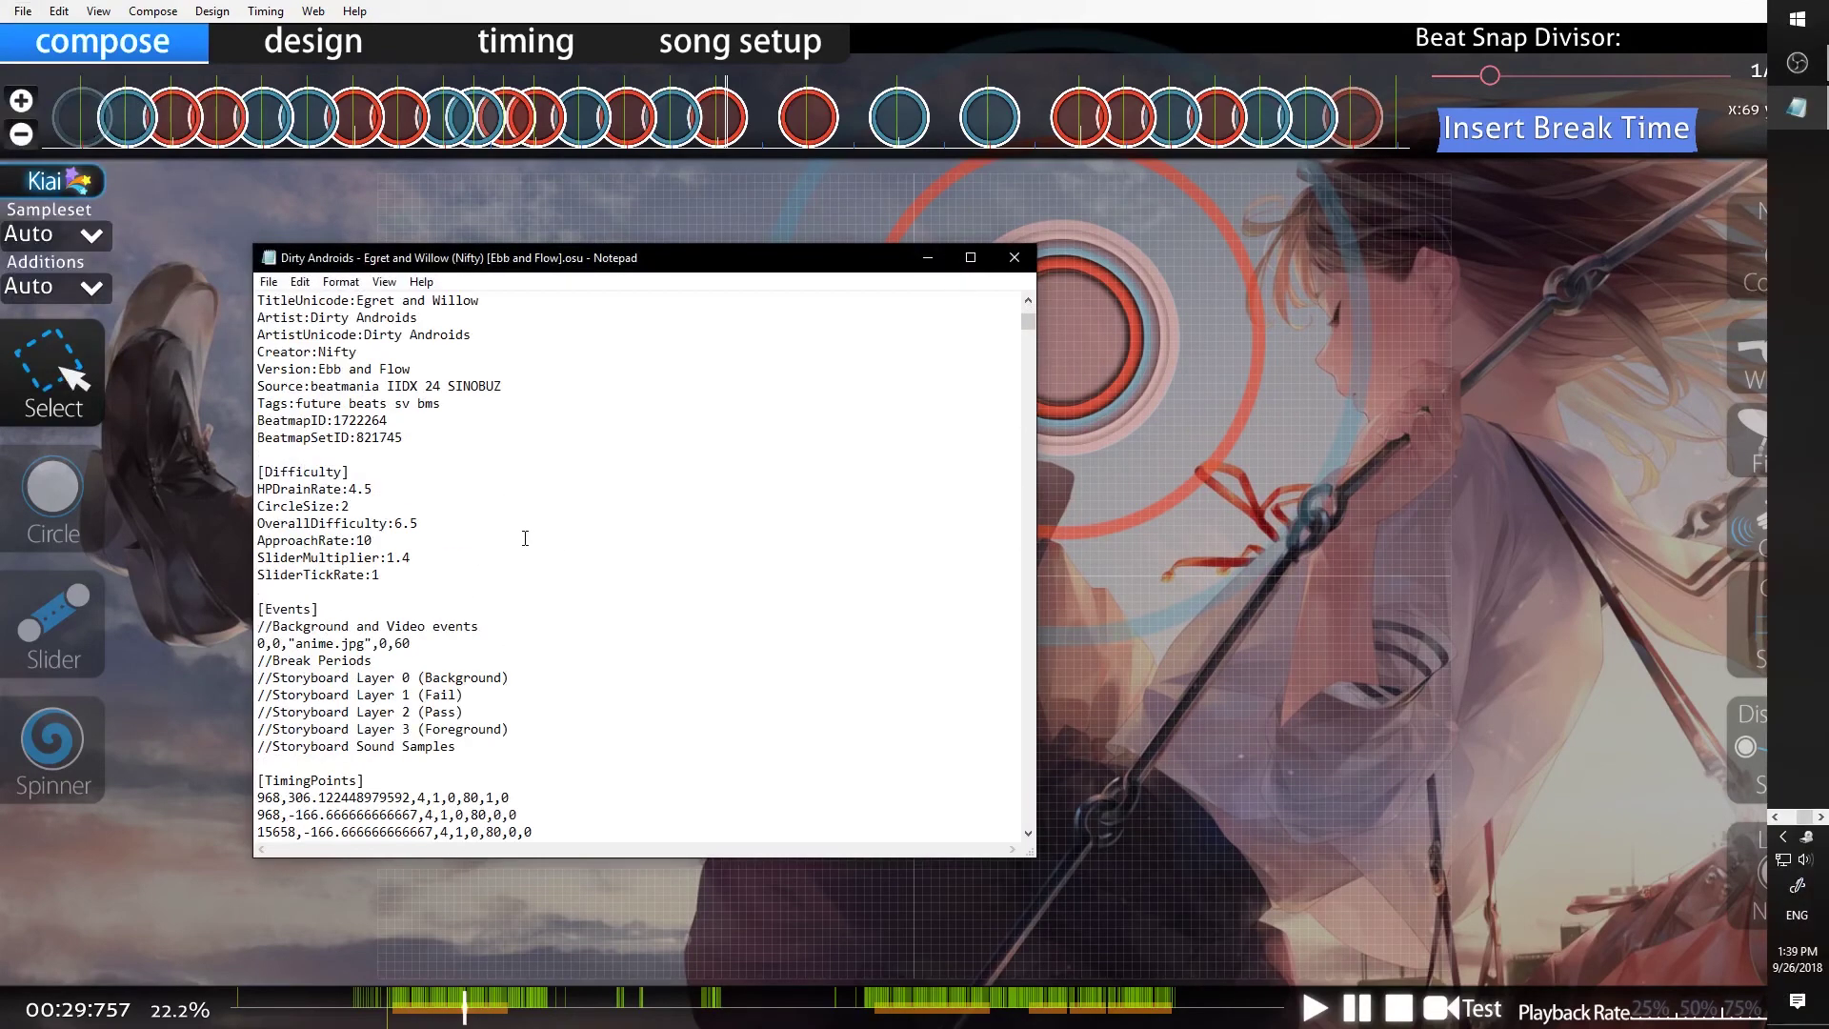
{"action": "scroll", "coordinate": [530, 540], "scroll_direction": "down", "scroll_amount": 4}
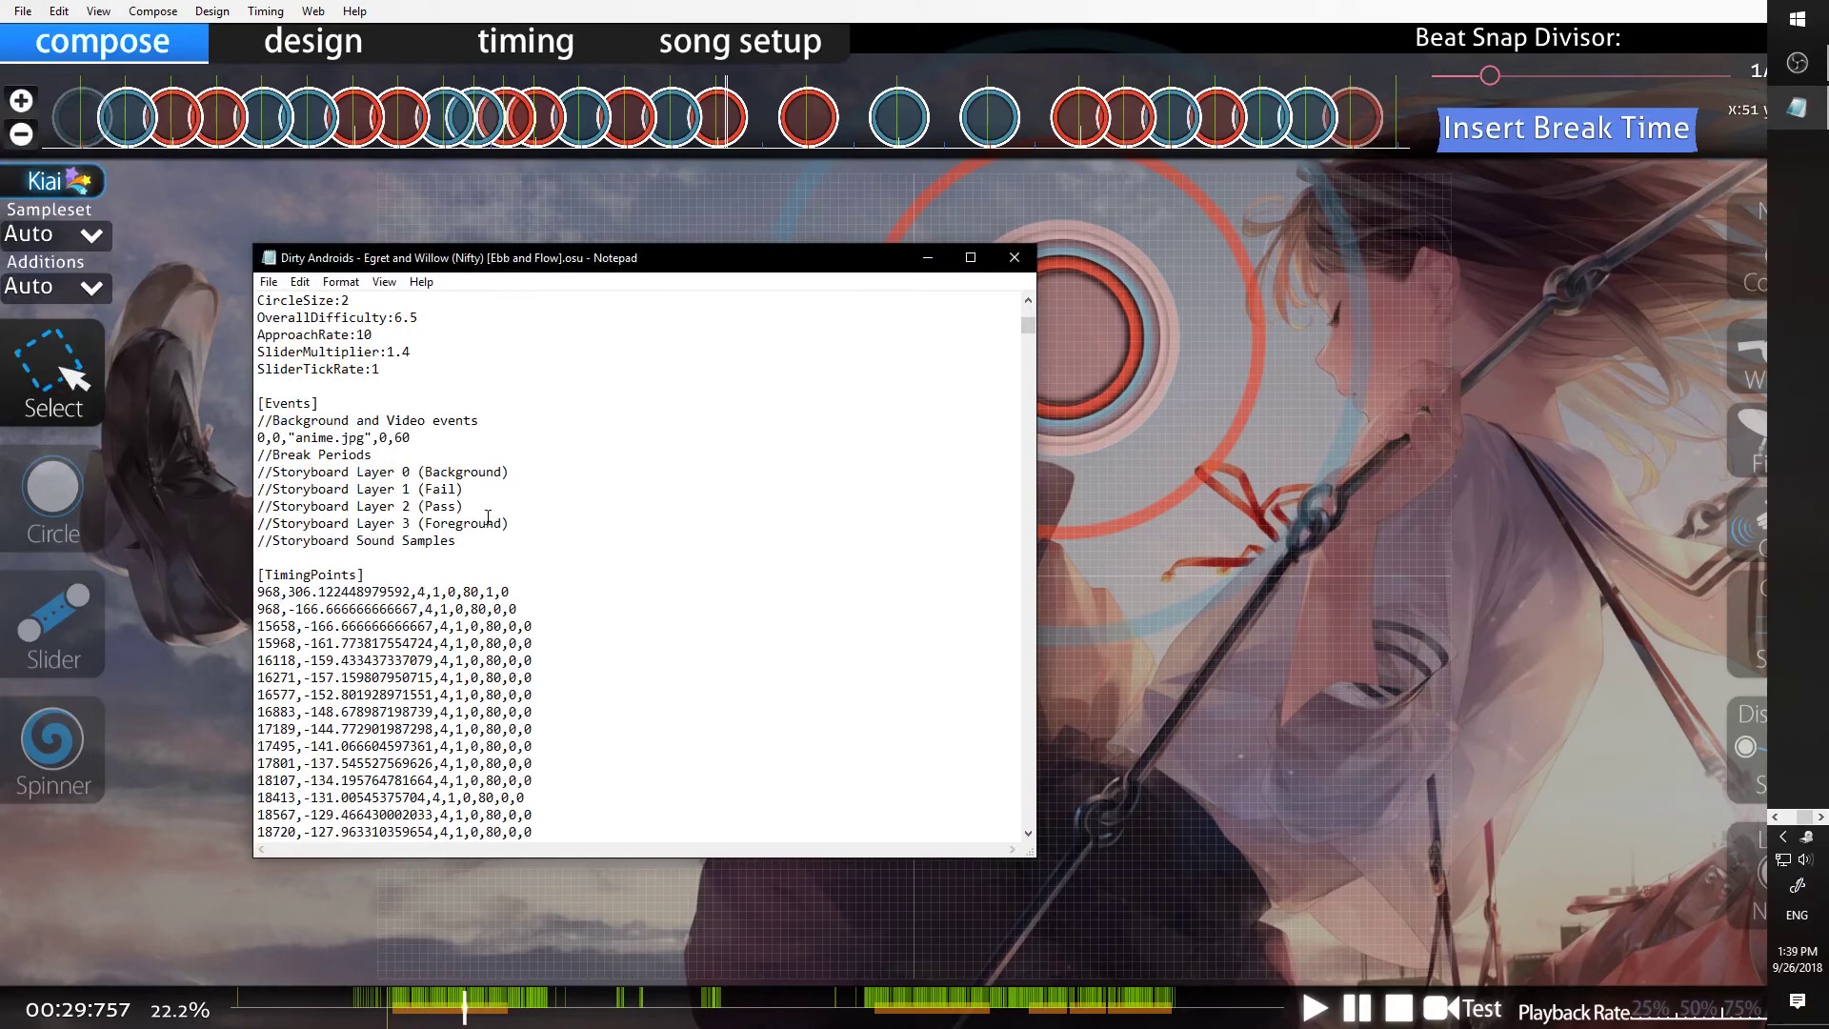
Change the first timing point's offset to 968.0000000001 in the .osu file and highlight that value.
{"action": "type", "text": "0000000001,306"}
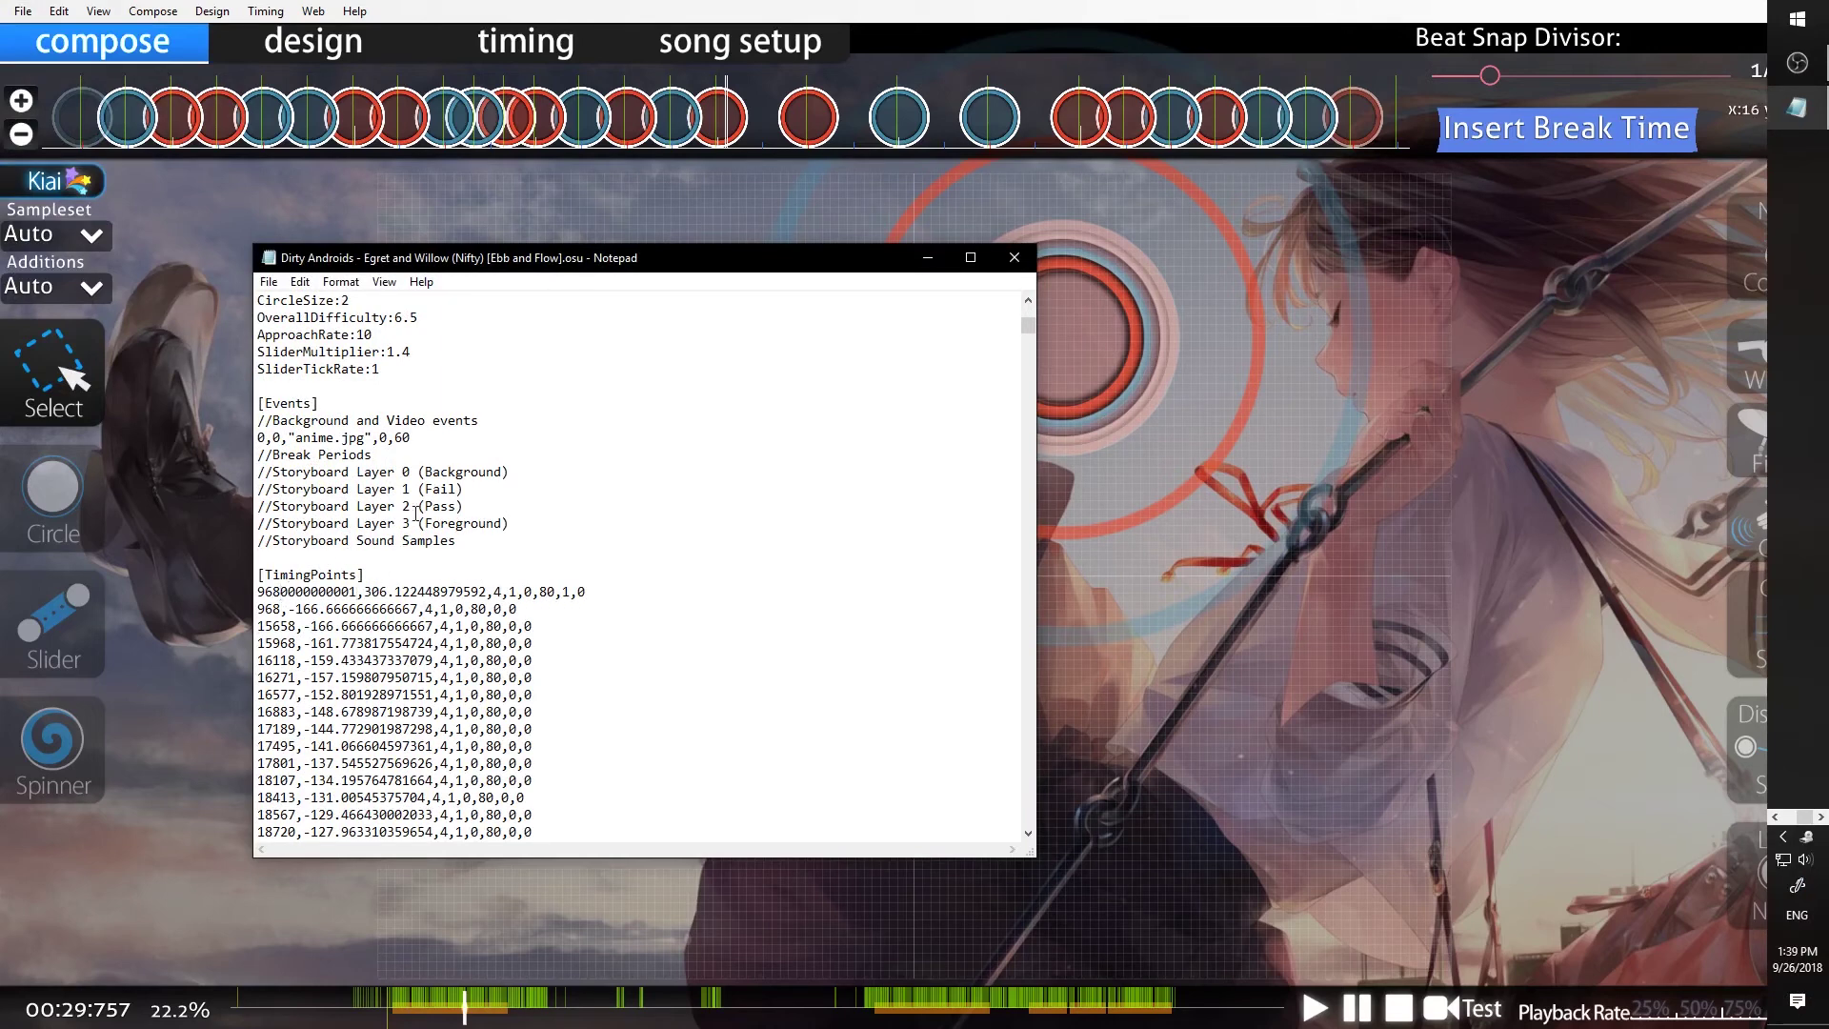
{"action": "type", "text": "."}
{"action": "left_click_drag", "start_coordinate": [365, 583], "coordinate": [240, 592]}
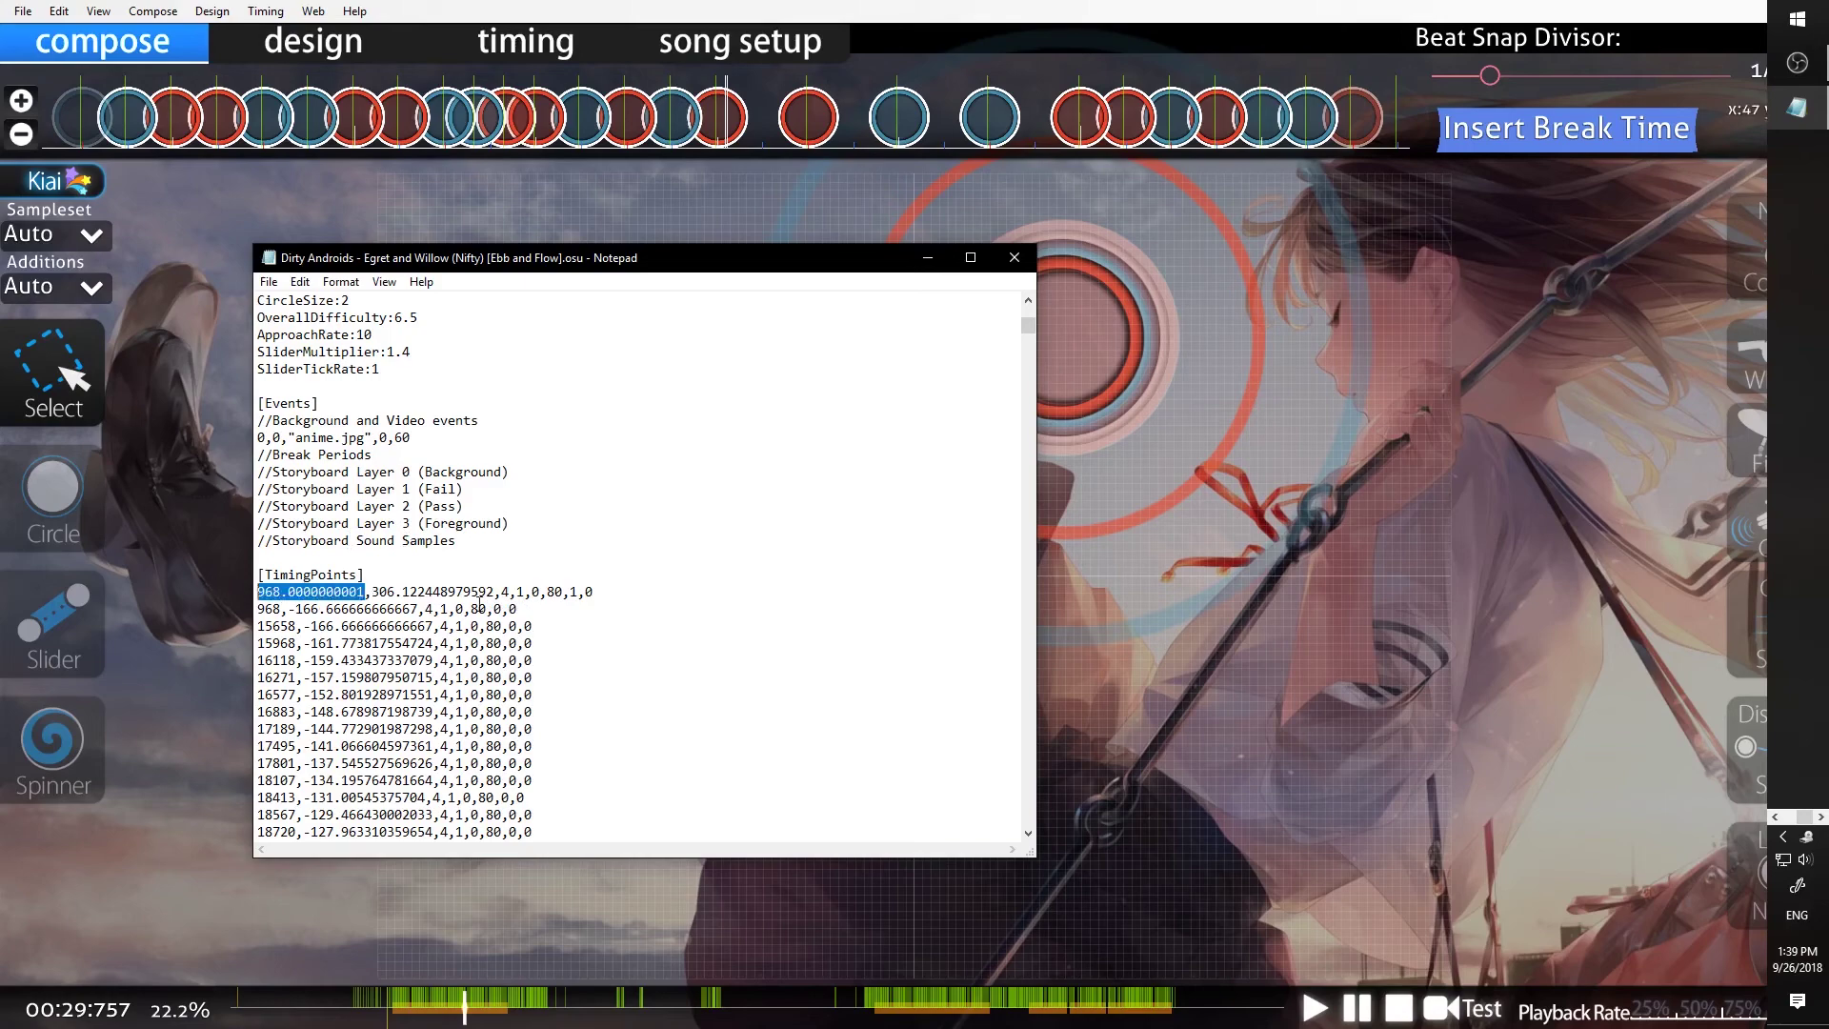
{"action": "left_click", "coordinate": [464, 608]}
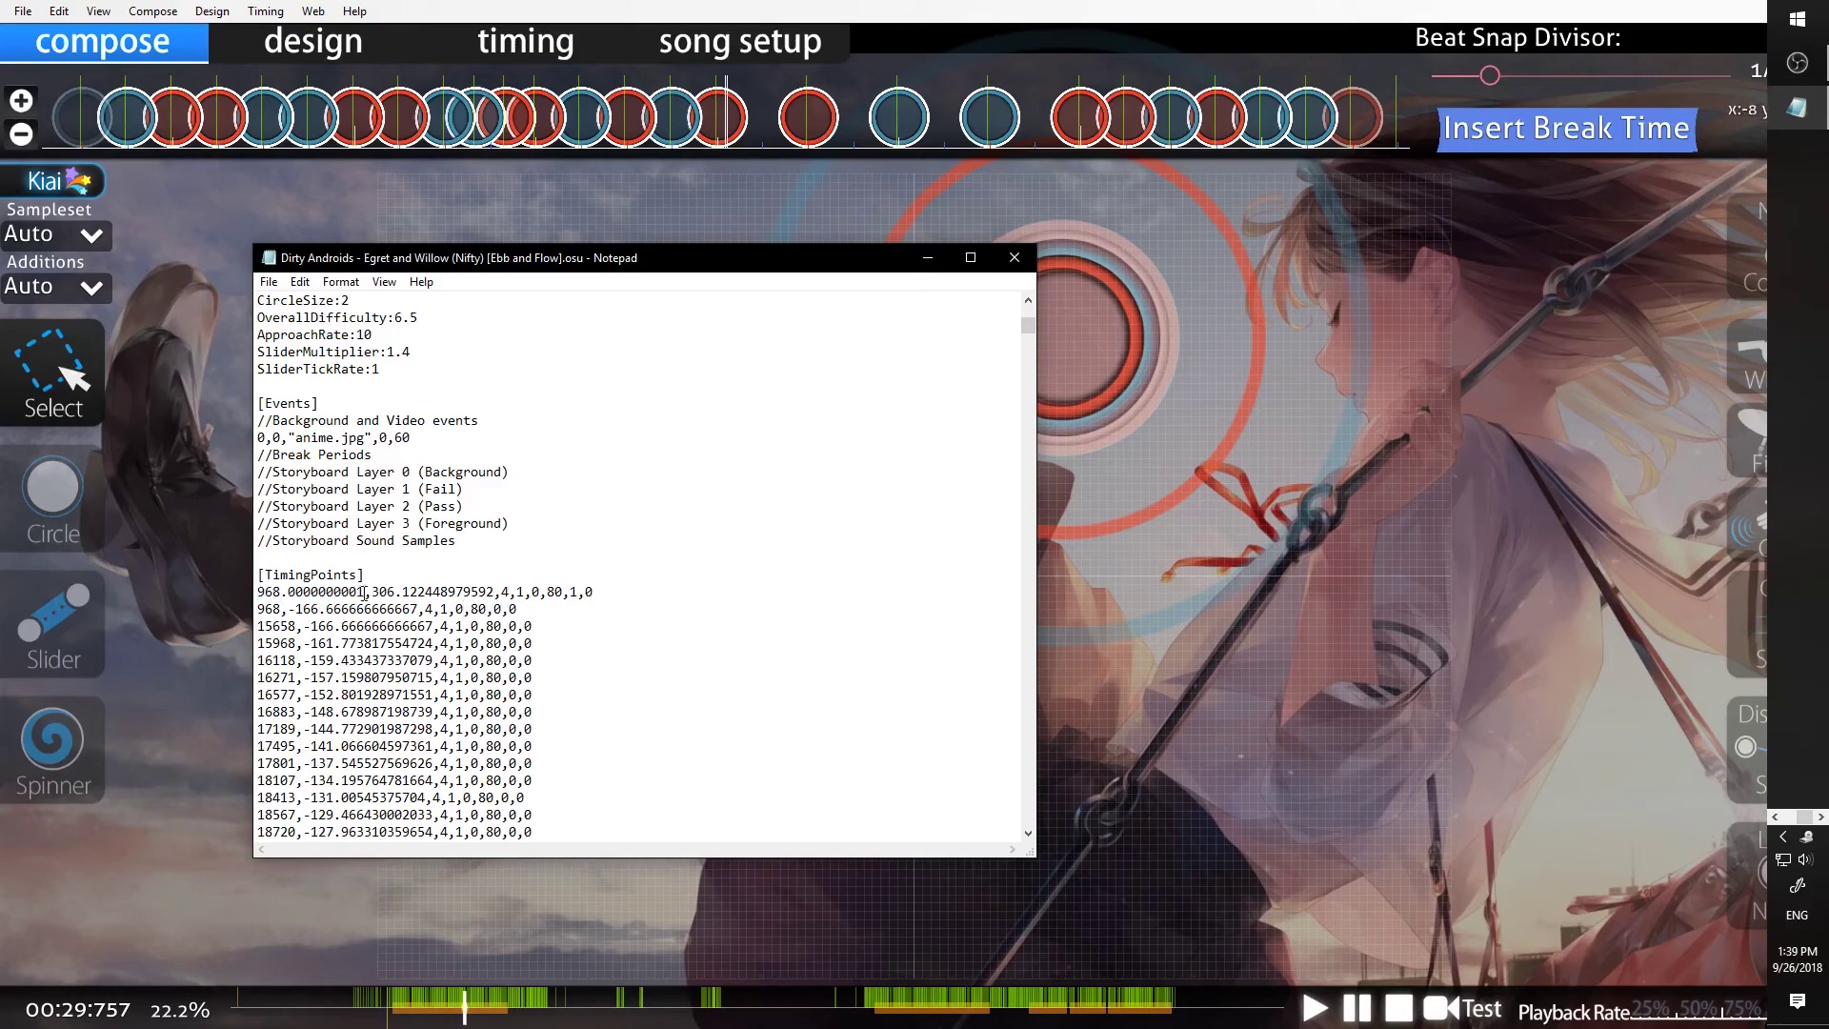
{"action": "left_click_drag", "start_coordinate": [364, 592], "coordinate": [259, 592]}
Switch back to Manage Beatmap and look through the offsets in the list of timing and inherited points.
{"action": "key", "text": "alt+Tab"}
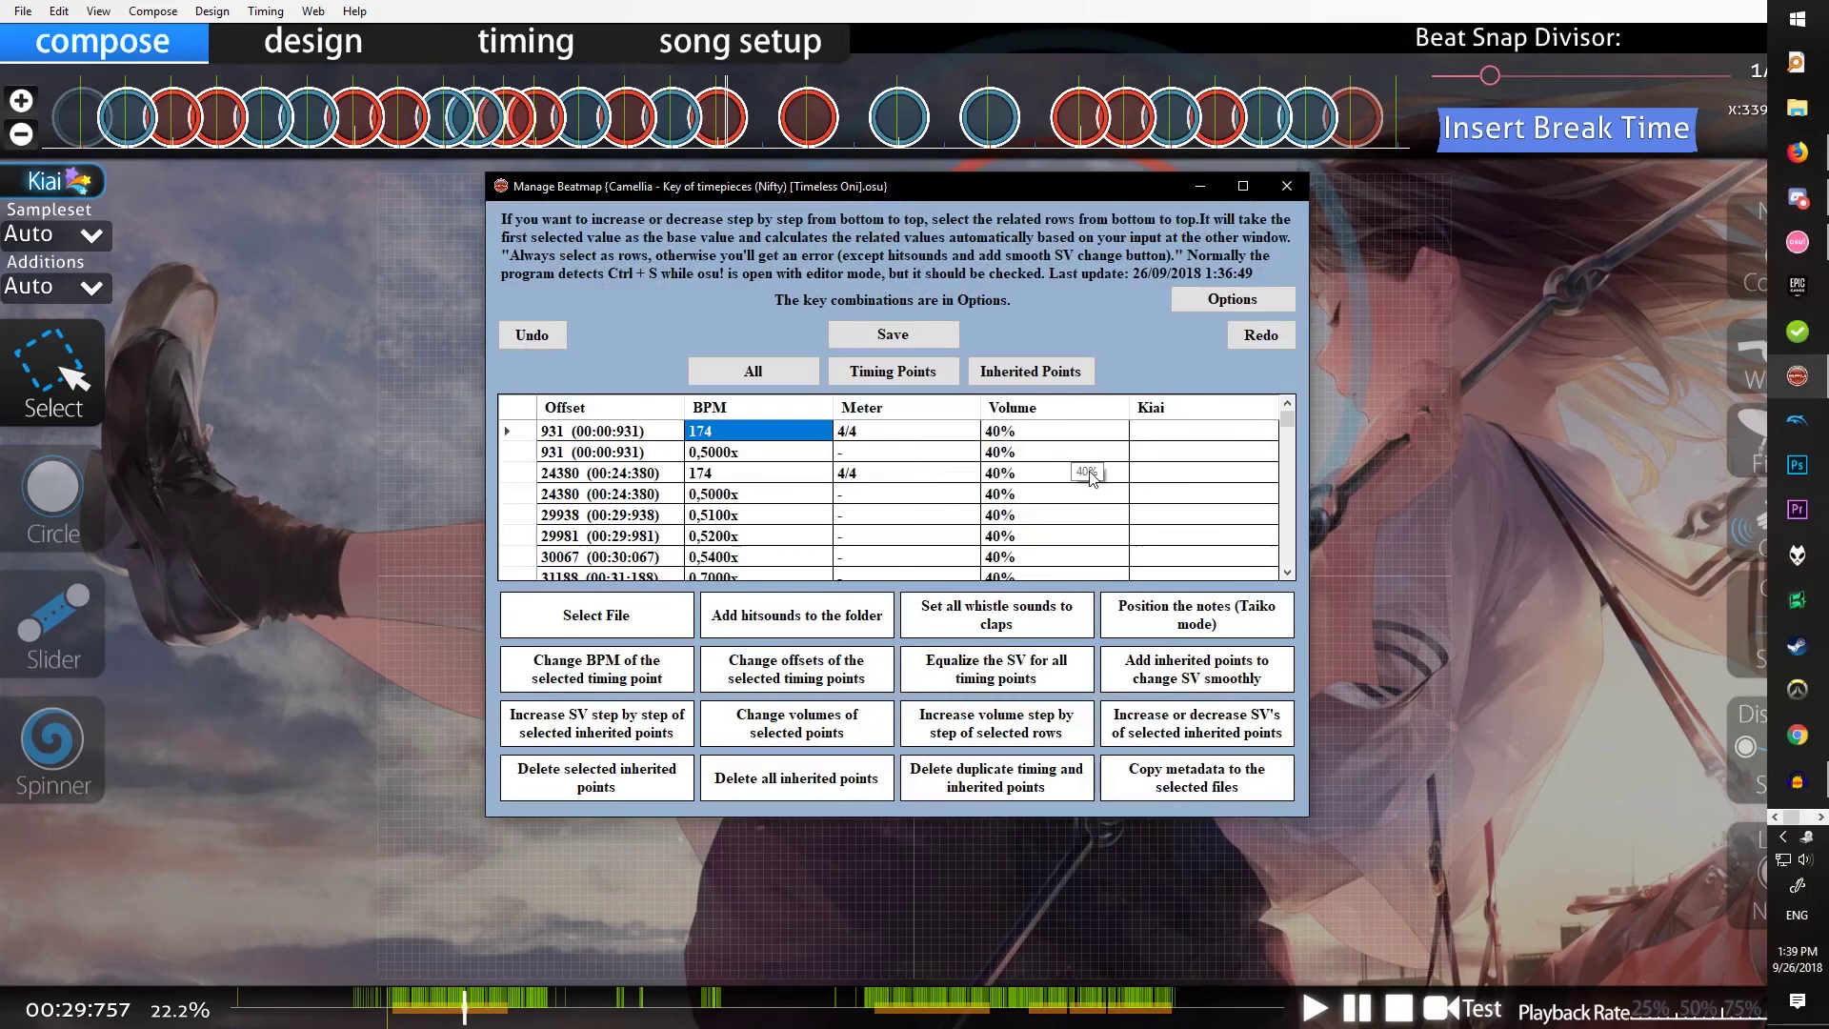
{"action": "scroll", "coordinate": [858, 481], "scroll_direction": "down", "scroll_amount": 5}
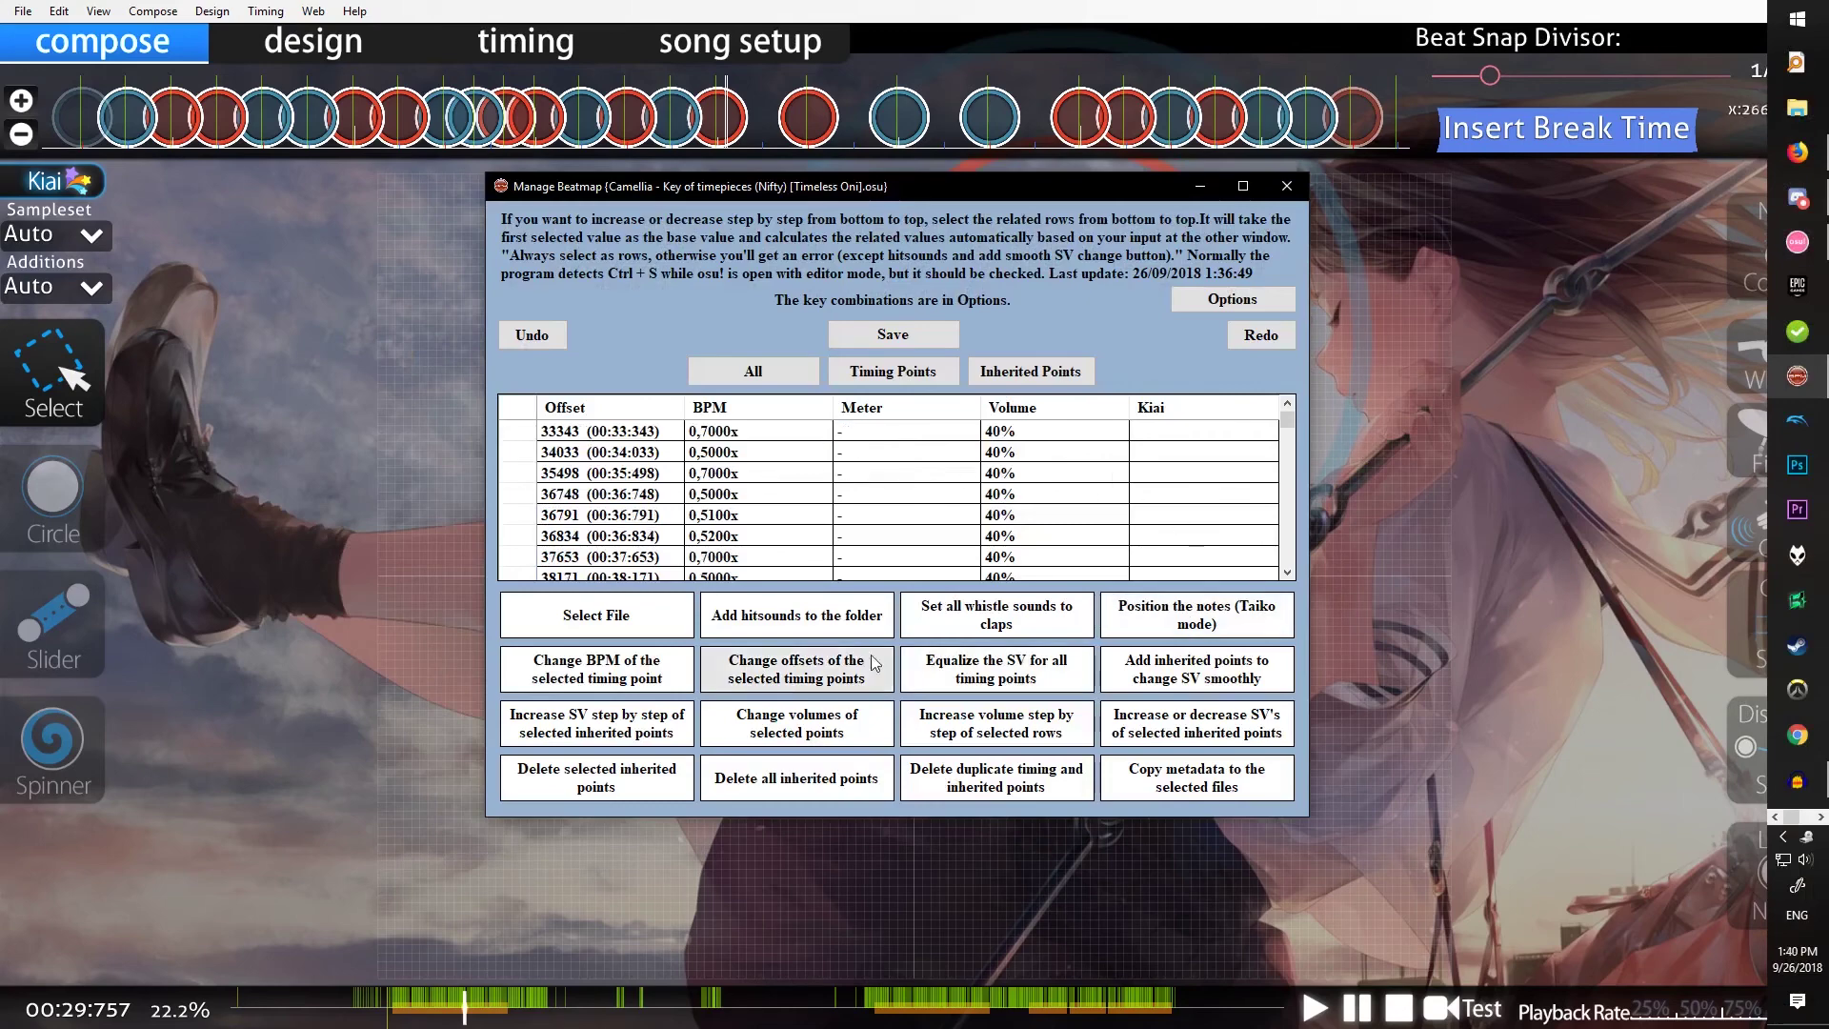
{"action": "scroll", "coordinate": [743, 517], "scroll_direction": "up", "scroll_amount": 5}
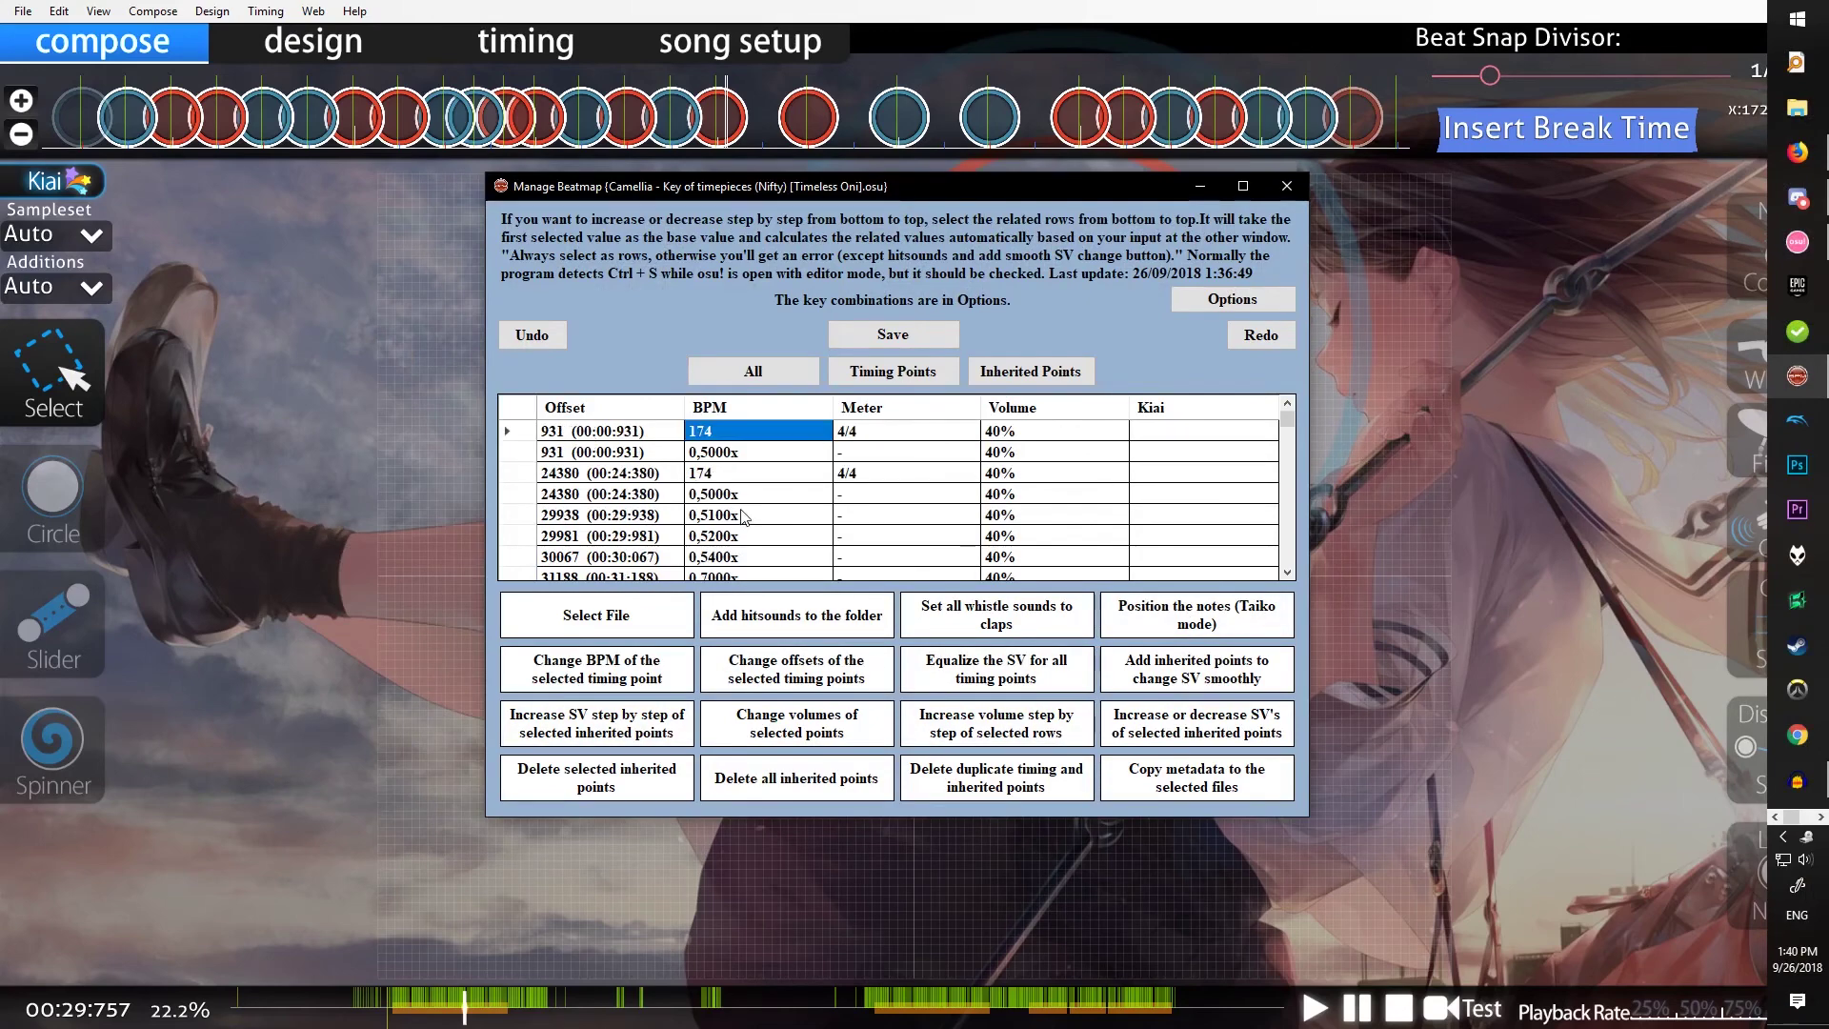